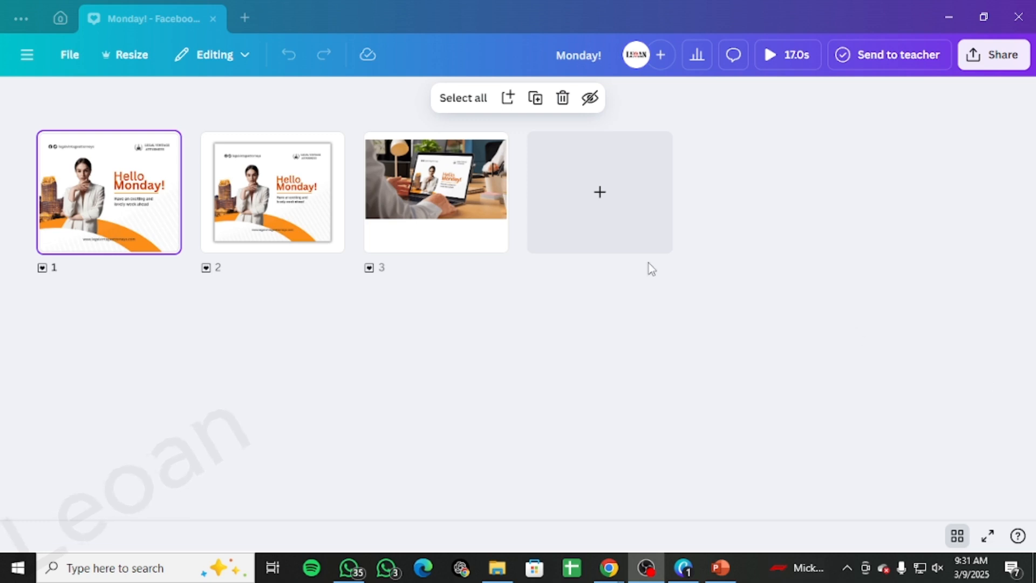
# Step: Open the new-design menu and browse the suggested design types
pyautogui.click(241, 16)
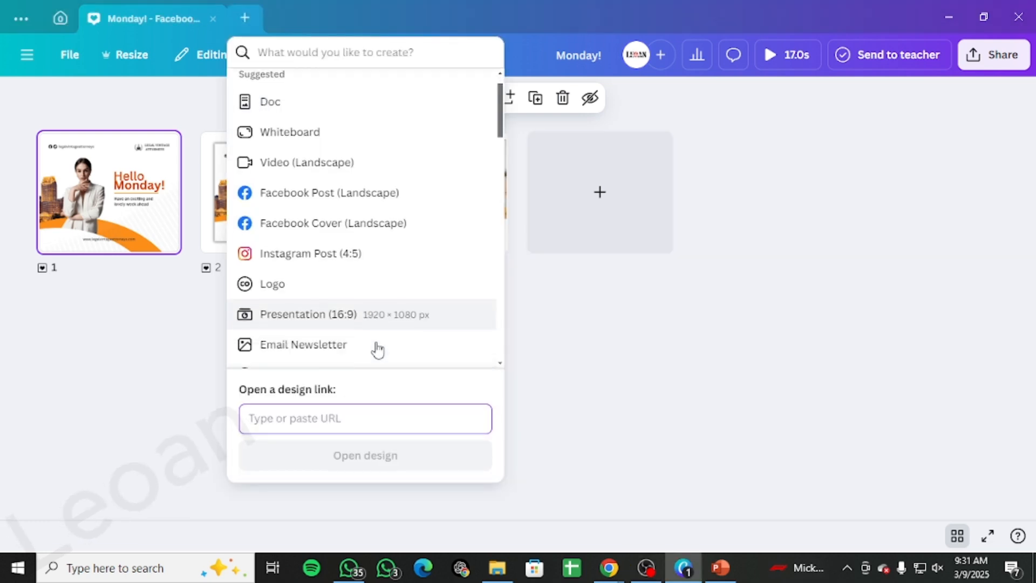
pyautogui.scroll(-10, 378, 350)
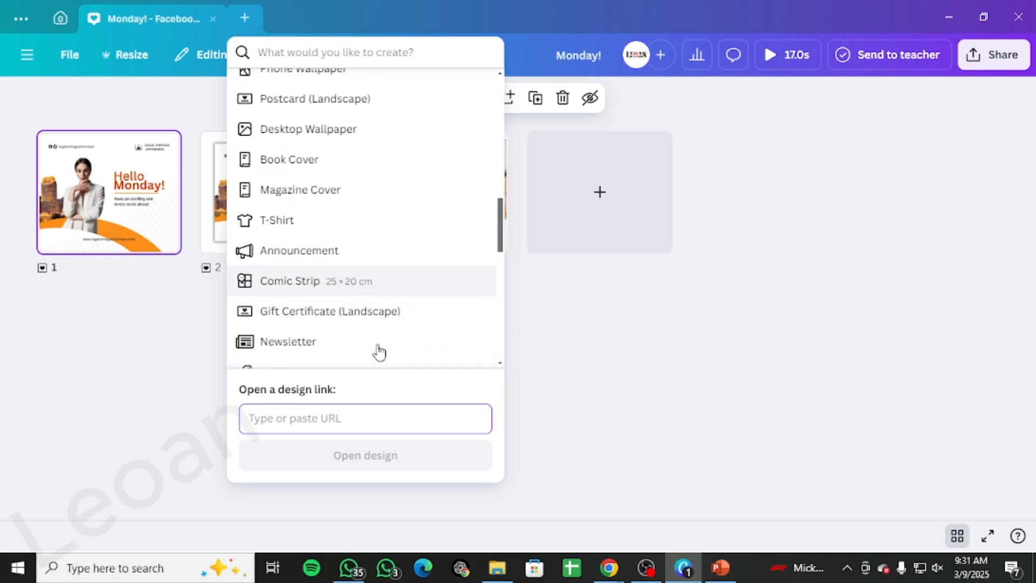
pyautogui.scroll(10, 379, 352)
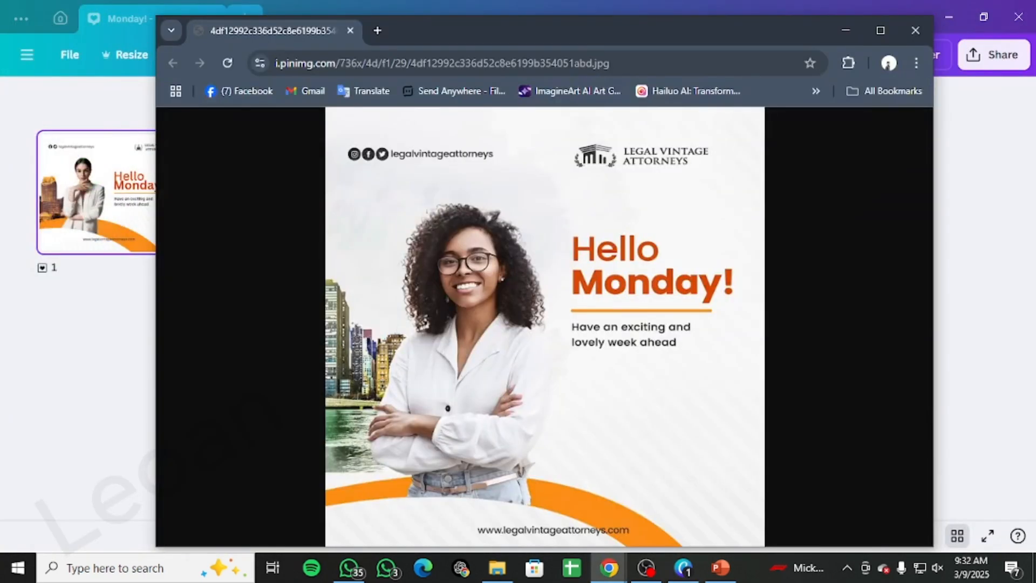
# Step: In a new browser tab, search Google for linkedin post size and highlight the recommended image sizes
pyautogui.click(378, 31)
pyautogui.click(547, 310)
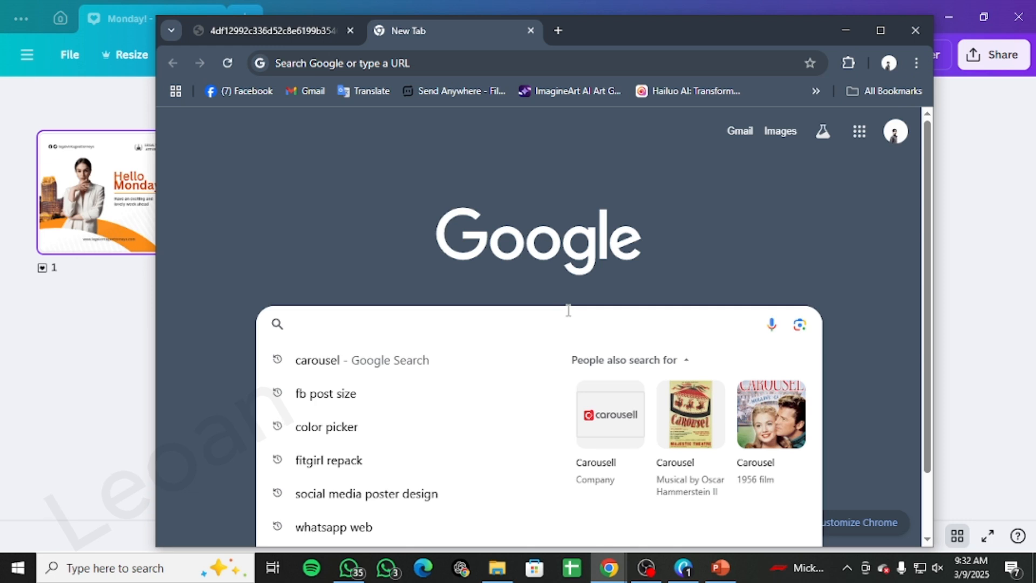
pyautogui.write('lin')
pyautogui.press('Return')
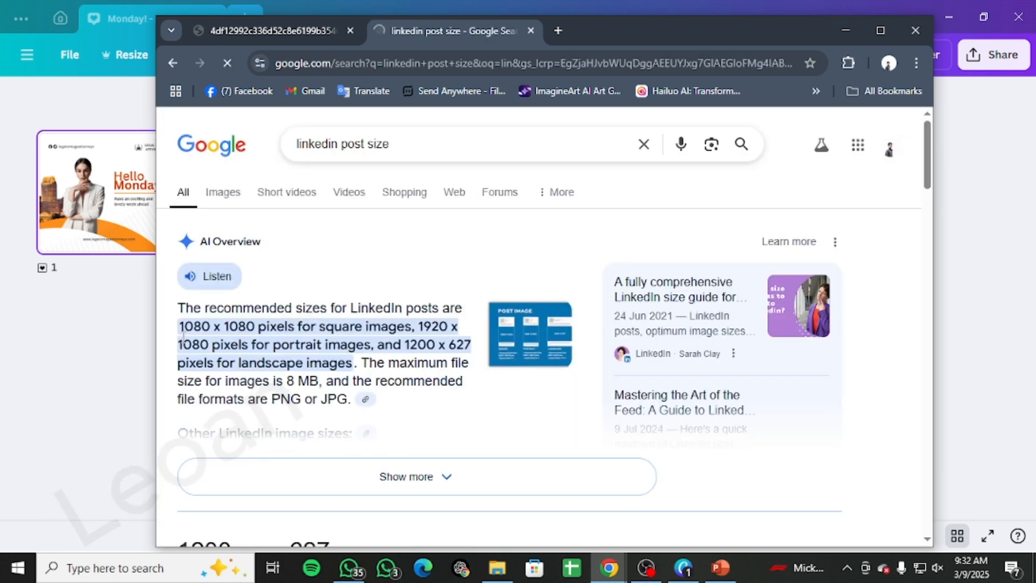
pyautogui.moveTo(182, 324); pyautogui.dragTo(417, 327)
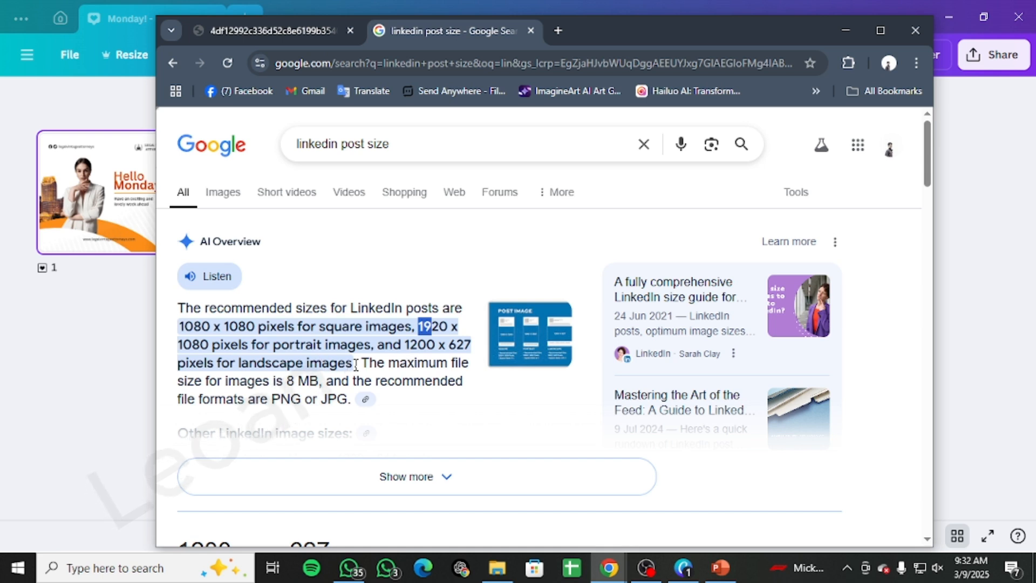
pyautogui.moveTo(180, 326); pyautogui.dragTo(285, 325)
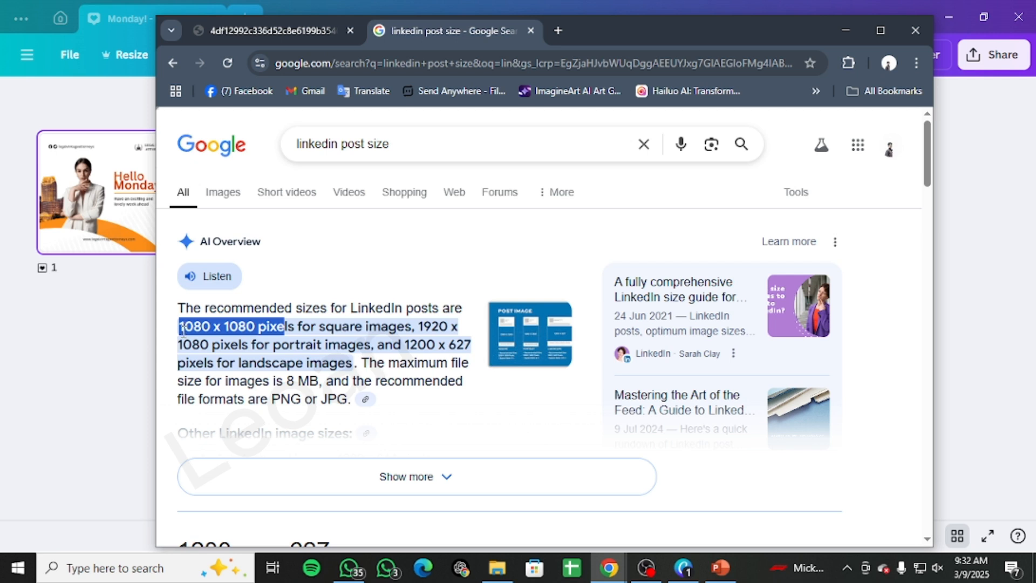
pyautogui.click(292, 325)
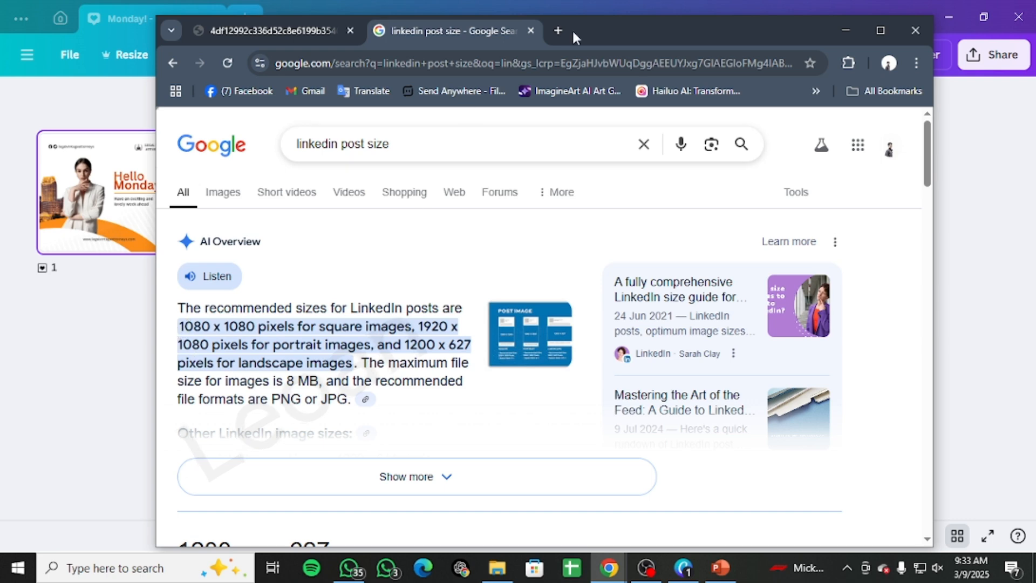
# Step: Create a new custom-size design of 1080 × 1080 px
pyautogui.moveTo(636, 30); pyautogui.dragTo(452, 251)
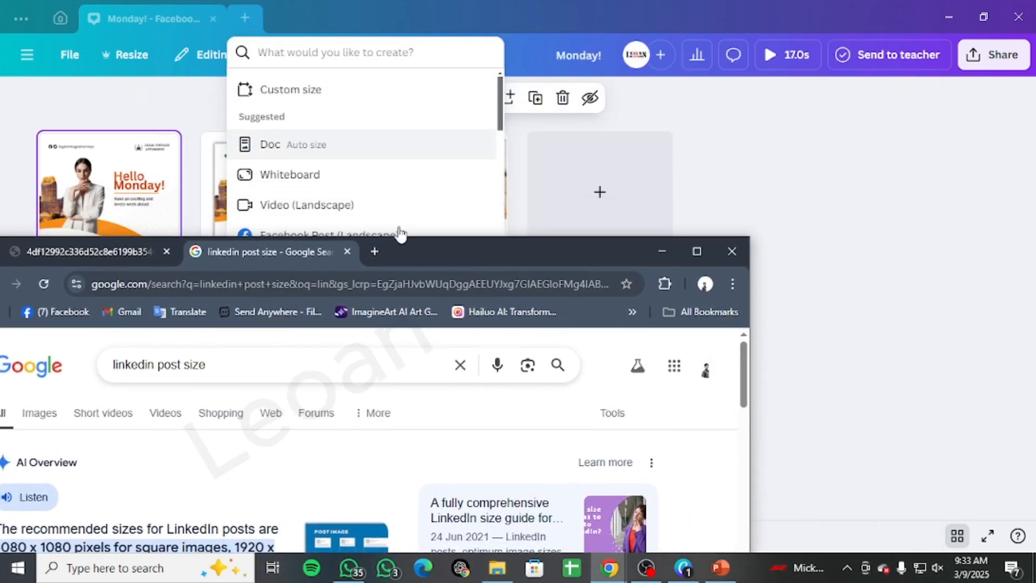
pyautogui.click(662, 251)
pyautogui.click(279, 90)
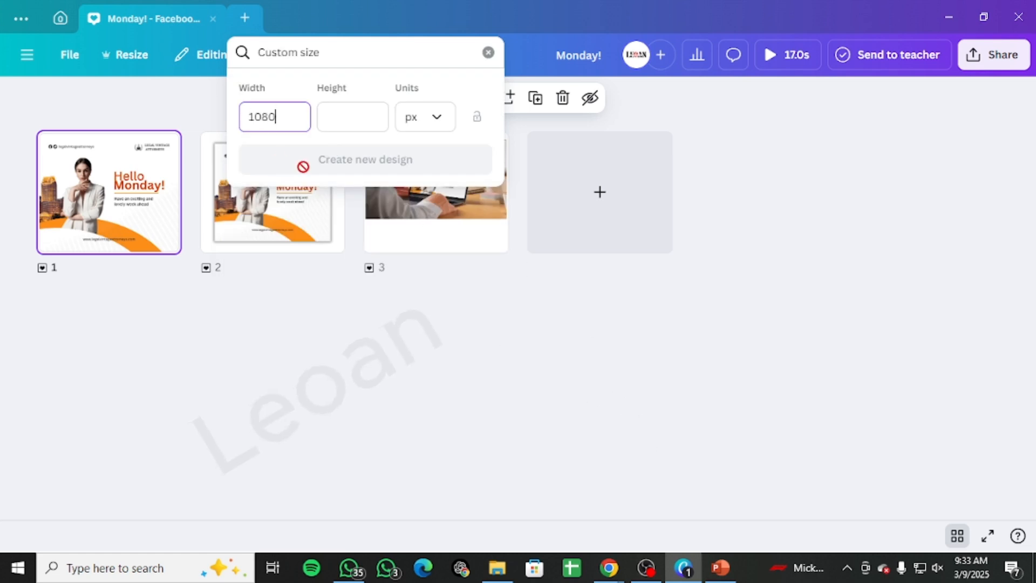
pyautogui.click(353, 110)
pyautogui.write('10')
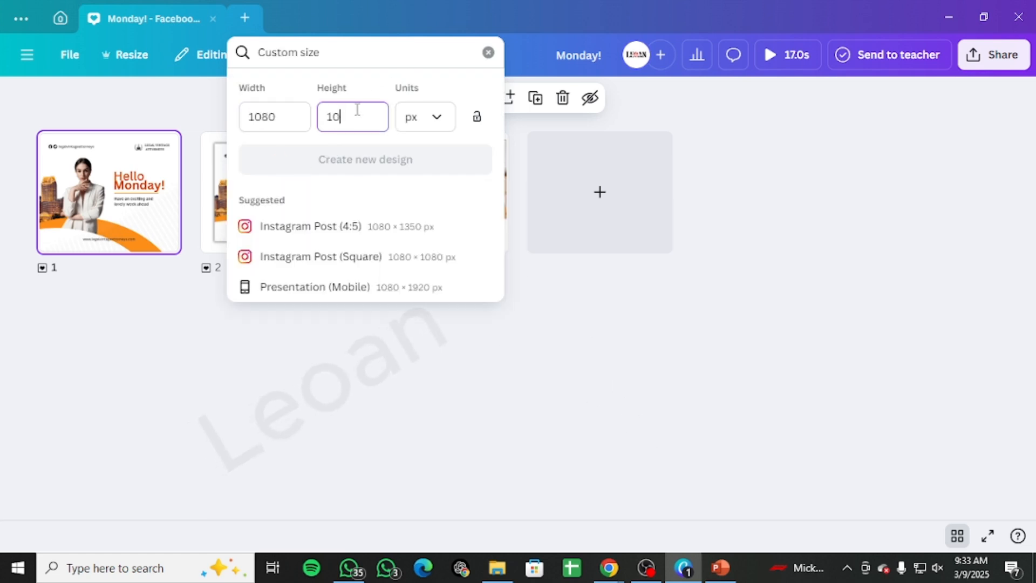
pyautogui.write('80')
pyautogui.press('Return')
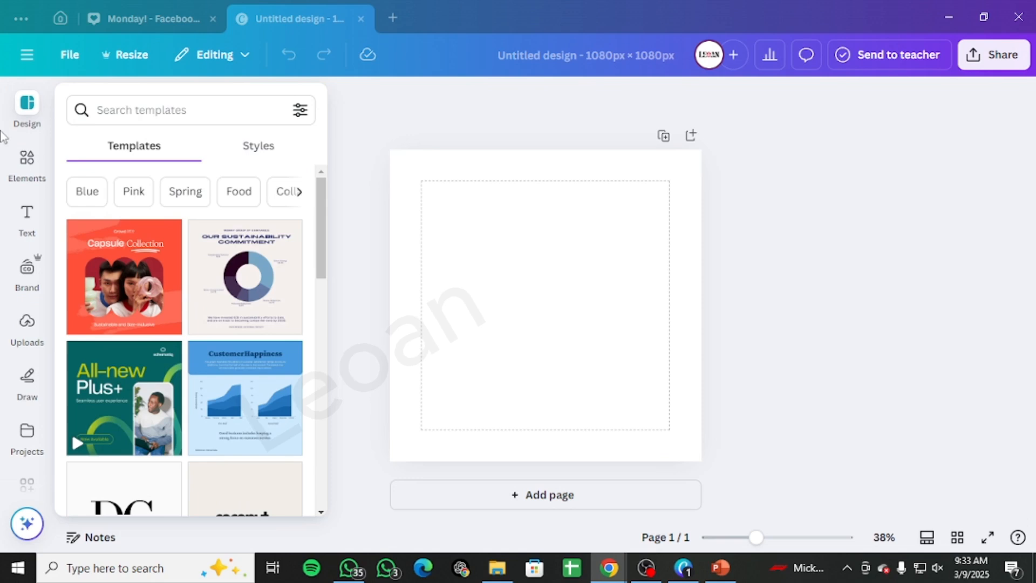
# Step: Fill the page background with solid green
pyautogui.click(419, 334)
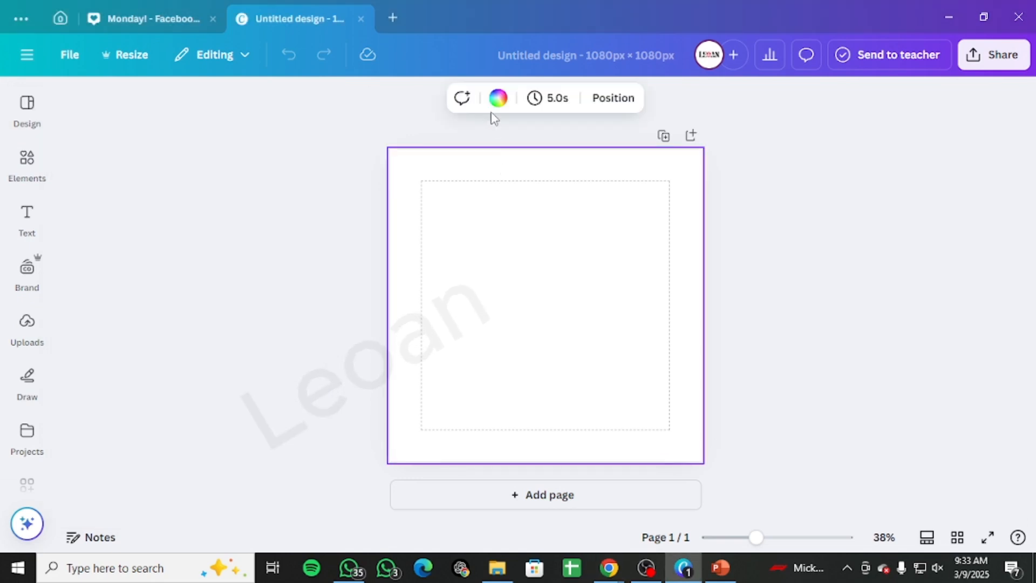
pyautogui.scroll(-3, 135, 470)
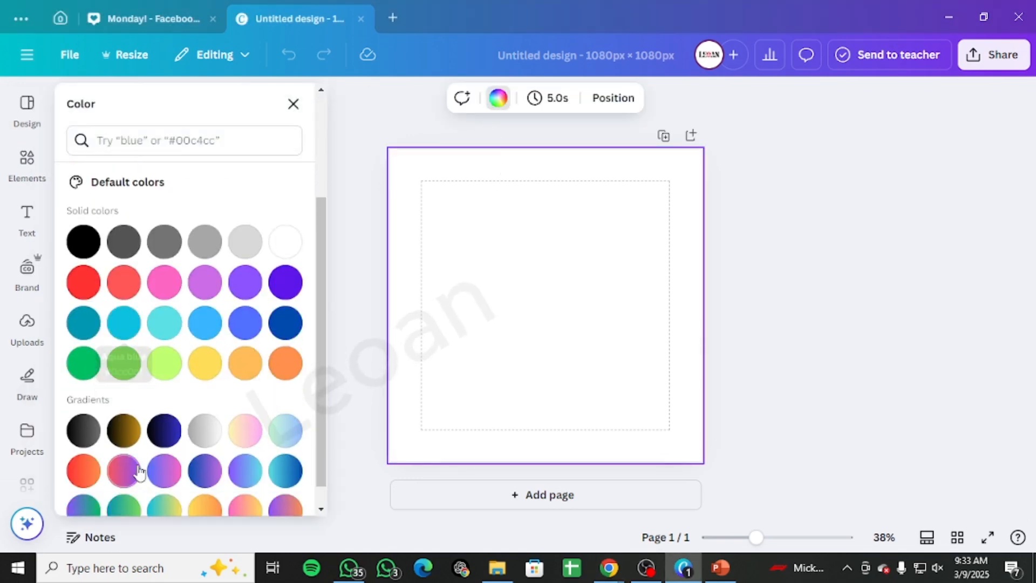
pyautogui.click(85, 363)
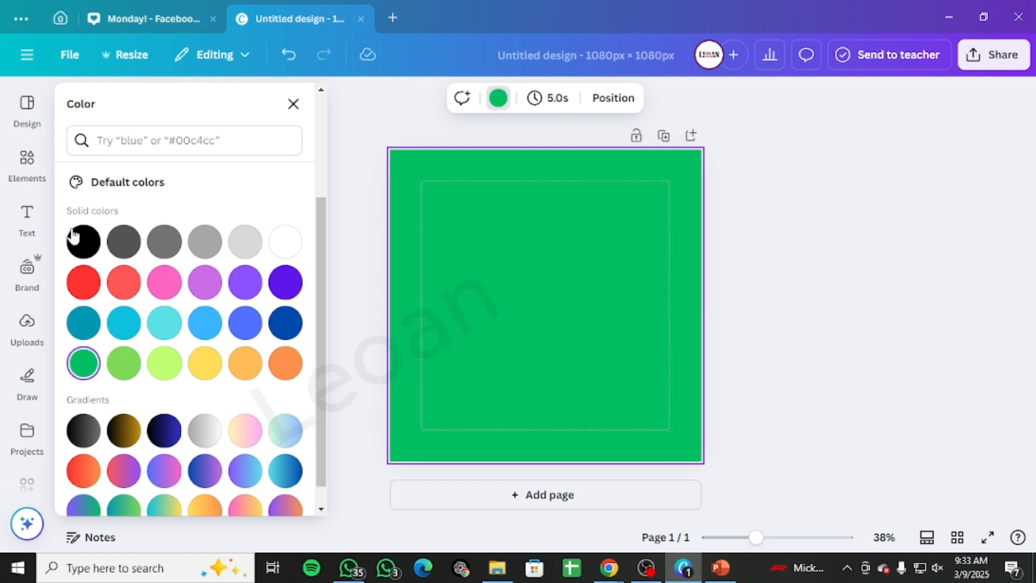
# Step: Add a circle shape and enlarge it to cover the lower part of the page, extending past its edges
pyautogui.click(24, 163)
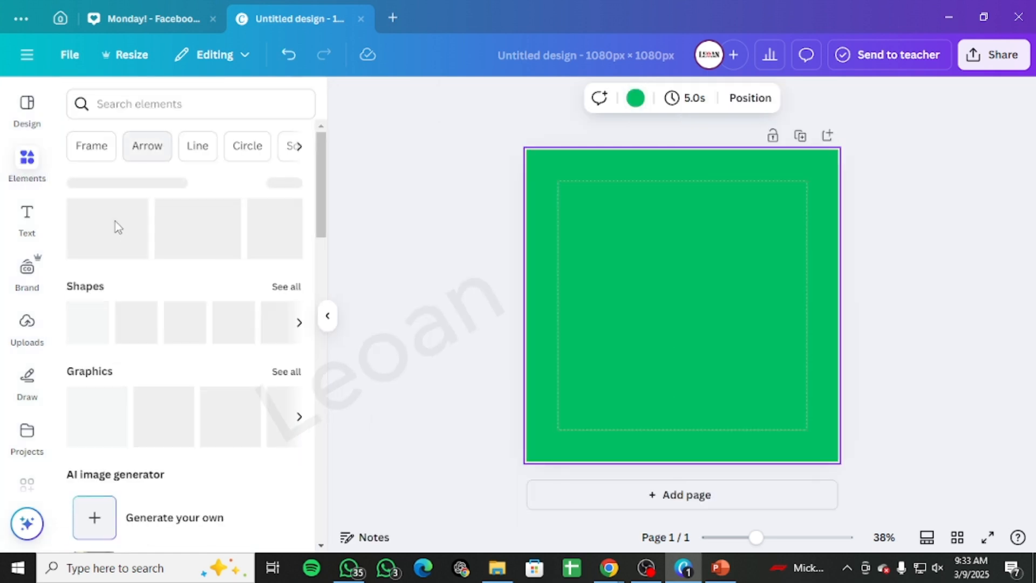
pyautogui.click(281, 322)
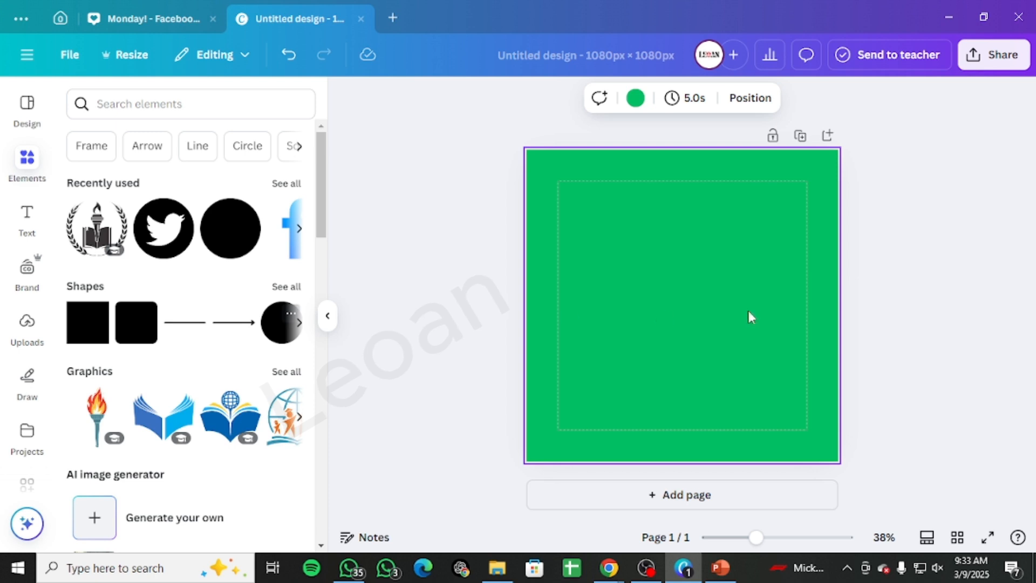
pyautogui.click(768, 327)
pyautogui.moveTo(682, 317); pyautogui.dragTo(536, 317)
pyautogui.moveTo(588, 345); pyautogui.dragTo(960, 562)
pyautogui.moveTo(803, 460); pyautogui.dragTo(734, 462)
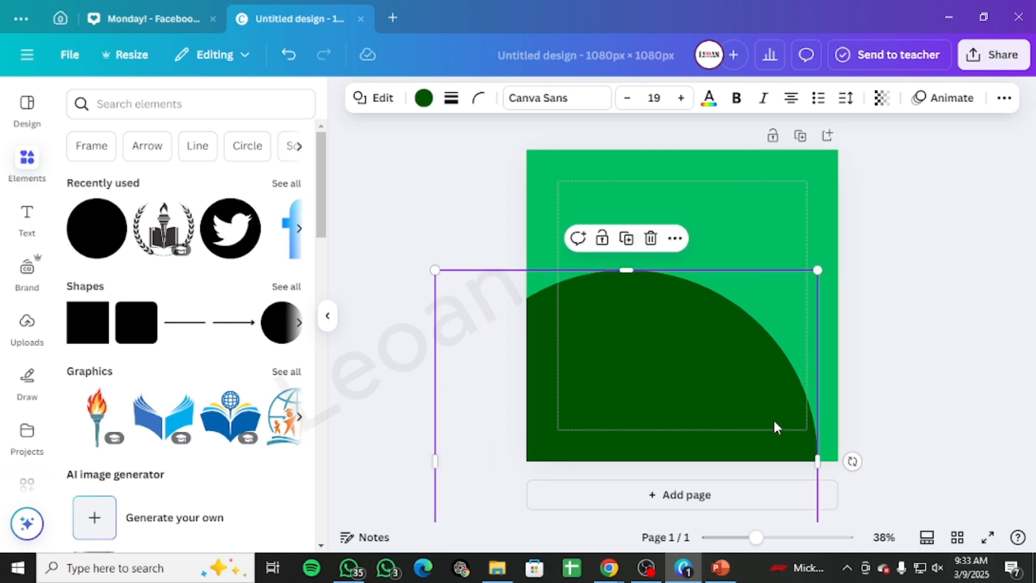
pyautogui.moveTo(821, 452); pyautogui.dragTo(896, 459)
pyautogui.moveTo(835, 377)
pyautogui.mouseDown()
pyautogui.moveTo(822, 400)
pyautogui.moveTo(821, 381)
pyautogui.mouseUp()
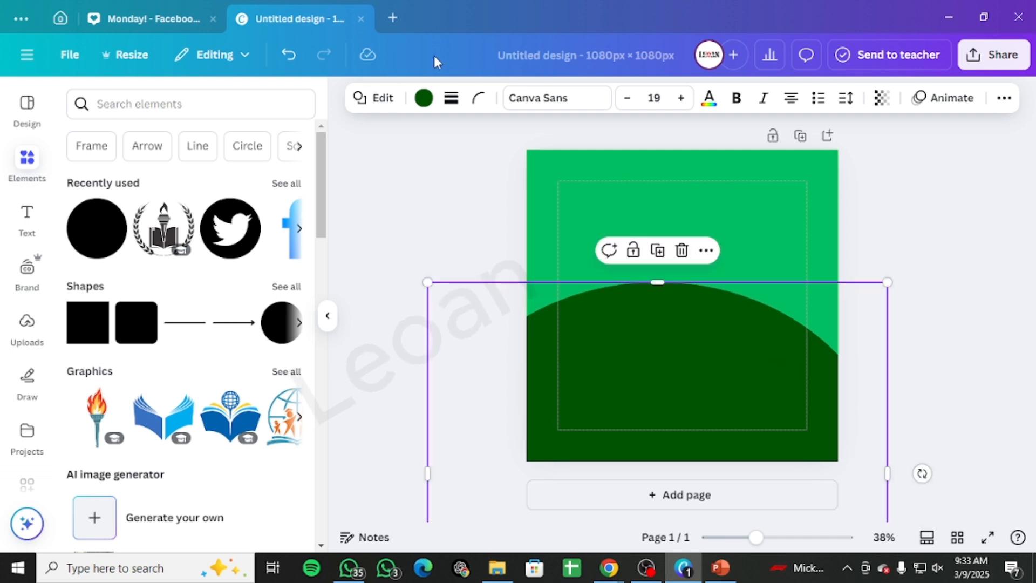
# Step: Color the large circle white and widen and shift it so its arc sweeps across the page
pyautogui.click(425, 98)
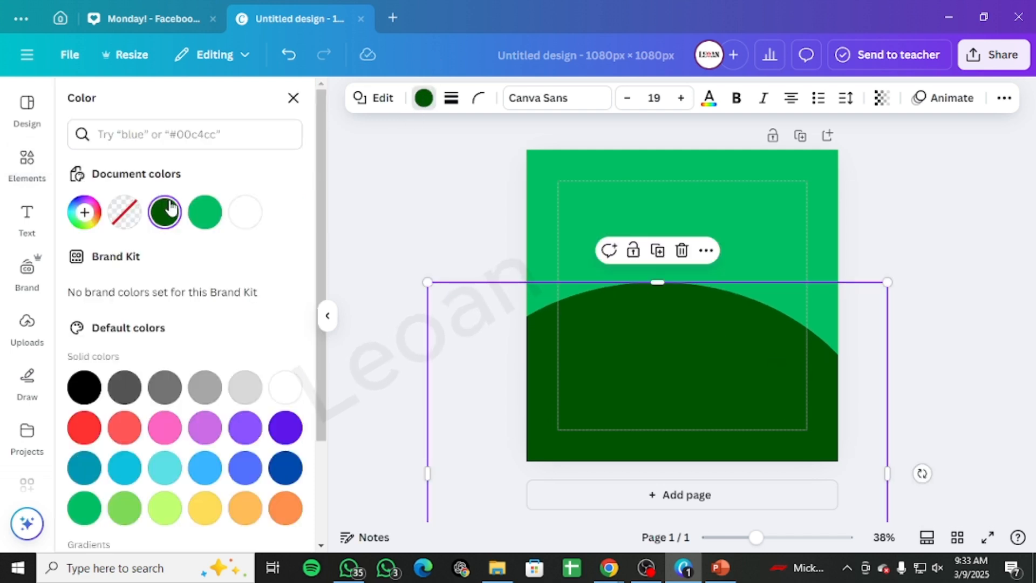
pyautogui.click(244, 213)
pyautogui.click(736, 340)
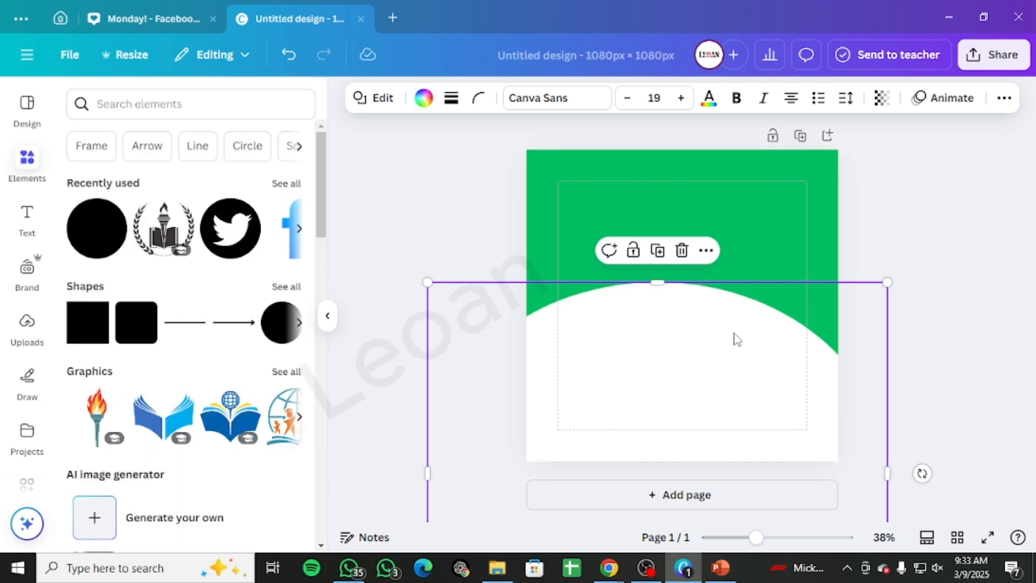
pyautogui.moveTo(694, 352); pyautogui.dragTo(690, 341)
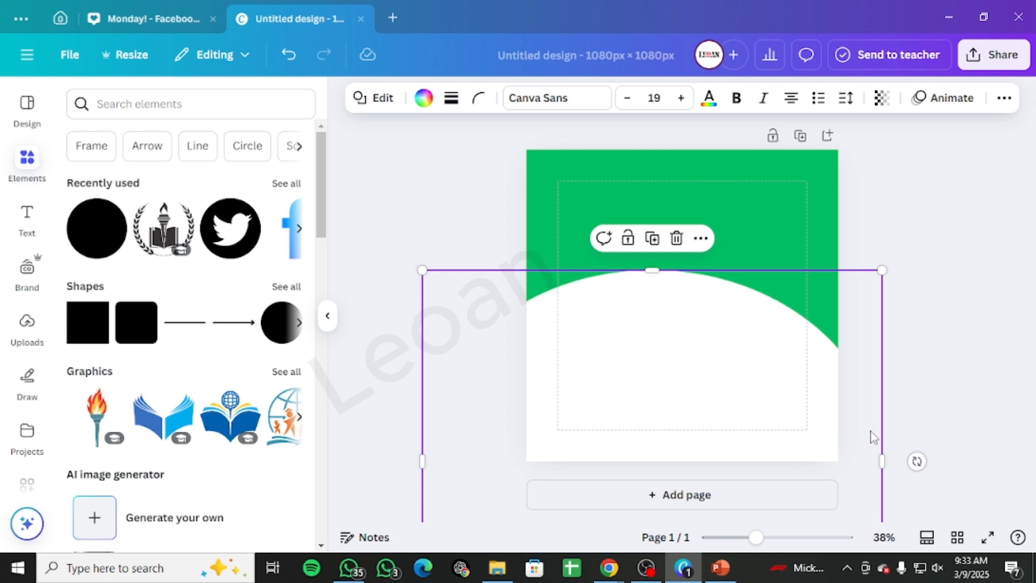
pyautogui.moveTo(882, 453); pyautogui.dragTo(961, 453)
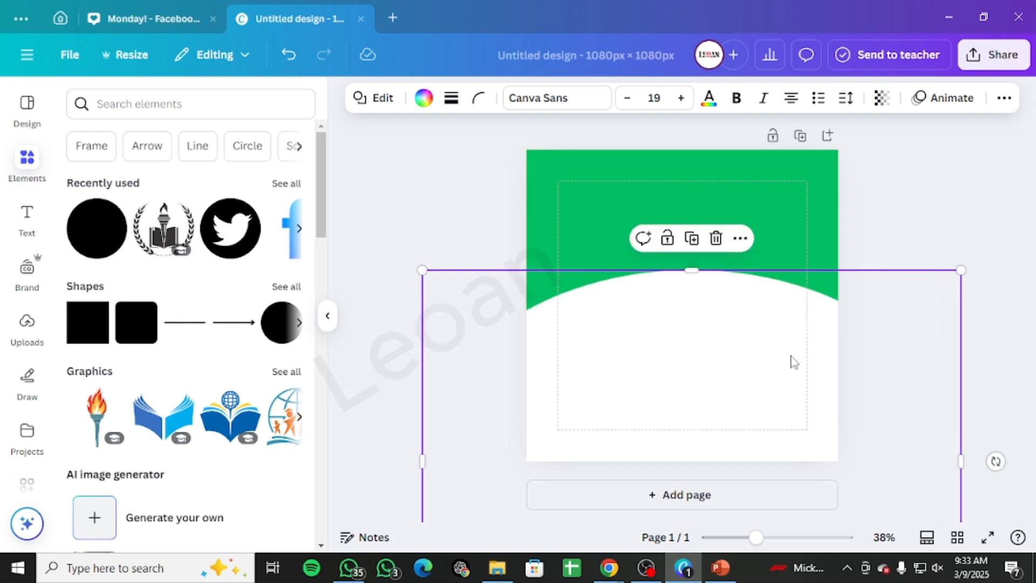
pyautogui.moveTo(791, 356); pyautogui.dragTo(729, 361)
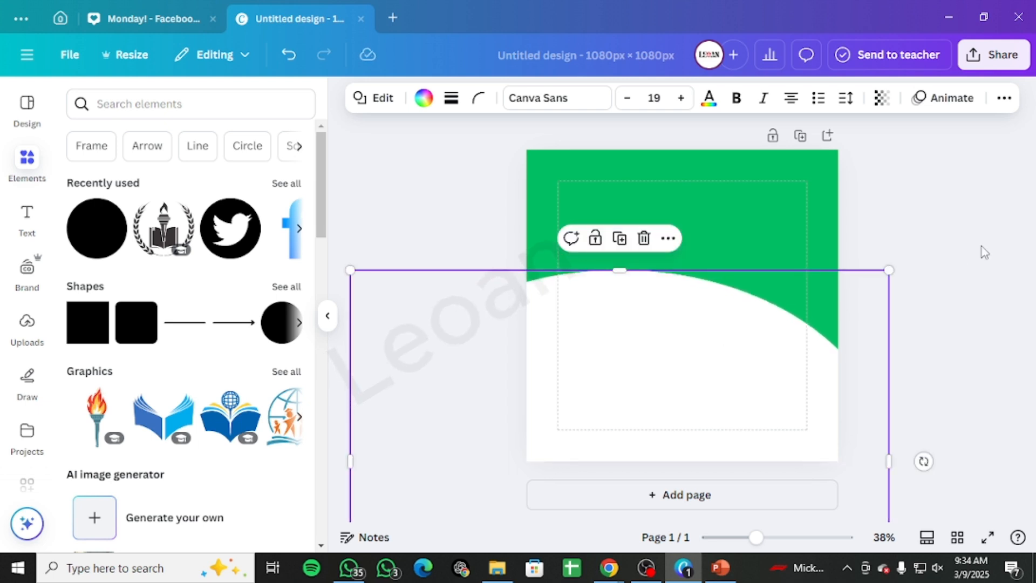
# Step: Add a second, green circle and enlarge it over the white area on the page's right side
pyautogui.click(964, 256)
pyautogui.click(95, 231)
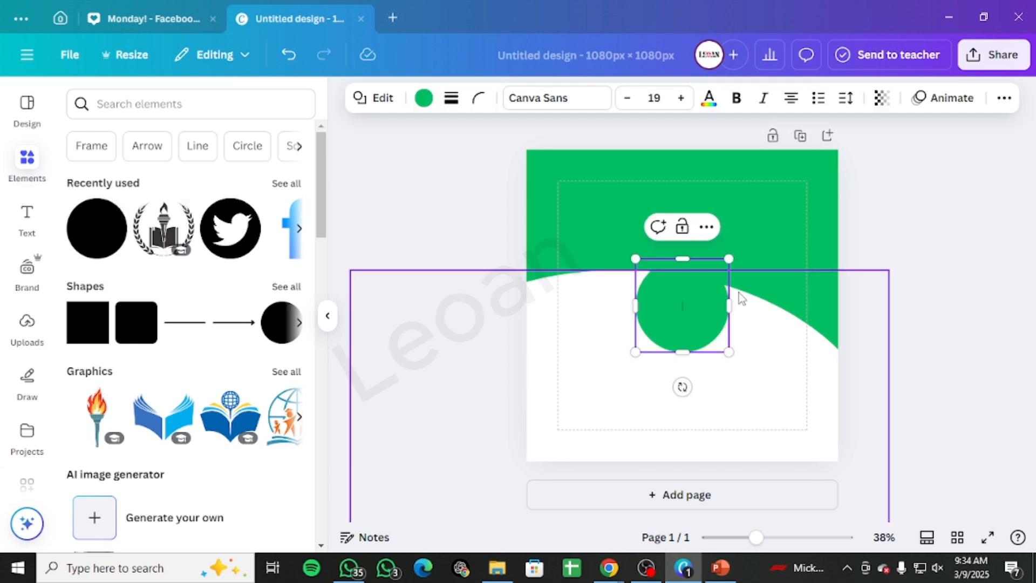
pyautogui.moveTo(713, 305); pyautogui.dragTo(783, 280)
pyautogui.moveTo(719, 327); pyautogui.dragTo(718, 367)
pyautogui.moveTo(782, 367); pyautogui.dragTo(824, 411)
pyautogui.moveTo(747, 305); pyautogui.dragTo(738, 280)
pyautogui.click(560, 198)
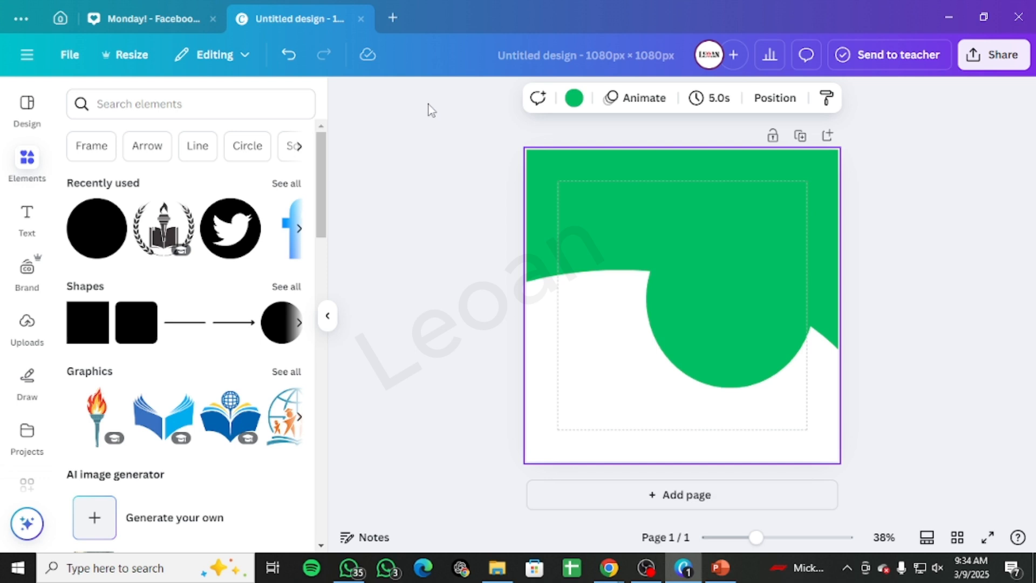
# Step: Darken the page background to #029F53 and apply the same green to the second circle
pyautogui.click(574, 98)
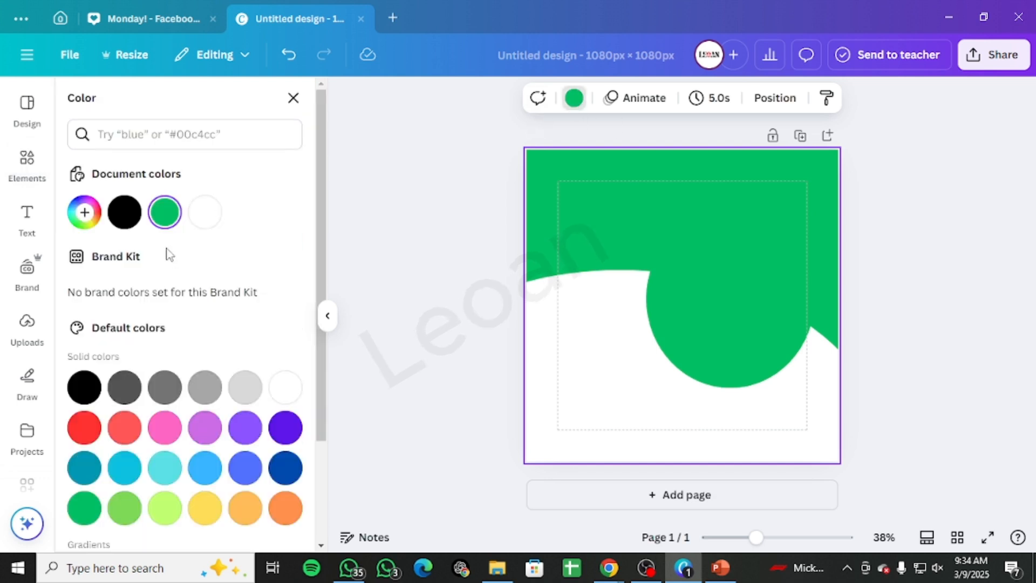
pyautogui.click(165, 214)
pyautogui.moveTo(288, 307); pyautogui.dragTo(286, 316)
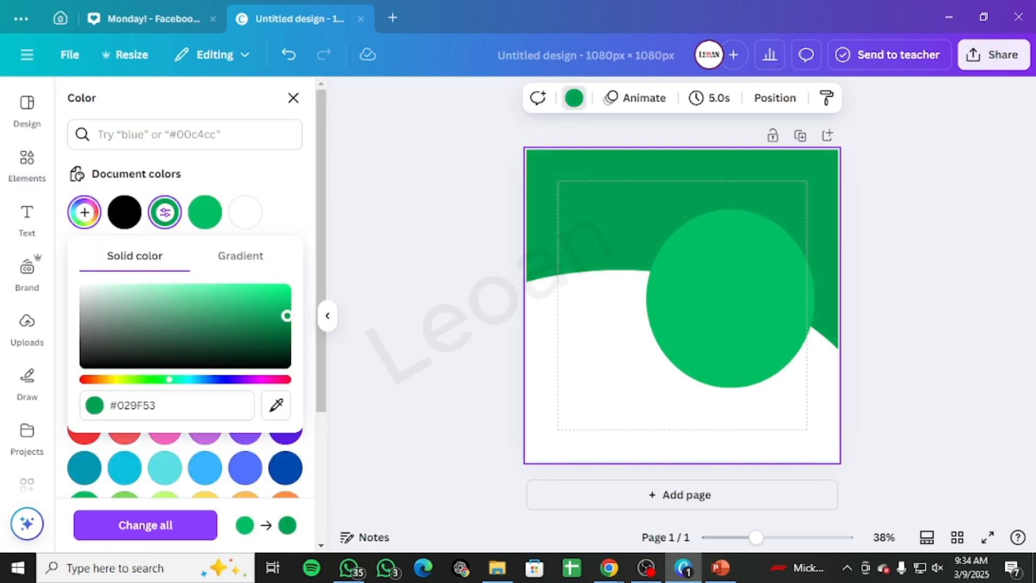
pyautogui.click(715, 308)
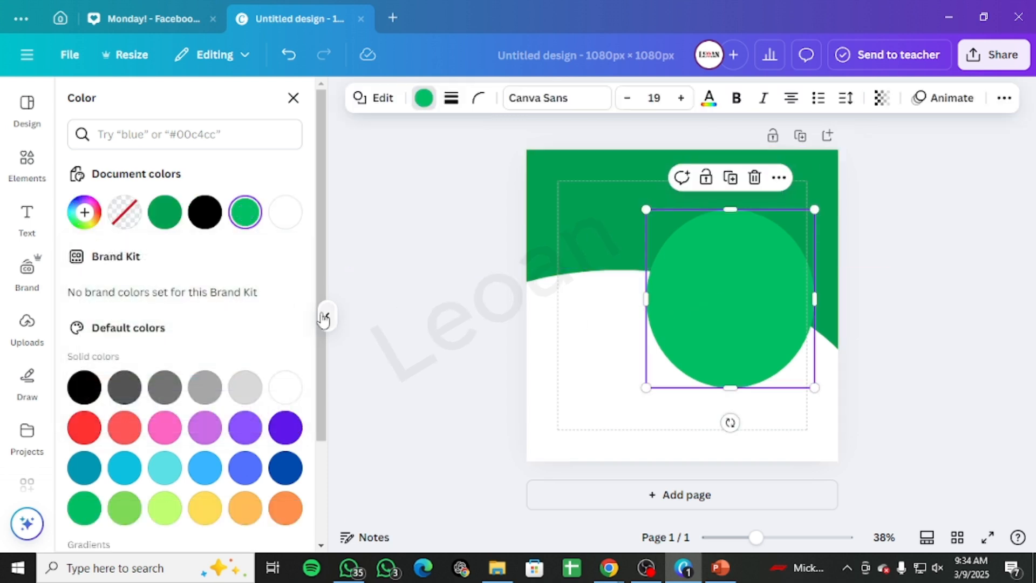
pyautogui.click(165, 212)
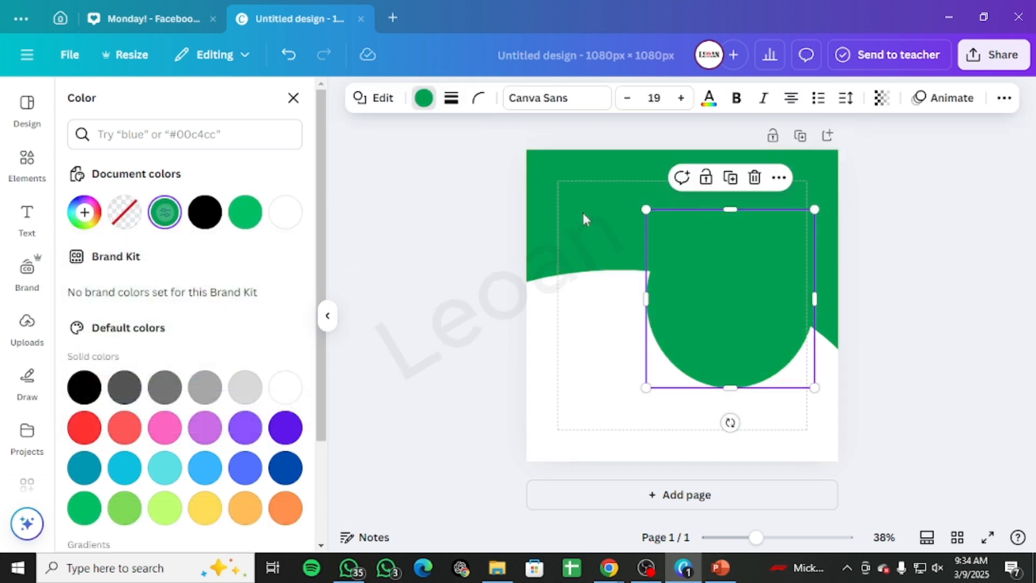
pyautogui.click(1025, 216)
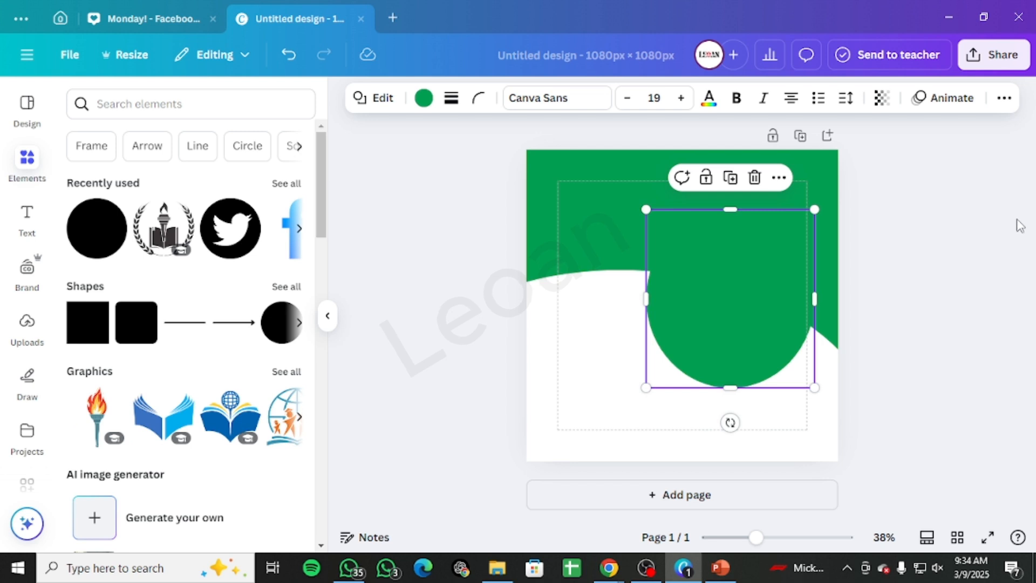
pyautogui.click(994, 247)
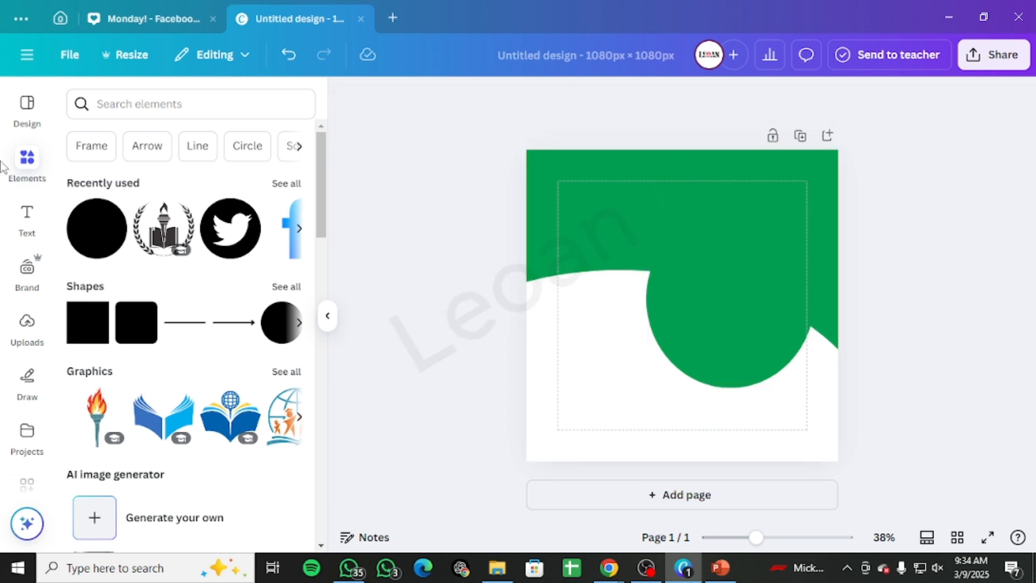
# Step: Search the elements for food plate photos
pyautogui.click(156, 103)
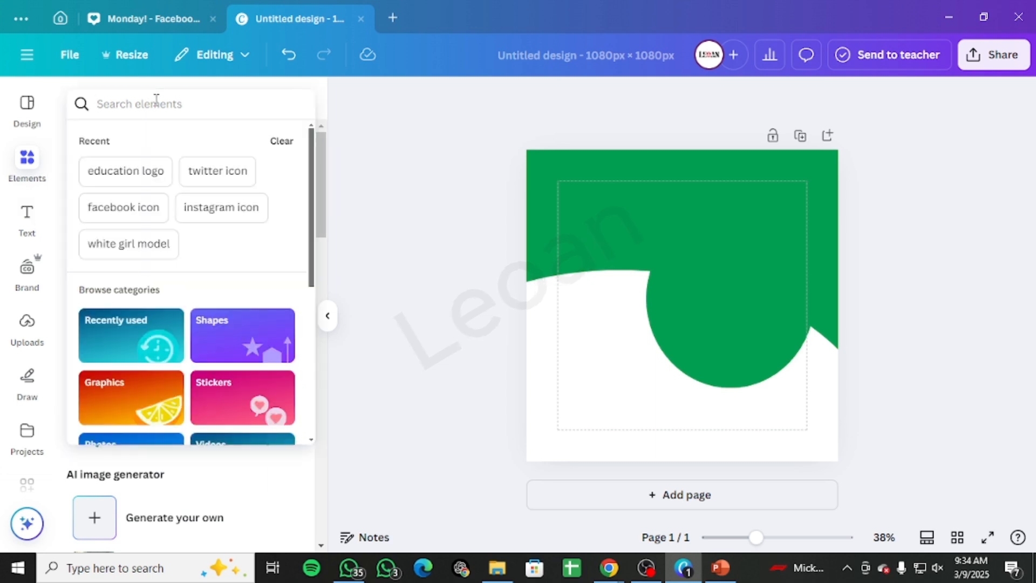
pyautogui.write('food')
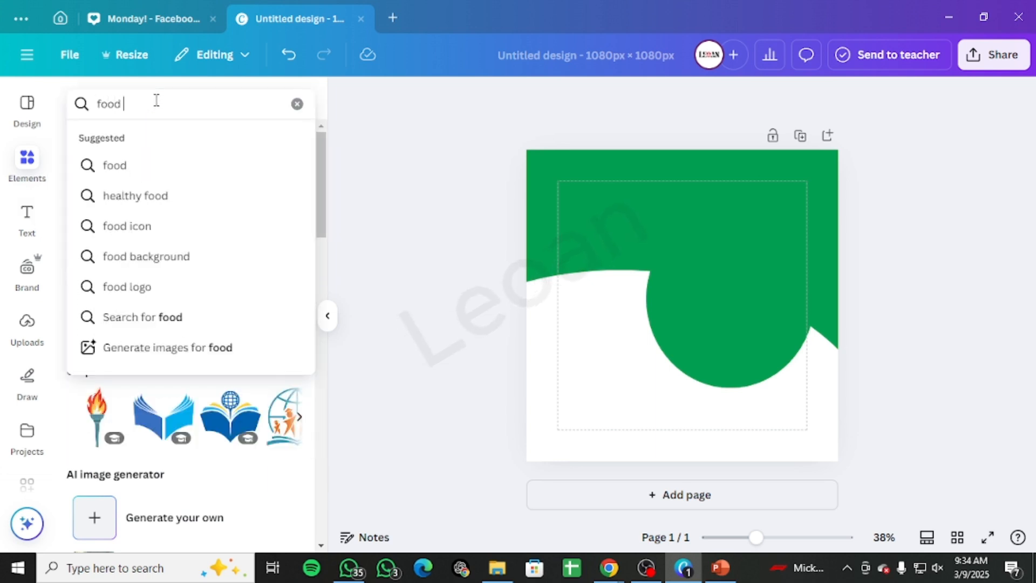
pyautogui.write(' in pl')
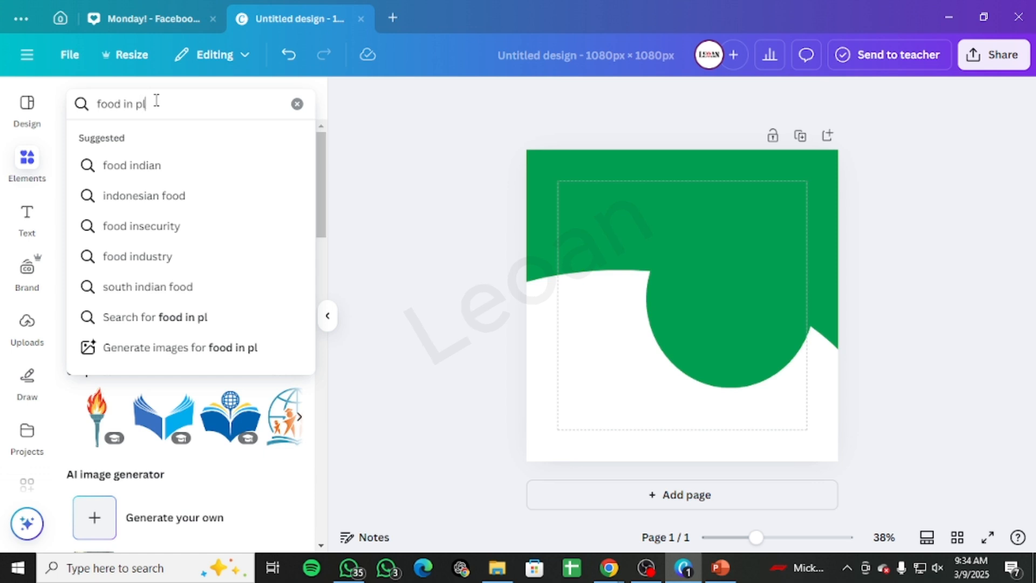
pyautogui.press('Down')
pyautogui.press('Return')
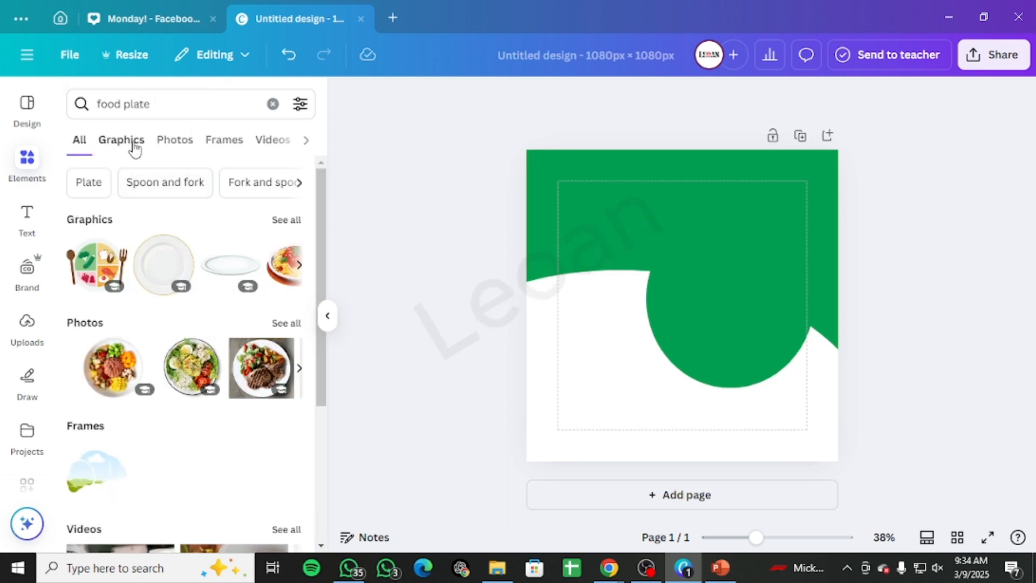
pyautogui.click(169, 141)
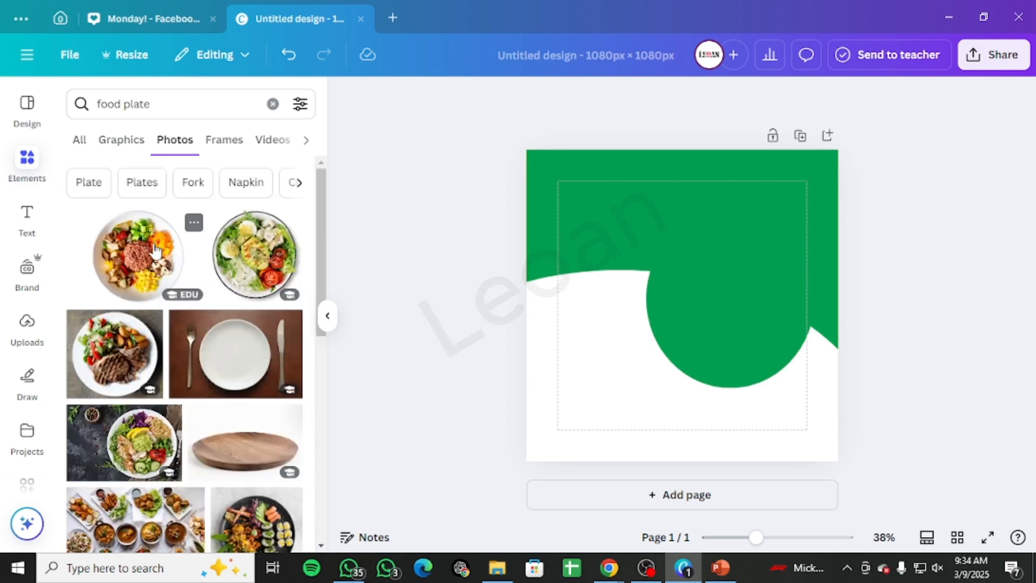
pyautogui.scroll(-5, 219, 366)
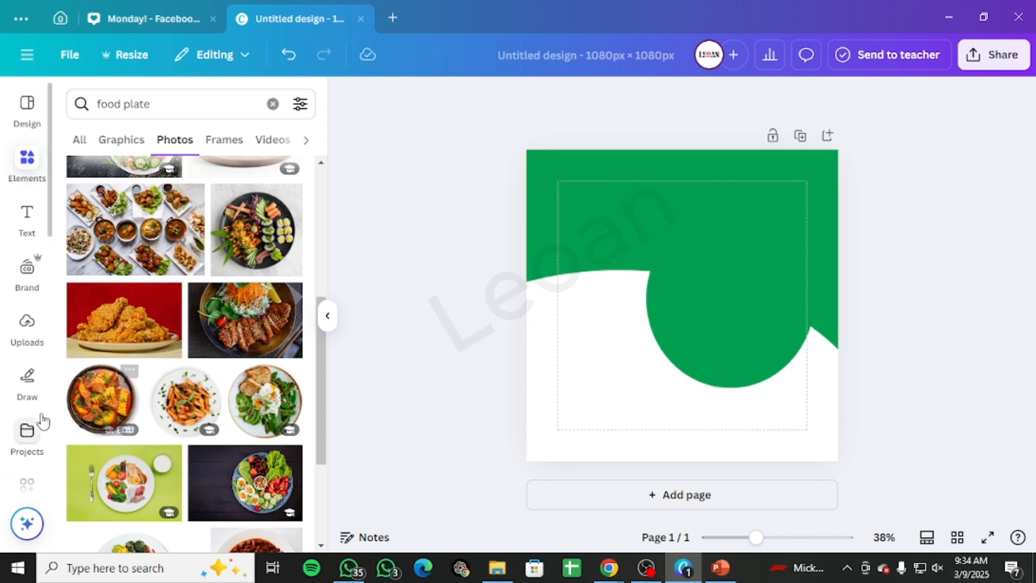
pyautogui.click(101, 396)
pyautogui.moveTo(737, 322); pyautogui.dragTo(785, 320)
pyautogui.moveTo(856, 430); pyautogui.dragTo(788, 363)
pyautogui.moveTo(764, 322); pyautogui.dragTo(813, 358)
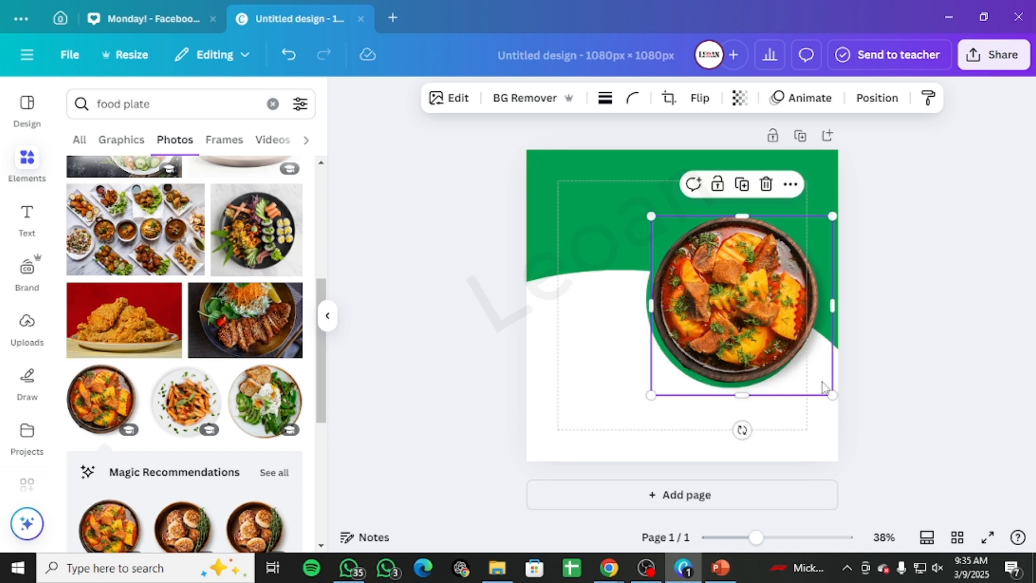
pyautogui.moveTo(829, 393); pyautogui.dragTo(826, 388)
pyautogui.moveTo(773, 325); pyautogui.dragTo(773, 328)
pyautogui.click(956, 303)
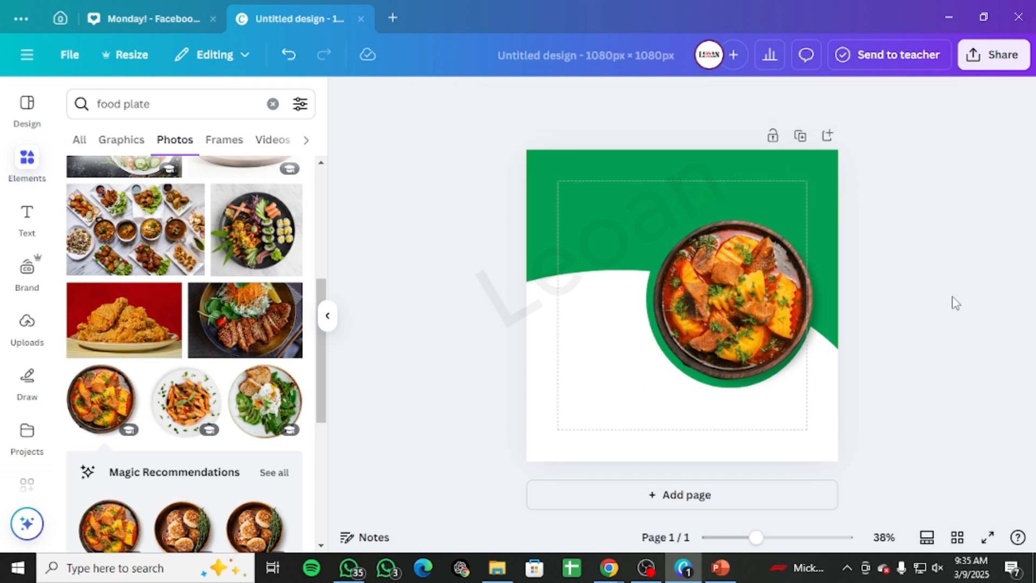
pyautogui.click(752, 290)
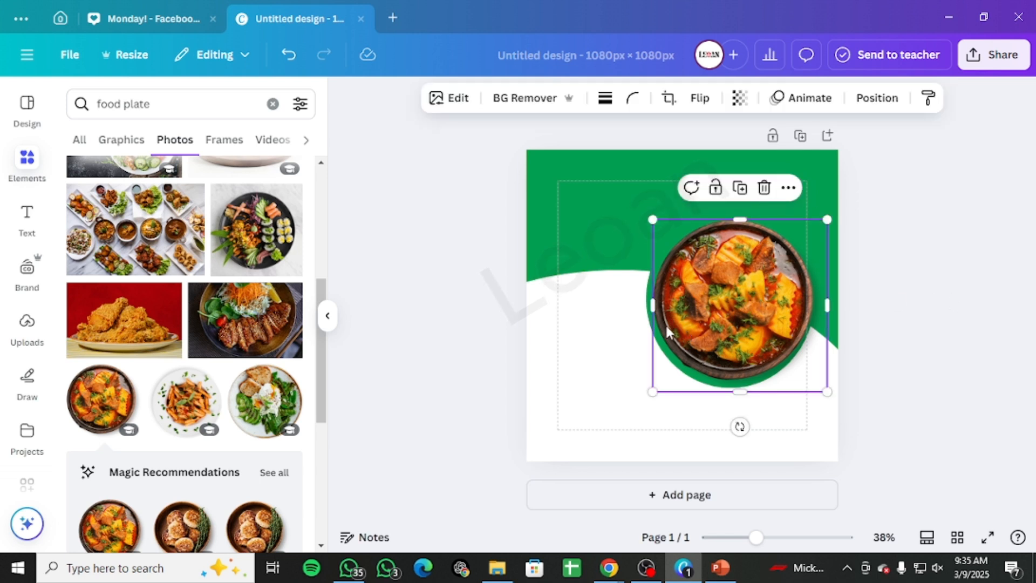
pyautogui.click(758, 200)
# Step: Add the chicken-and-vegetable plate photo, remove its background and fit it over the green circle
pyautogui.scroll(-5, 186, 362)
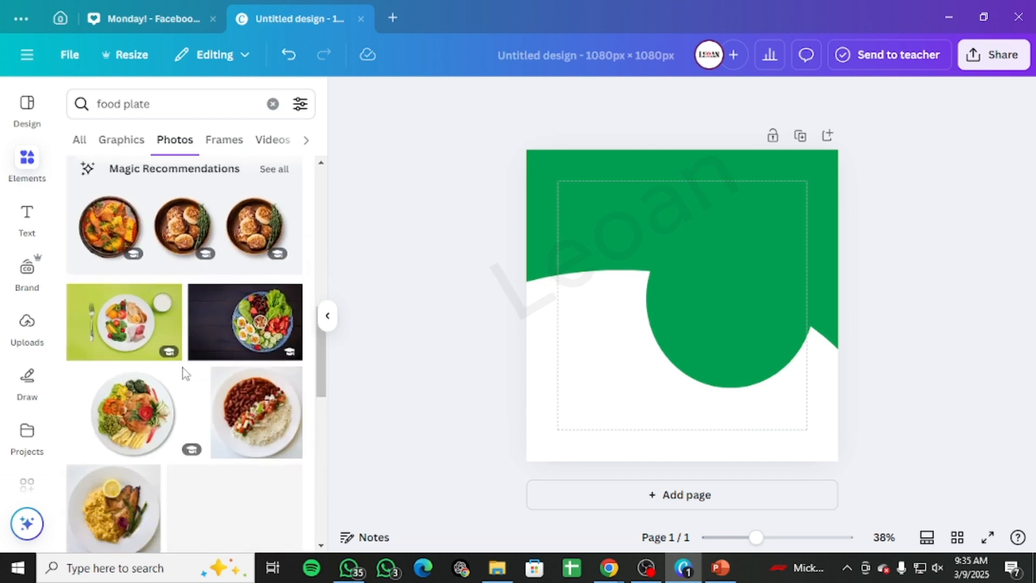
pyautogui.click(132, 413)
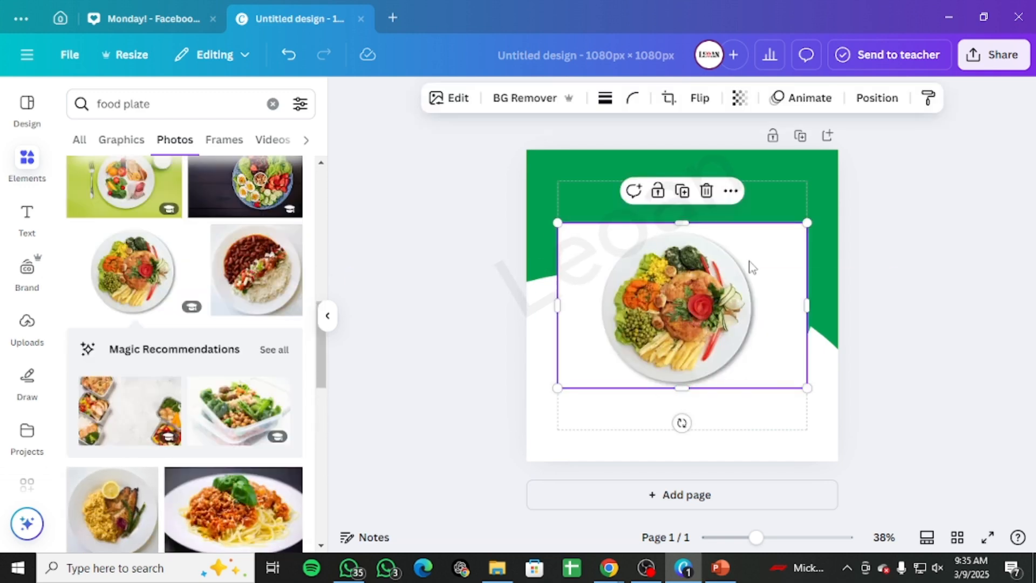
pyautogui.click(539, 98)
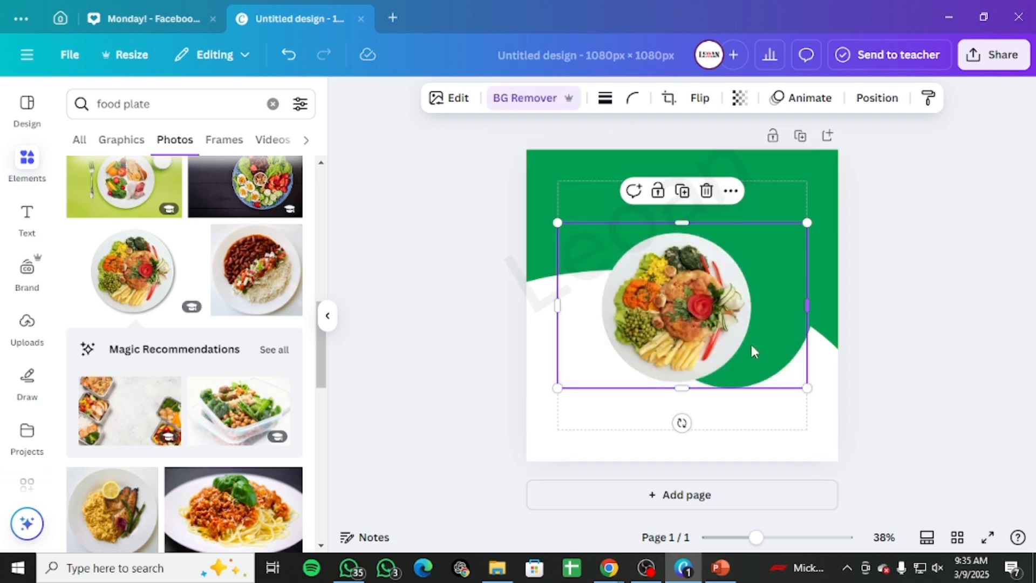
pyautogui.moveTo(754, 350); pyautogui.dragTo(774, 317)
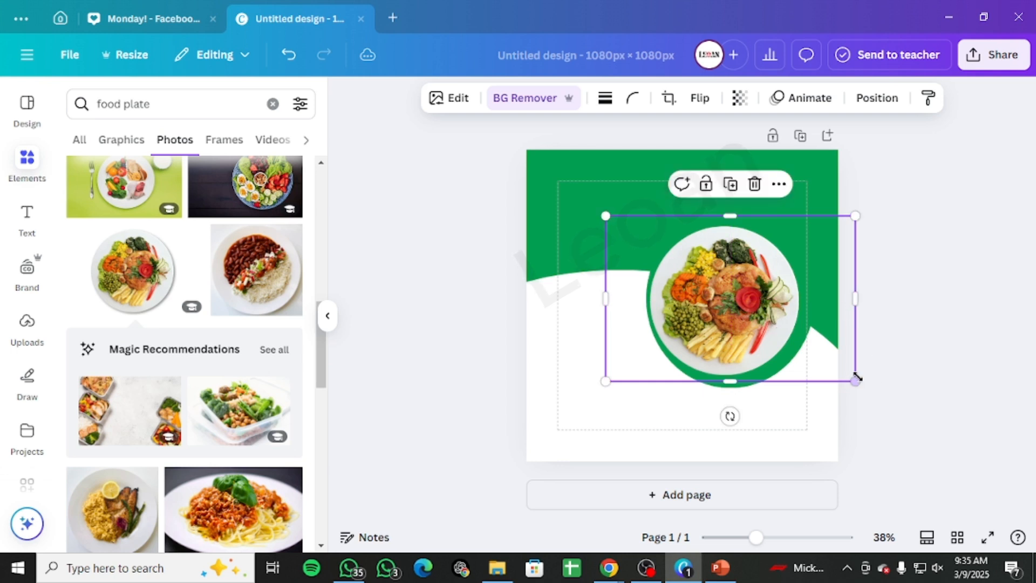
pyautogui.moveTo(857, 378); pyautogui.dragTo(874, 388)
pyautogui.moveTo(767, 324)
pyautogui.mouseDown()
pyautogui.moveTo(766, 311)
pyautogui.moveTo(776, 319)
pyautogui.moveTo(743, 281)
pyautogui.moveTo(635, 242)
pyautogui.moveTo(778, 313)
pyautogui.moveTo(775, 320)
pyautogui.mouseUp()
pyautogui.click(756, 395)
pyautogui.click(930, 318)
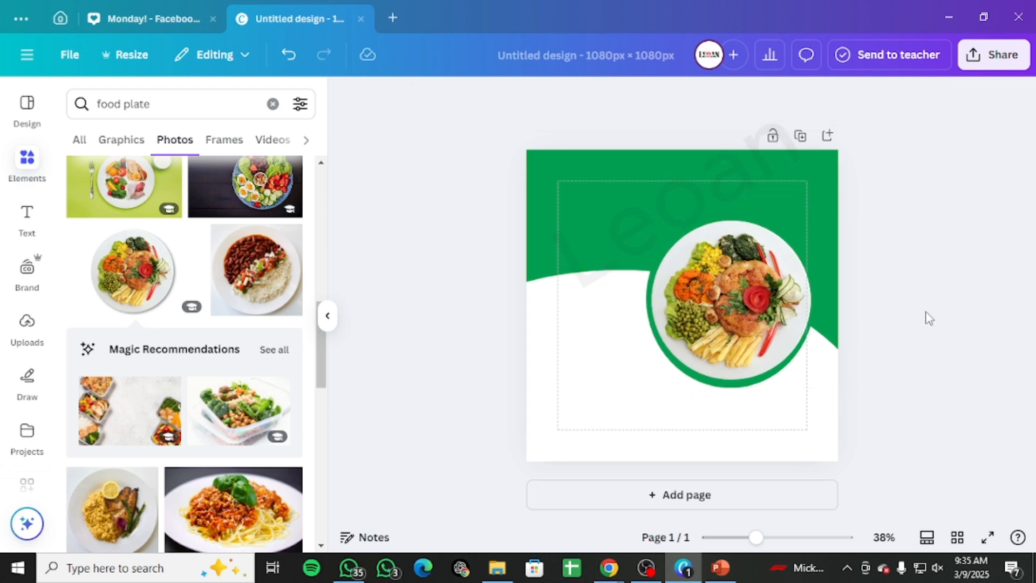
pyautogui.click(754, 309)
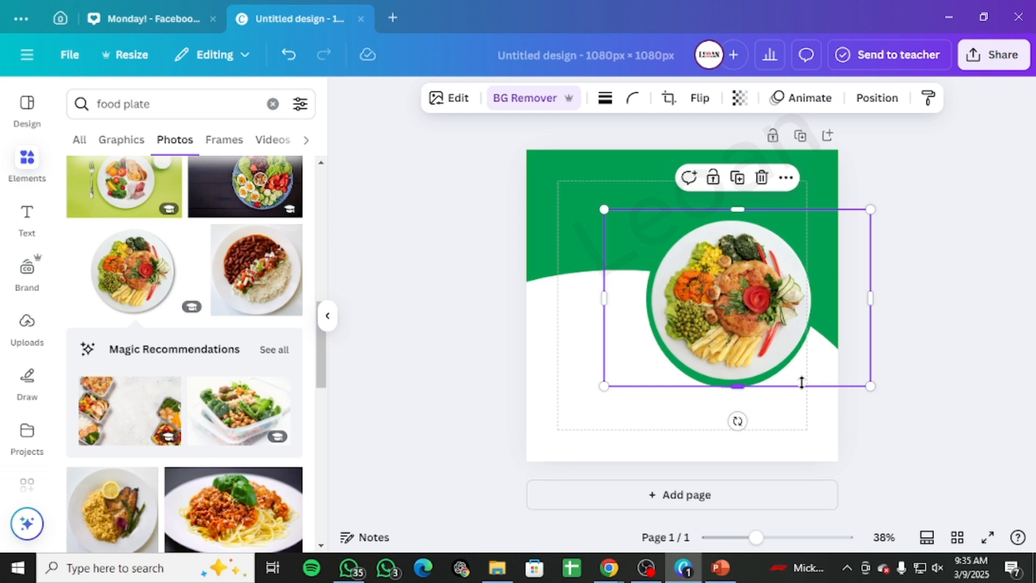
pyautogui.click(786, 179)
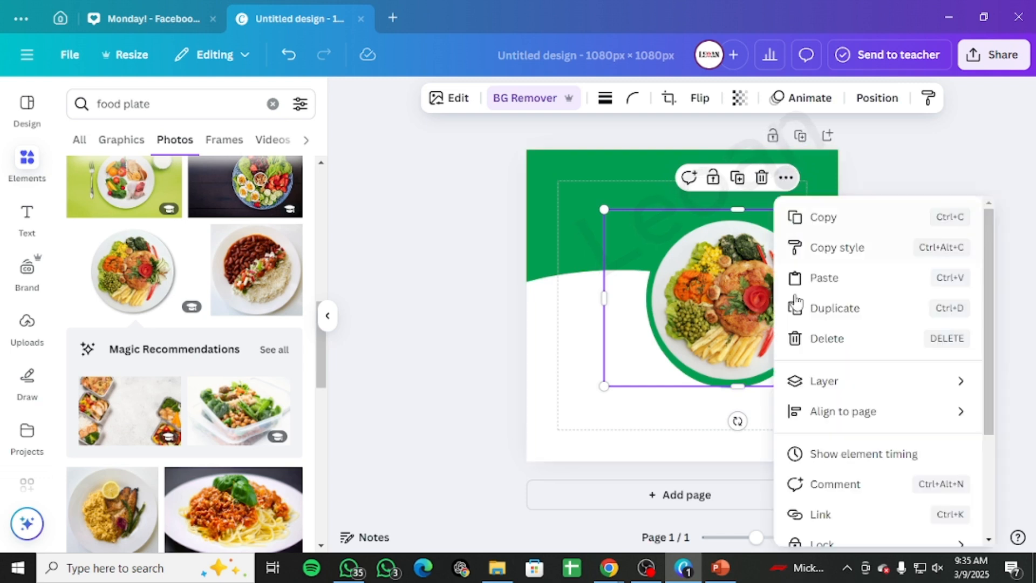
pyautogui.scroll(-3, 898, 507)
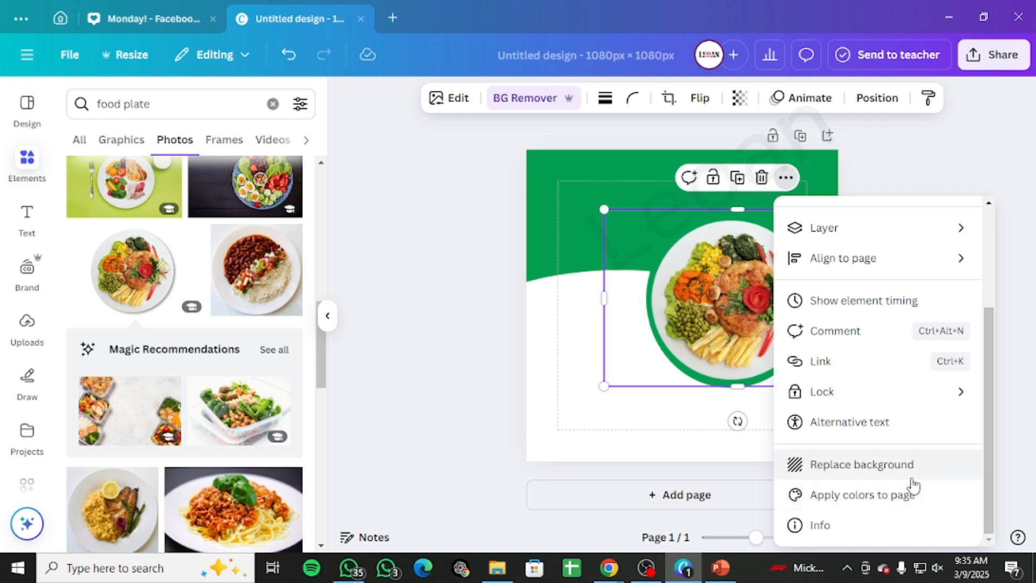
pyautogui.scroll(3, 914, 486)
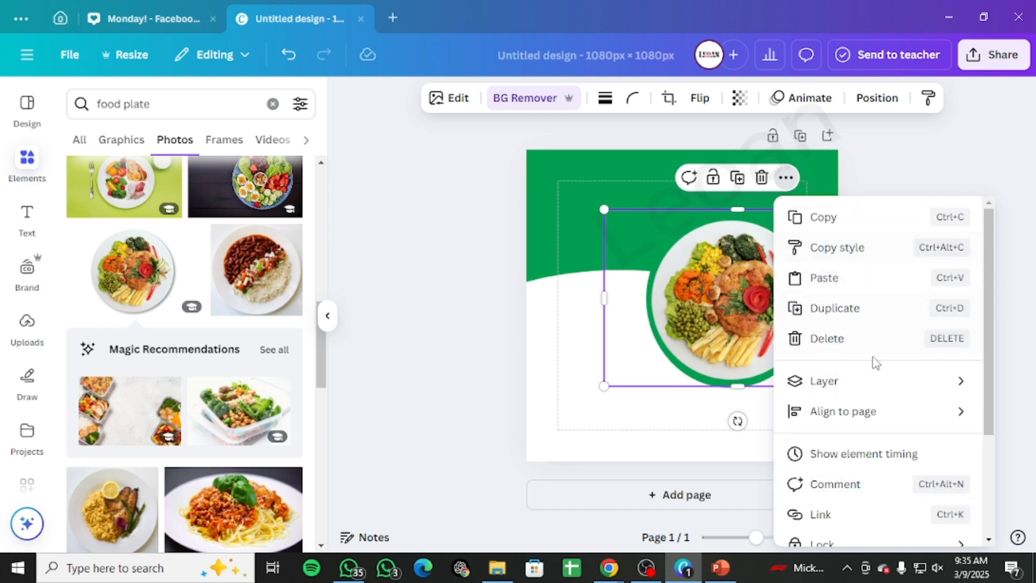
pyautogui.scroll(-3, 874, 378)
pyautogui.click(458, 256)
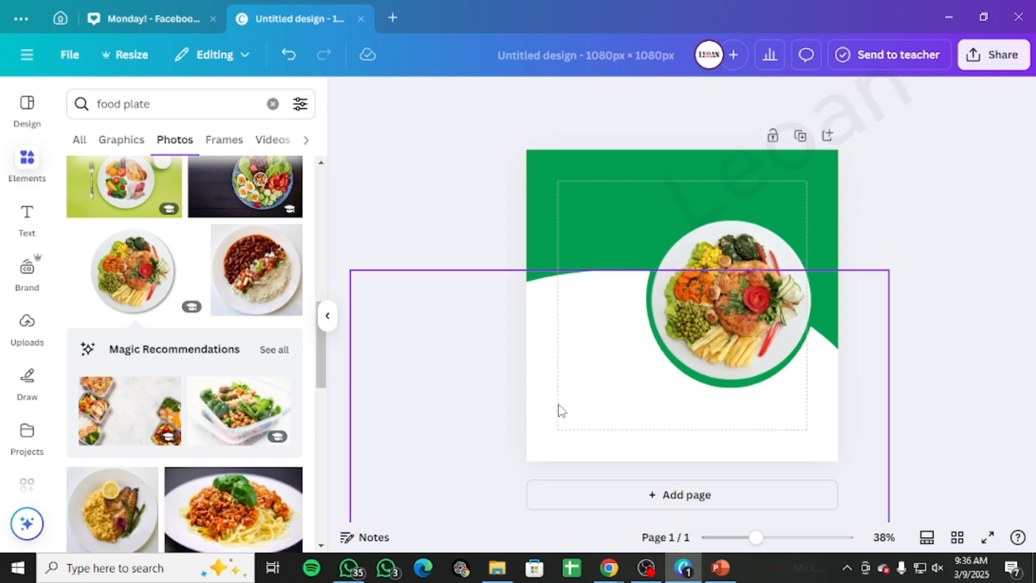
# Step: Search graphics for DOT DOT and add a halftone dot pattern to the page
pyautogui.click(272, 103)
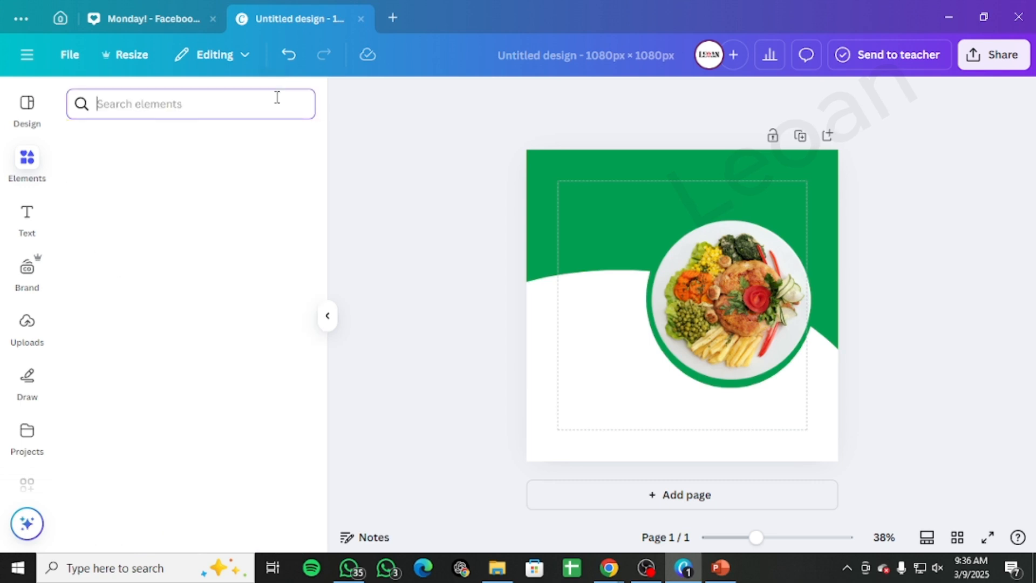
pyautogui.write('dot')
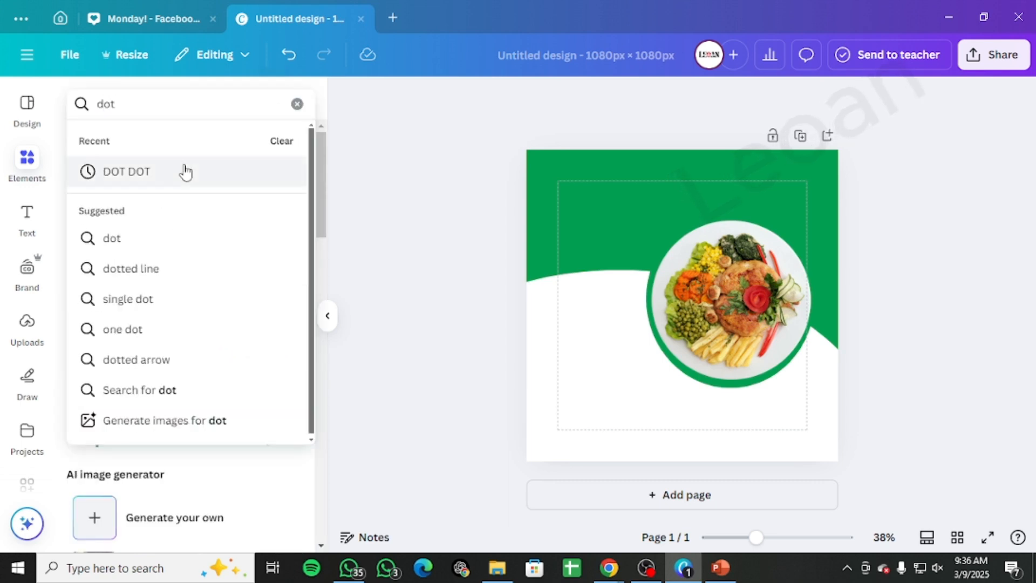
pyautogui.click(186, 171)
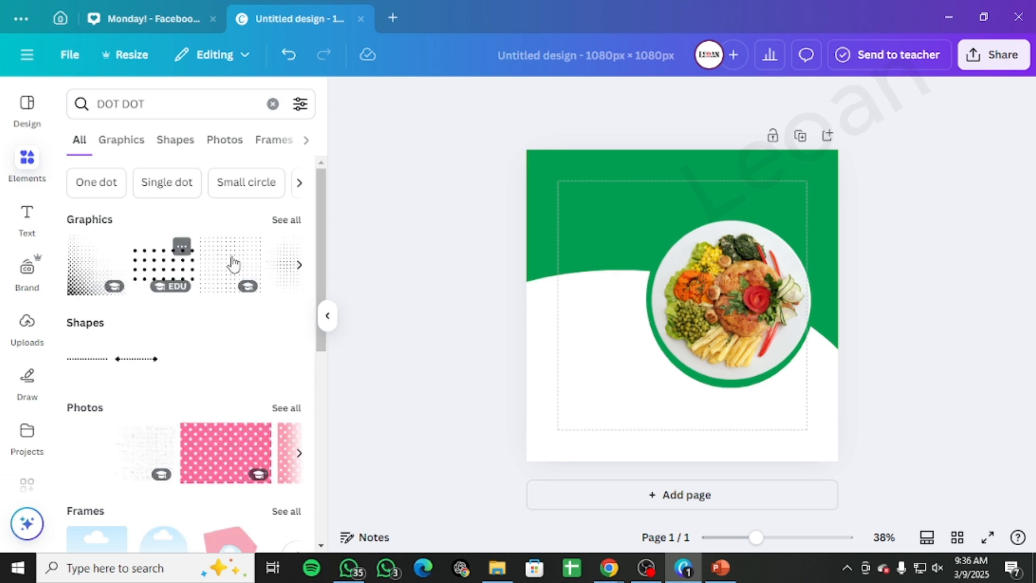
pyautogui.click(287, 220)
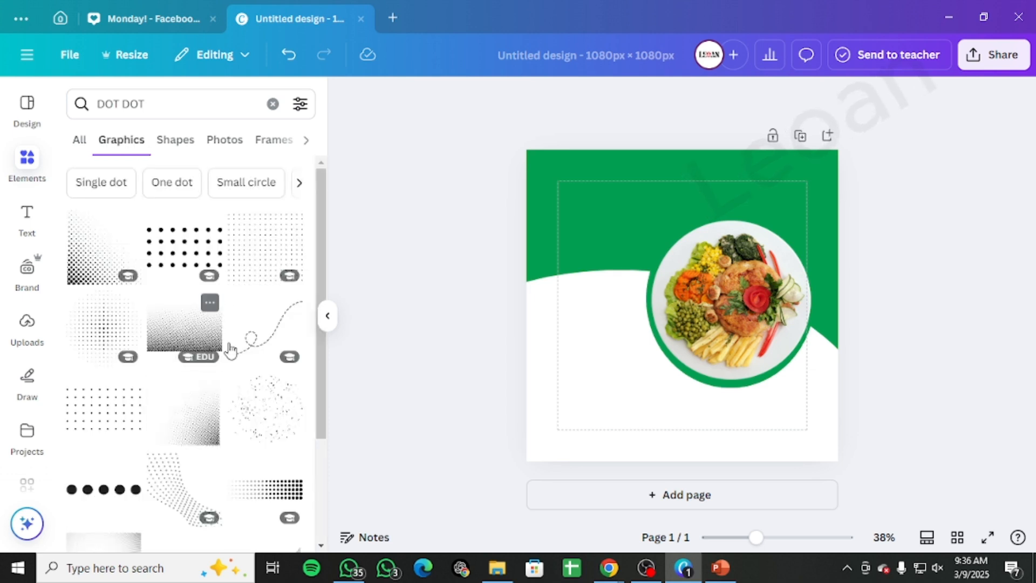
pyautogui.scroll(-3, 229, 359)
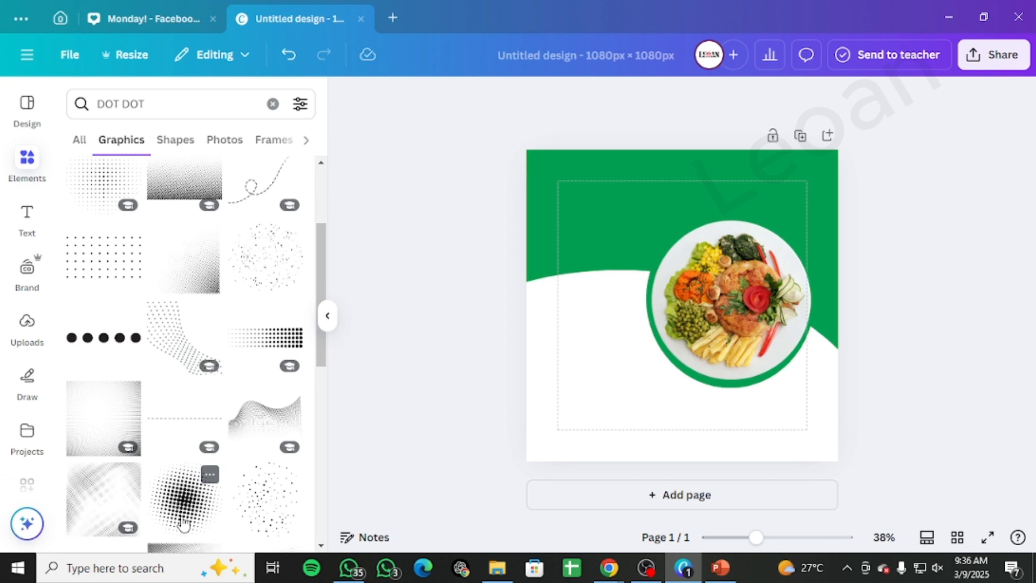
pyautogui.scroll(-8, 186, 494)
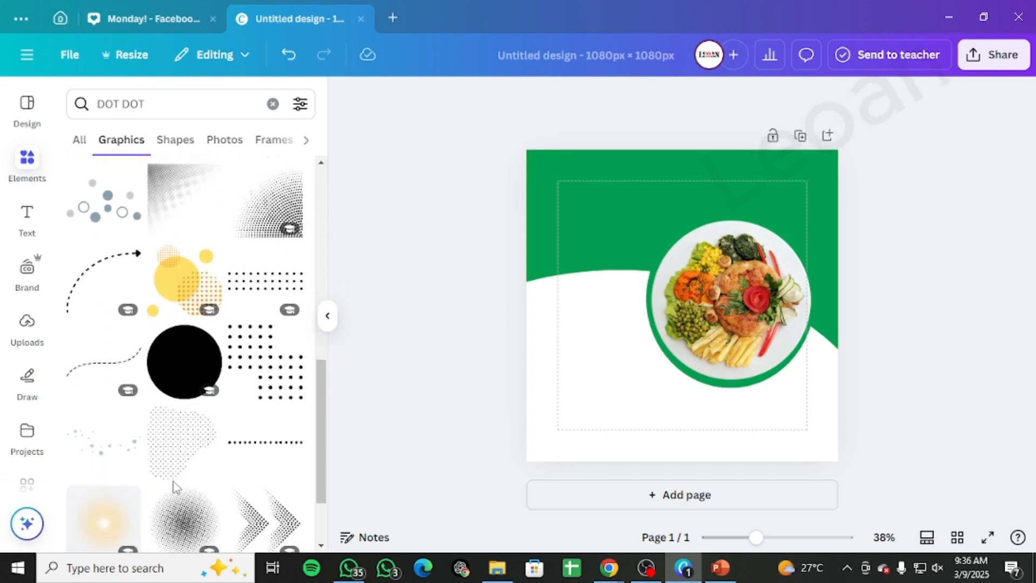
pyautogui.scroll(-10, 172, 487)
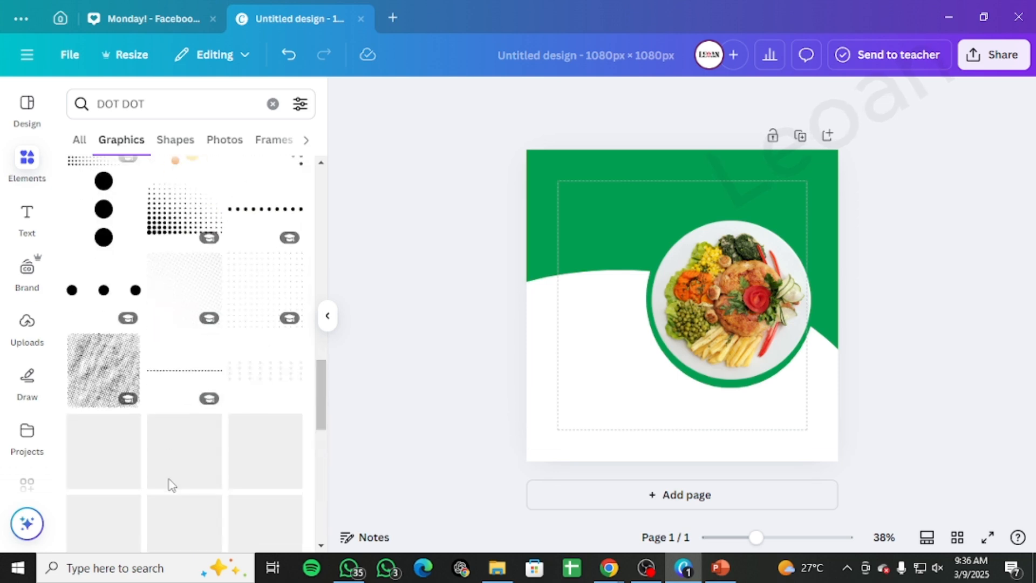
pyautogui.scroll(-5, 171, 485)
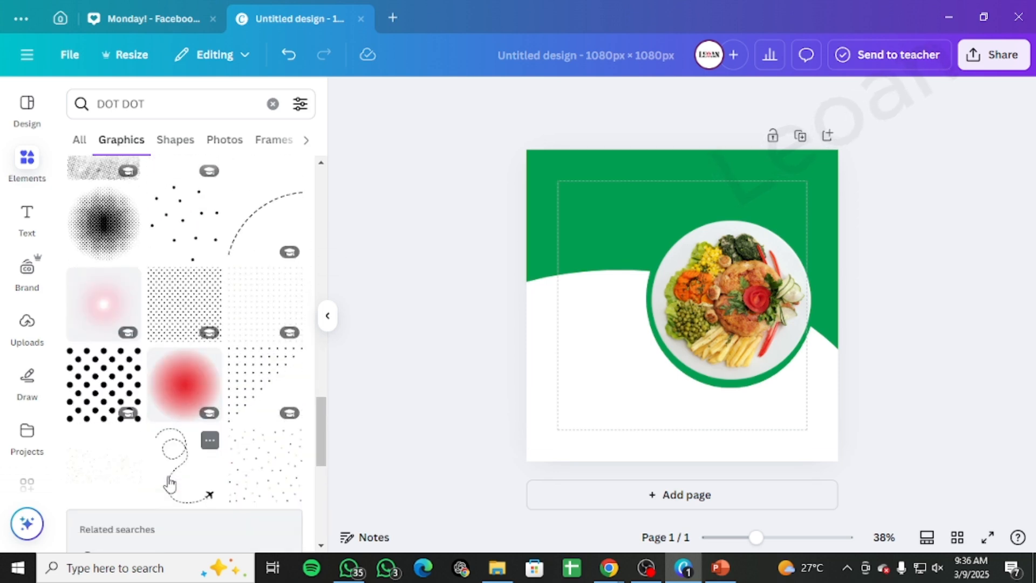
pyautogui.scroll(-4, 170, 485)
pyautogui.scroll(15, 169, 489)
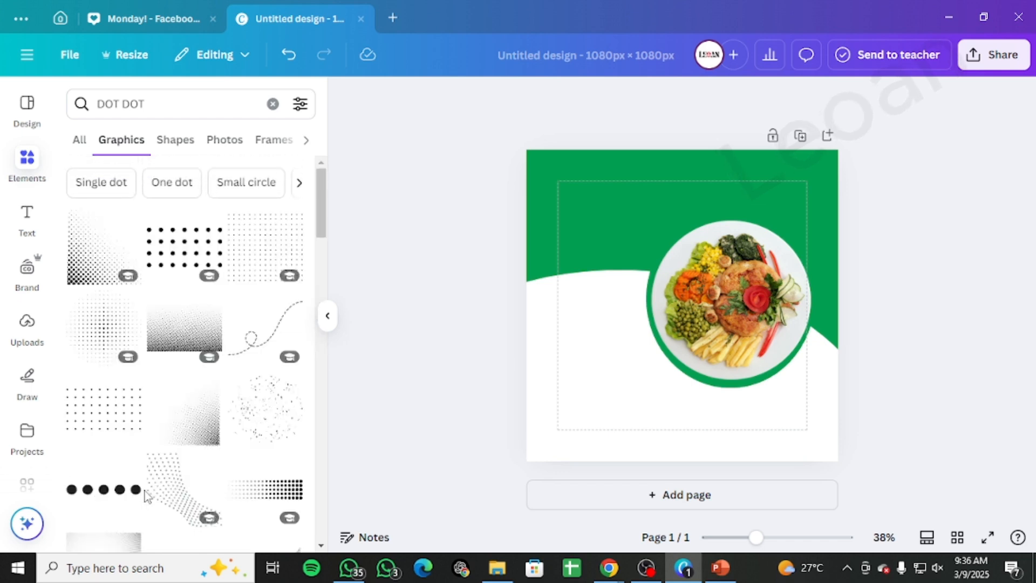
pyautogui.scroll(-2, 148, 492)
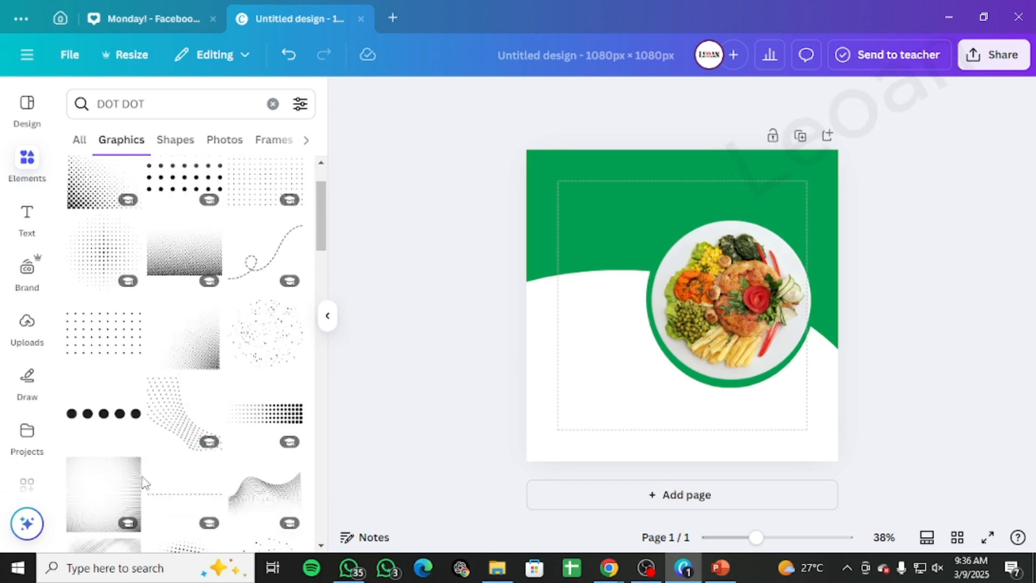
pyautogui.scroll(2, 144, 480)
pyautogui.click(76, 307)
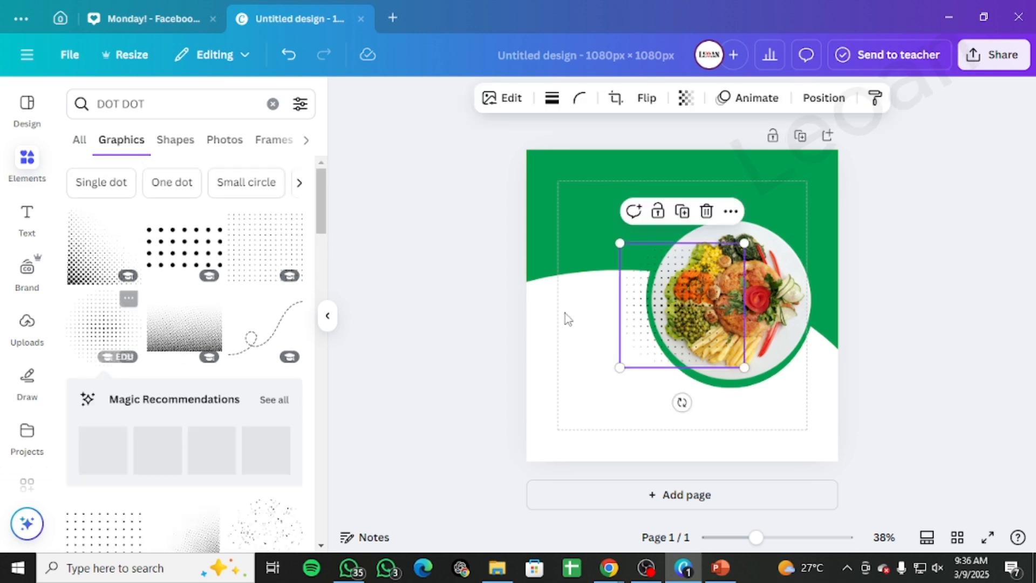
# Step: Place the dot pattern at the page's top-left corner and duplicate it into the top-right corner
pyautogui.moveTo(643, 305); pyautogui.dragTo(537, 221)
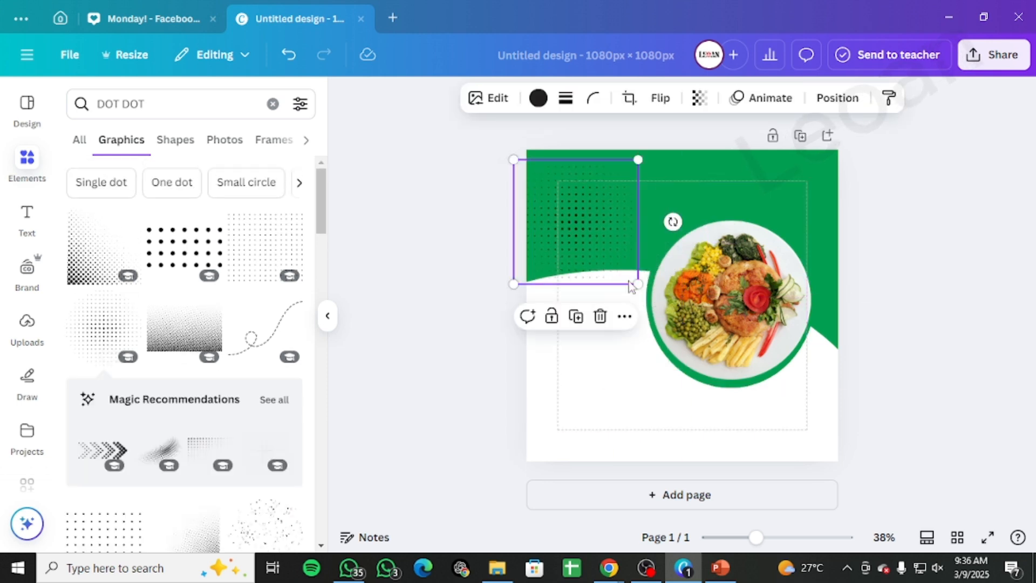
pyautogui.moveTo(635, 287); pyautogui.dragTo(822, 167)
pyautogui.hotkey('ctrl', 'd')
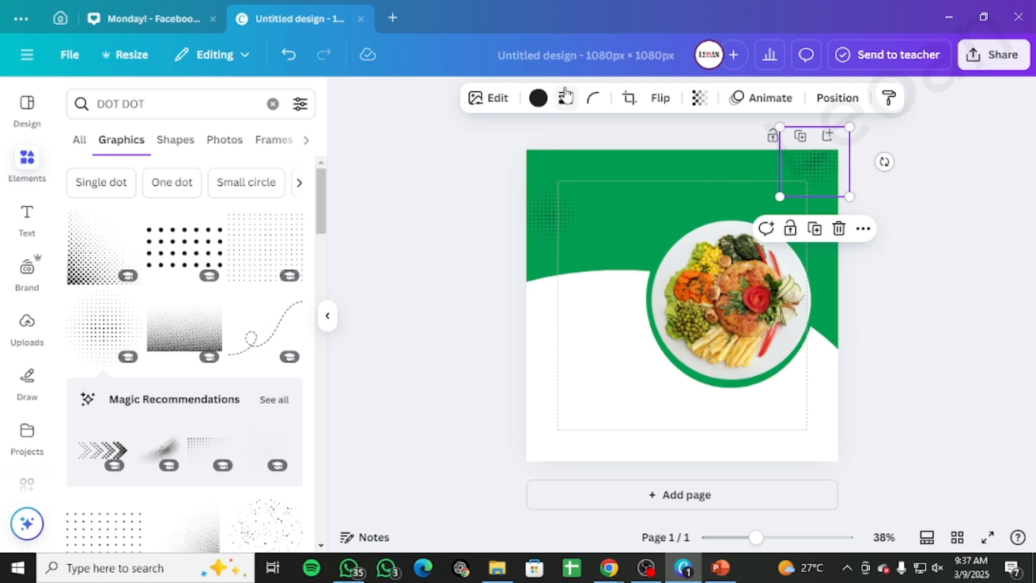
# Step: Color both dot patterns white
pyautogui.click(538, 98)
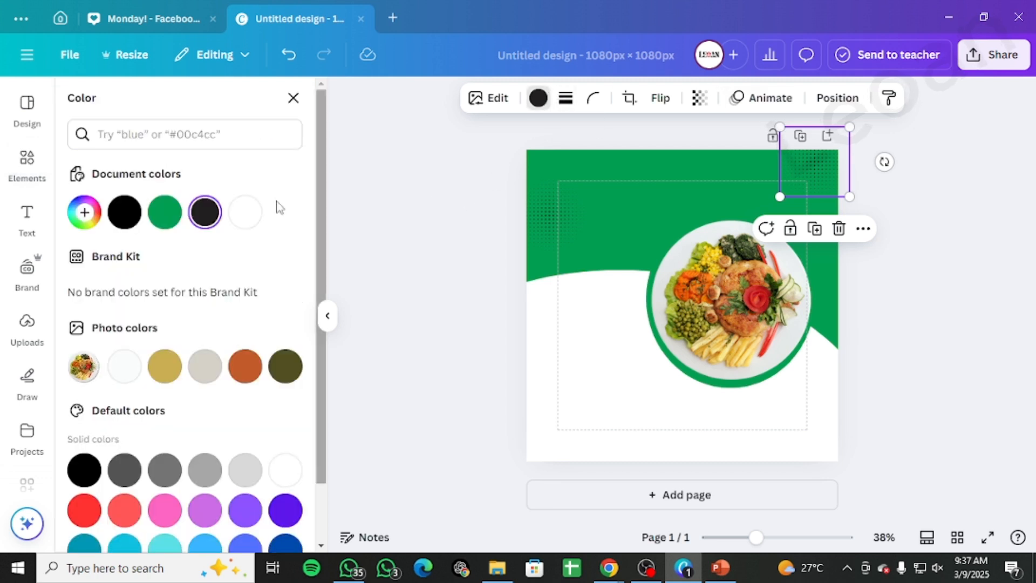
pyautogui.click(244, 218)
pyautogui.click(543, 222)
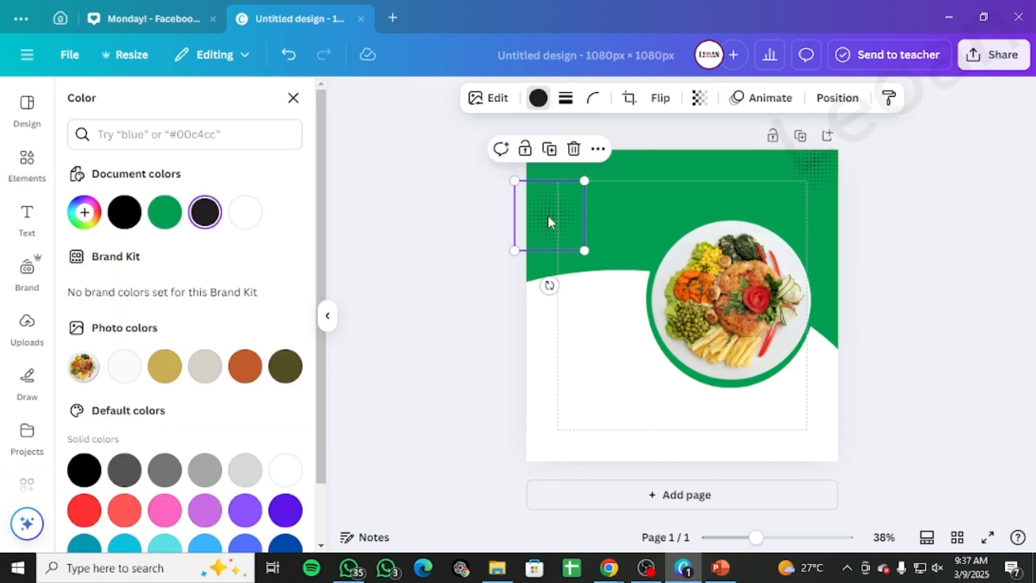
pyautogui.click(241, 216)
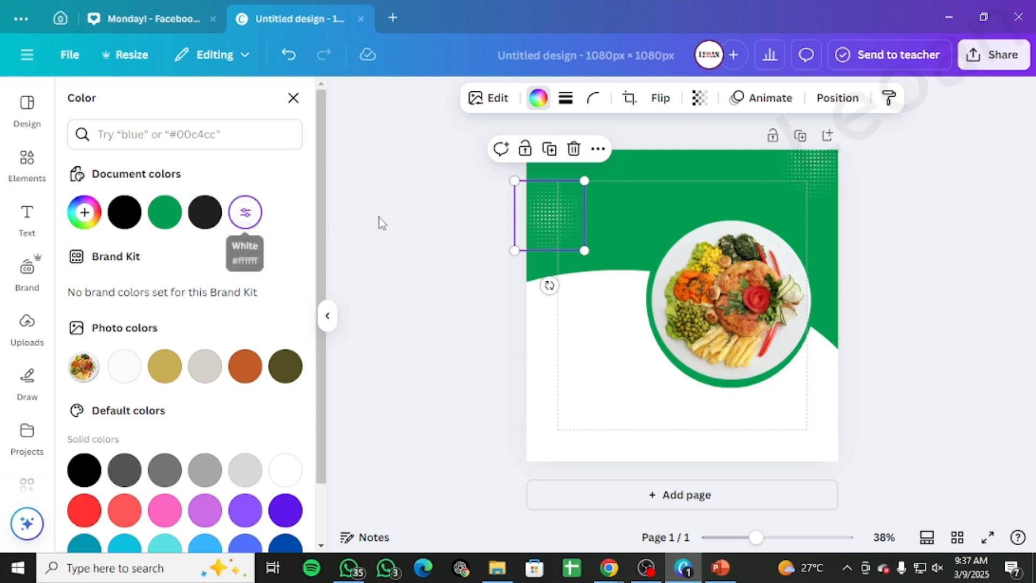
# Step: Reopen the DOT DOT graphics search results and browse them for another dot pattern
pyautogui.click(742, 204)
pyautogui.click(538, 210)
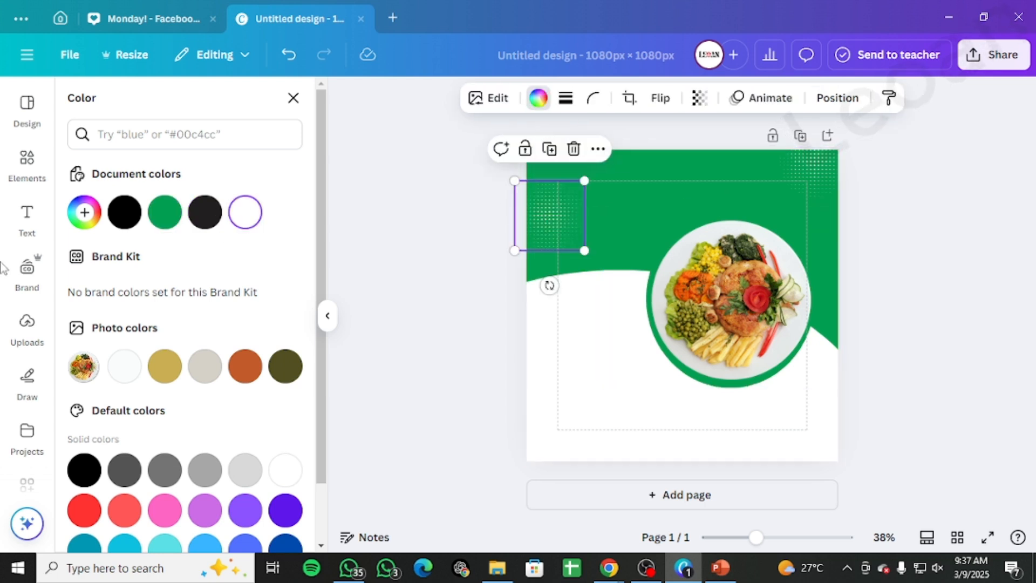
pyautogui.click(160, 141)
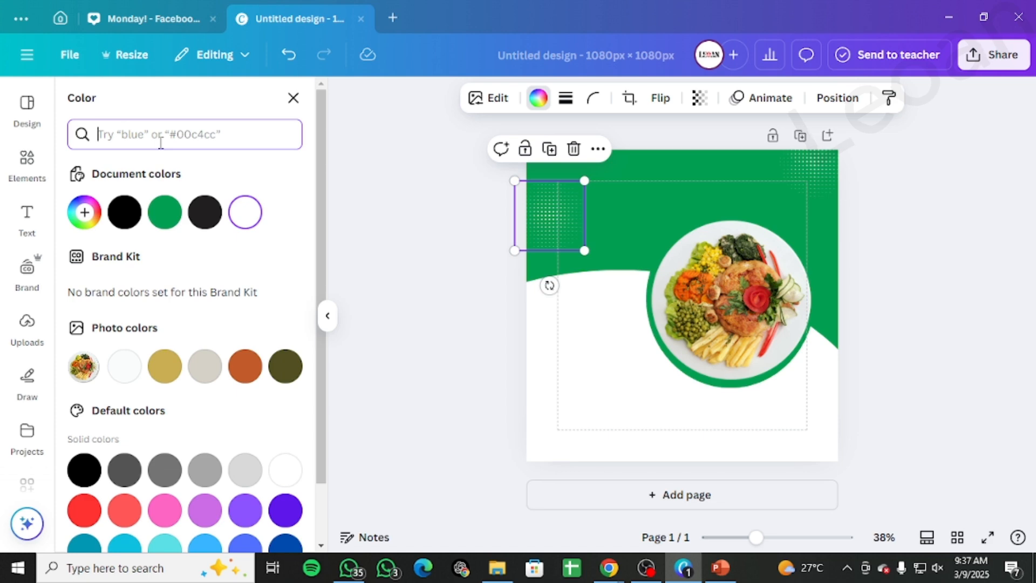
pyautogui.click(27, 162)
pyautogui.click(294, 186)
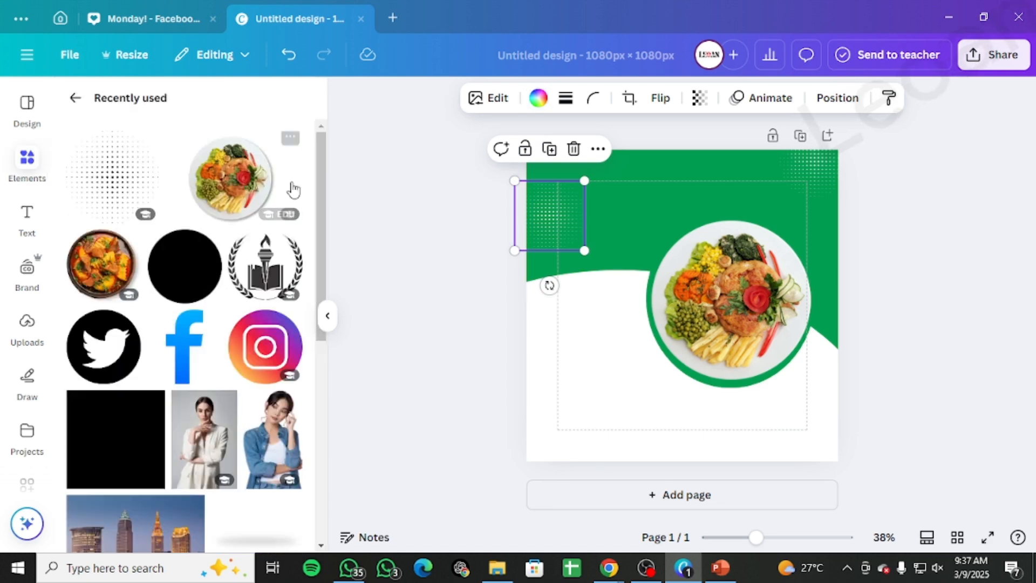
pyautogui.click(76, 101)
pyautogui.click(188, 108)
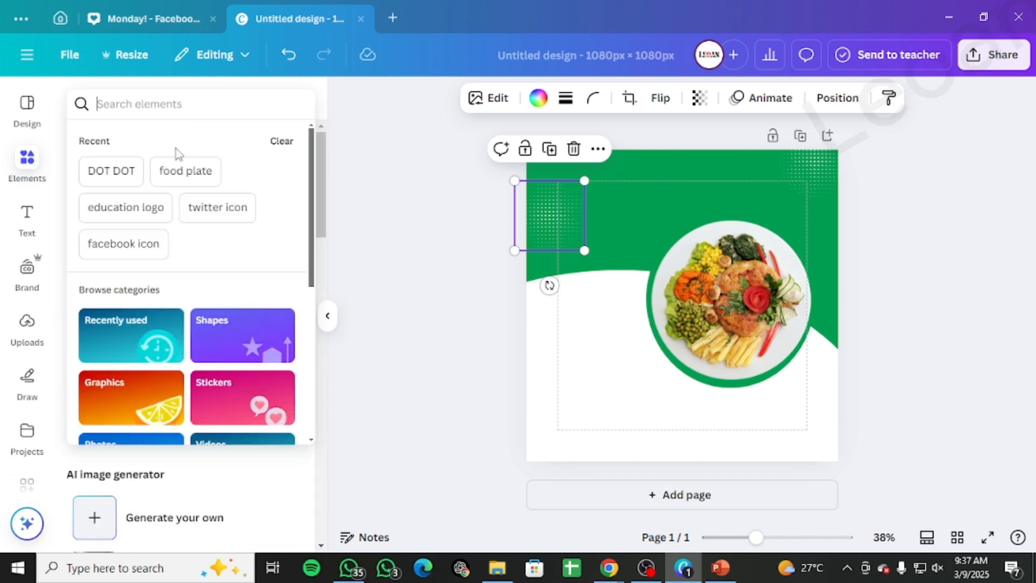
pyautogui.click(110, 171)
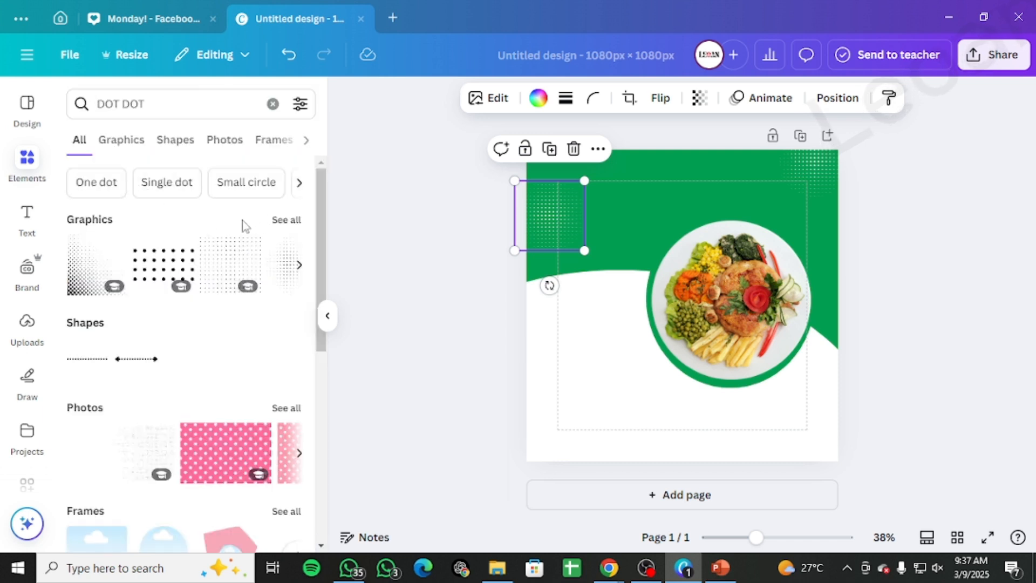
pyautogui.click(299, 221)
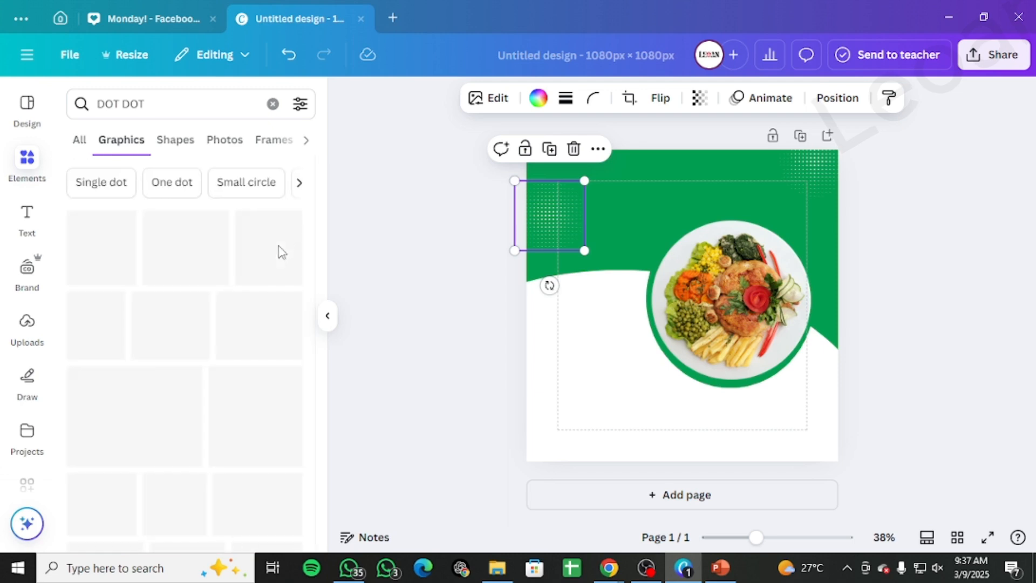
pyautogui.scroll(-3, 277, 316)
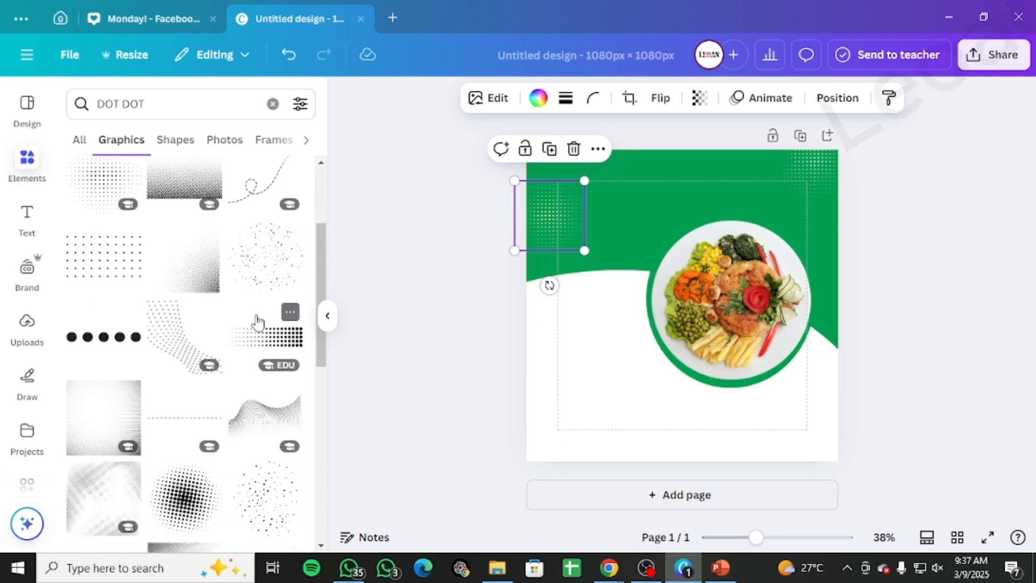
pyautogui.scroll(-5, 255, 321)
pyautogui.scroll(-4, 242, 318)
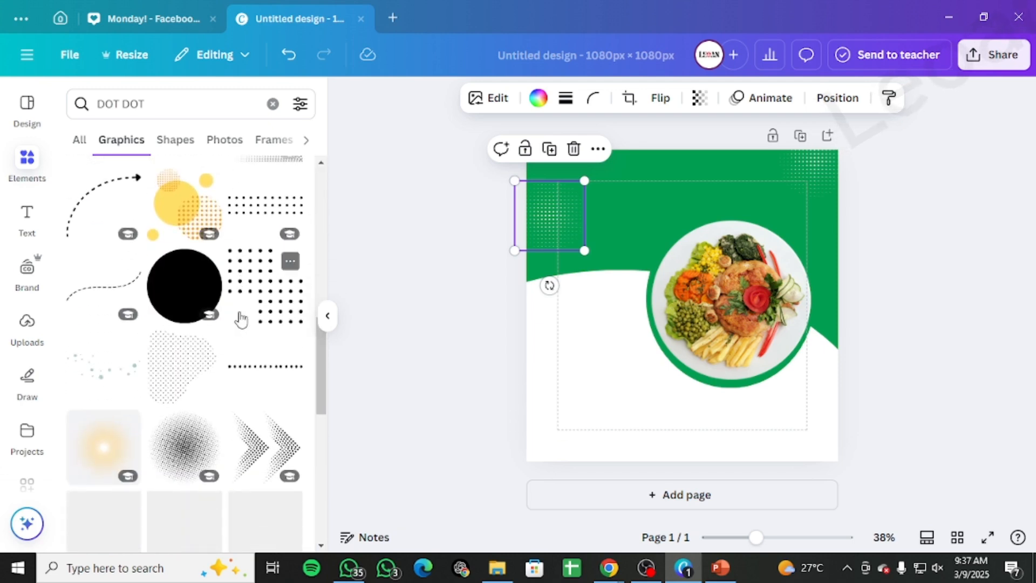
pyautogui.scroll(-5, 242, 320)
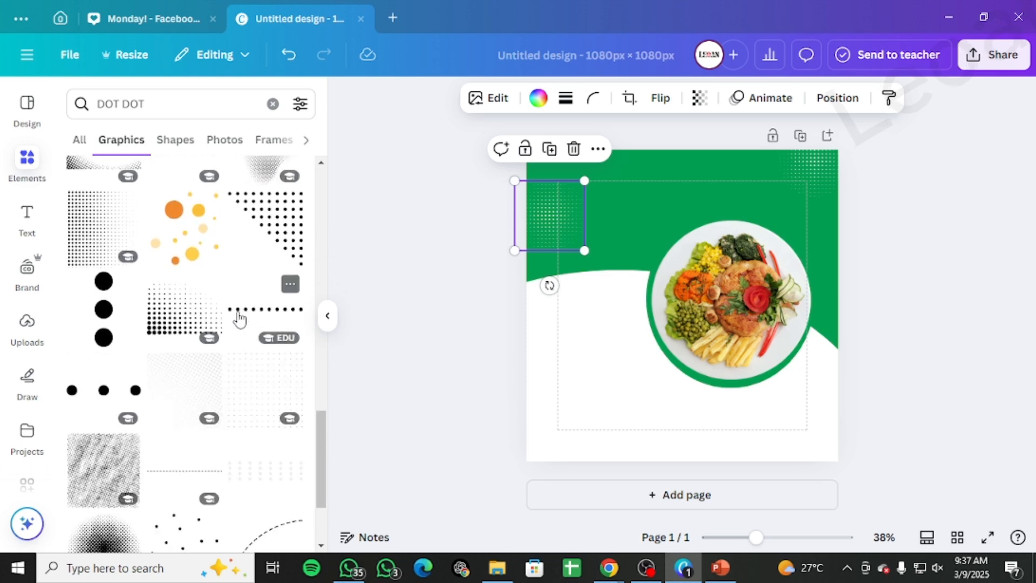
pyautogui.scroll(-10, 241, 320)
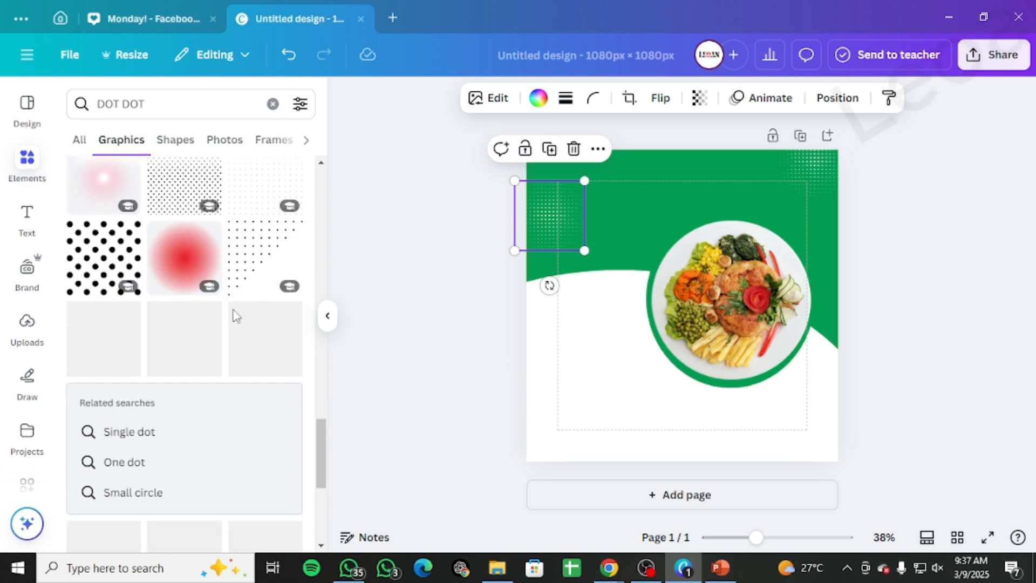
pyautogui.scroll(-3, 236, 316)
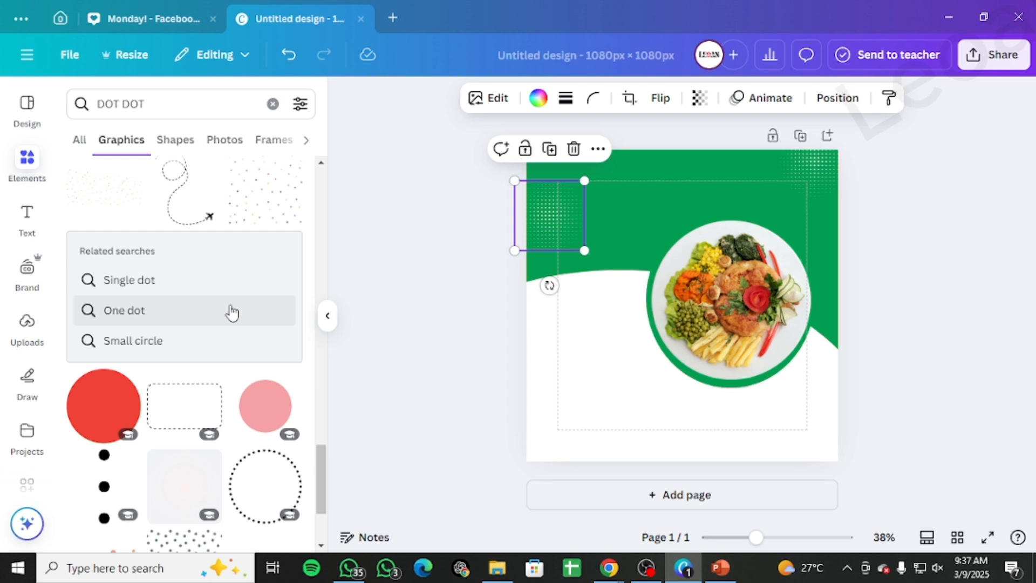
pyautogui.scroll(-8, 231, 332)
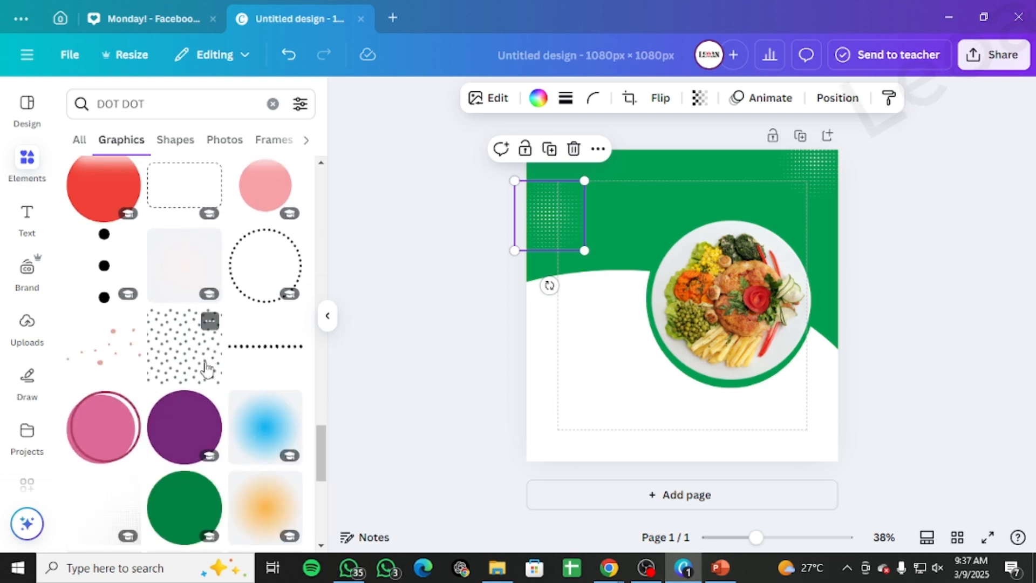
pyautogui.scroll(-10, 204, 367)
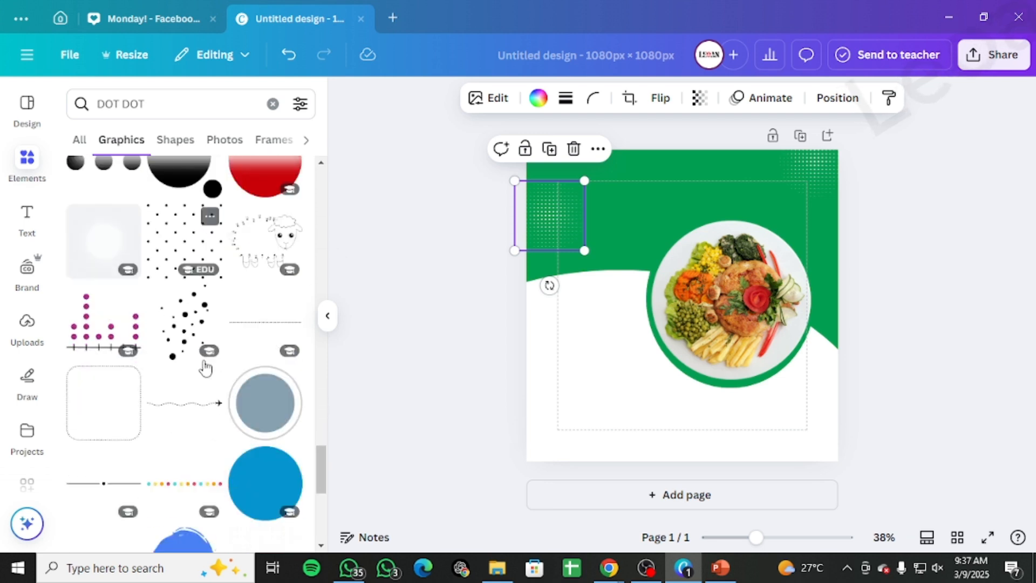
pyautogui.scroll(-6, 204, 367)
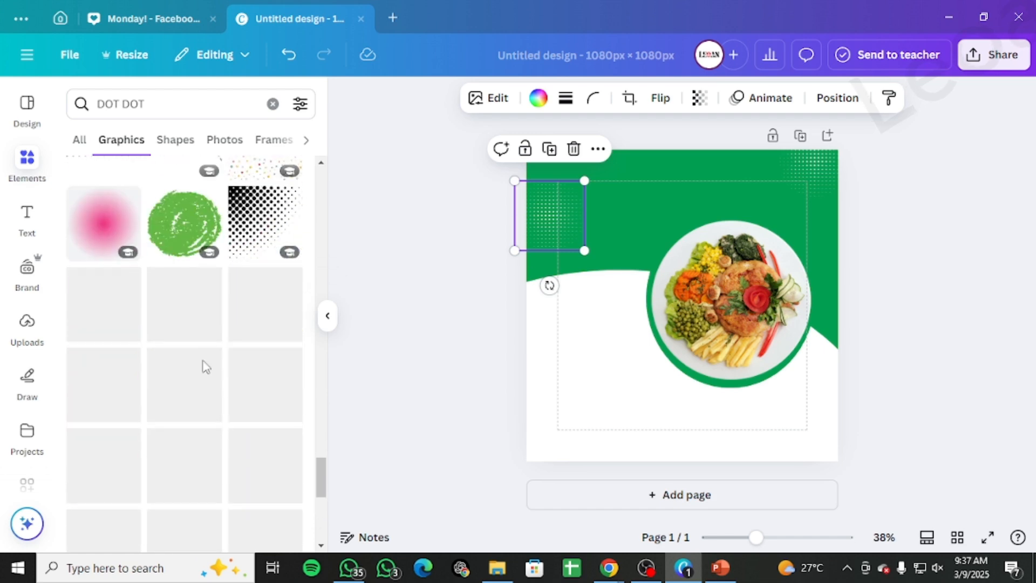
pyautogui.scroll(-8, 204, 367)
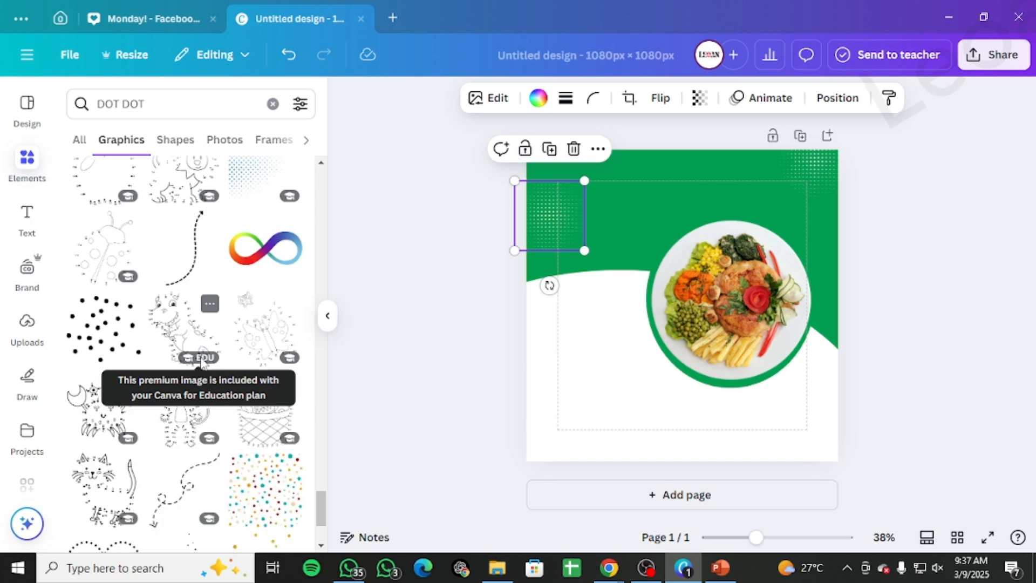
pyautogui.scroll(-3, 204, 363)
pyautogui.scroll(-5, 202, 365)
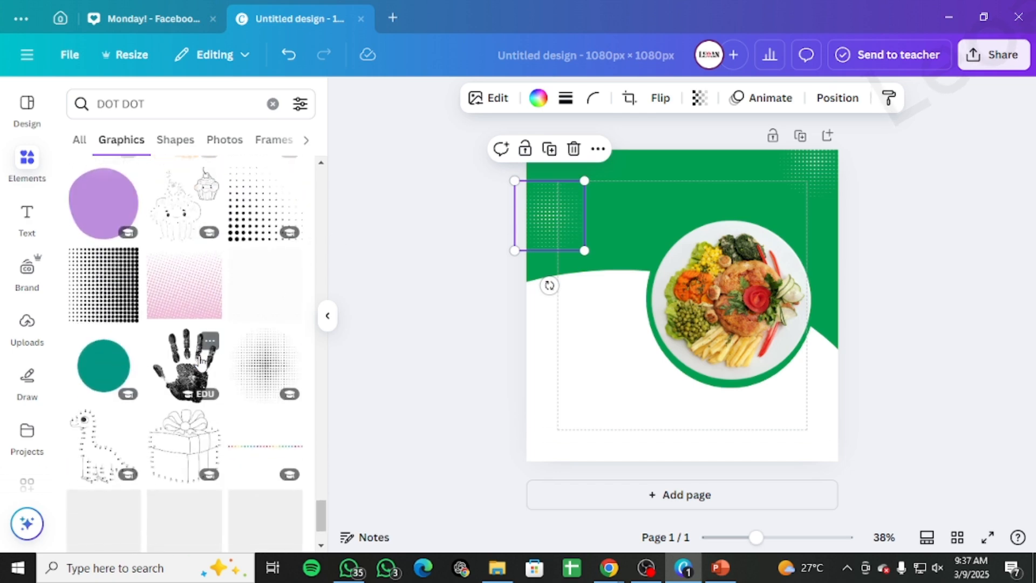
pyautogui.scroll(-3, 202, 365)
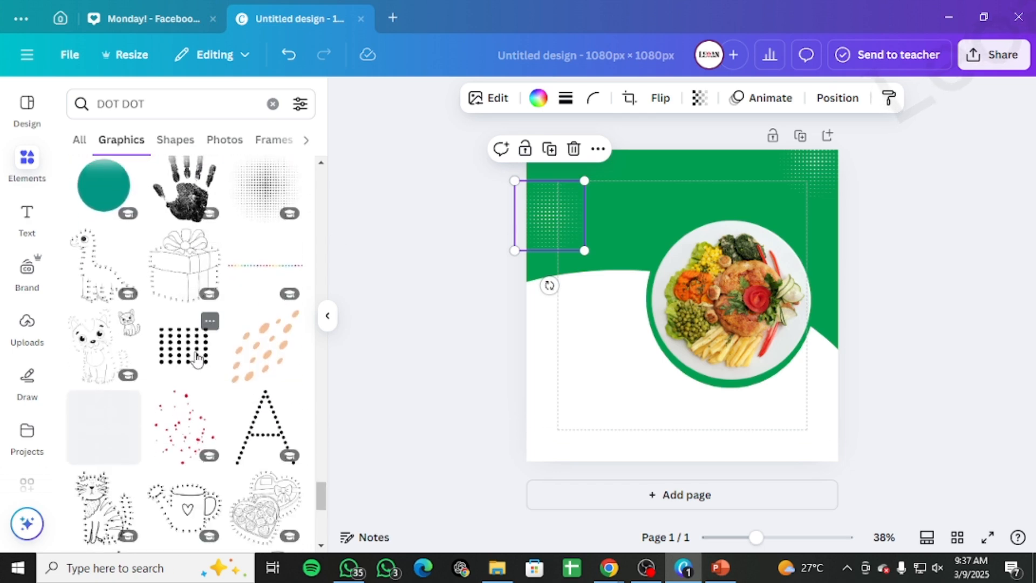
# Step: Add a dot grid graphic and shrink it into the green area just above the plate's upper right
pyautogui.click(192, 357)
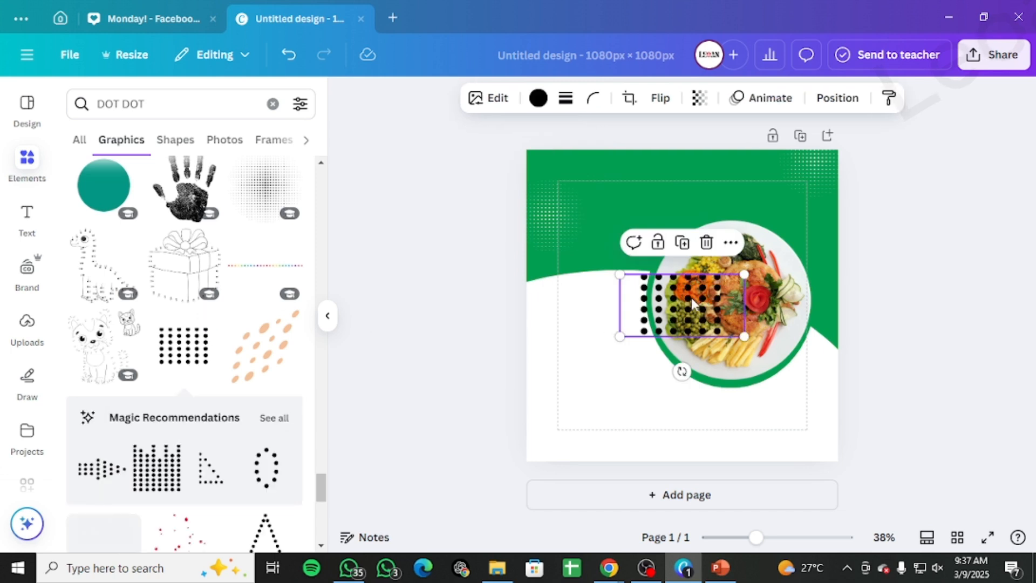
pyautogui.moveTo(692, 304); pyautogui.dragTo(791, 234)
pyautogui.moveTo(845, 266); pyautogui.dragTo(797, 231)
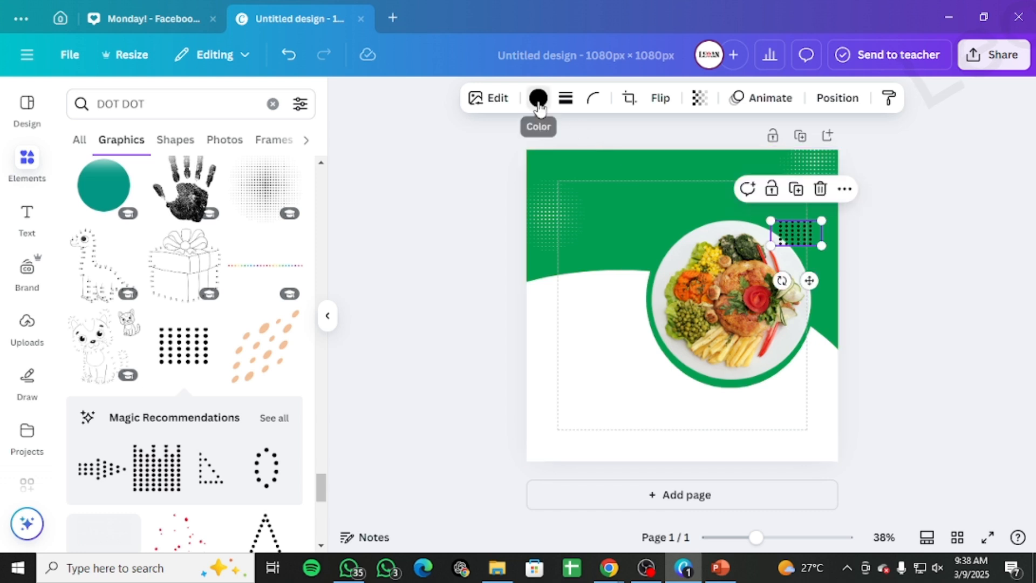
# Step: Color the new dot grid white and nudge it slightly lower
pyautogui.click(538, 98)
pyautogui.click(204, 211)
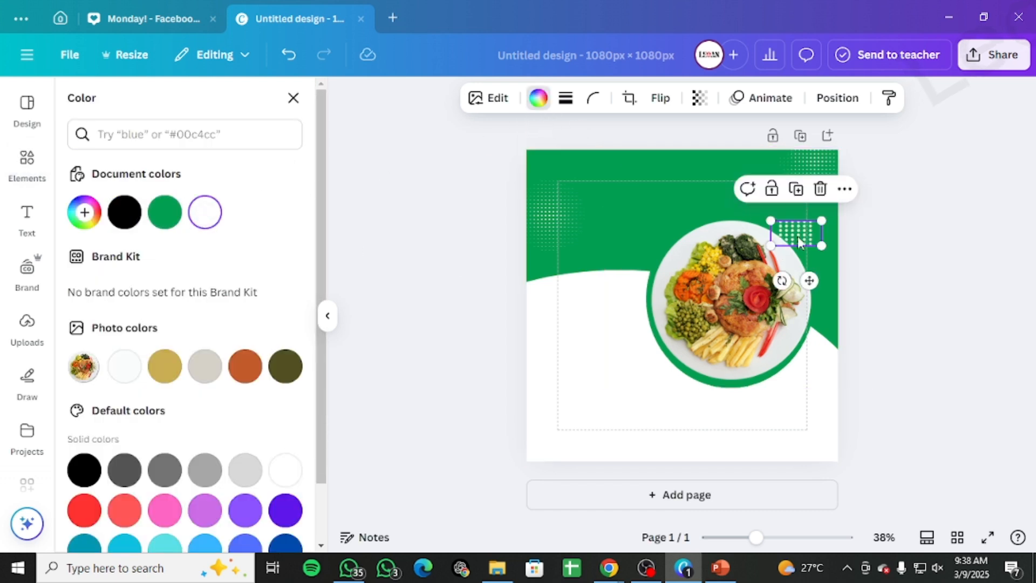
pyautogui.moveTo(798, 236); pyautogui.dragTo(801, 248)
pyautogui.click(928, 242)
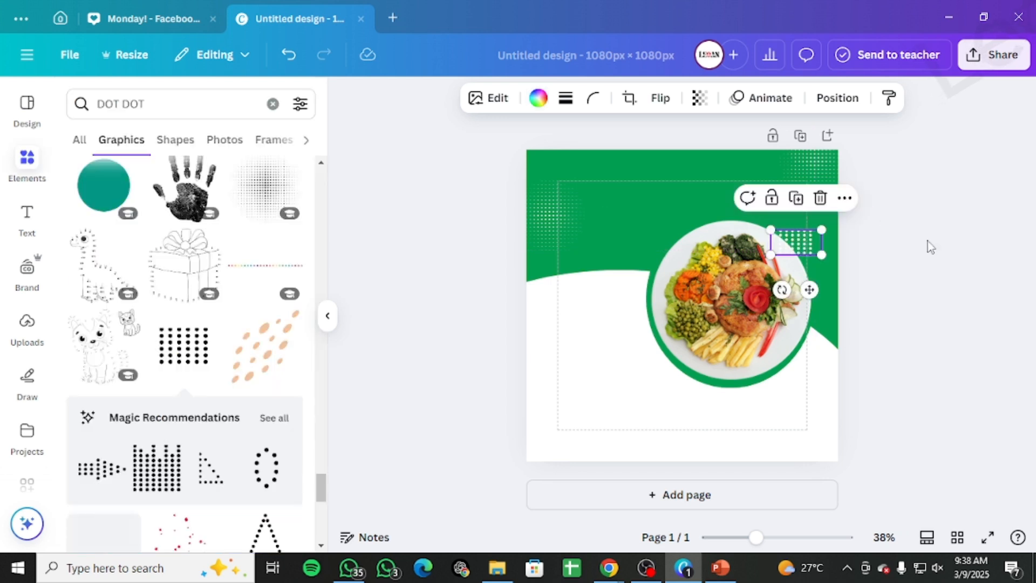
# Step: Search the elements for leafe
pyautogui.scroll(-10, 216, 400)
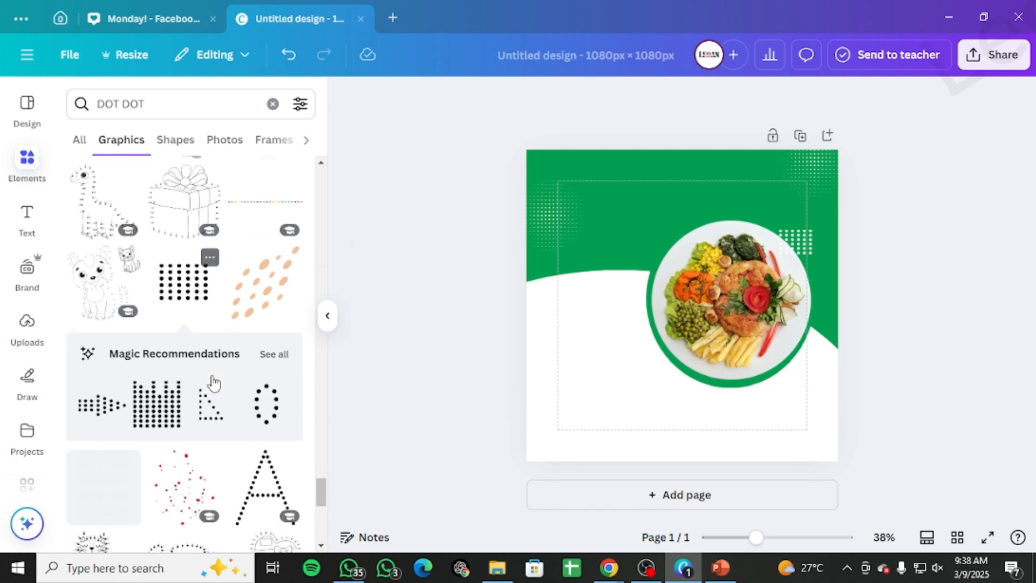
pyautogui.scroll(18, 197, 386)
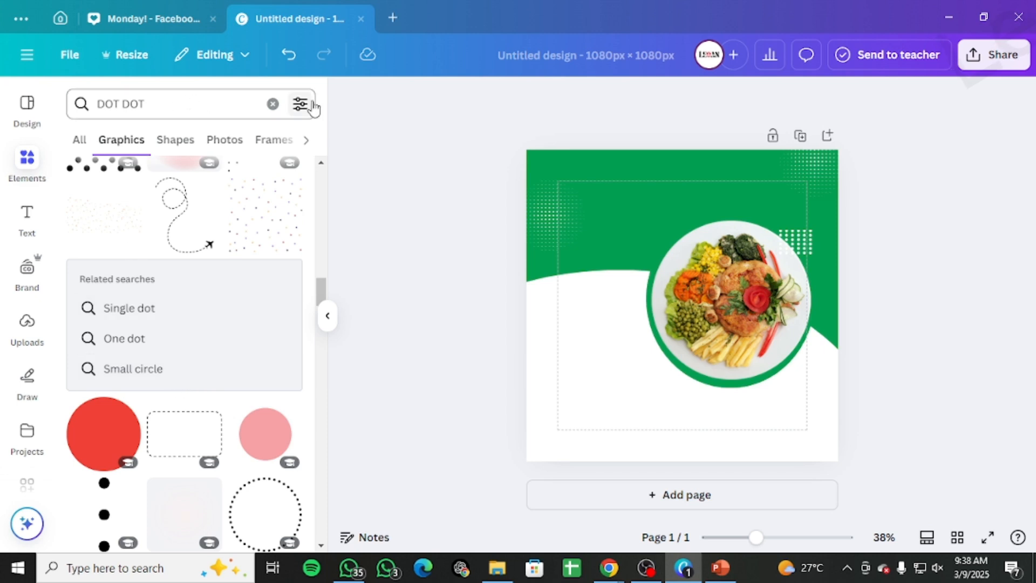
pyautogui.click(273, 104)
pyautogui.write('leaf')
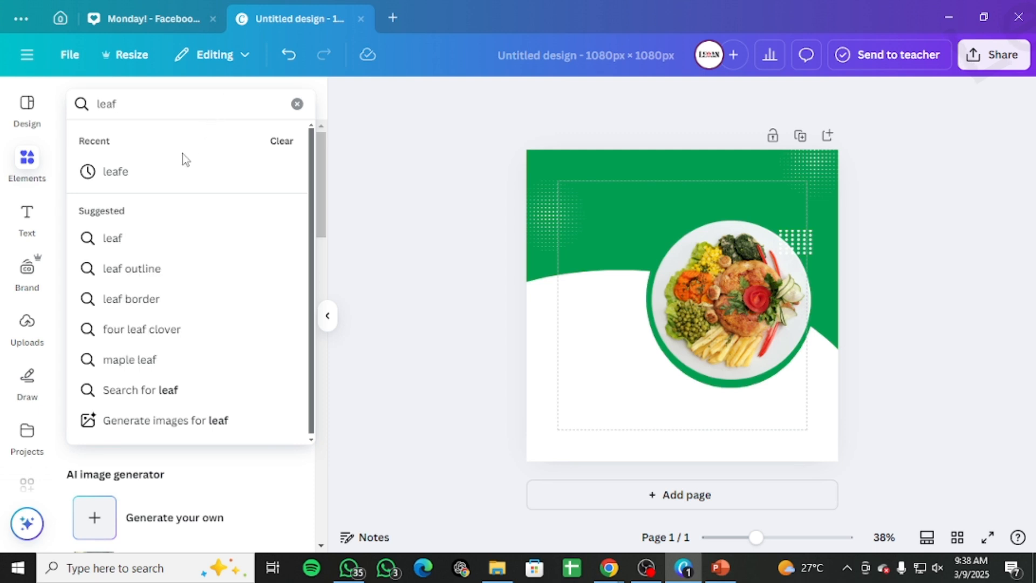
pyautogui.click(169, 174)
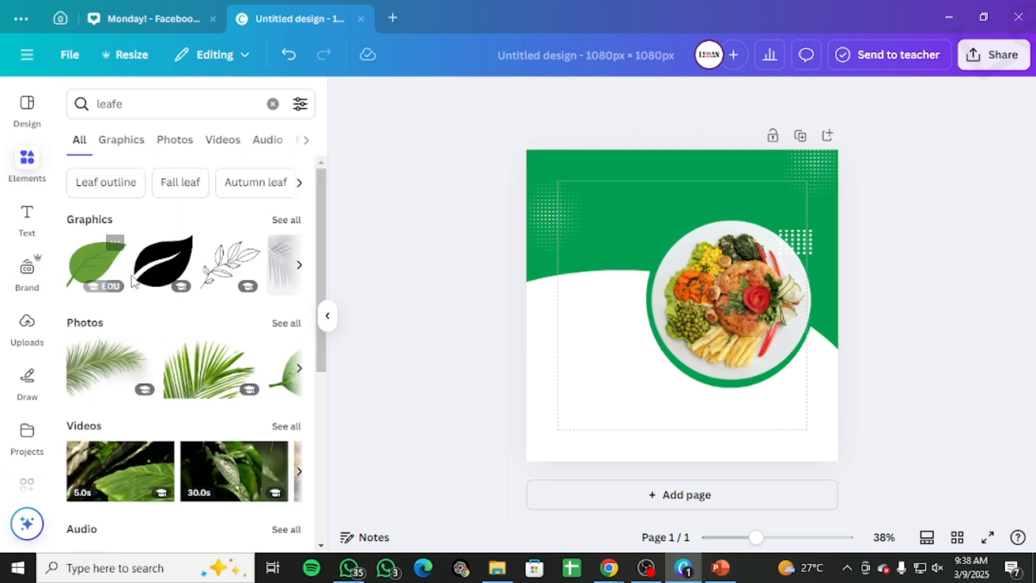
# Step: Browse the leafe graphics results for a suitable leaf shape
pyautogui.click(112, 145)
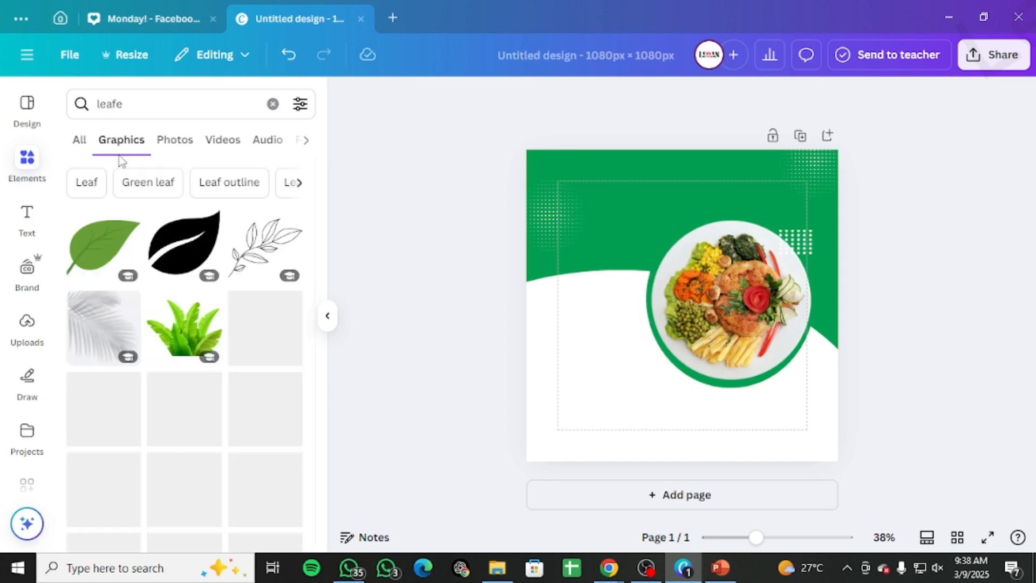
pyautogui.scroll(-2, 238, 274)
pyautogui.scroll(-5, 238, 274)
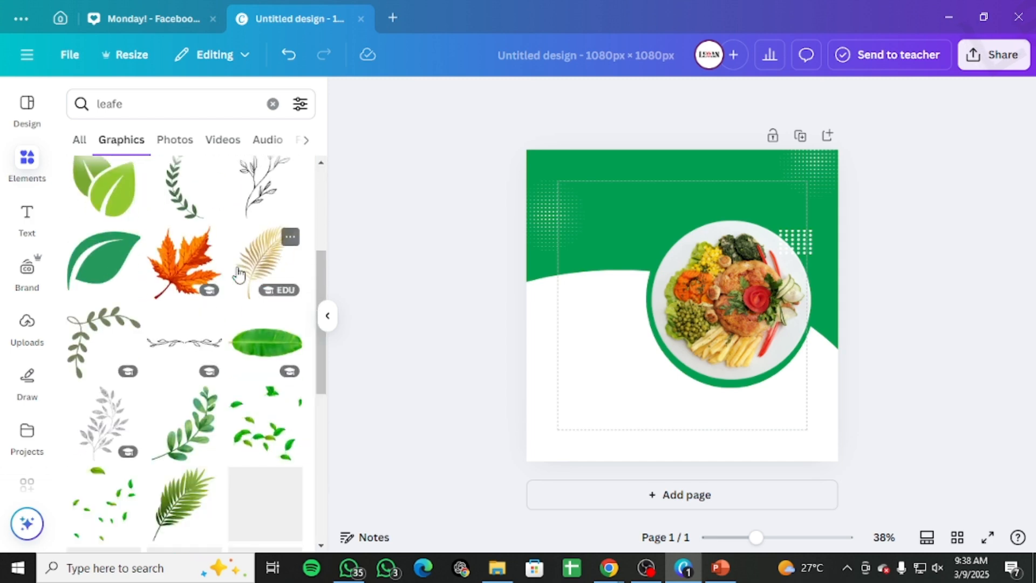
pyautogui.scroll(-3, 240, 276)
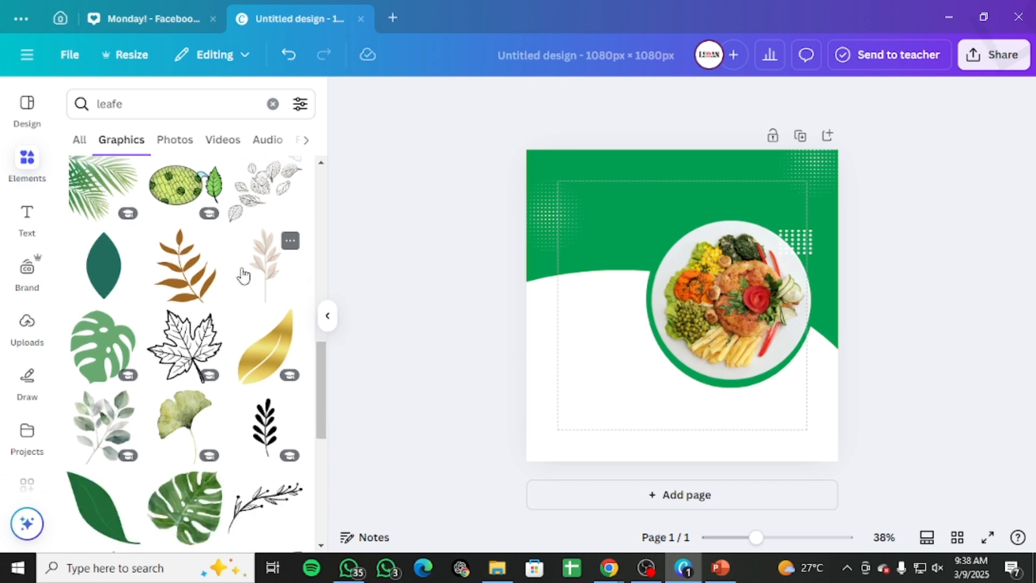
pyautogui.scroll(-8, 244, 275)
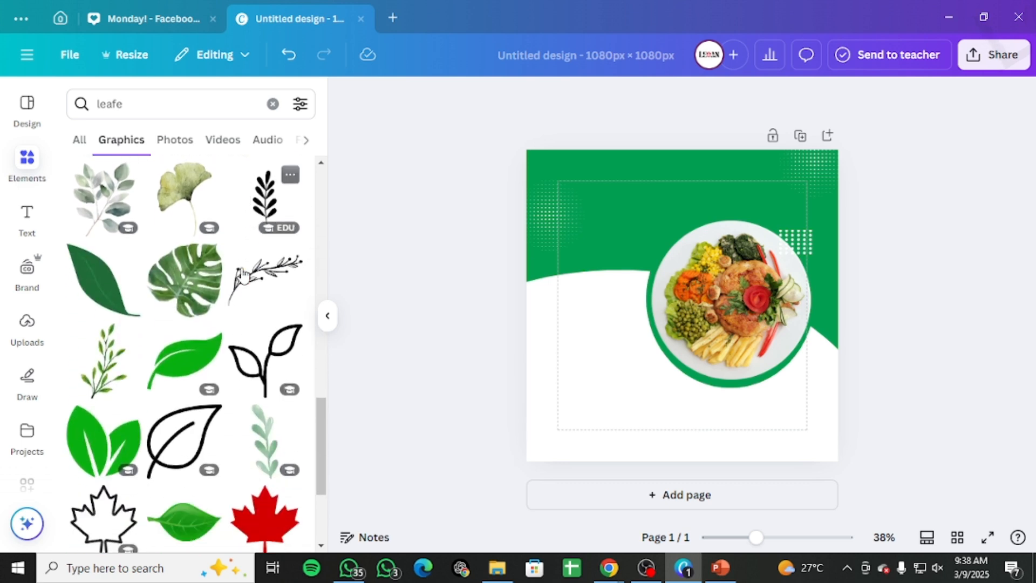
pyautogui.scroll(-2, 242, 275)
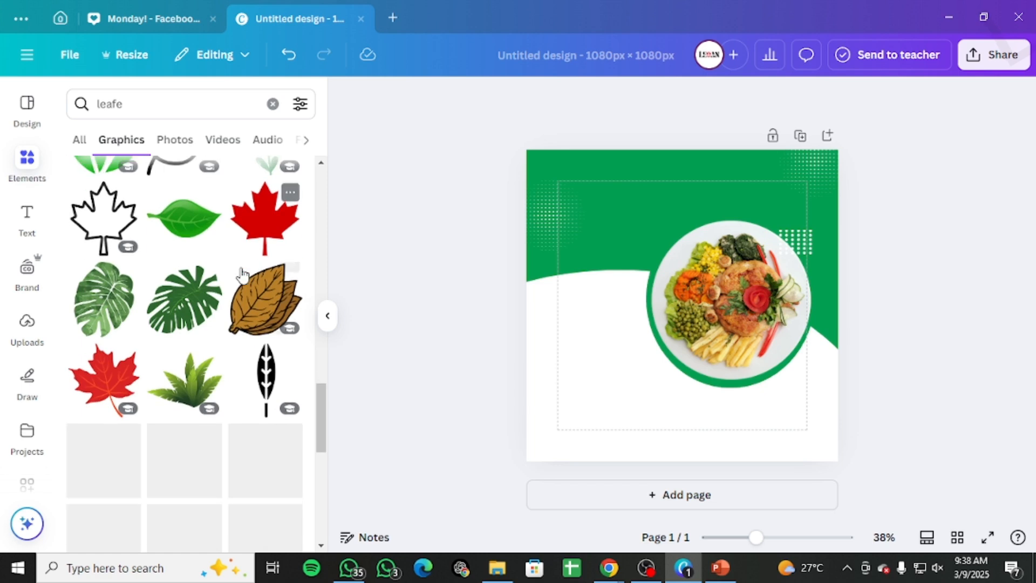
pyautogui.scroll(-3, 242, 276)
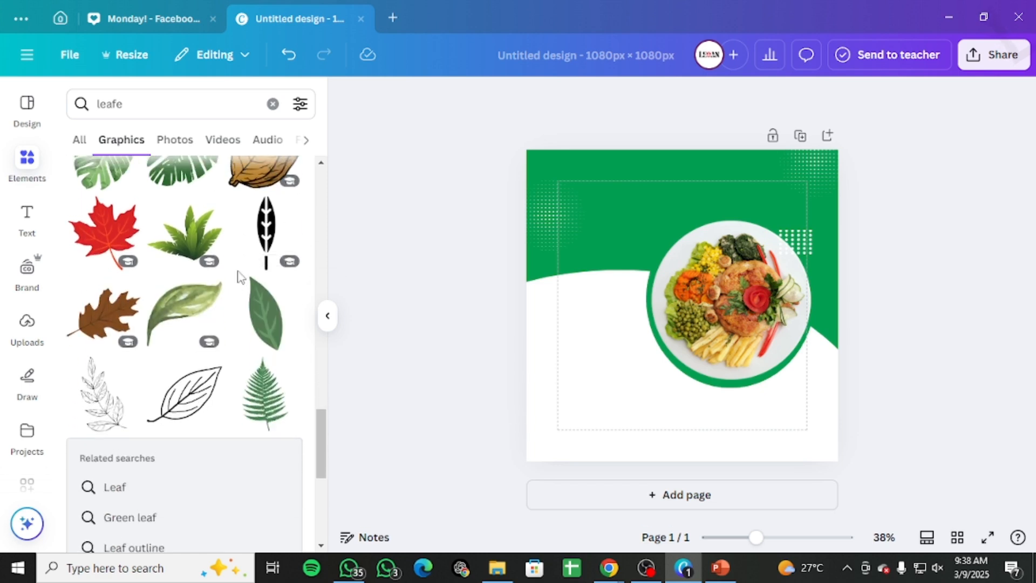
pyautogui.scroll(8, 240, 280)
pyautogui.scroll(-8, 243, 313)
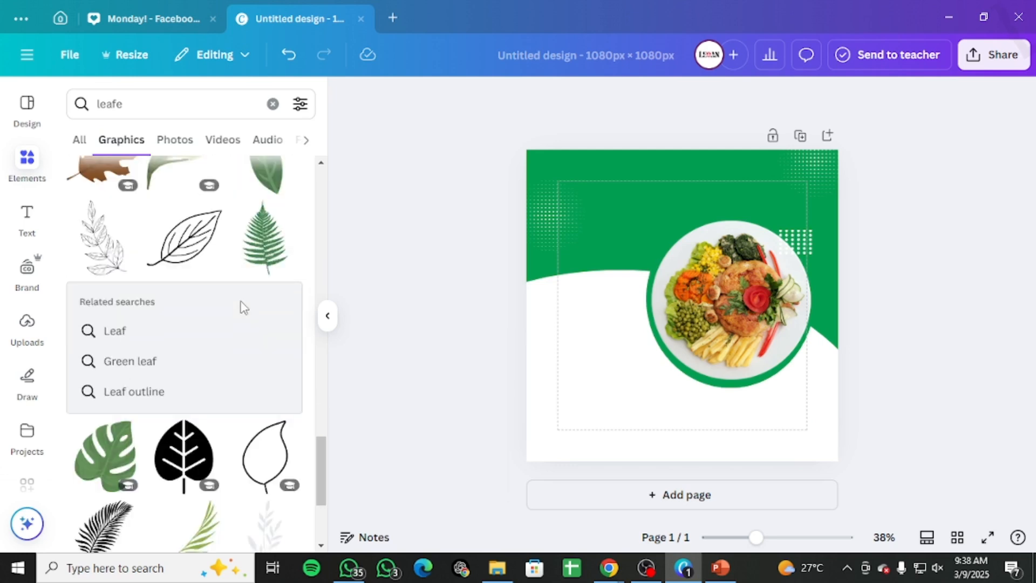
pyautogui.scroll(-5, 242, 307)
pyautogui.scroll(-3, 243, 306)
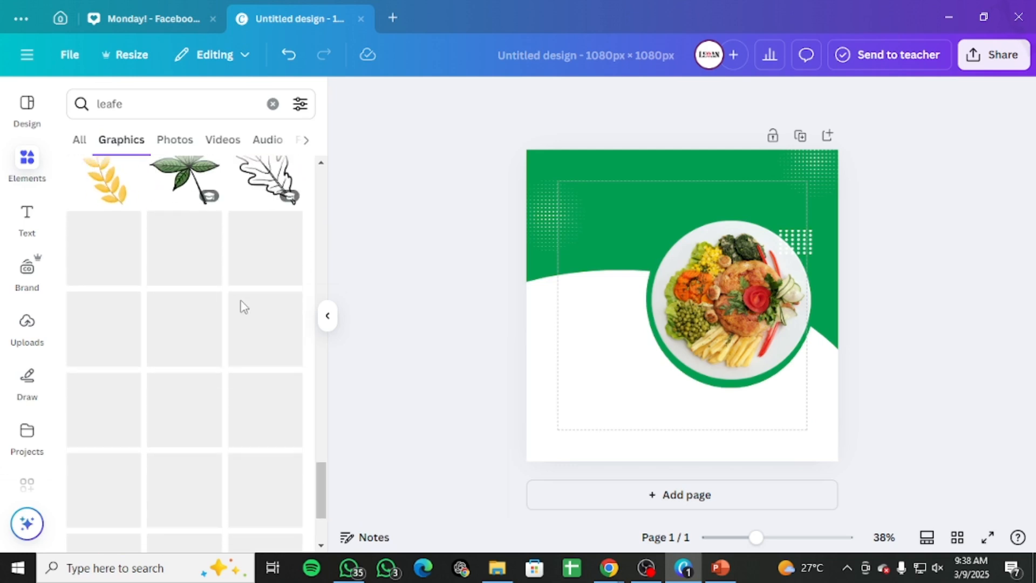
pyautogui.scroll(-6, 242, 308)
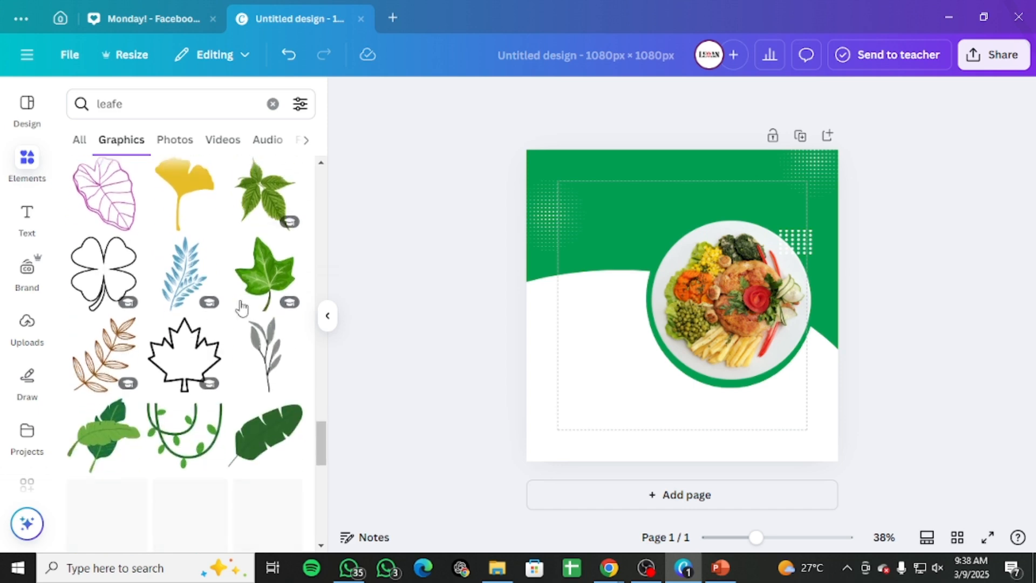
pyautogui.scroll(-10, 238, 306)
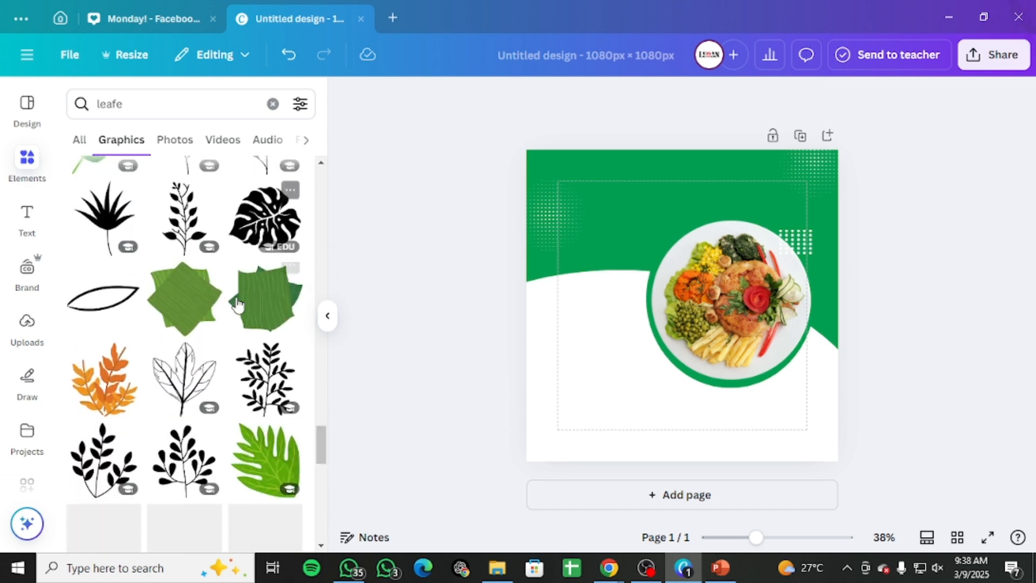
pyautogui.scroll(-6, 238, 306)
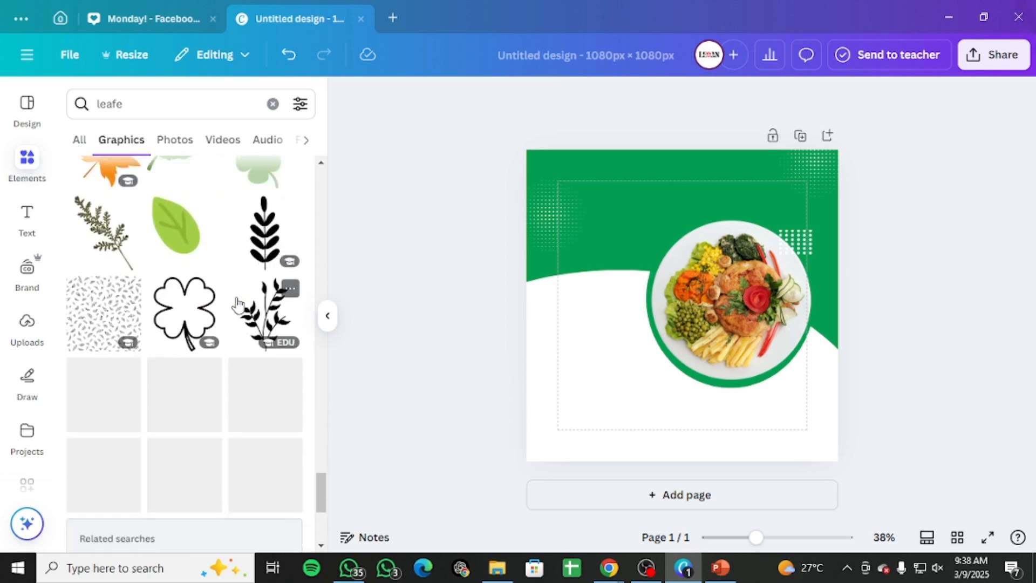
pyautogui.scroll(-5, 234, 303)
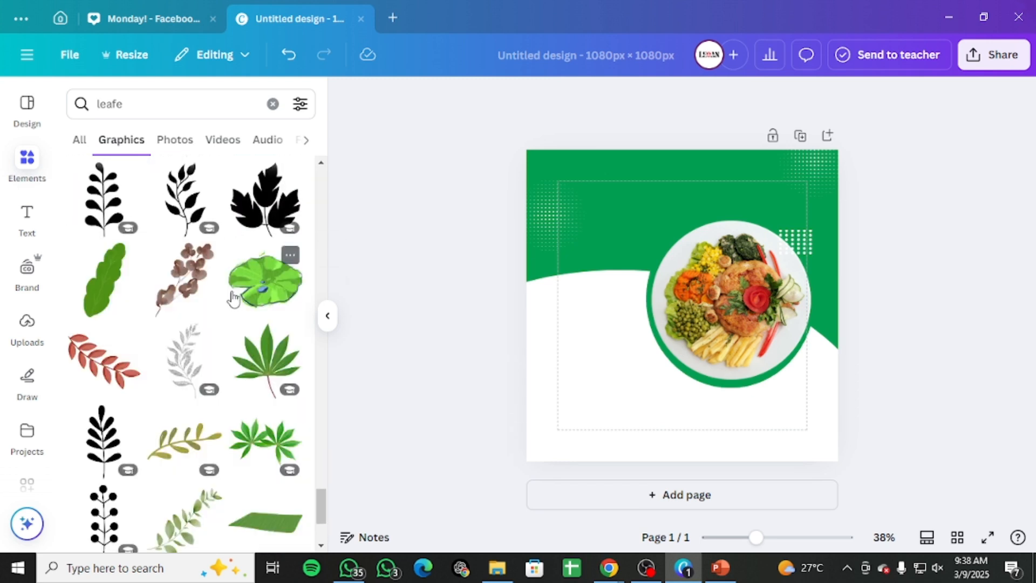
pyautogui.scroll(-5, 233, 298)
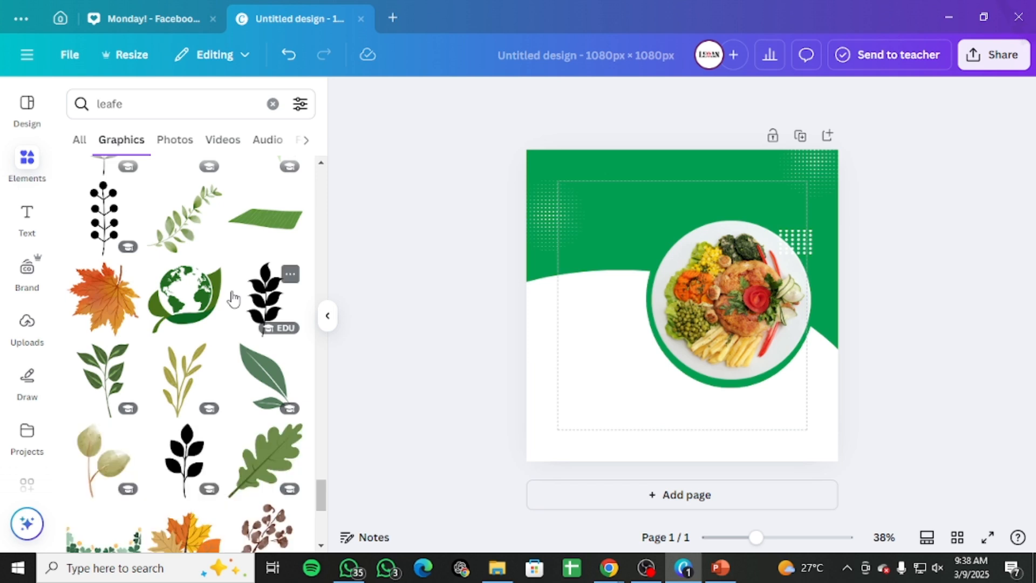
pyautogui.scroll(-5, 245, 332)
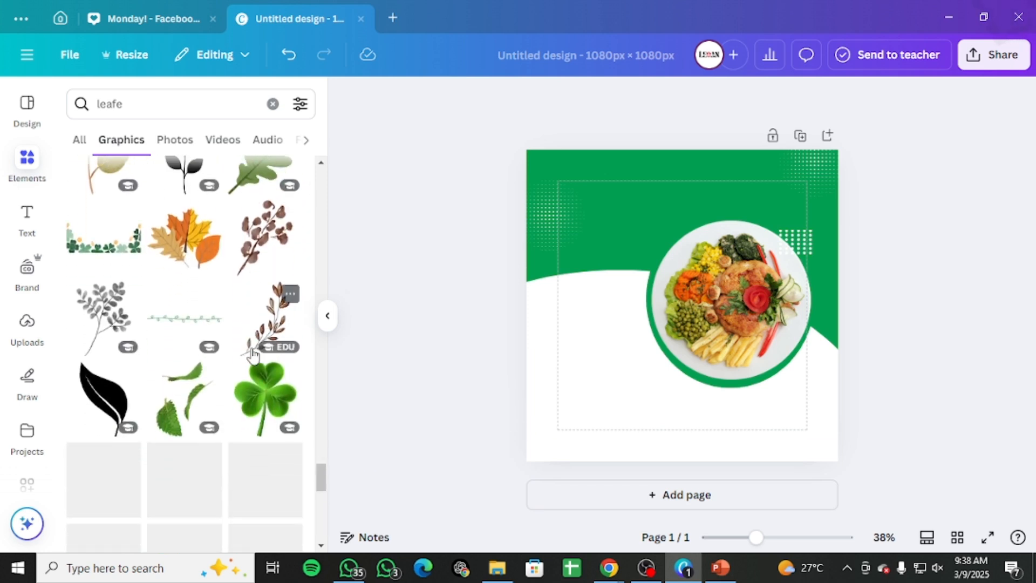
pyautogui.scroll(2, 244, 324)
# Step: Add a plain leaf graphic, shrink it into the green area above the plate's upper left, and color it white
pyautogui.click(266, 226)
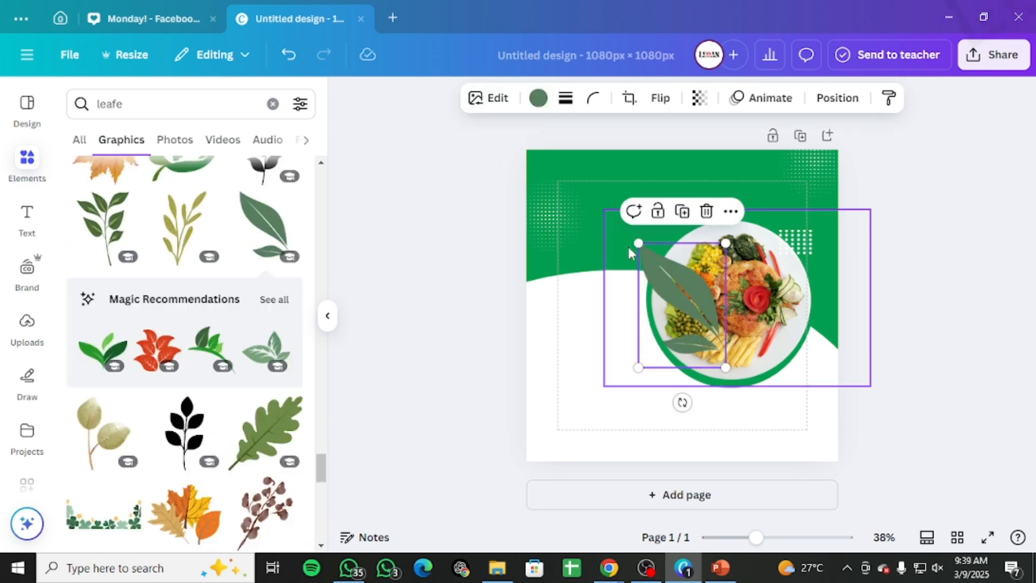
pyautogui.moveTo(643, 271); pyautogui.dragTo(650, 217)
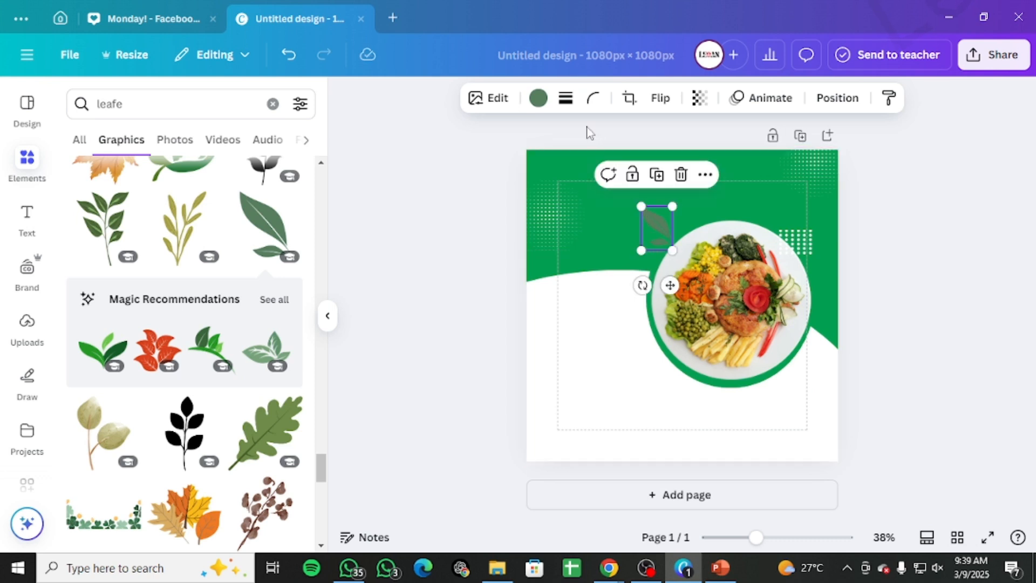
pyautogui.click(539, 98)
pyautogui.click(243, 212)
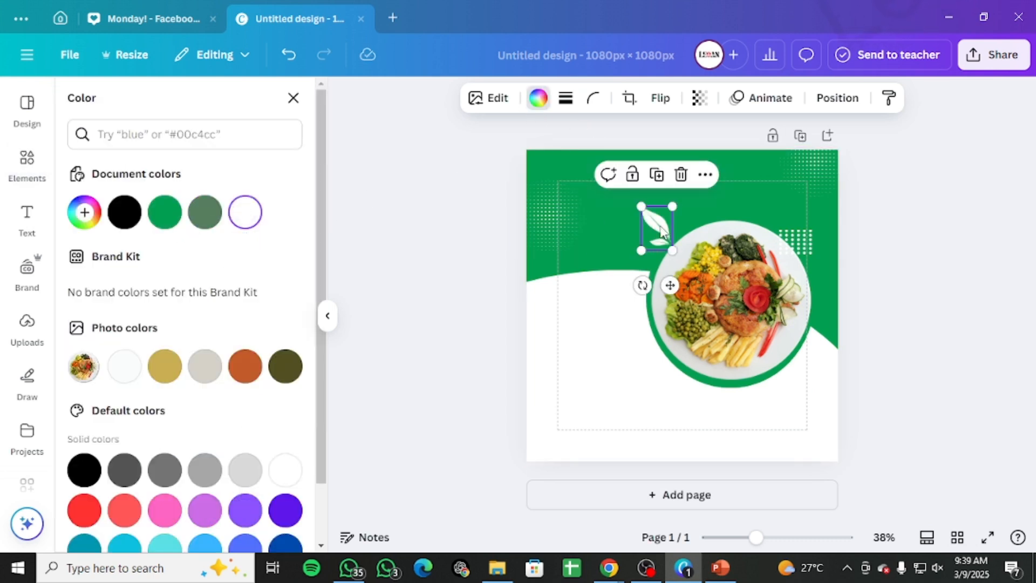
pyautogui.moveTo(661, 231); pyautogui.dragTo(663, 228)
pyautogui.click(880, 294)
pyautogui.click(976, 219)
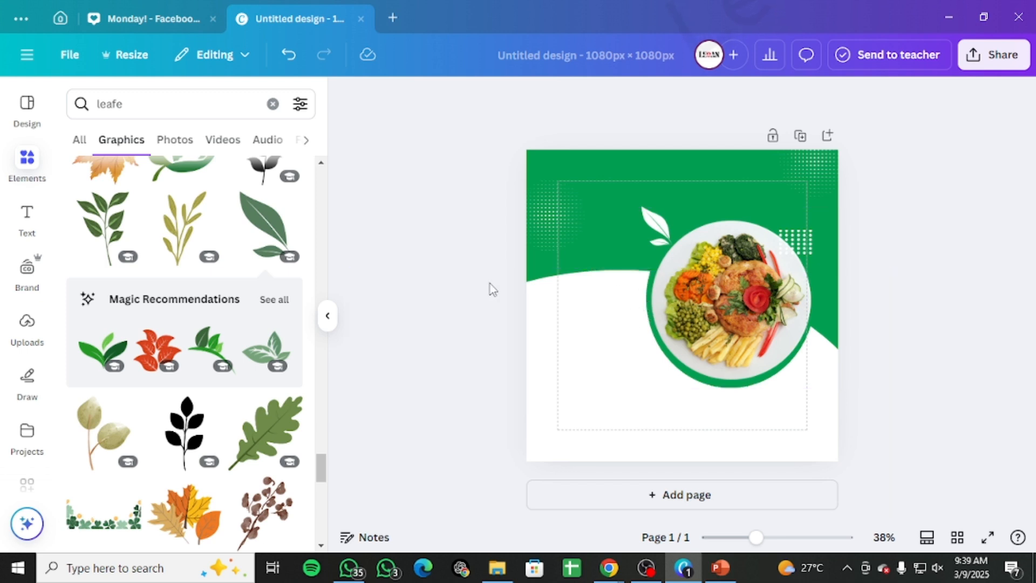
# Step: Add a circle shape, shrink it and place it on the plate's lower right rim with the text 50% OFF
pyautogui.click(273, 104)
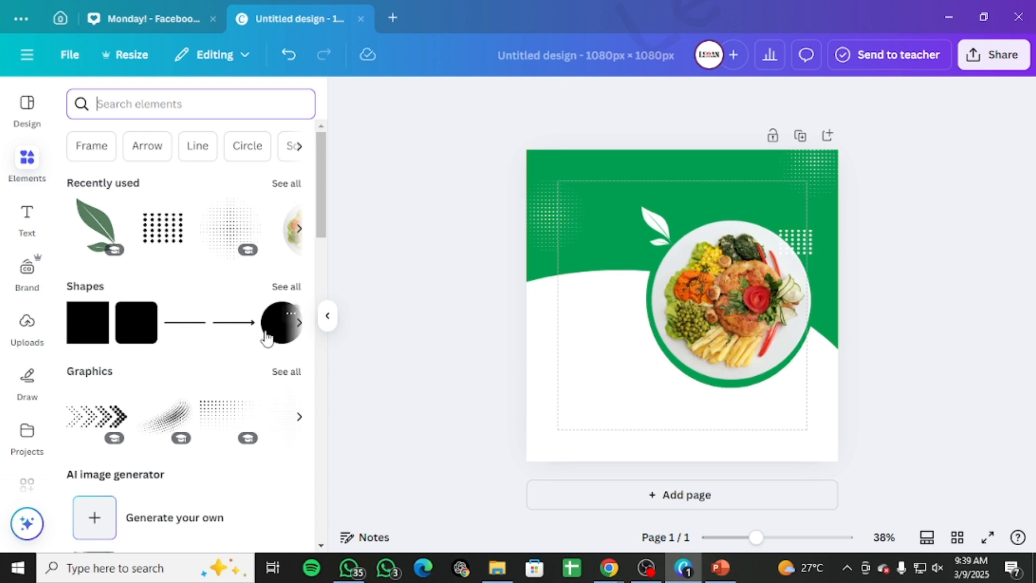
pyautogui.click(267, 336)
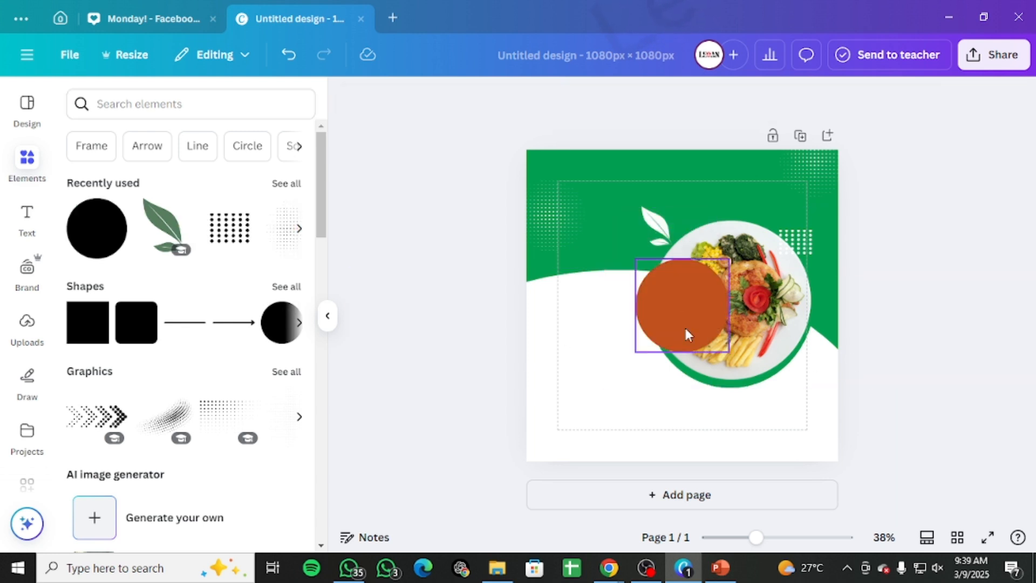
pyautogui.moveTo(692, 335); pyautogui.dragTo(635, 326)
pyautogui.moveTo(580, 265); pyautogui.dragTo(643, 285)
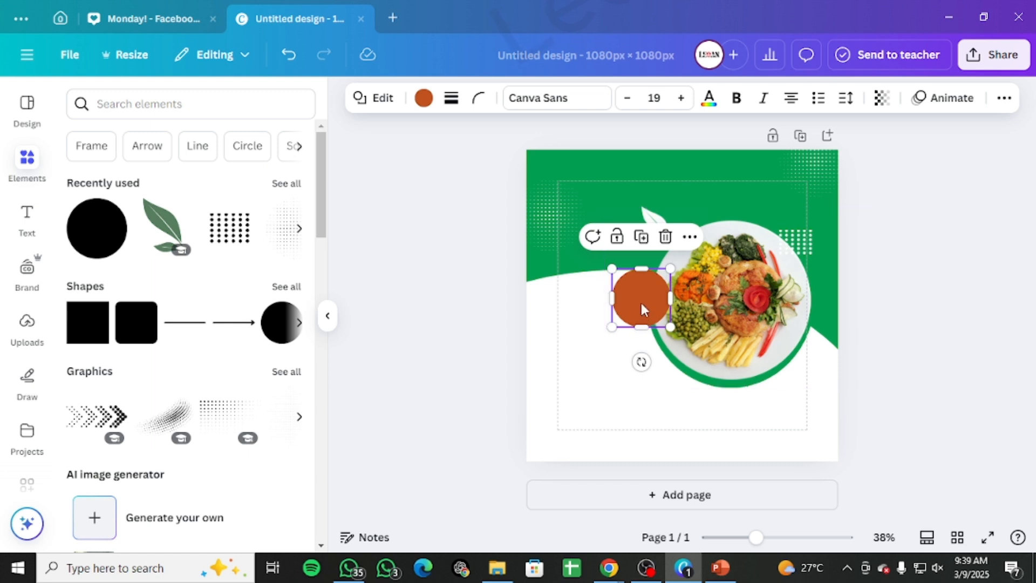
pyautogui.moveTo(639, 294); pyautogui.dragTo(789, 357)
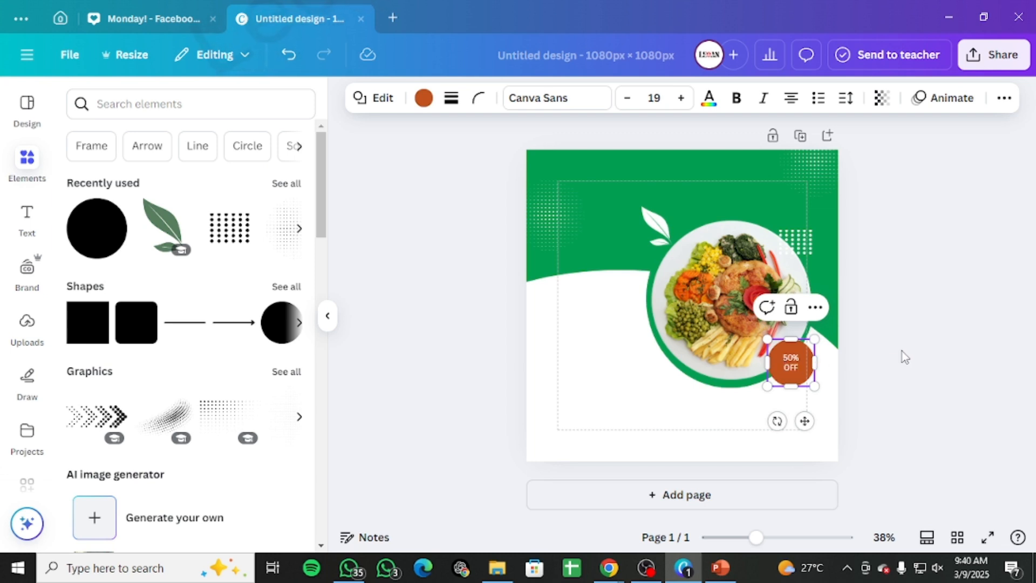
# Step: Set the circle's 50% OFF text to size 28 and make it bold
pyautogui.moveTo(782, 361); pyautogui.dragTo(747, 324)
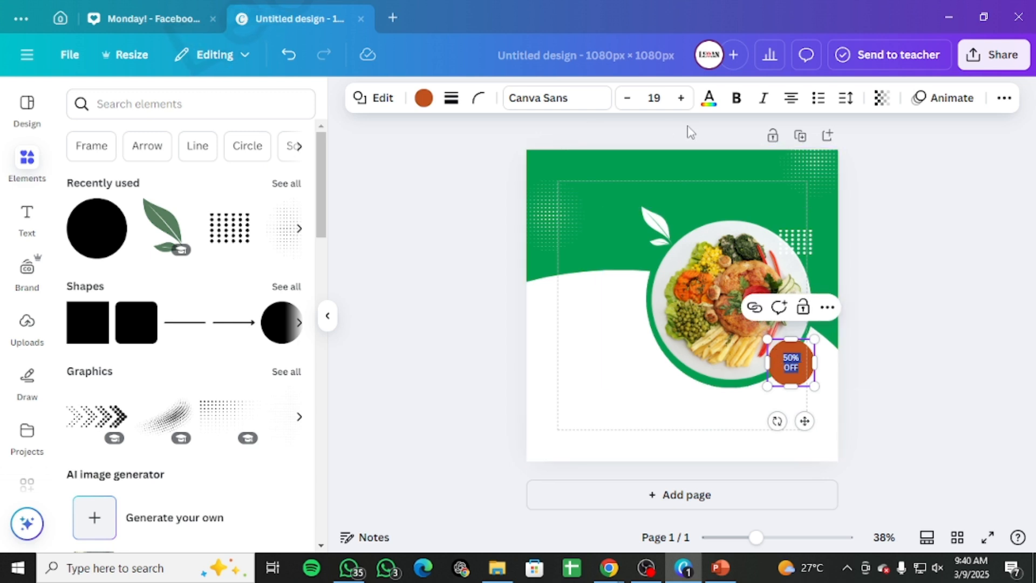
pyautogui.click(679, 98)
pyautogui.click(679, 99)
pyautogui.click(679, 98)
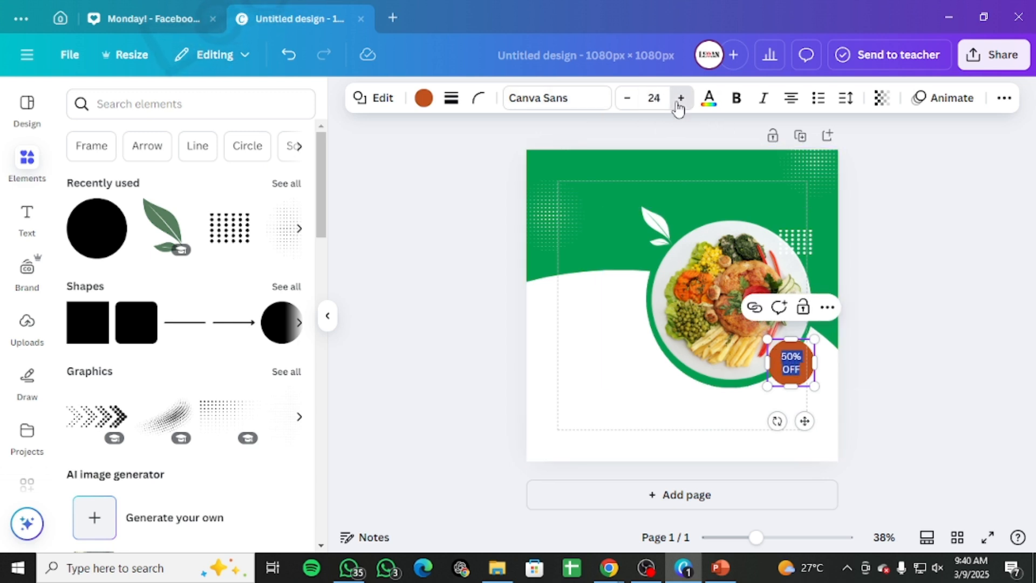
pyautogui.click(681, 98)
pyautogui.click(681, 98)
pyautogui.click(681, 98)
pyautogui.click(681, 98)
pyautogui.click(736, 98)
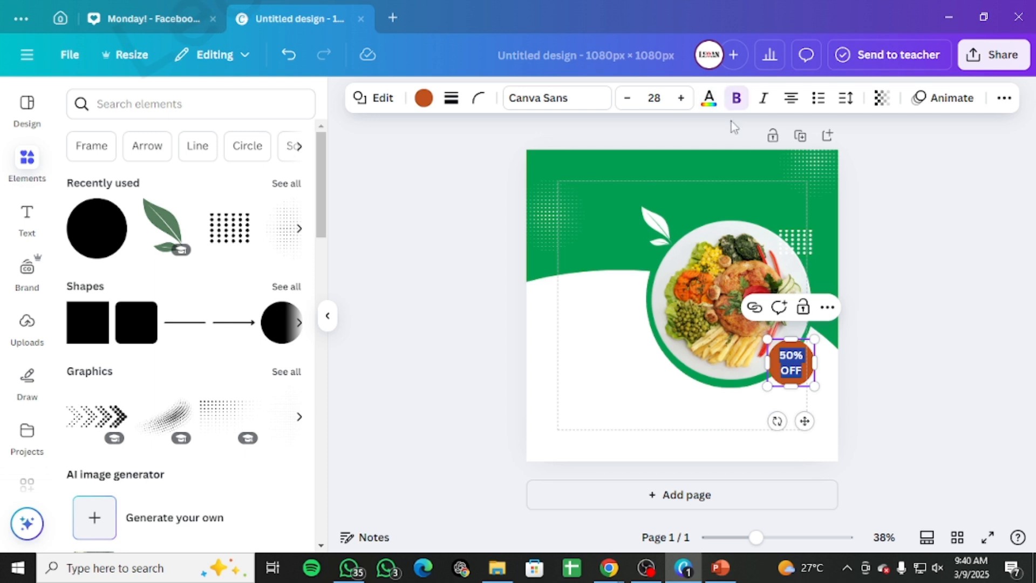
# Step: Fill the 50% OFF circle with white
pyautogui.click(423, 98)
pyautogui.click(709, 98)
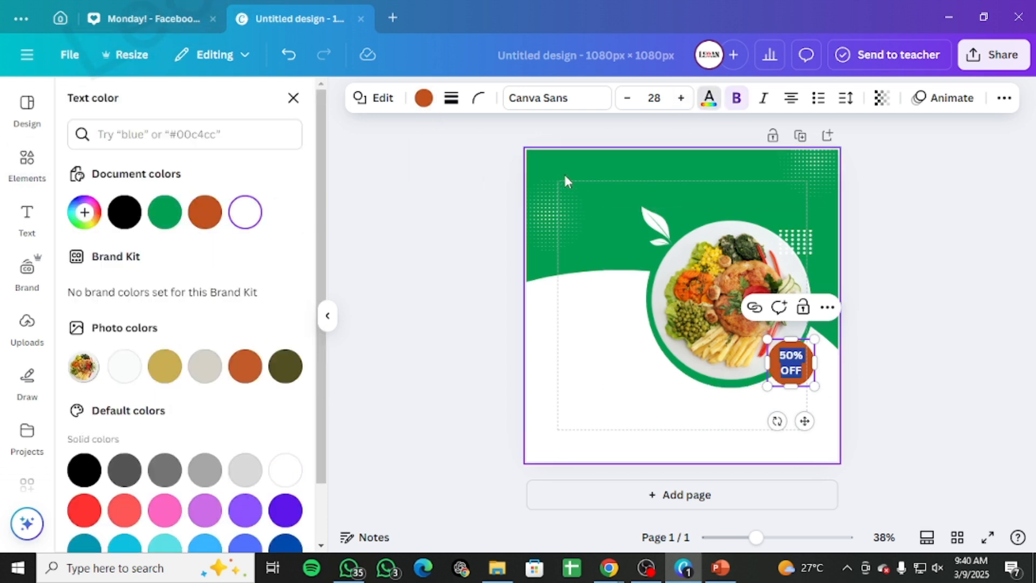
pyautogui.click(823, 386)
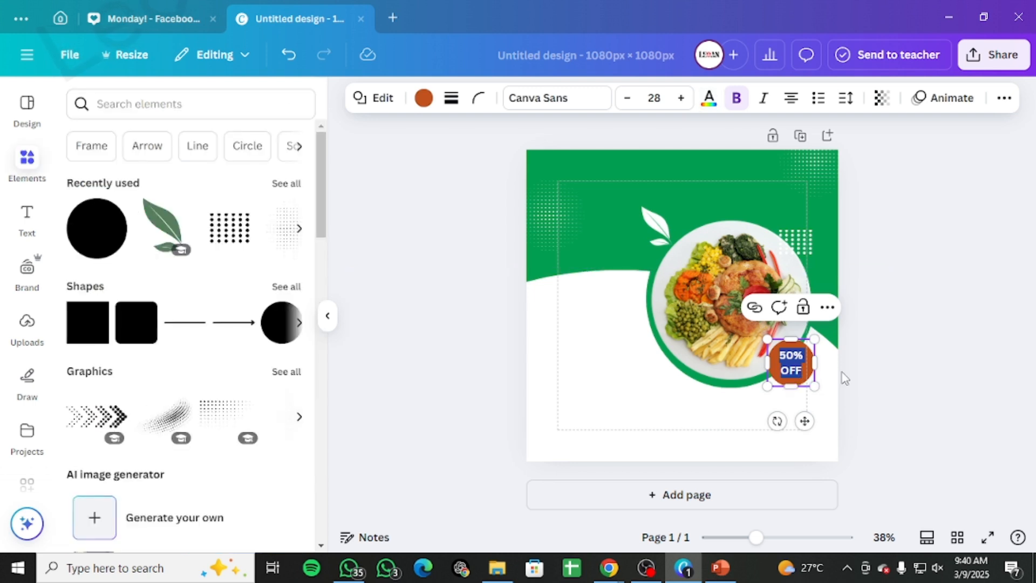
pyautogui.click(850, 360)
pyautogui.click(803, 374)
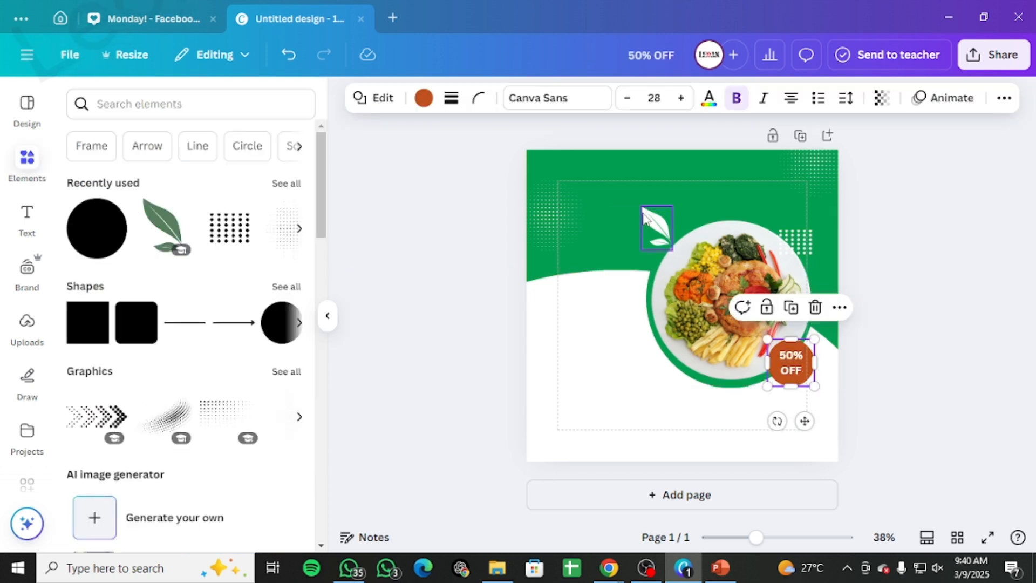
pyautogui.click(424, 99)
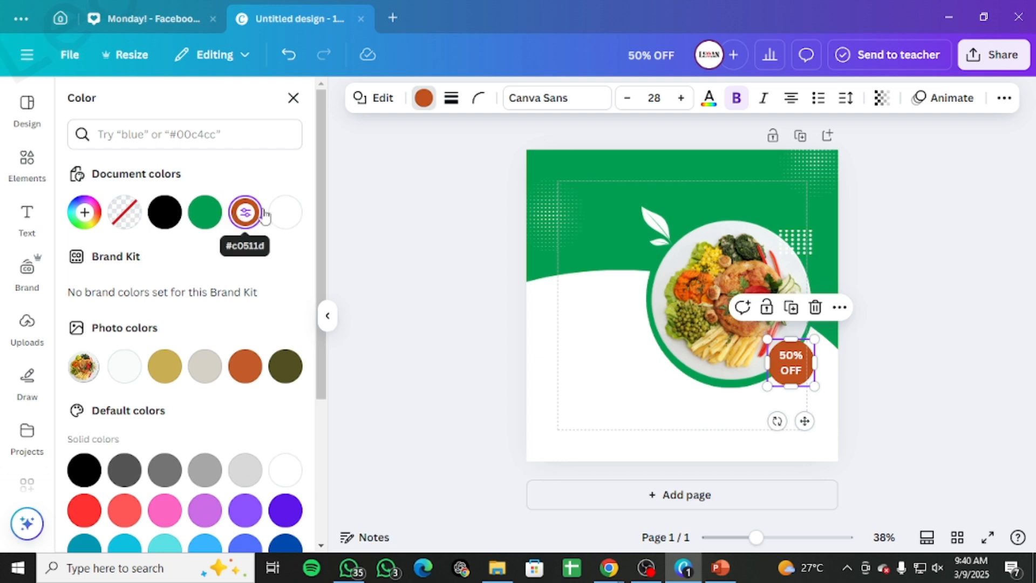
pyautogui.click(285, 212)
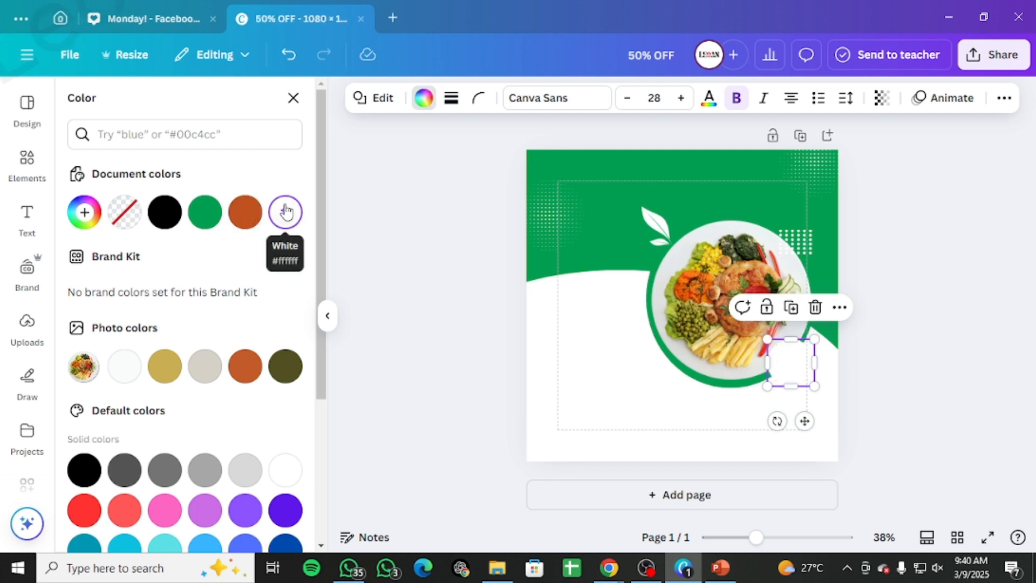
pyautogui.doubleClick(789, 365)
pyautogui.moveTo(799, 367); pyautogui.dragTo(772, 357)
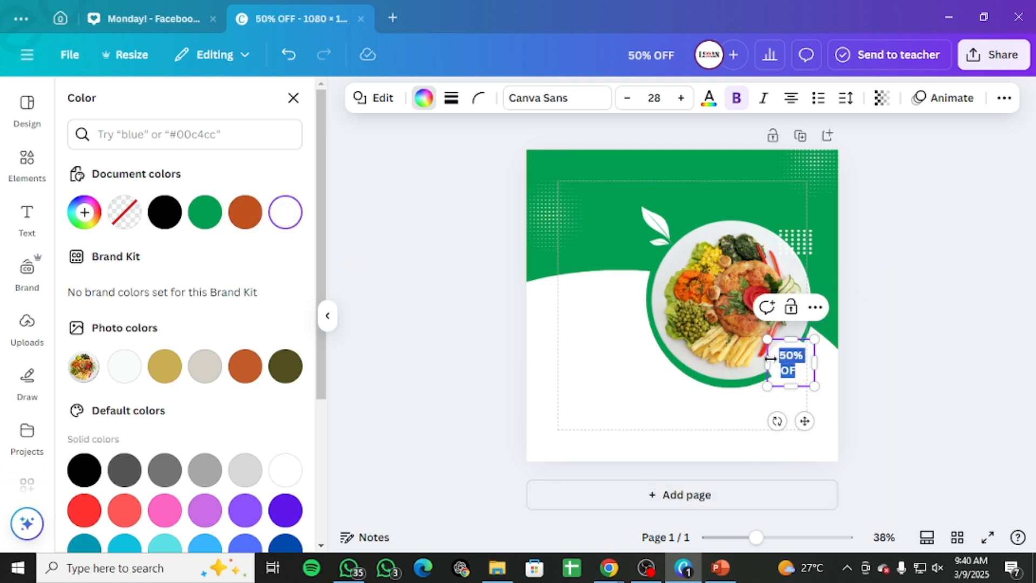
pyautogui.click(205, 211)
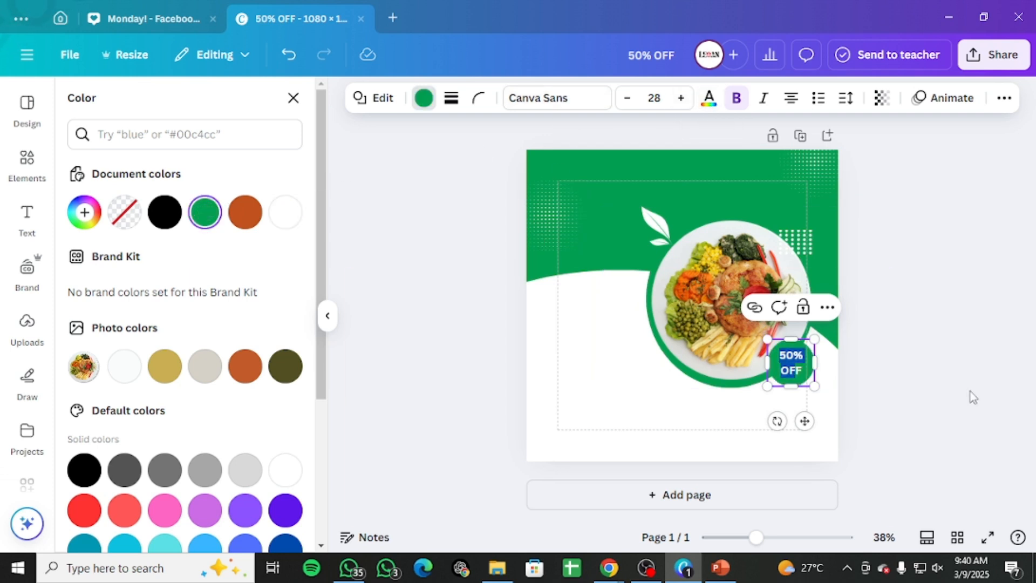
pyautogui.click(285, 211)
# Step: Color the 50% OFF text green
pyautogui.click(710, 103)
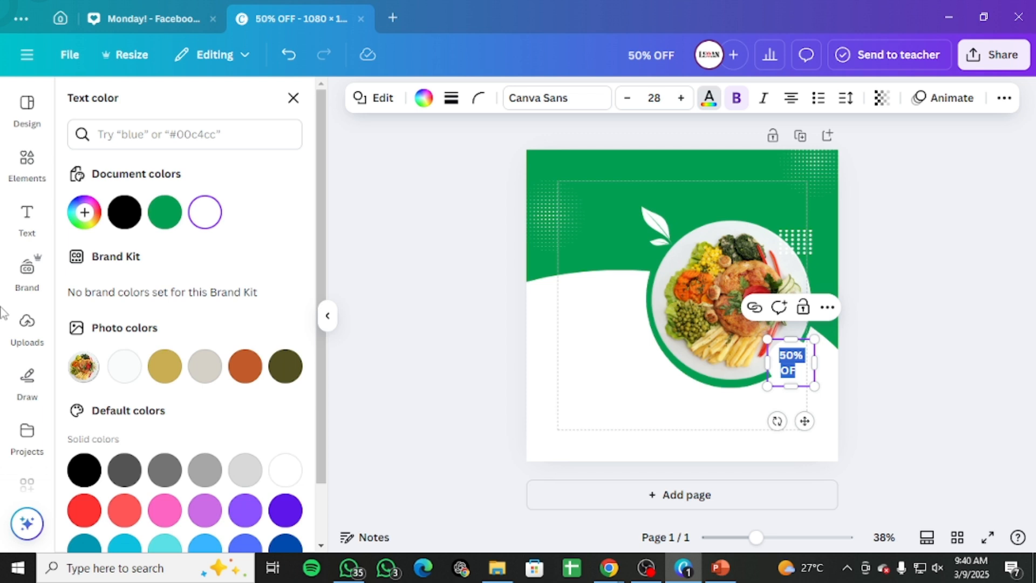
pyautogui.click(170, 231)
pyautogui.click(951, 397)
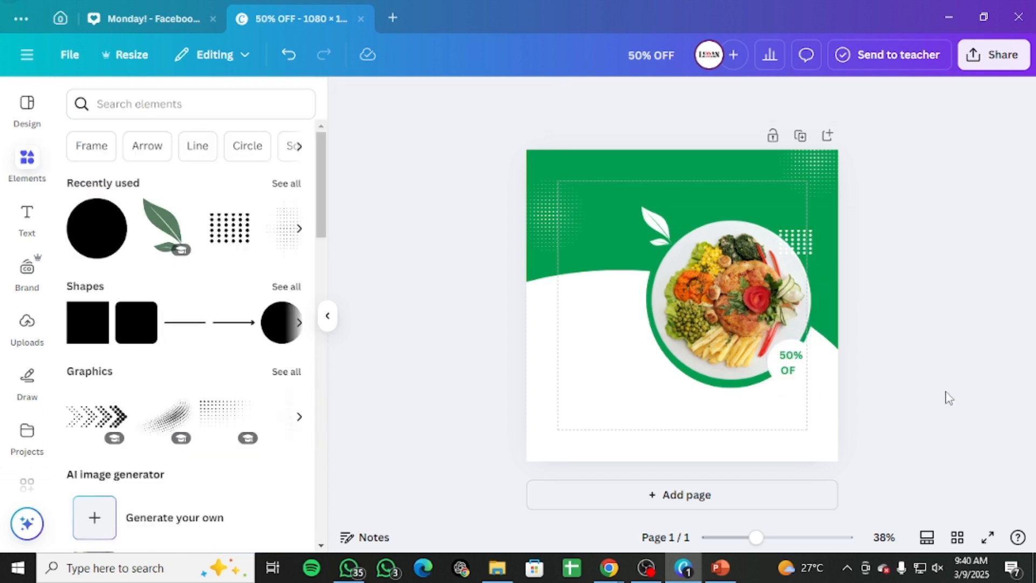
# Step: Enlarge the 50% OFF text to font size 33
pyautogui.click(778, 357)
pyautogui.doubleClick(778, 356)
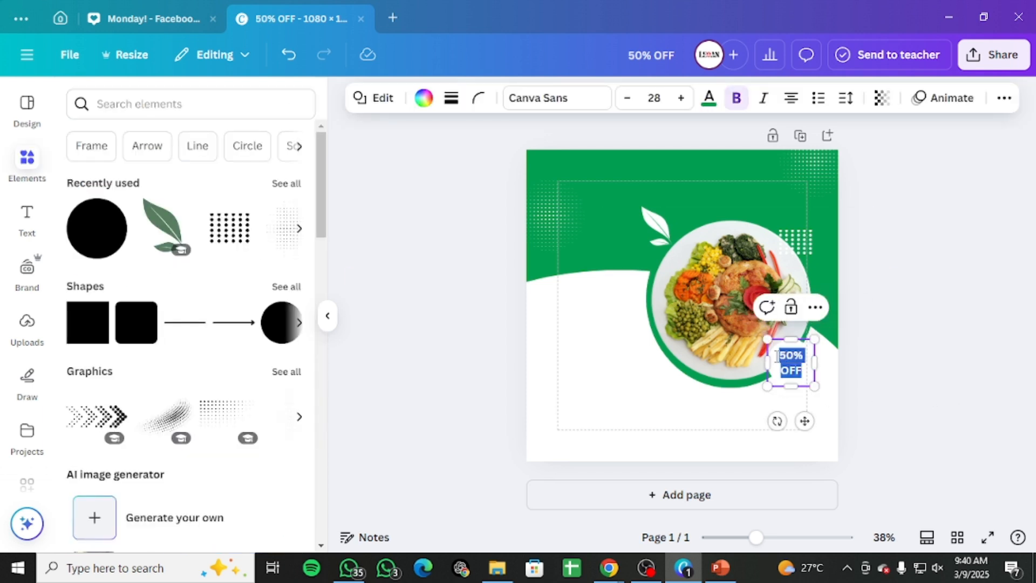
pyautogui.doubleClick(689, 99)
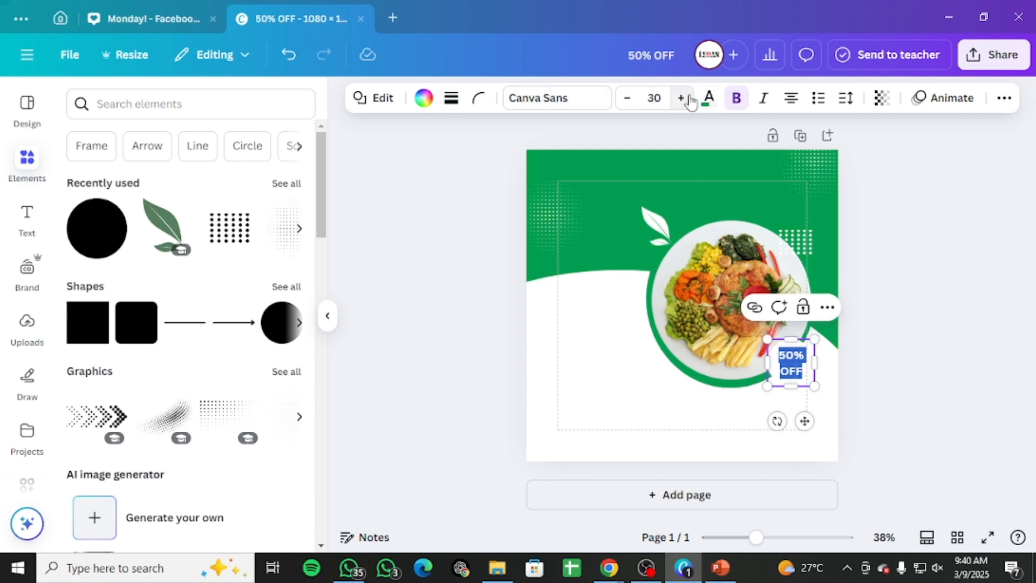
pyautogui.doubleClick(689, 100)
pyautogui.click(951, 335)
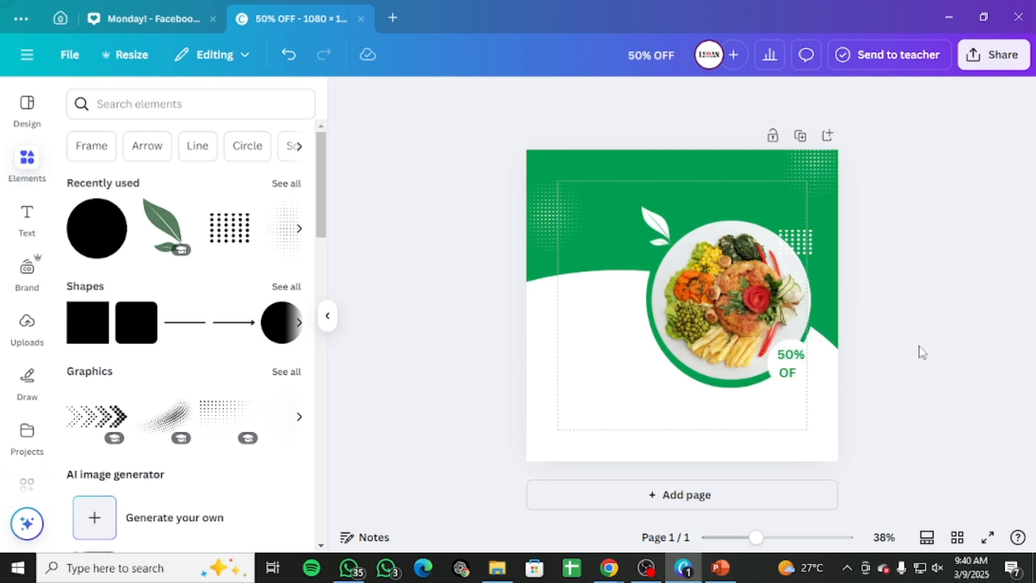
# Step: Try several fill colors on the 50% OFF circle, ending with the light off-white photo color
pyautogui.click(805, 362)
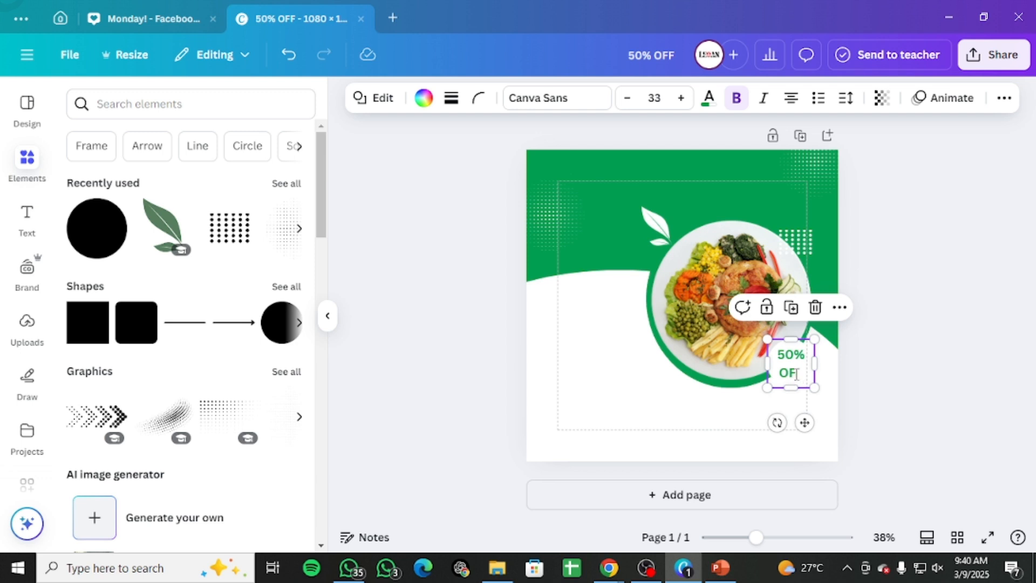
pyautogui.doubleClick(797, 374)
pyautogui.click(797, 374)
pyautogui.click(893, 366)
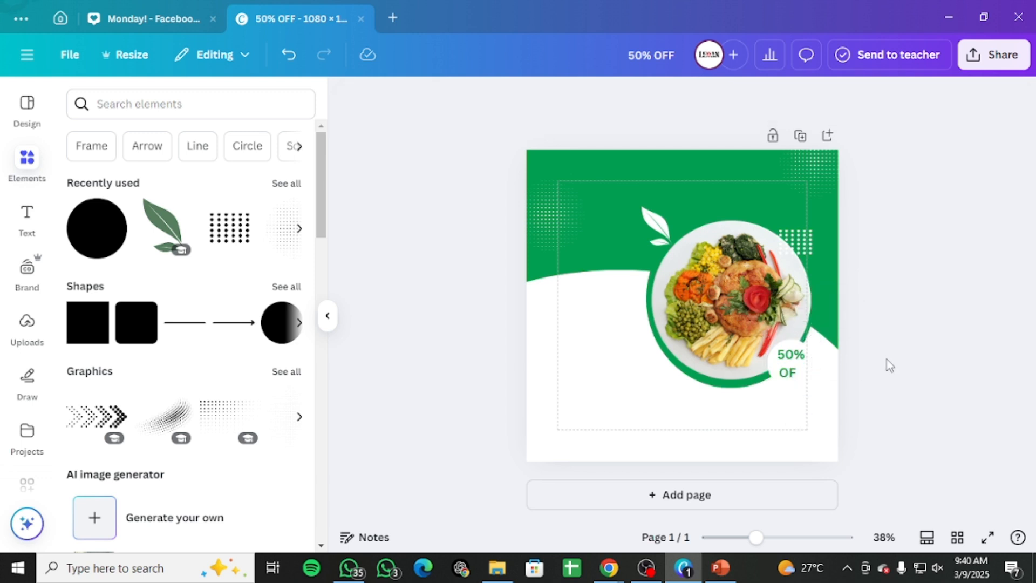
pyautogui.click(796, 385)
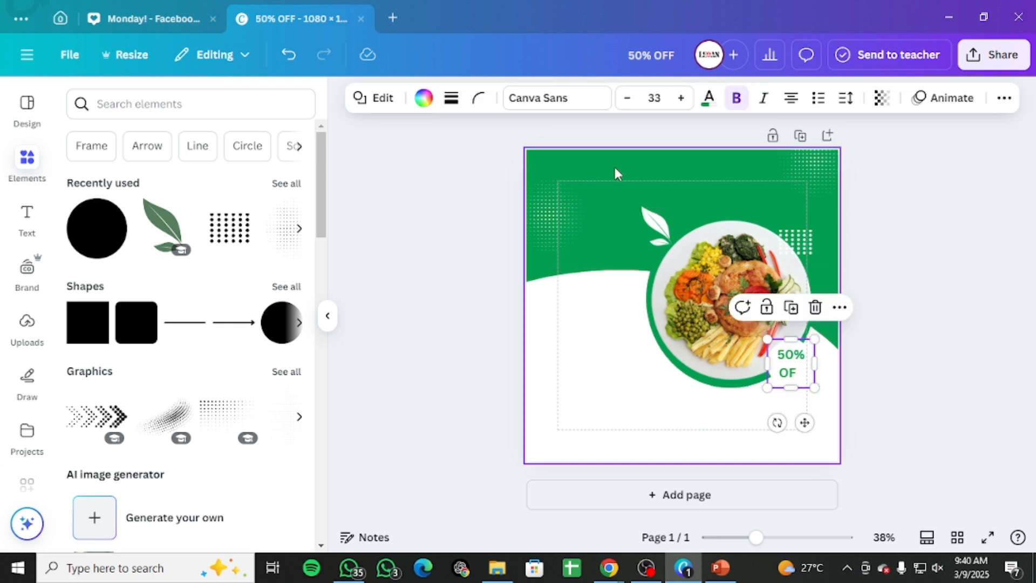
pyautogui.click(424, 100)
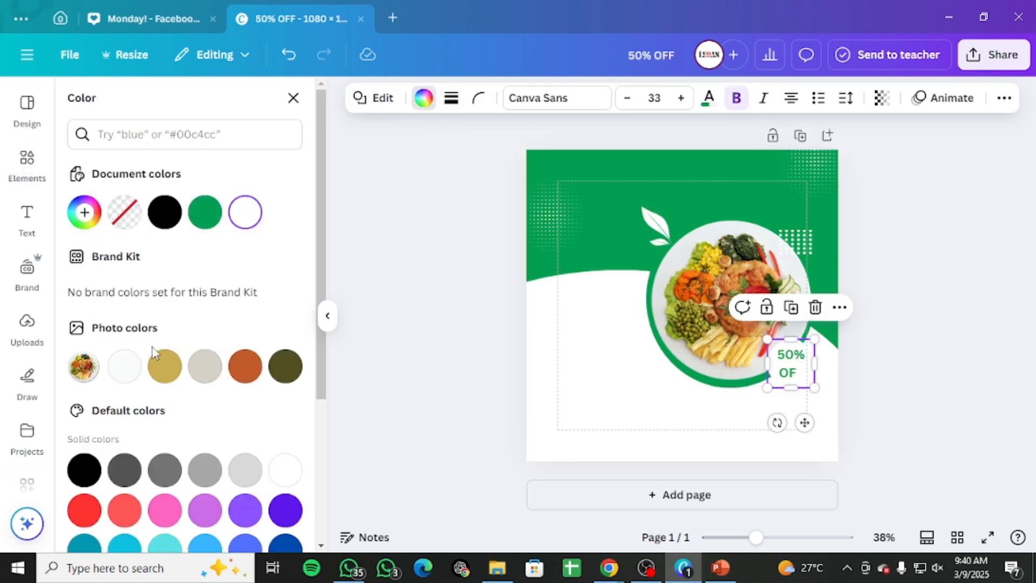
pyautogui.click(164, 213)
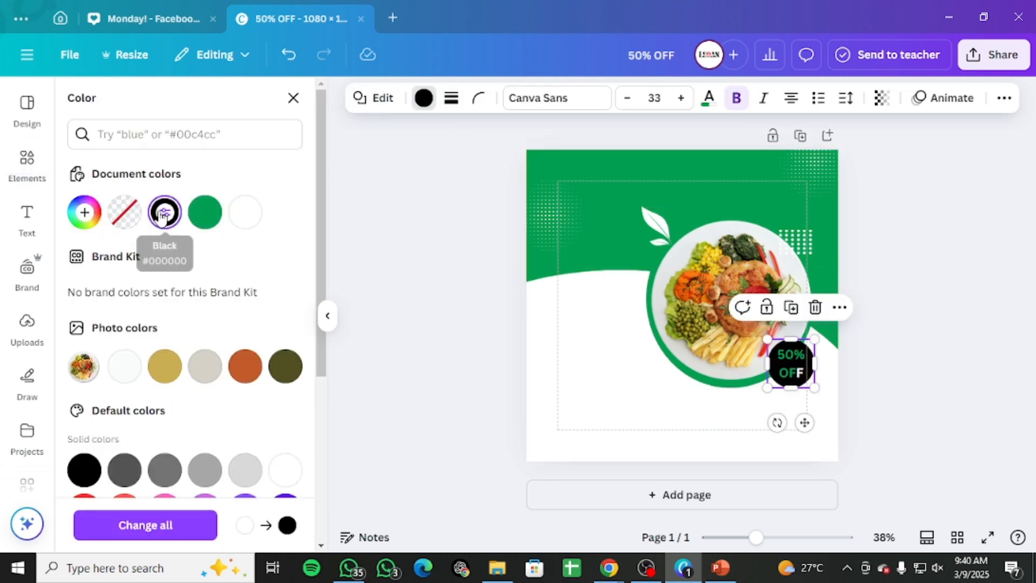
pyautogui.click(164, 373)
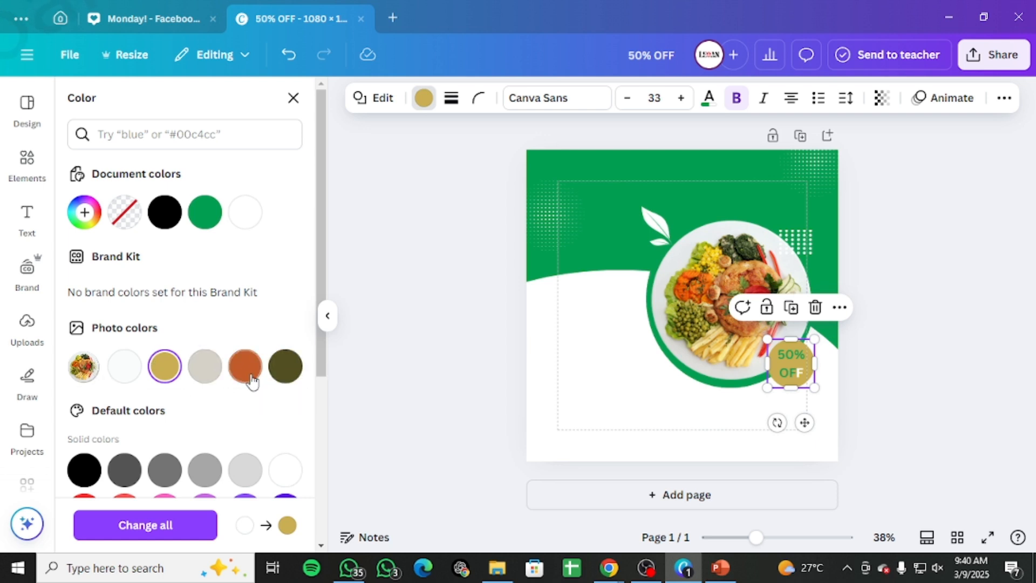
pyautogui.click(278, 373)
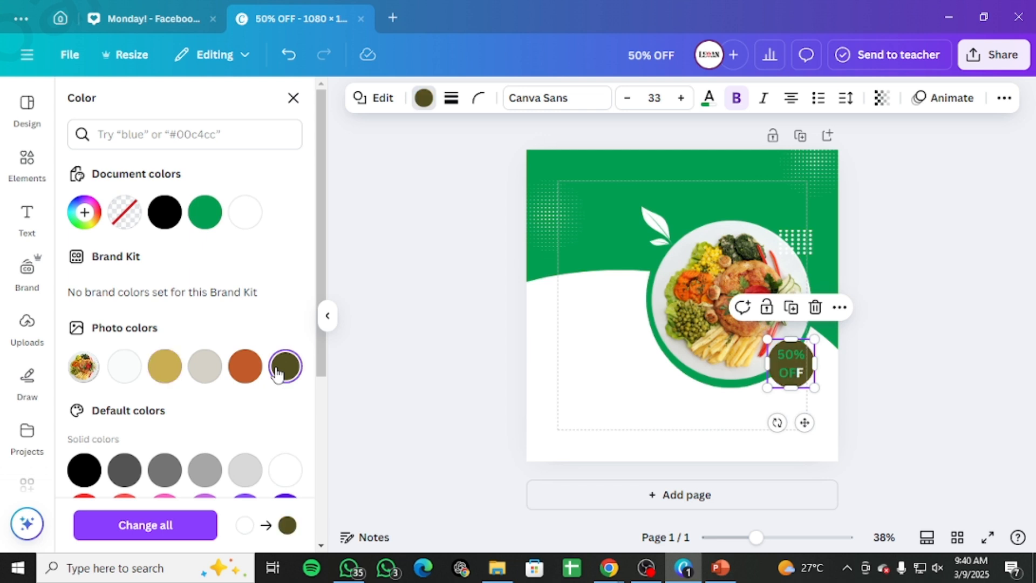
pyautogui.click(242, 378)
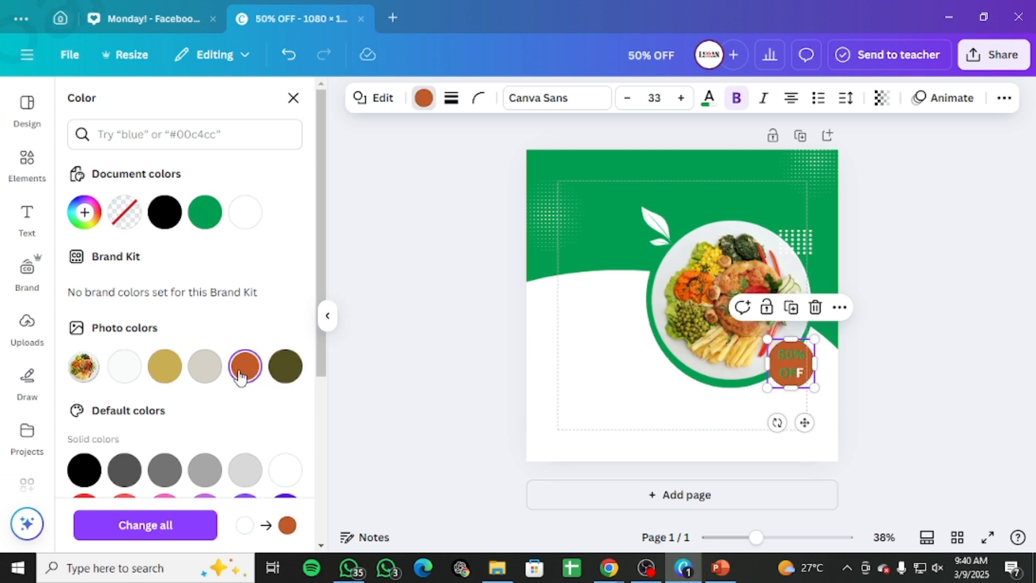
pyautogui.click(123, 367)
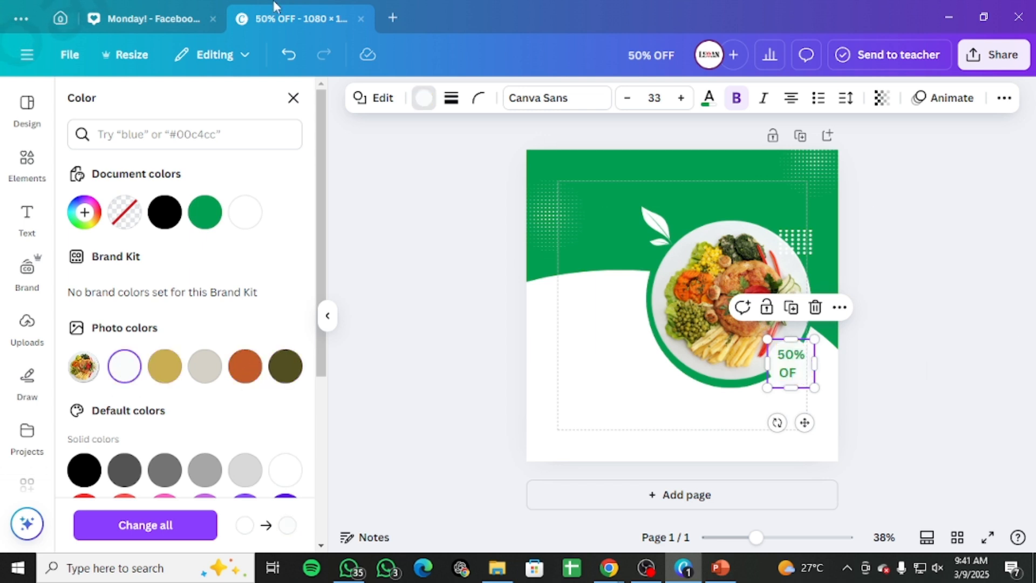
pyautogui.click(381, 101)
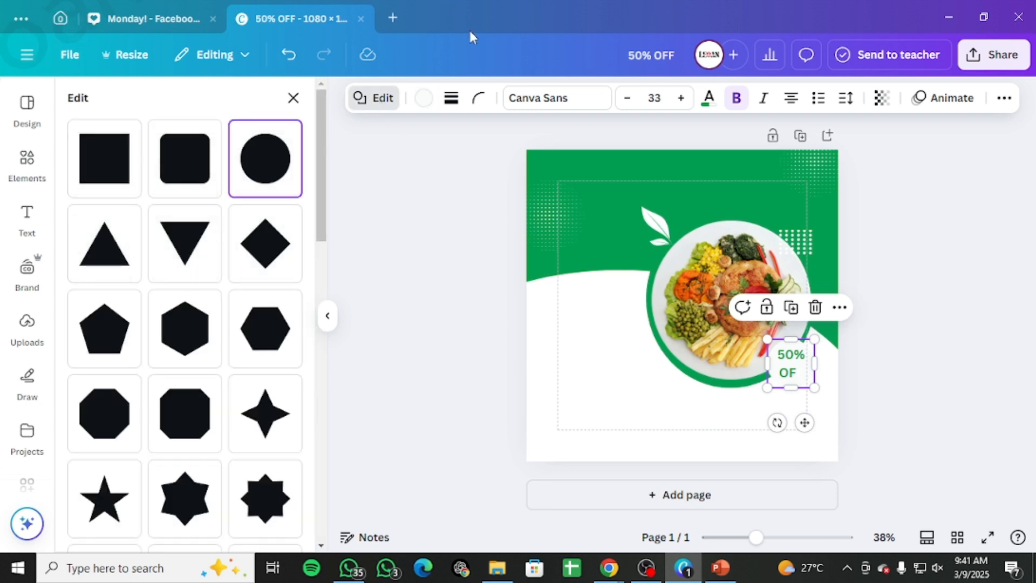
pyautogui.scroll(-10, 185, 317)
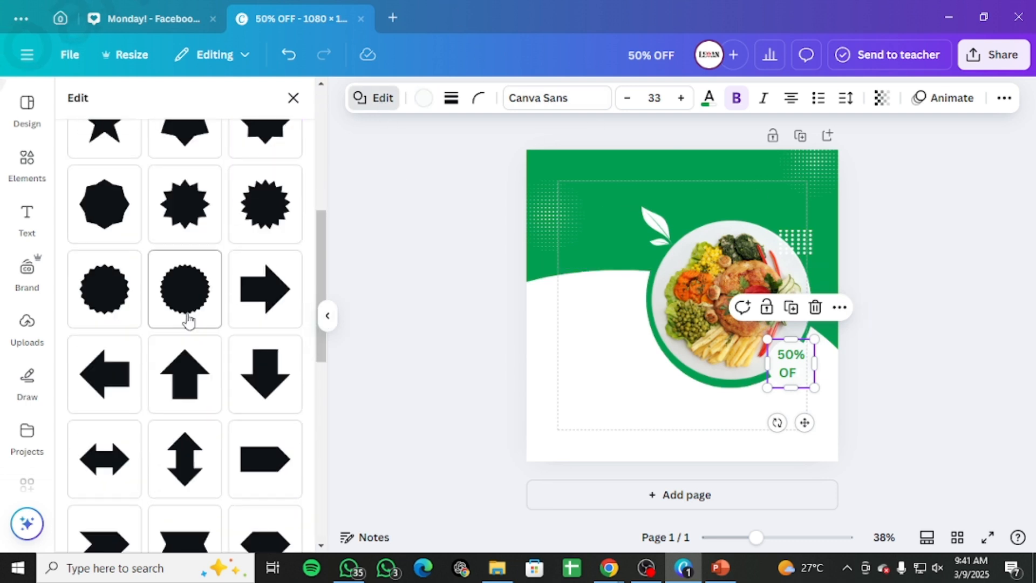
pyautogui.scroll(-5, 33, 253)
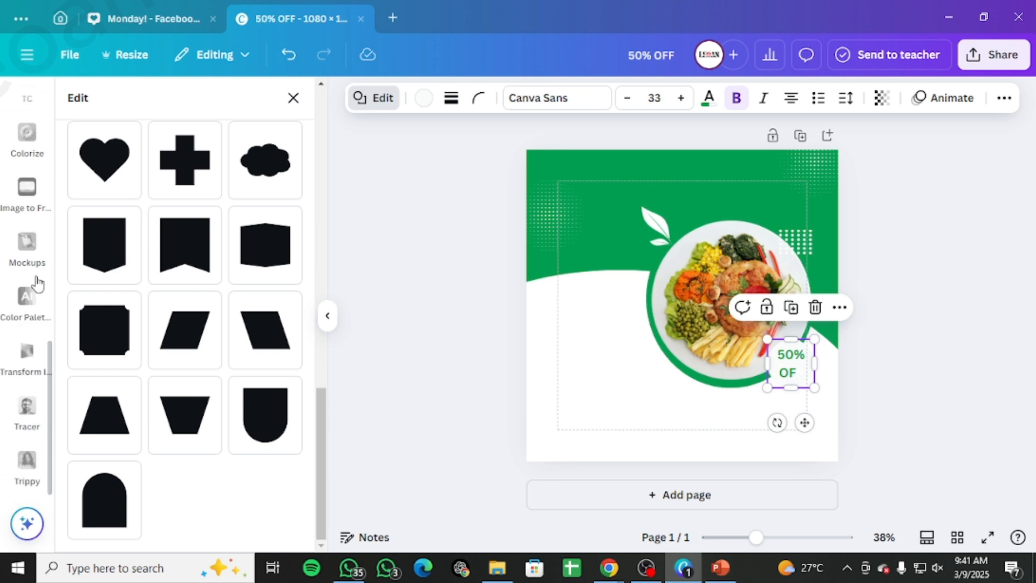
pyautogui.scroll(5, 40, 275)
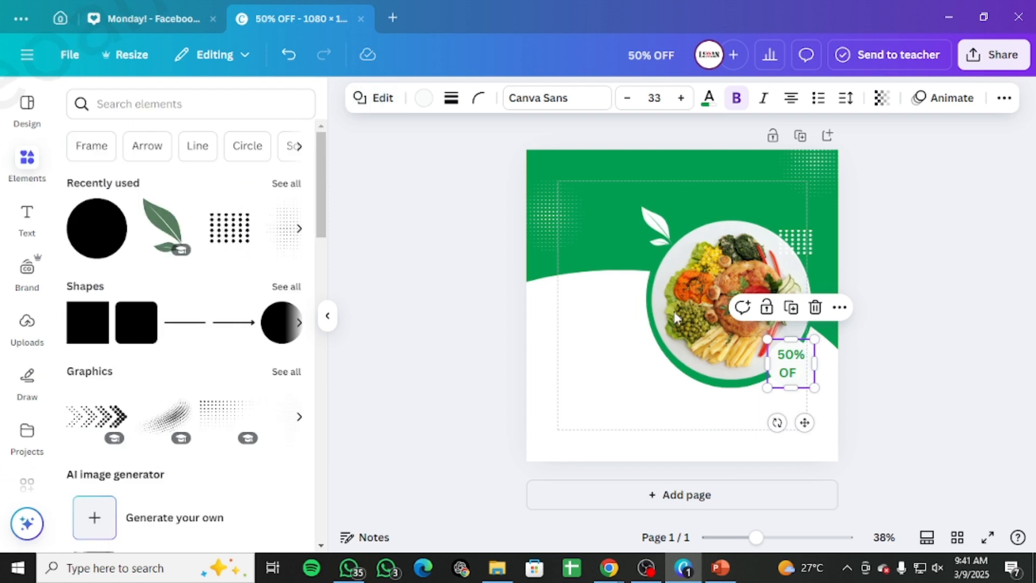
pyautogui.click(919, 286)
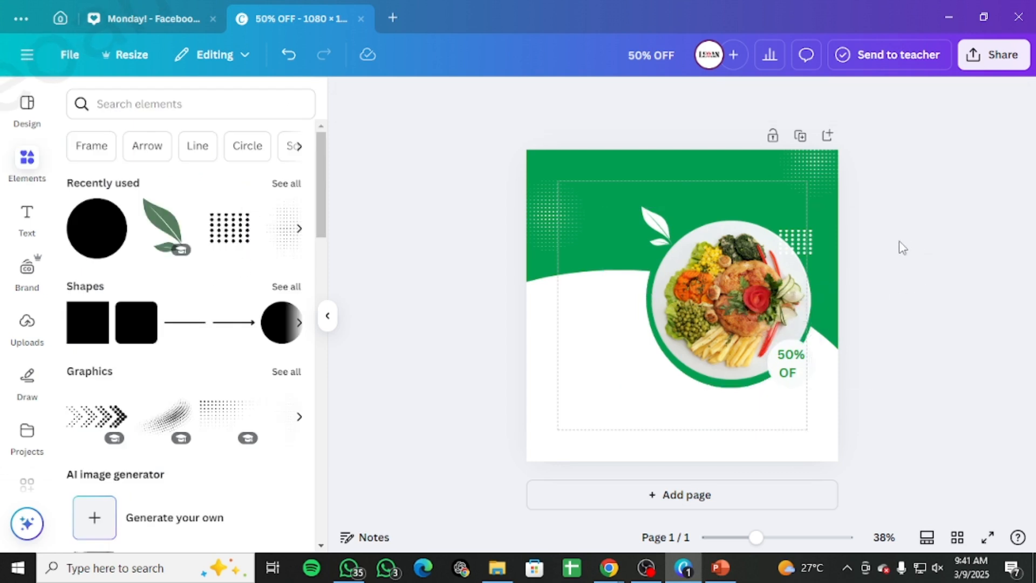
pyautogui.click(95, 238)
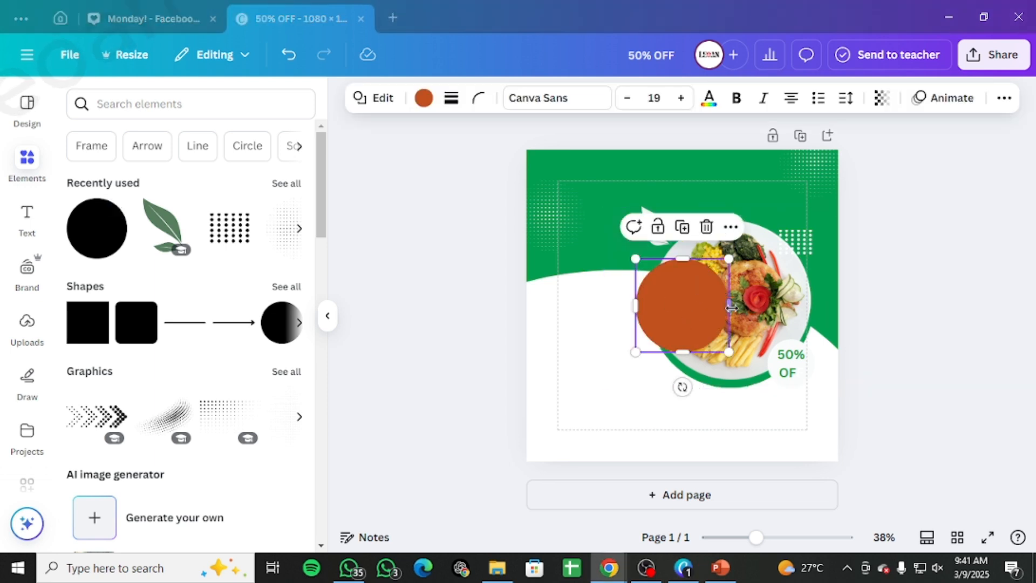
pyautogui.press('Delete')
# Step: Fill both stacked 50% OFF badge circles with orange and realign the copies over each other
pyautogui.click(806, 375)
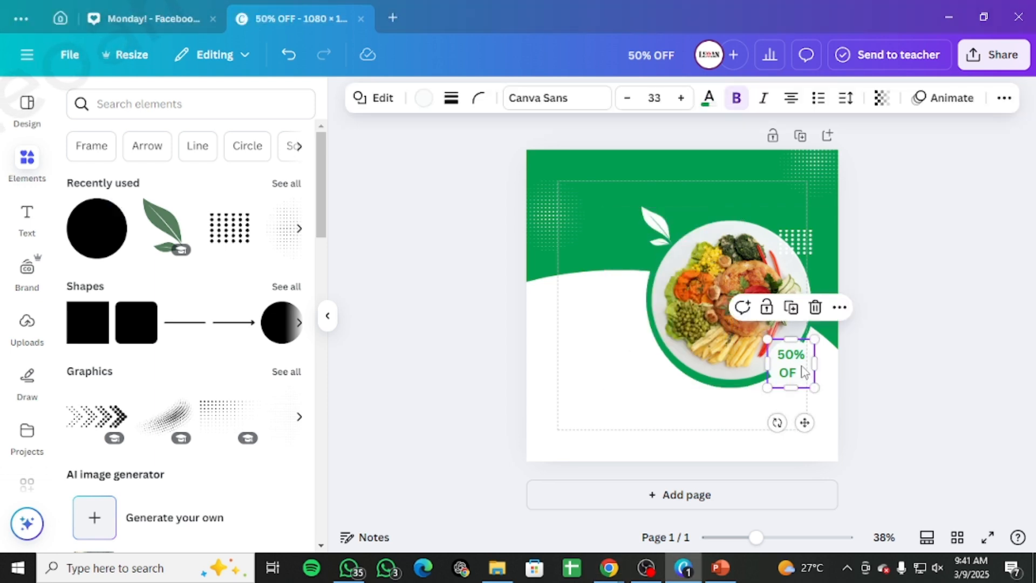
pyautogui.moveTo(803, 371); pyautogui.dragTo(801, 369)
pyautogui.click(424, 98)
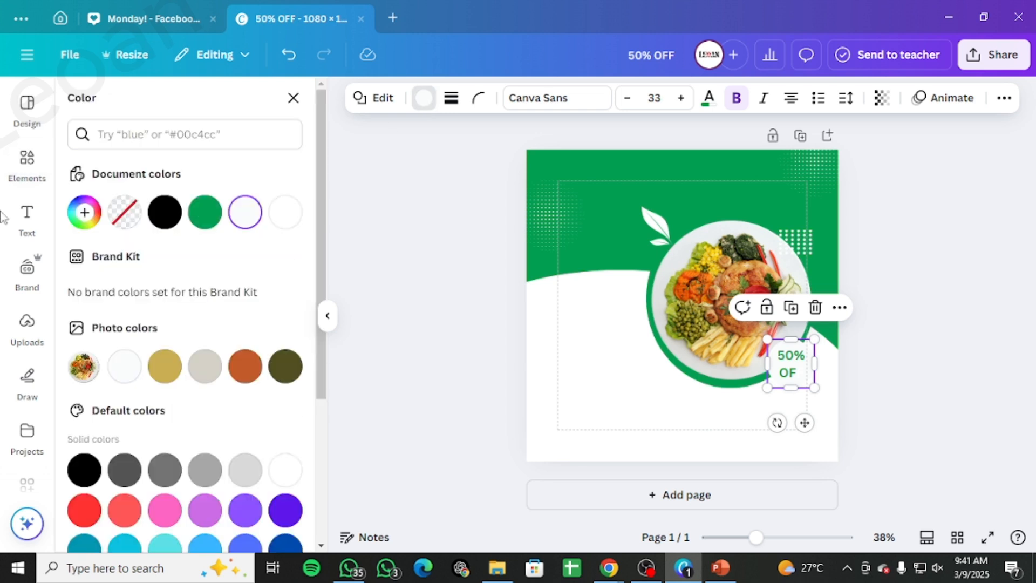
pyautogui.click(165, 214)
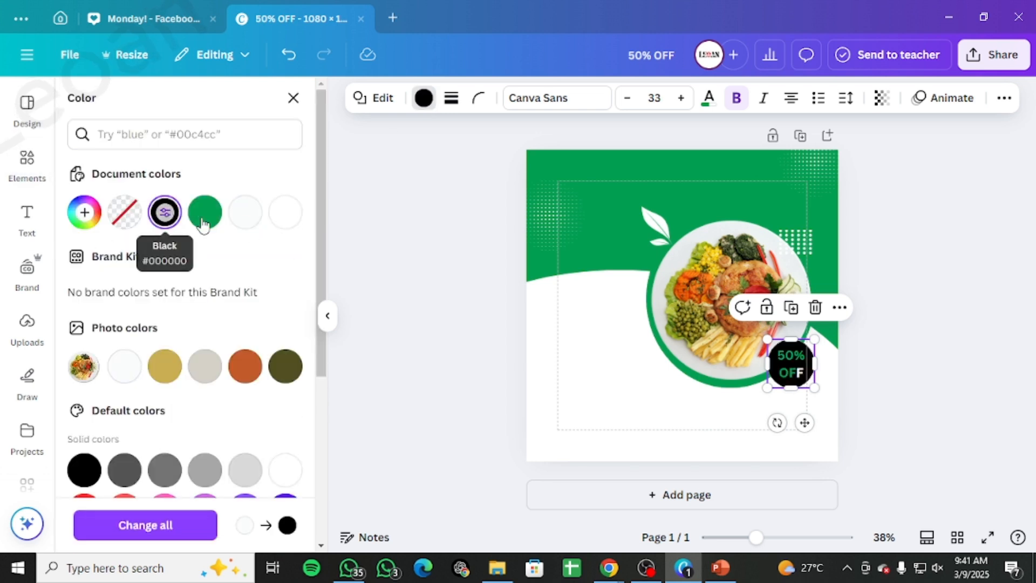
pyautogui.click(245, 367)
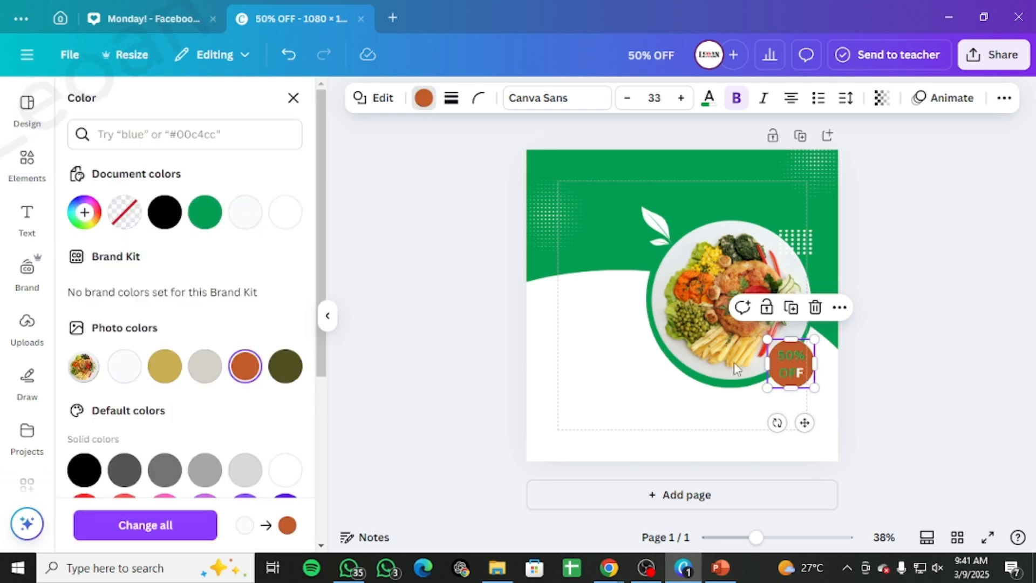
pyautogui.moveTo(799, 359); pyautogui.dragTo(805, 382)
pyautogui.click(796, 350)
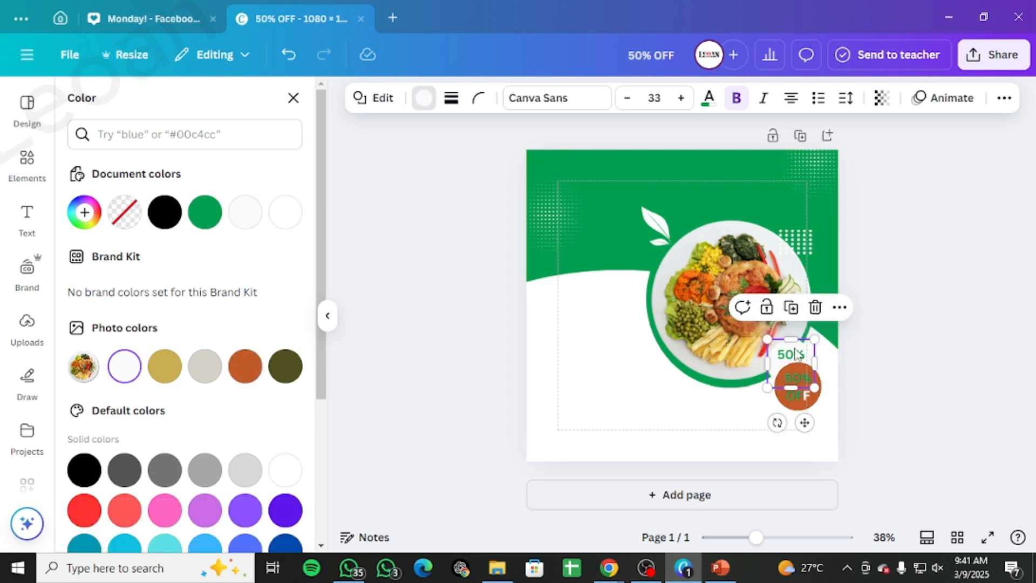
pyautogui.click(245, 366)
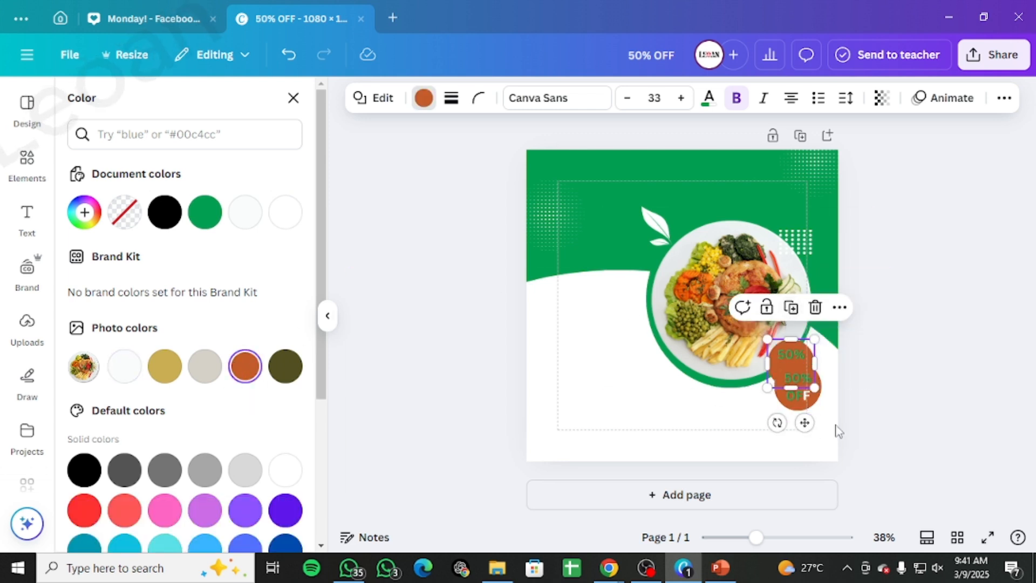
pyautogui.moveTo(796, 401); pyautogui.dragTo(790, 381)
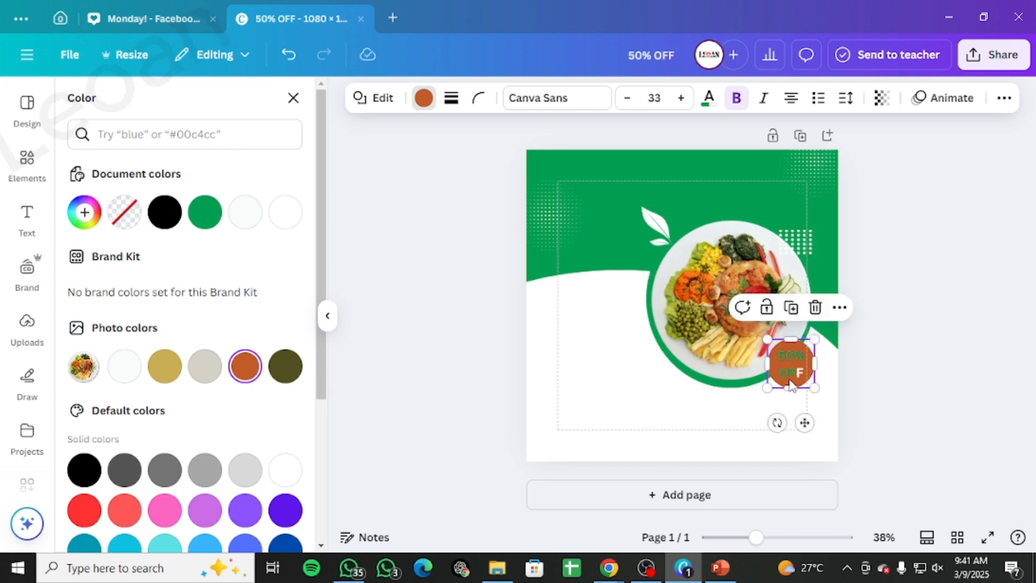
# Step: Select the lower badge copy in the layers list, fill it black and set its transparency to 46
pyautogui.hotkey('alt', '1')
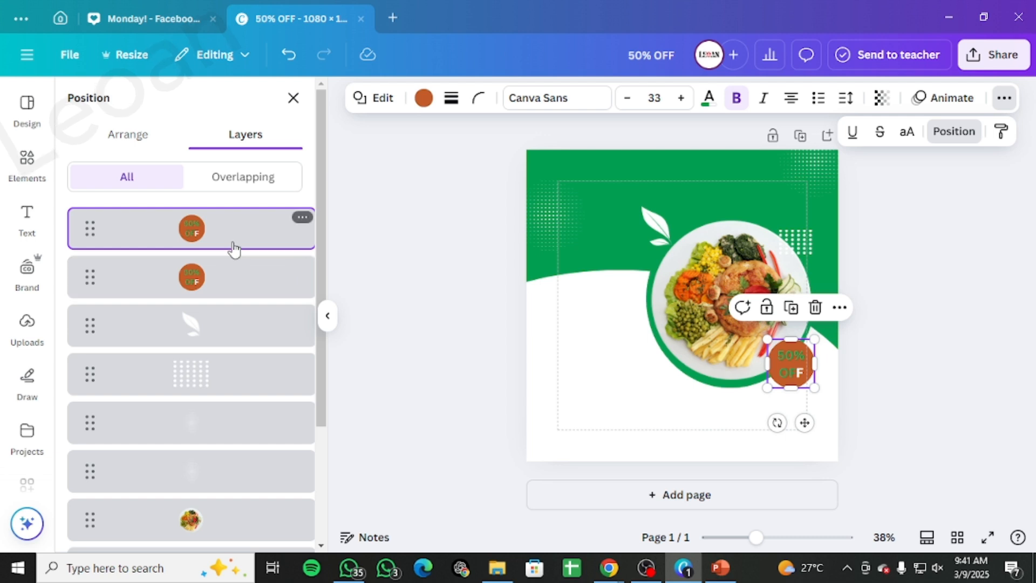
pyautogui.click(233, 270)
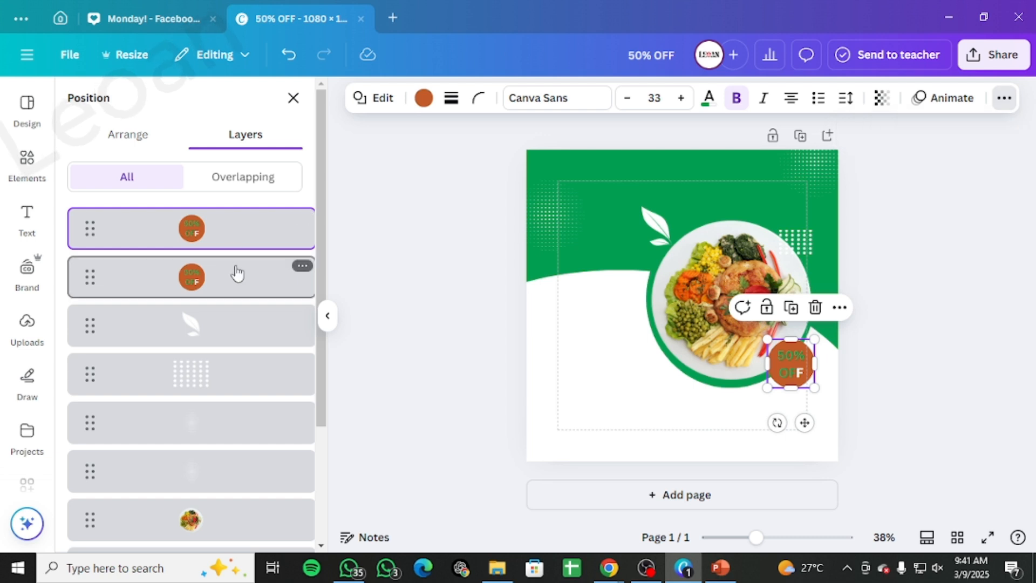
pyautogui.click(424, 100)
pyautogui.click(173, 212)
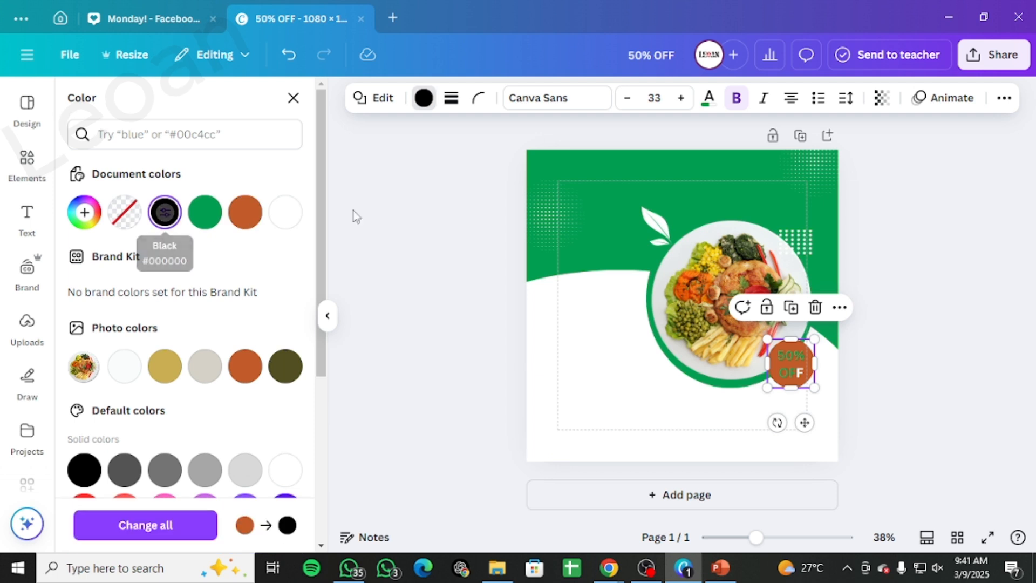
pyautogui.click(882, 97)
pyautogui.click(858, 161)
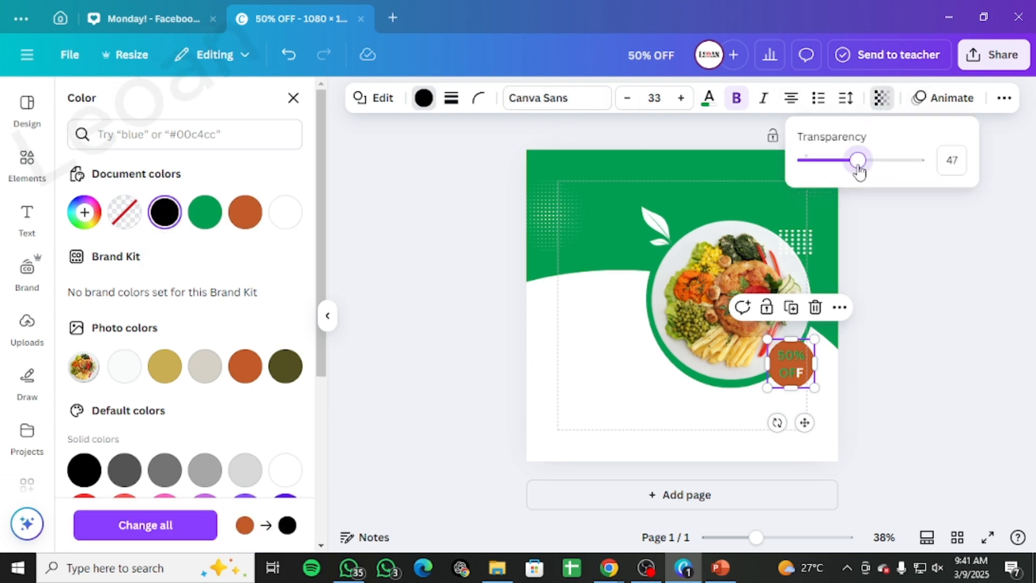
pyautogui.moveTo(858, 166); pyautogui.dragTo(856, 168)
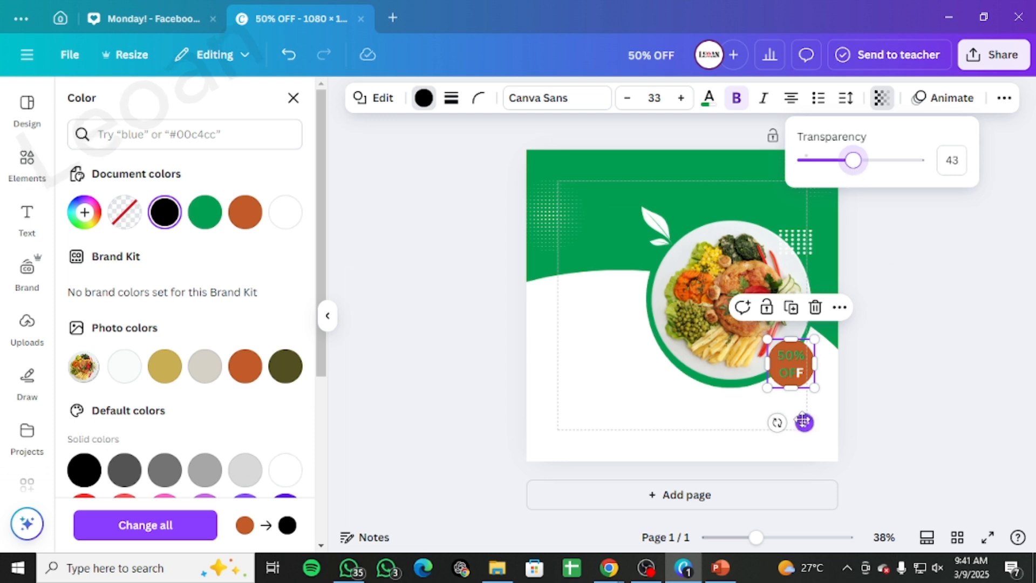
pyautogui.press('Right')
pyautogui.press('Right')
pyautogui.press('Right')
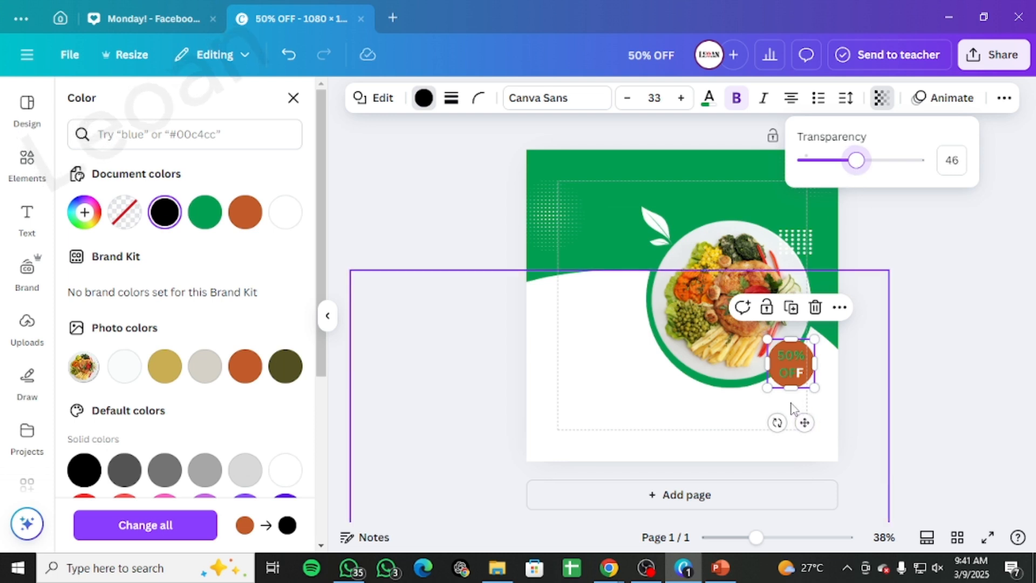
pyautogui.click(959, 351)
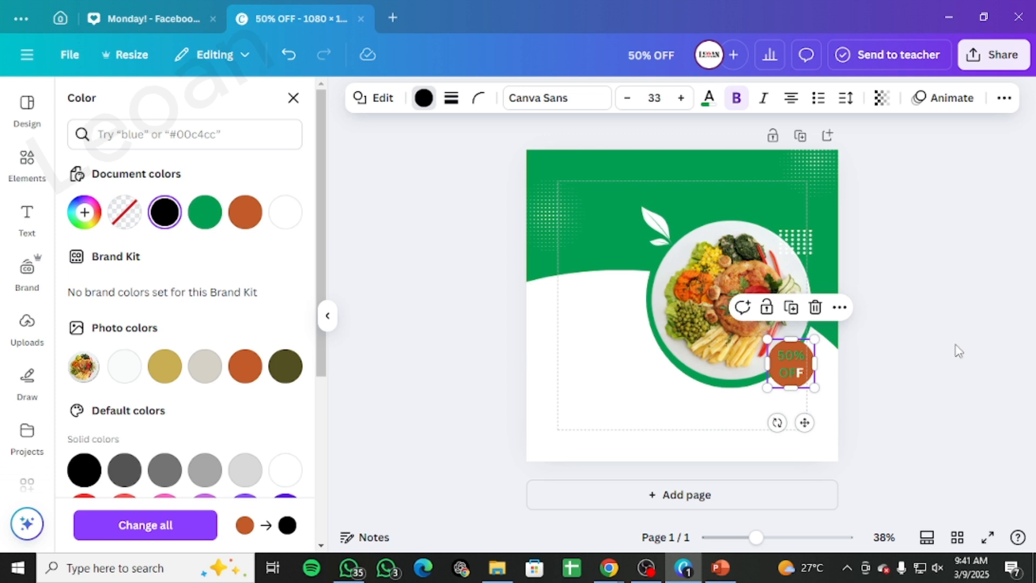
# Step: Inspect the two badge layers in the layers list
pyautogui.click(902, 317)
pyautogui.hotkey('alt', '1')
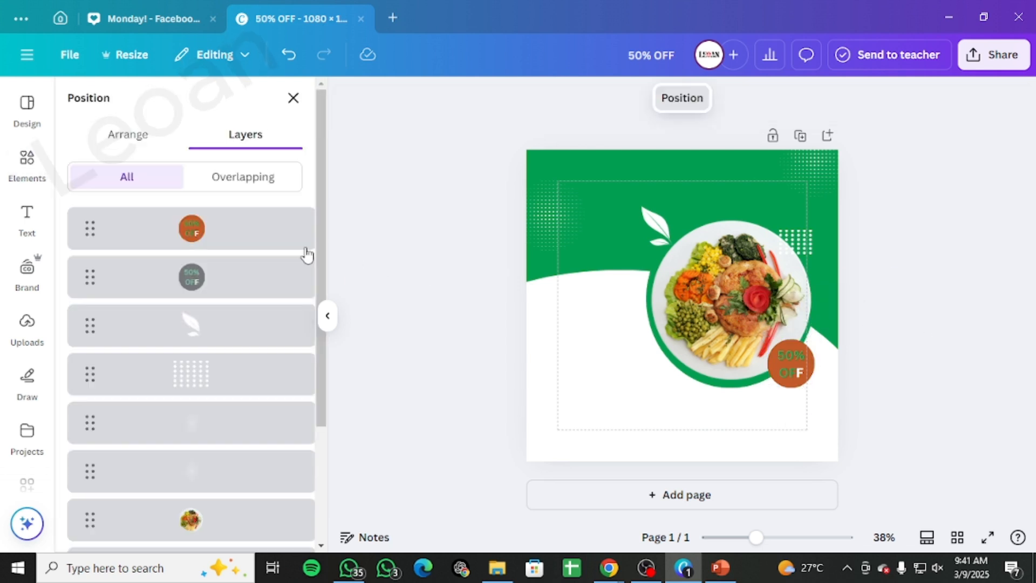
pyautogui.click(195, 277)
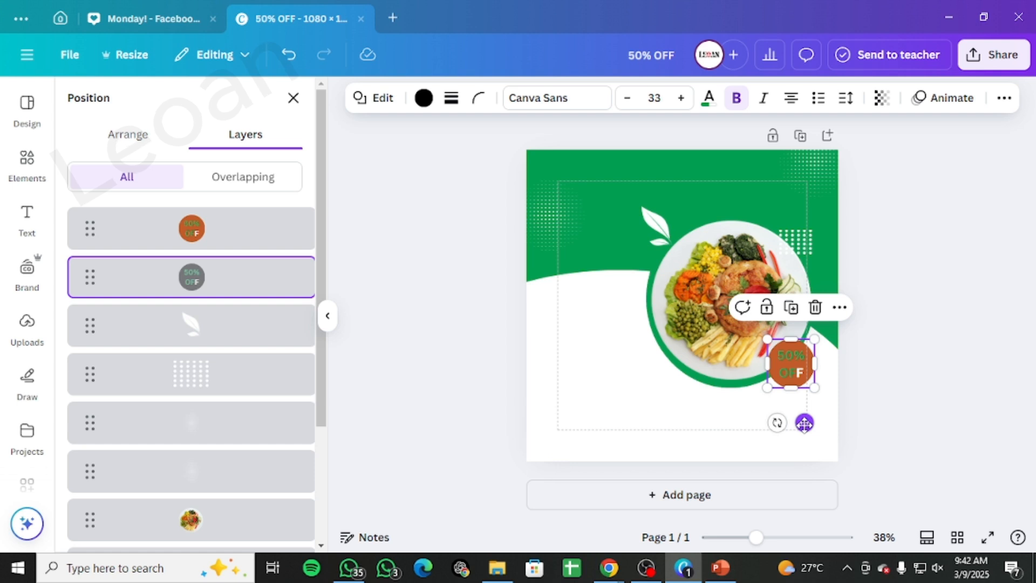
pyautogui.click(797, 386)
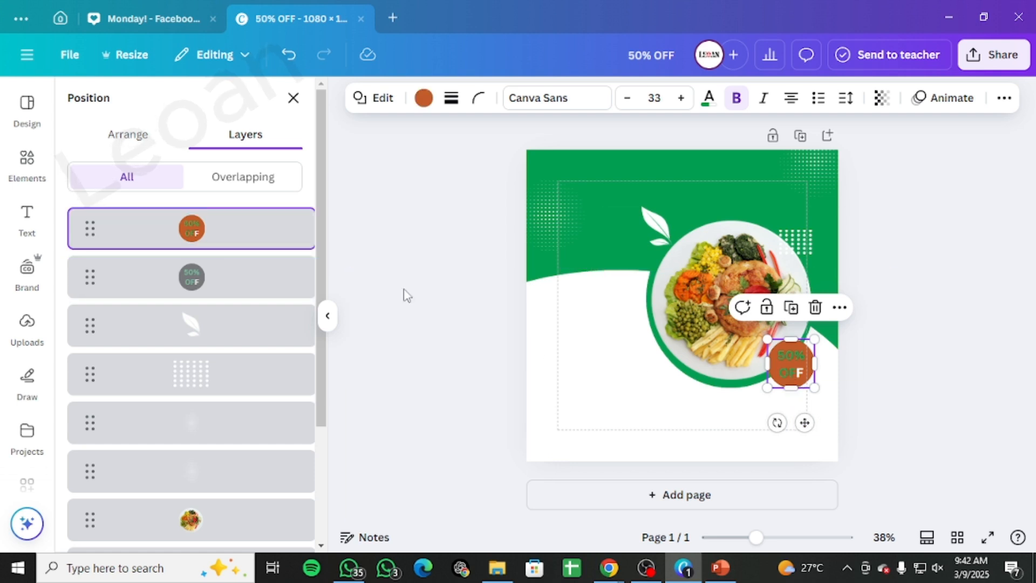
# Step: Fill the top 50% OFF badge circle with white
pyautogui.click(273, 284)
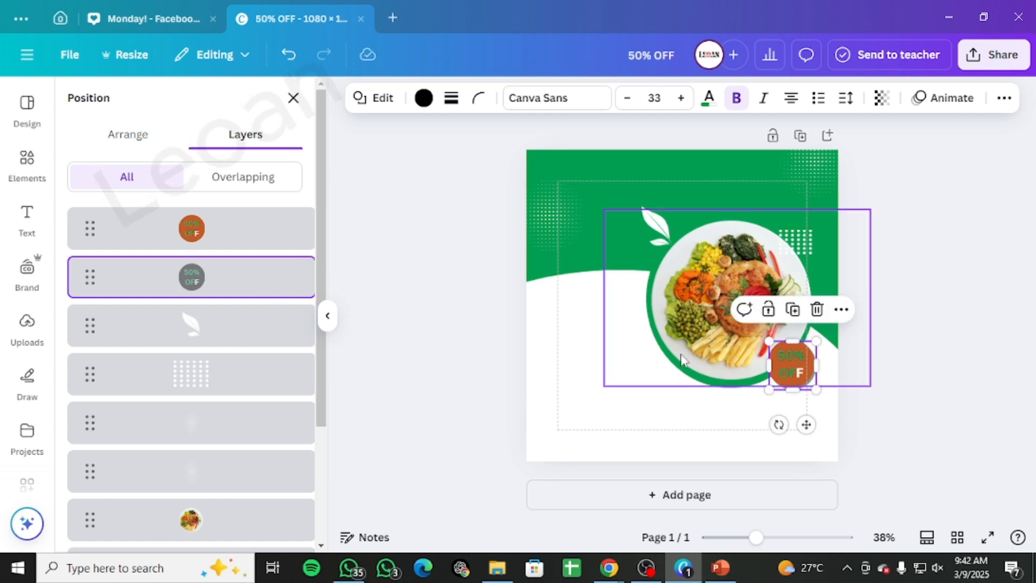
pyautogui.click(204, 244)
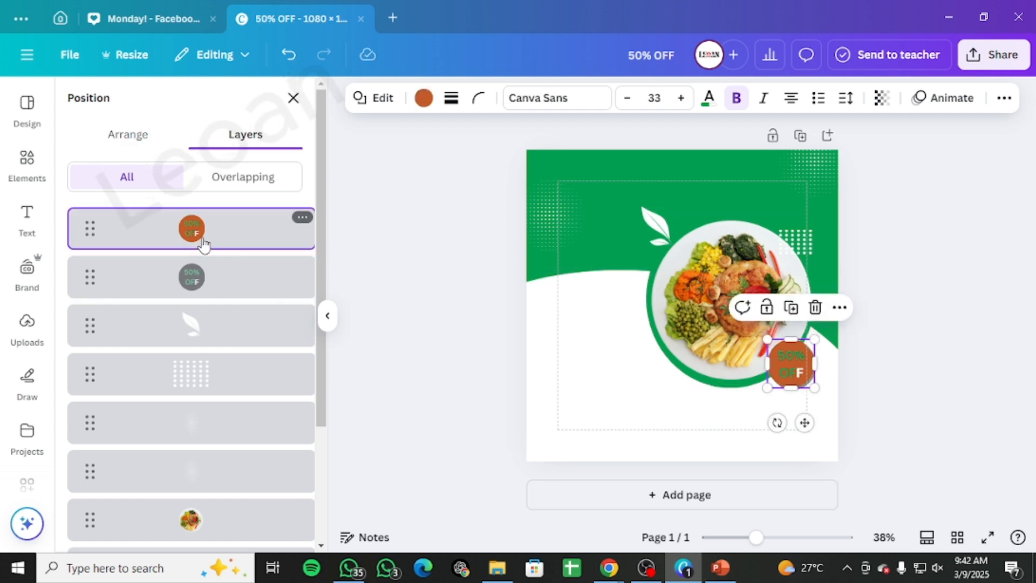
pyautogui.click(423, 98)
pyautogui.click(286, 212)
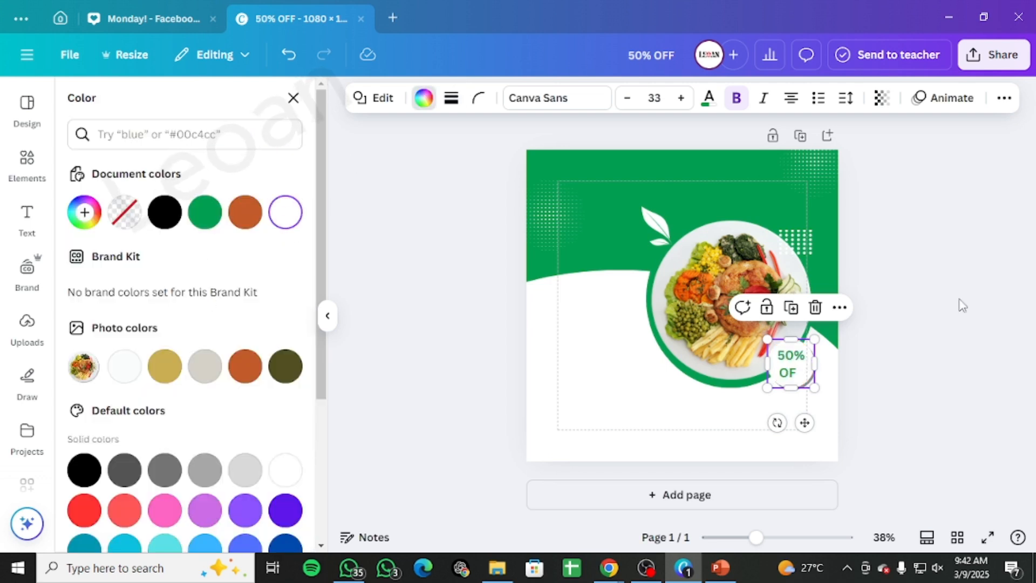
pyautogui.click(963, 305)
# Step: Change the 50% OFF badge text font to Intro Rust
pyautogui.click(793, 360)
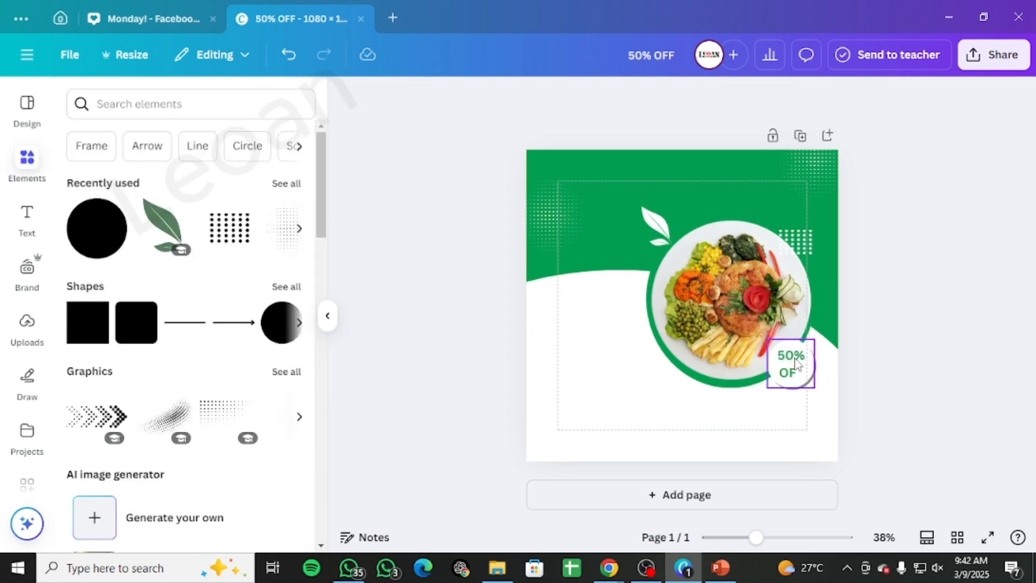
pyautogui.moveTo(800, 365); pyautogui.dragTo(776, 357)
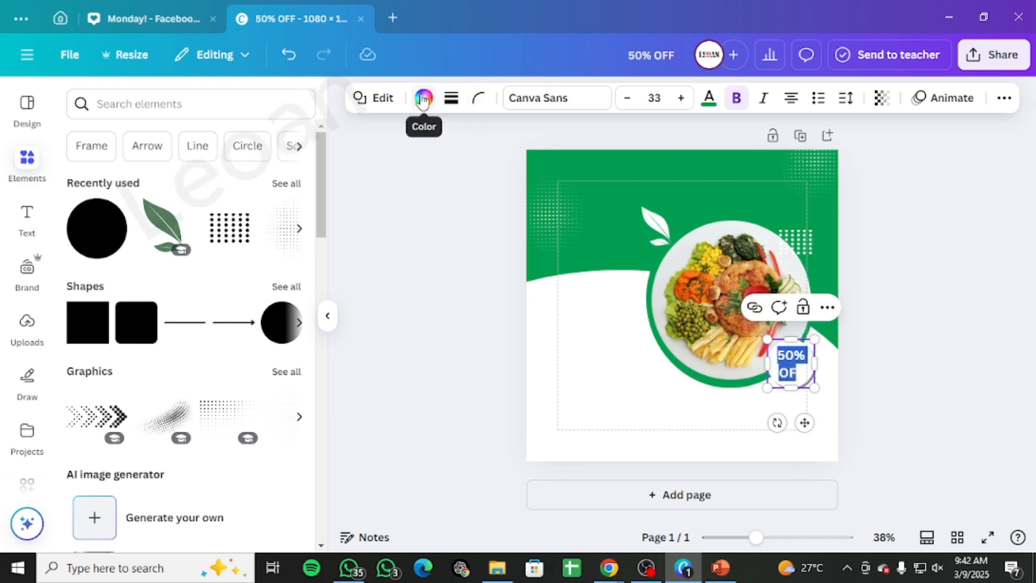
pyautogui.click(572, 100)
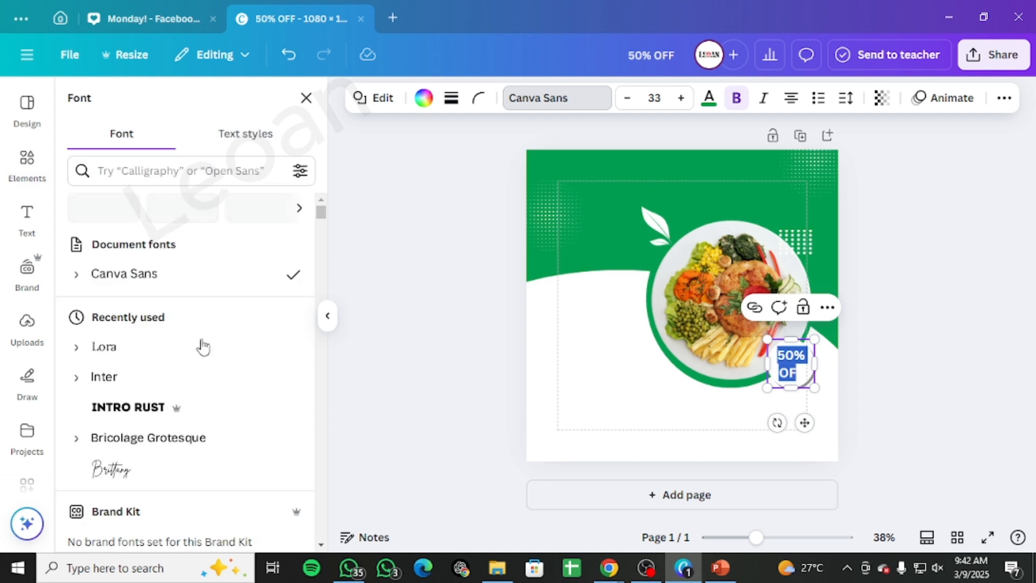
pyautogui.click(143, 409)
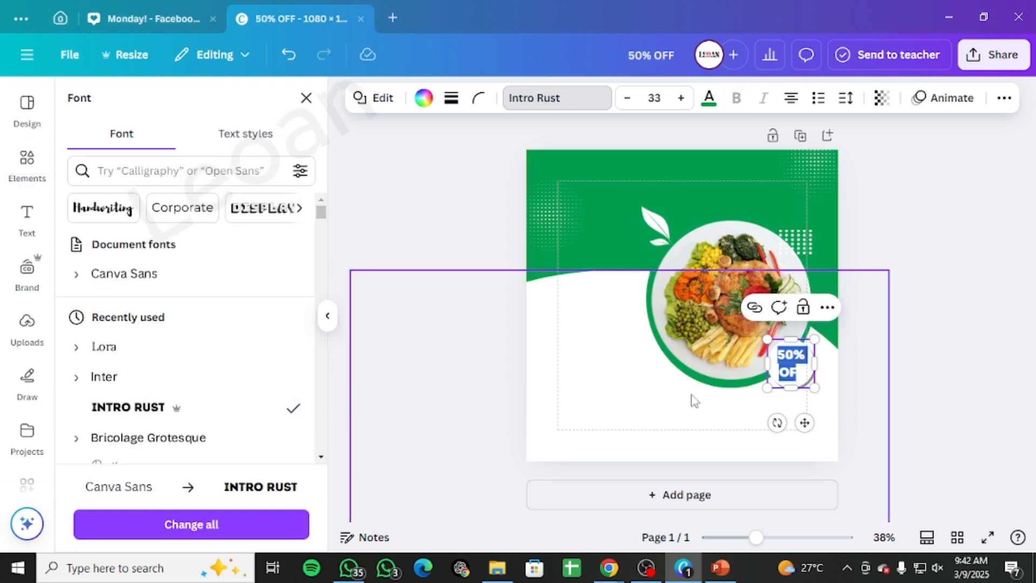
pyautogui.click(905, 310)
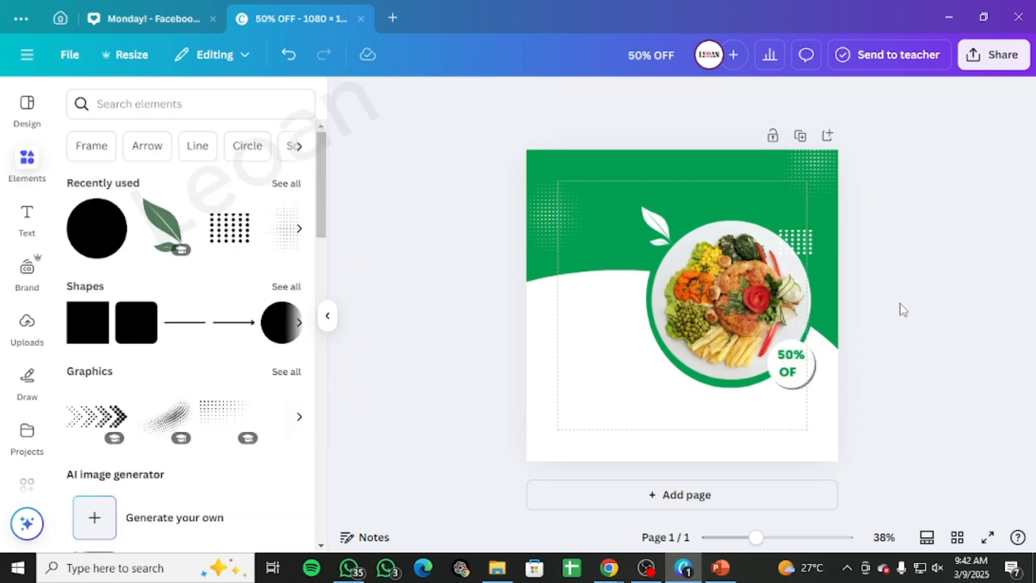
pyautogui.click(793, 372)
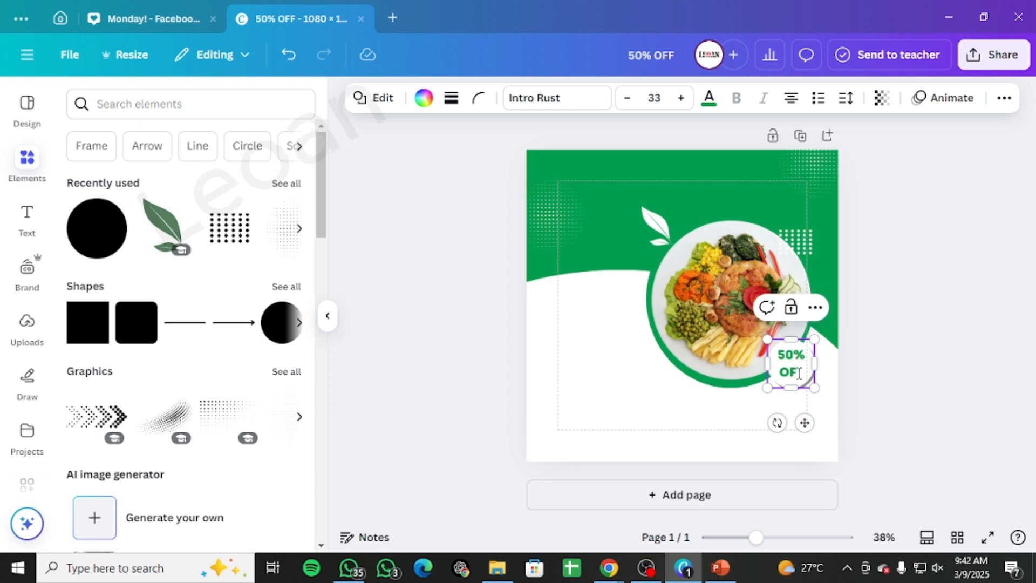
pyautogui.click(905, 354)
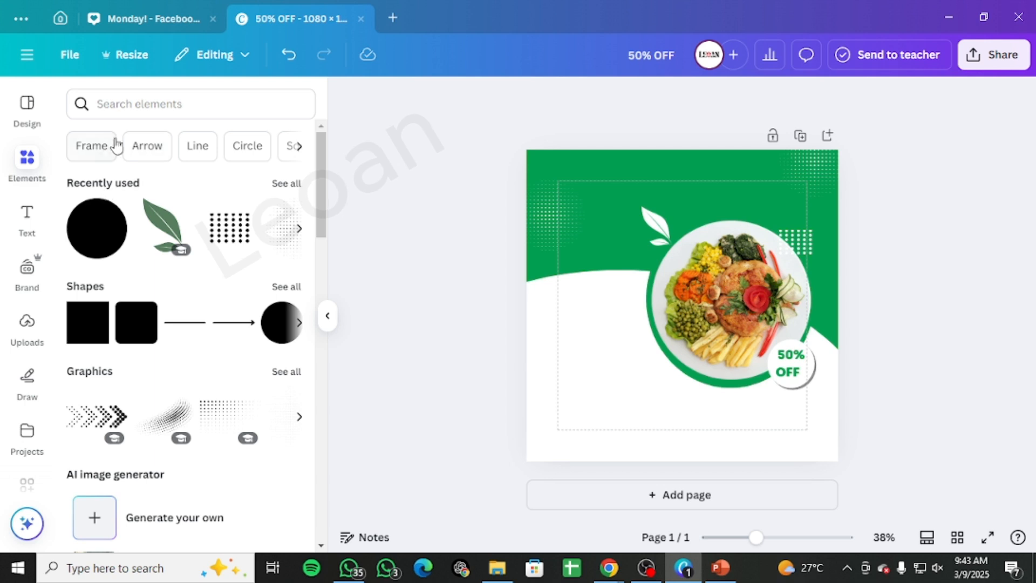
# Step: Search graphics for logo and add the black laurel wreath with ribbon, shrinking it
pyautogui.click(133, 105)
pyautogui.write('logo')
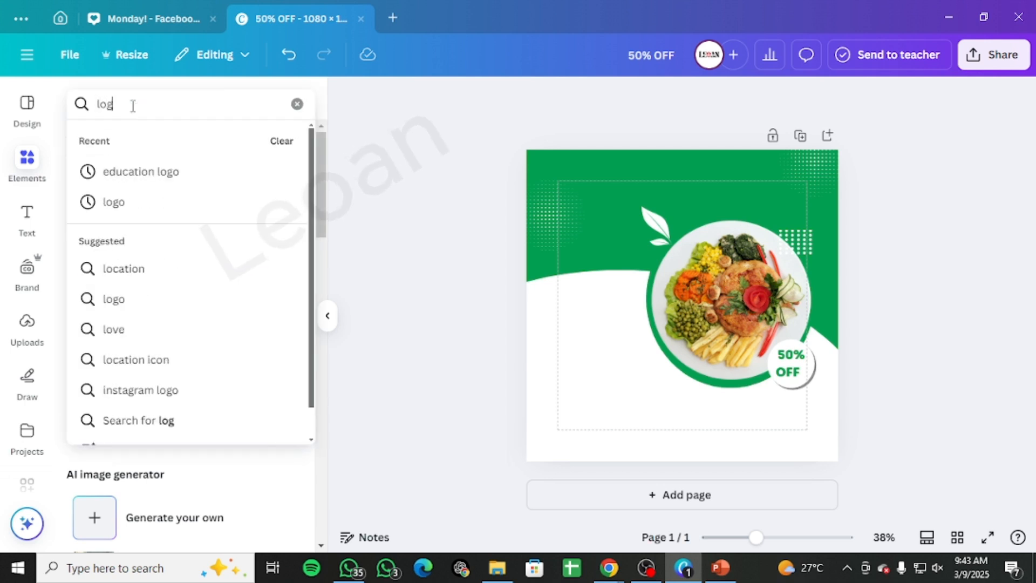
pyautogui.press('Down')
pyautogui.press('Down')
pyautogui.press('Return')
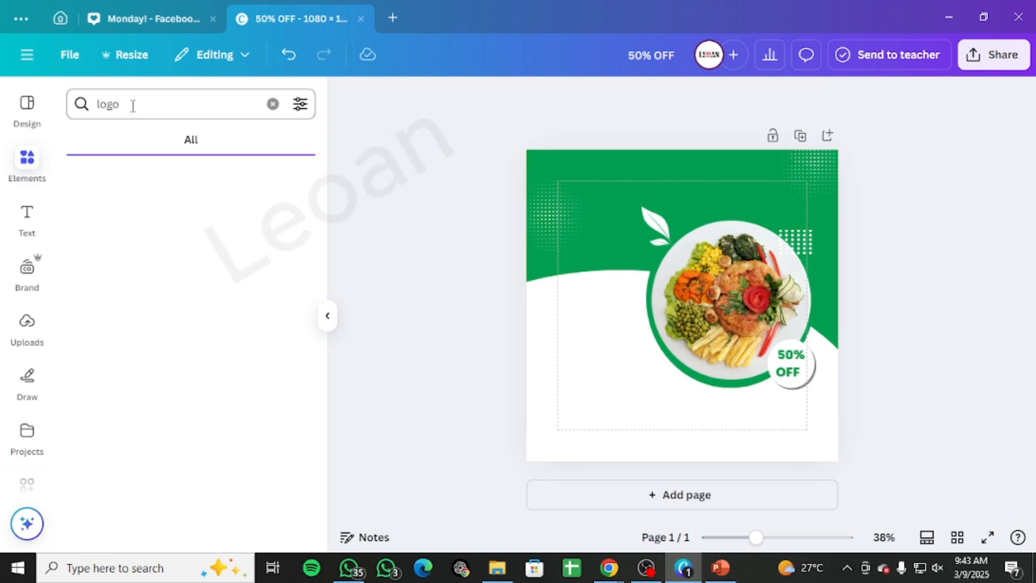
pyautogui.scroll(-2, 162, 324)
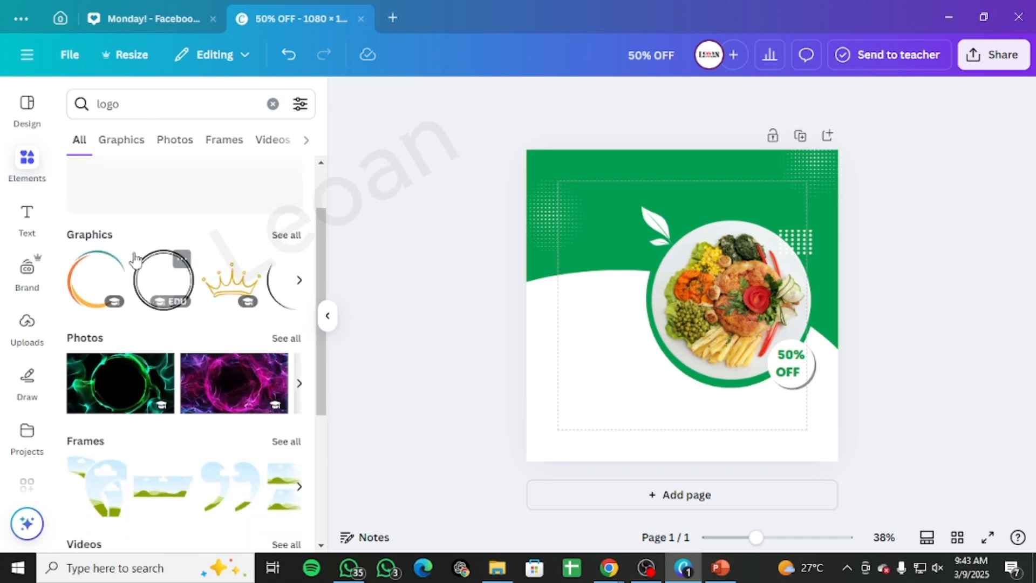
pyautogui.scroll(2, 140, 227)
pyautogui.click(137, 140)
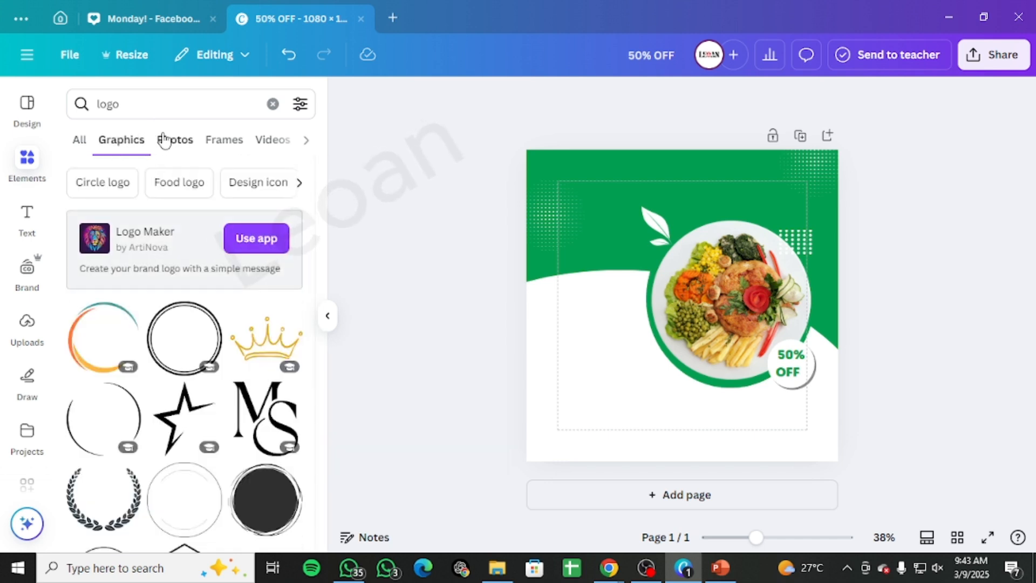
pyautogui.scroll(-7, 215, 427)
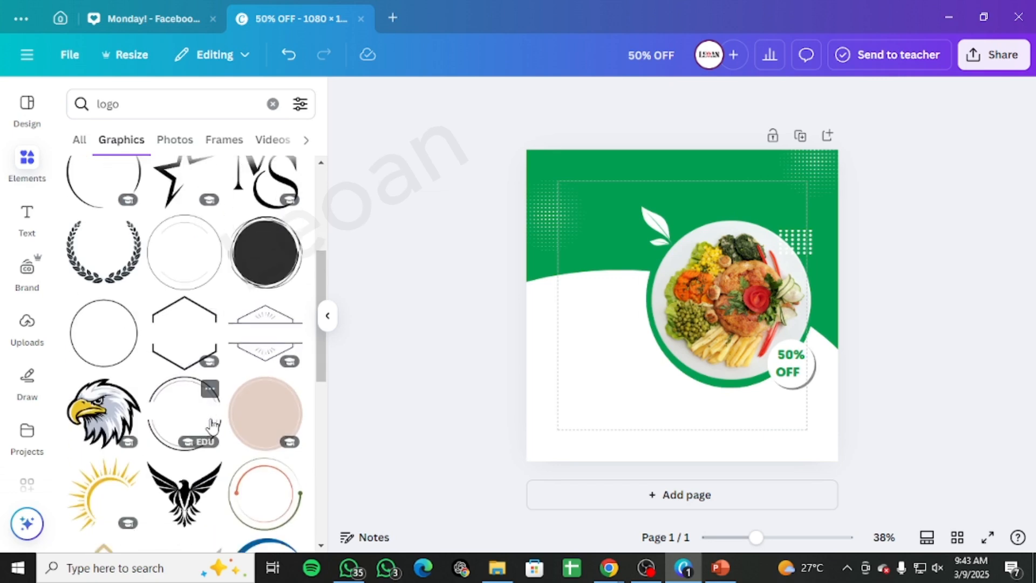
pyautogui.scroll(-5, 212, 427)
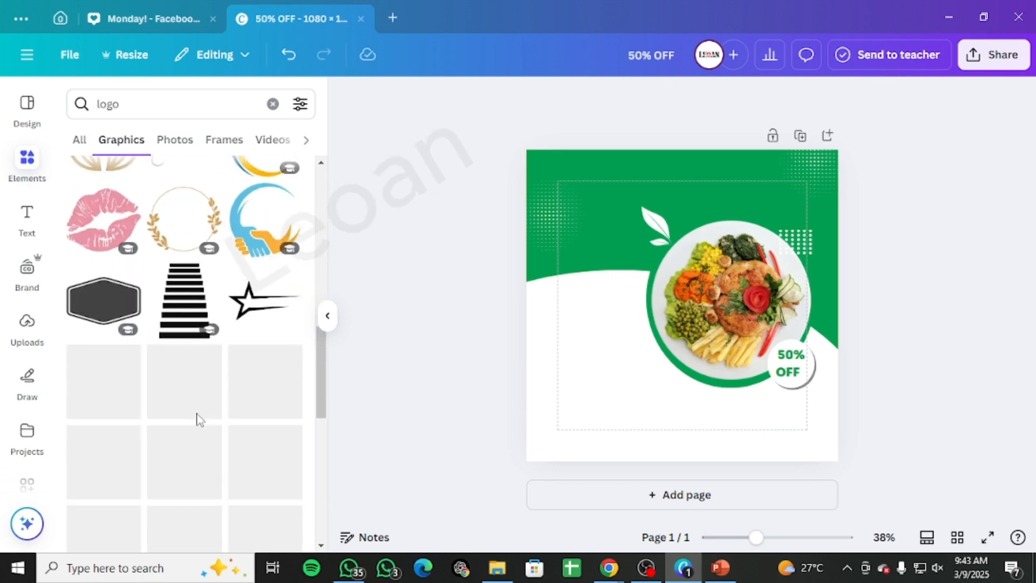
pyautogui.scroll(-4, 186, 415)
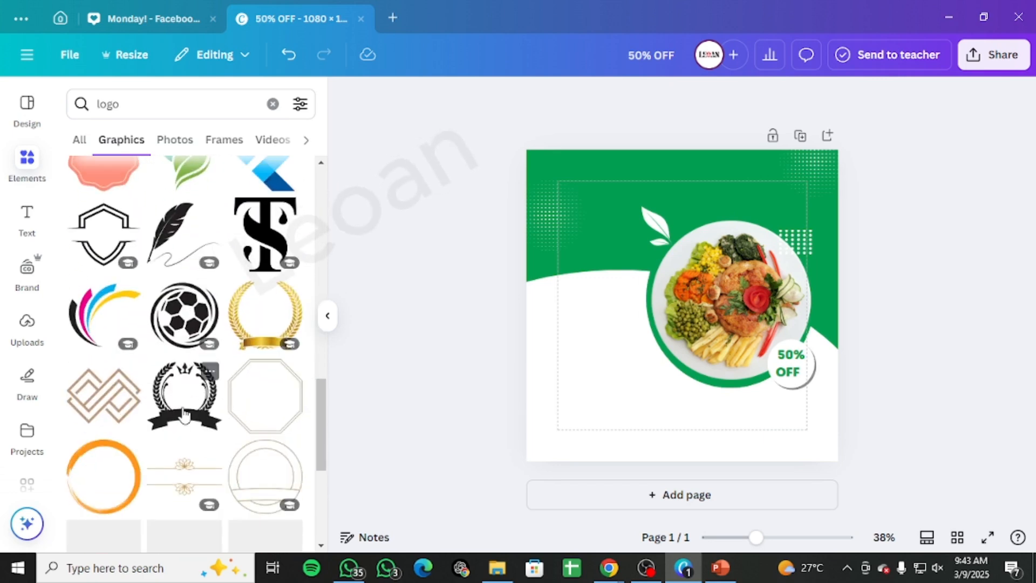
pyautogui.click(178, 403)
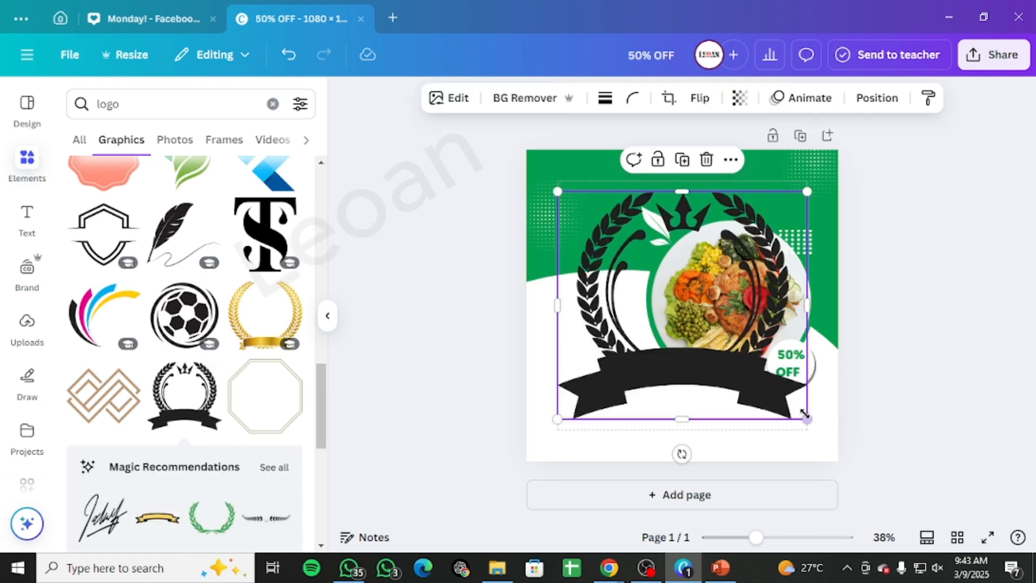
pyautogui.moveTo(809, 423); pyautogui.dragTo(521, 233)
# Step: Move the wreath logo to the upper-left corner and resize it to 60 × 55
pyautogui.click(541, 220)
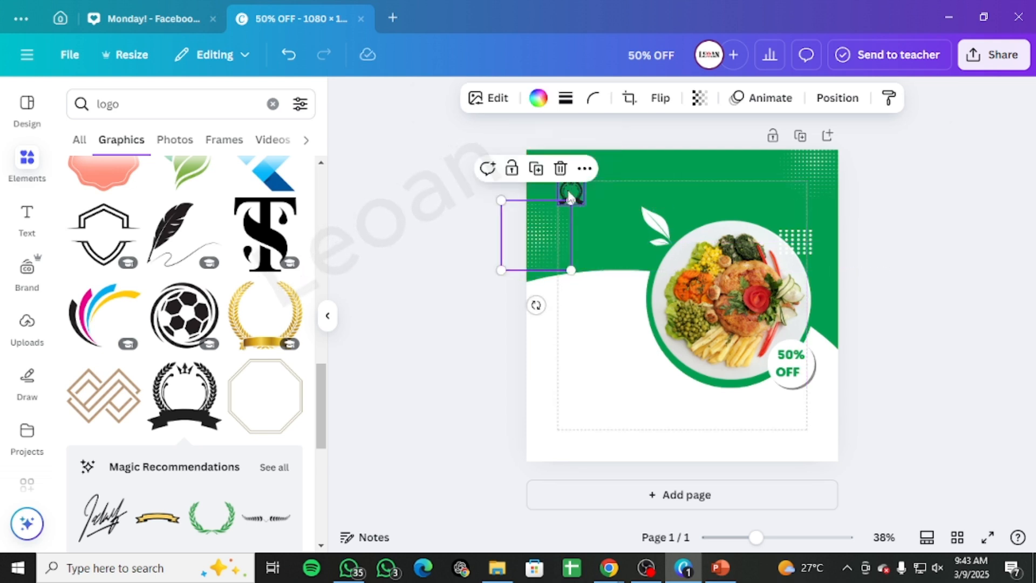
pyautogui.click(572, 195)
pyautogui.moveTo(582, 203); pyautogui.dragTo(569, 194)
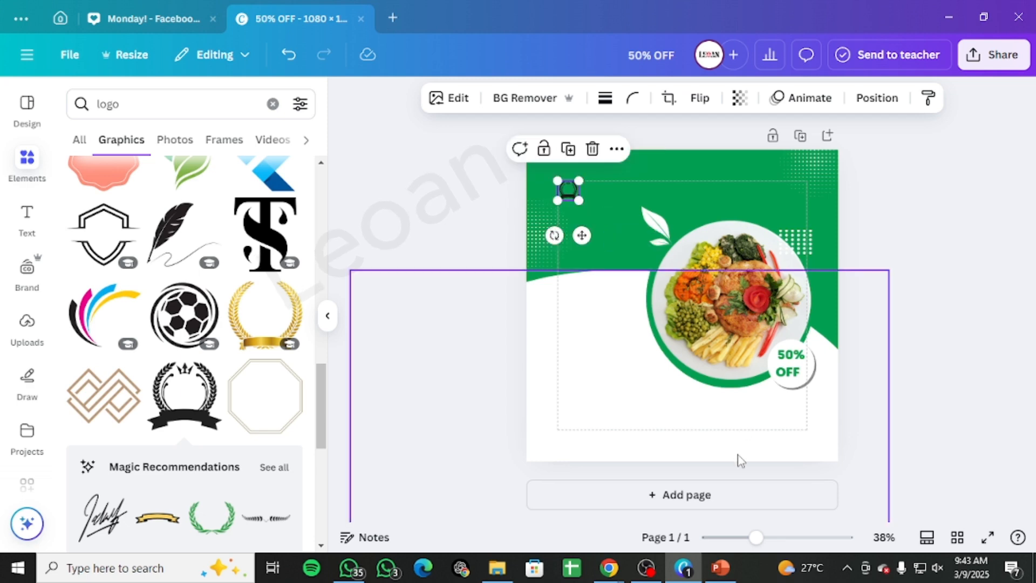
pyautogui.moveTo(756, 538); pyautogui.dragTo(789, 537)
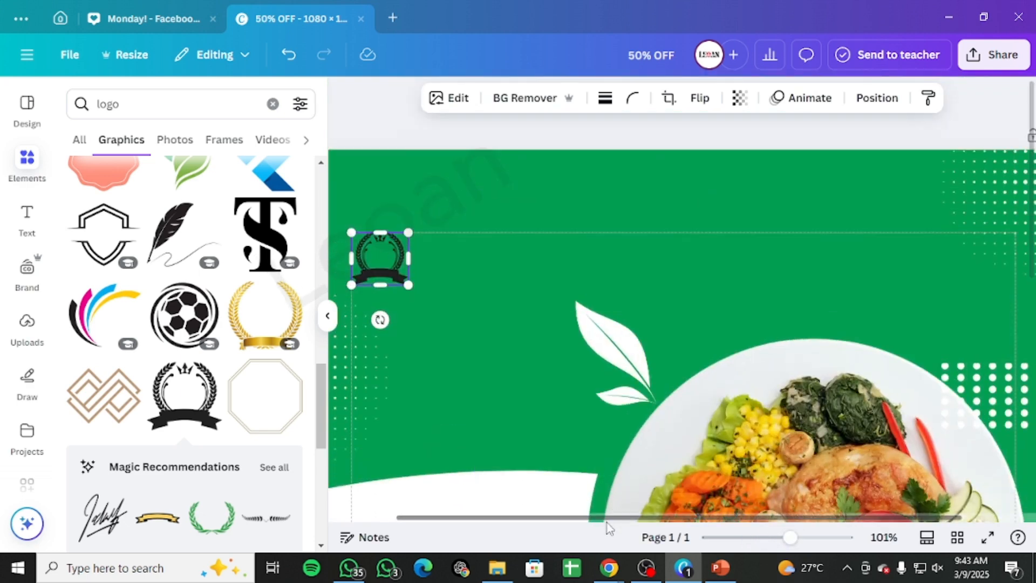
pyautogui.moveTo(590, 518); pyautogui.dragTo(518, 514)
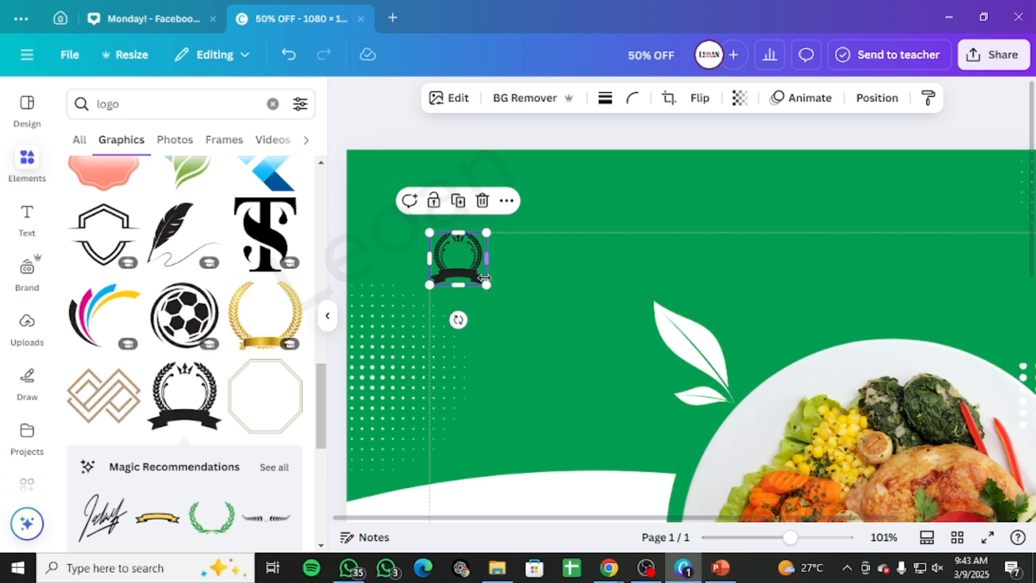
pyautogui.moveTo(489, 287)
pyautogui.mouseDown()
pyautogui.moveTo(471, 266)
pyautogui.moveTo(477, 273)
pyautogui.mouseUp()
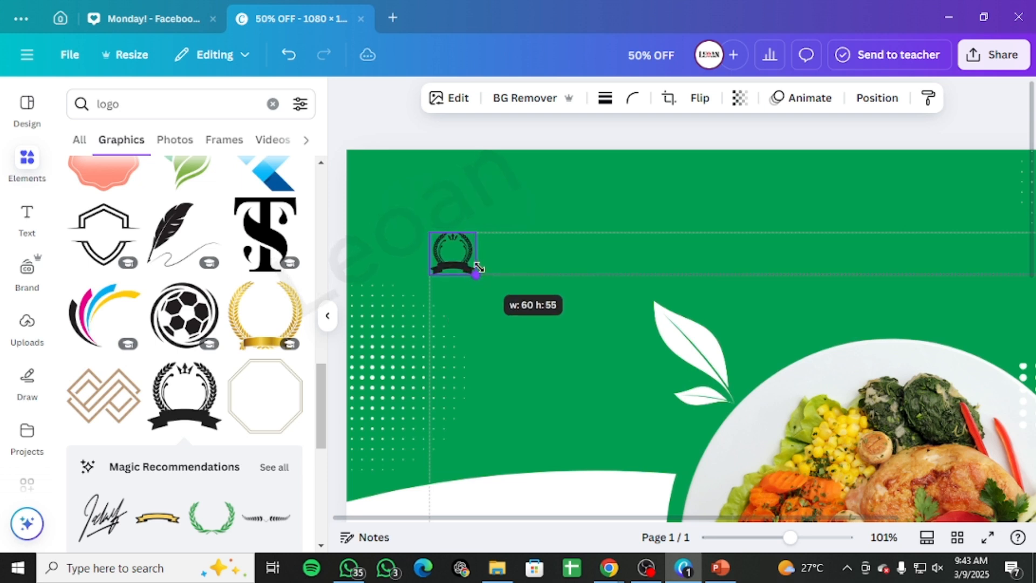
pyautogui.click(527, 251)
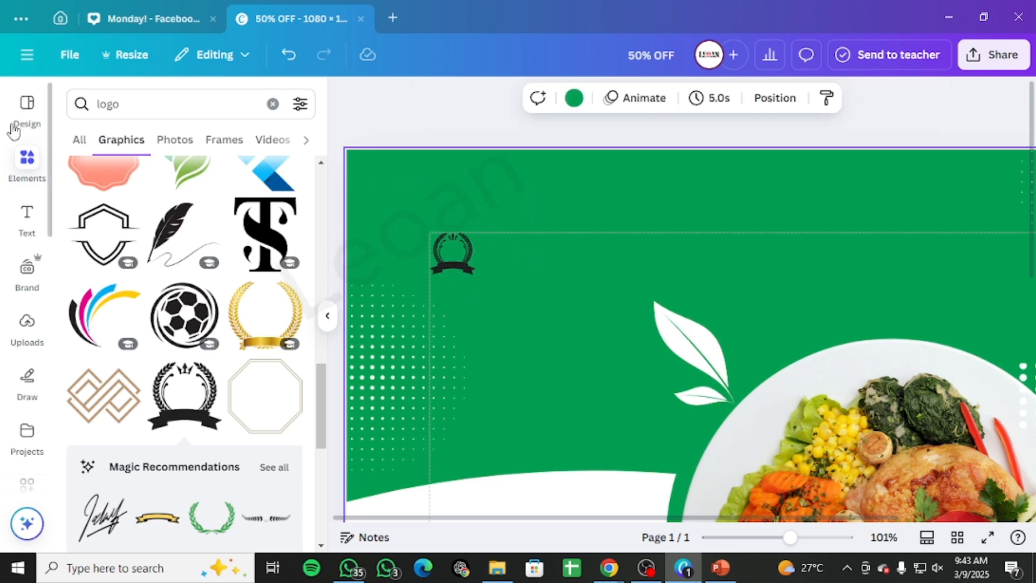
# Step: Add a subheading reading ABCD beside the logo and set its text color to white
pyautogui.click(26, 219)
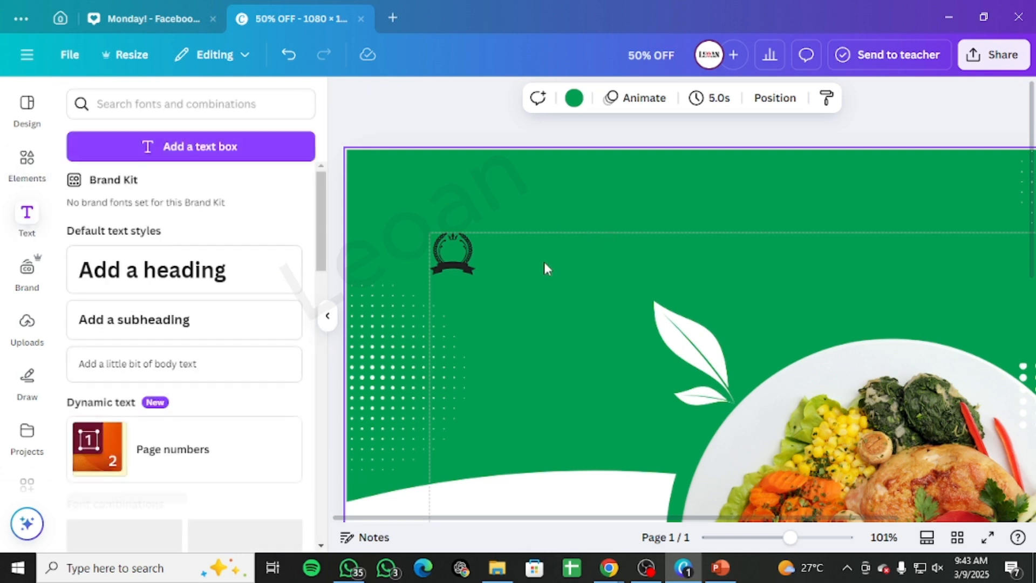
pyautogui.click(148, 322)
pyautogui.press('BackSpace')
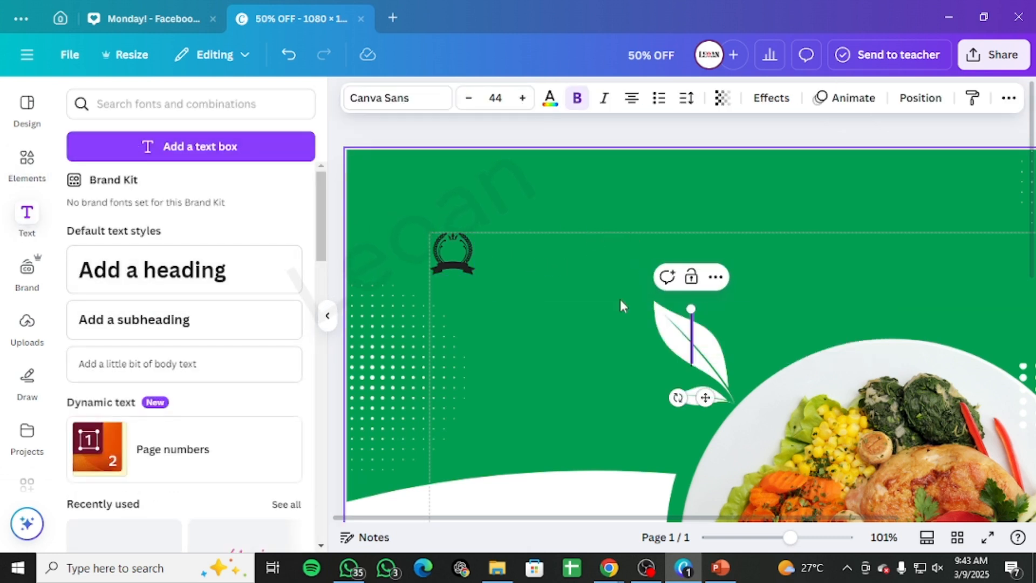
pyautogui.write('ABCD')
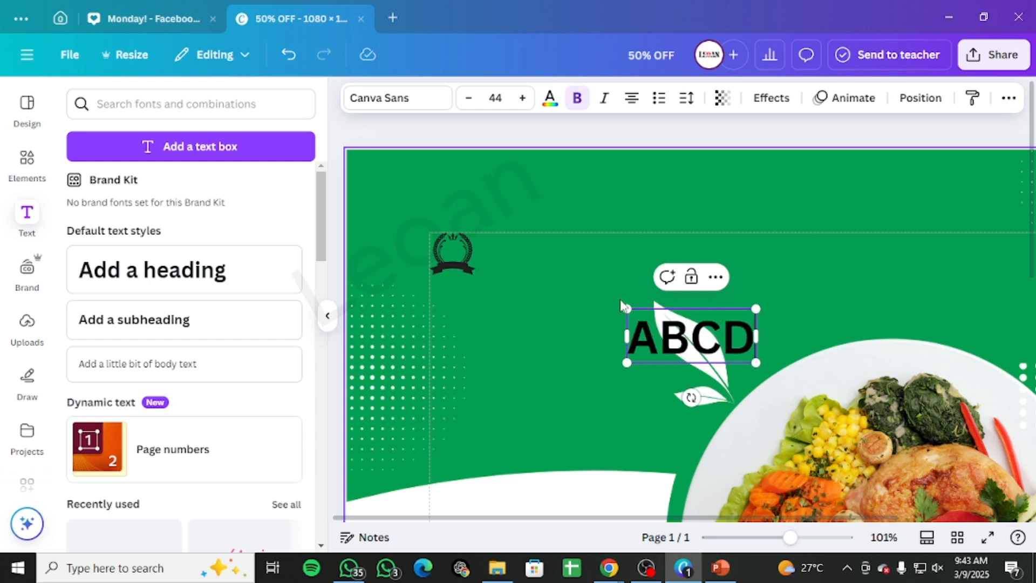
pyautogui.click(844, 264)
pyautogui.moveTo(728, 318); pyautogui.dragTo(567, 253)
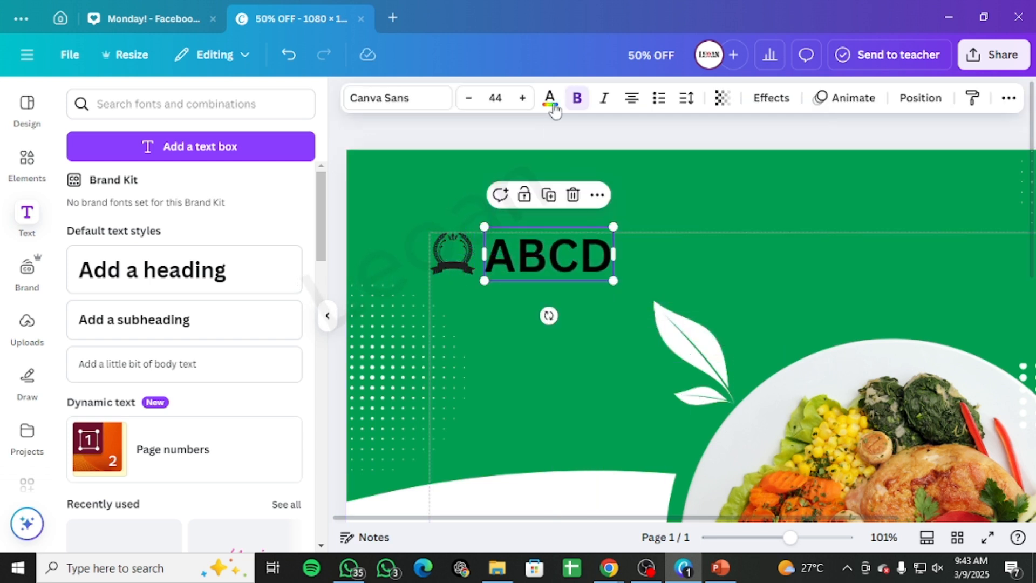
pyautogui.click(560, 105)
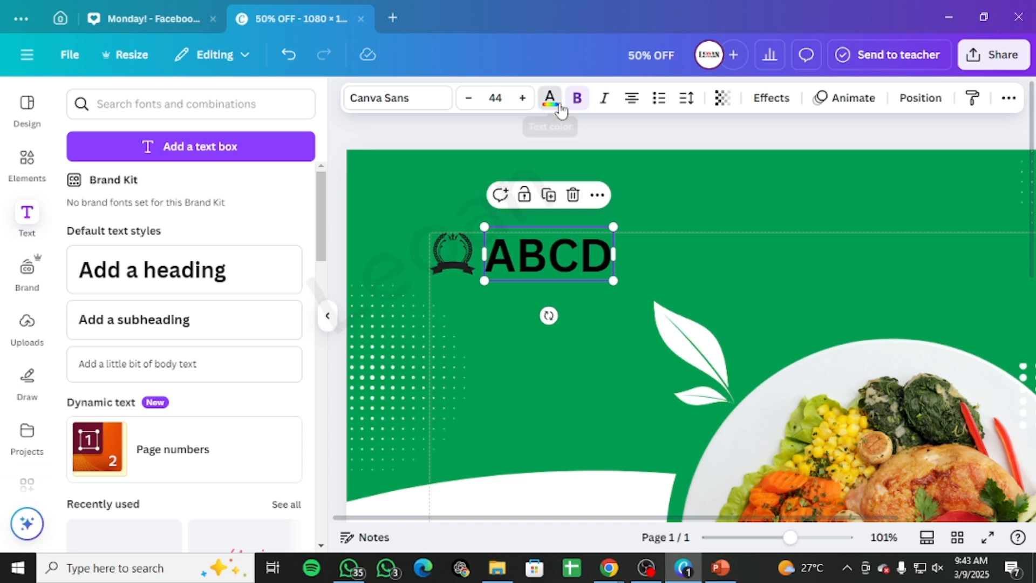
pyautogui.click(203, 211)
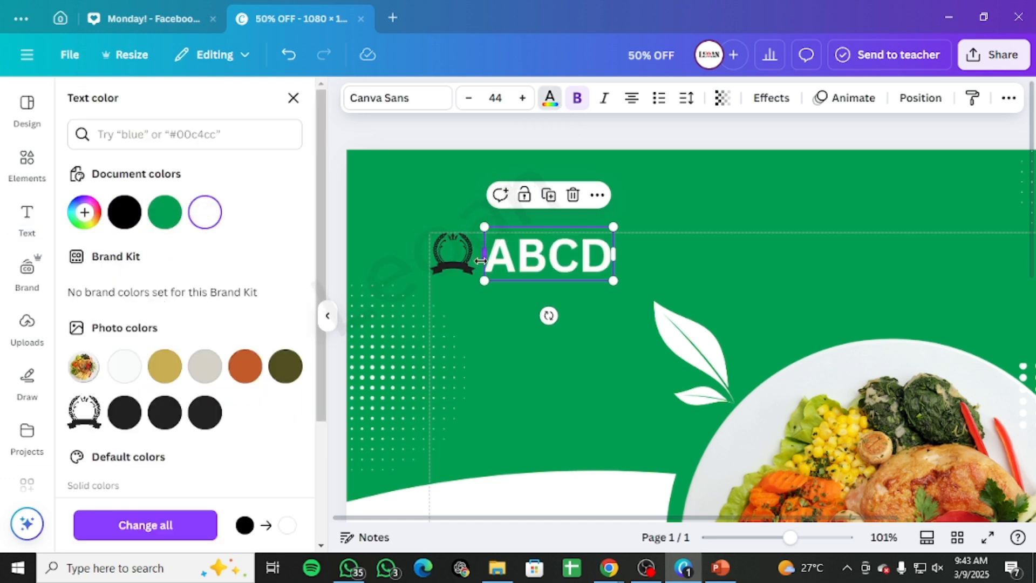
# Step: Open the wreath logo's image adjustments and raise its brightness and highlights to 100
pyautogui.click(465, 258)
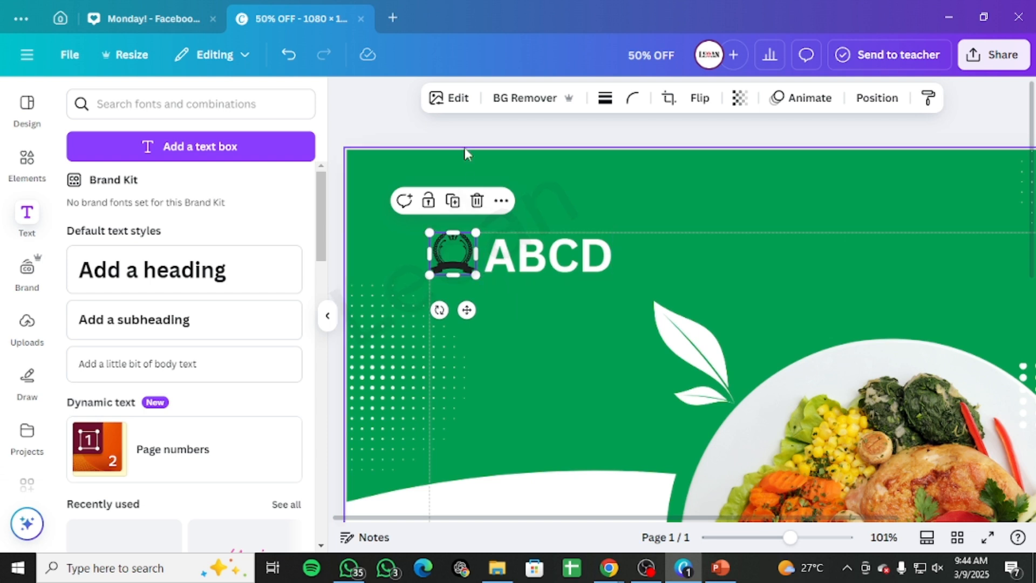
pyautogui.click(460, 108)
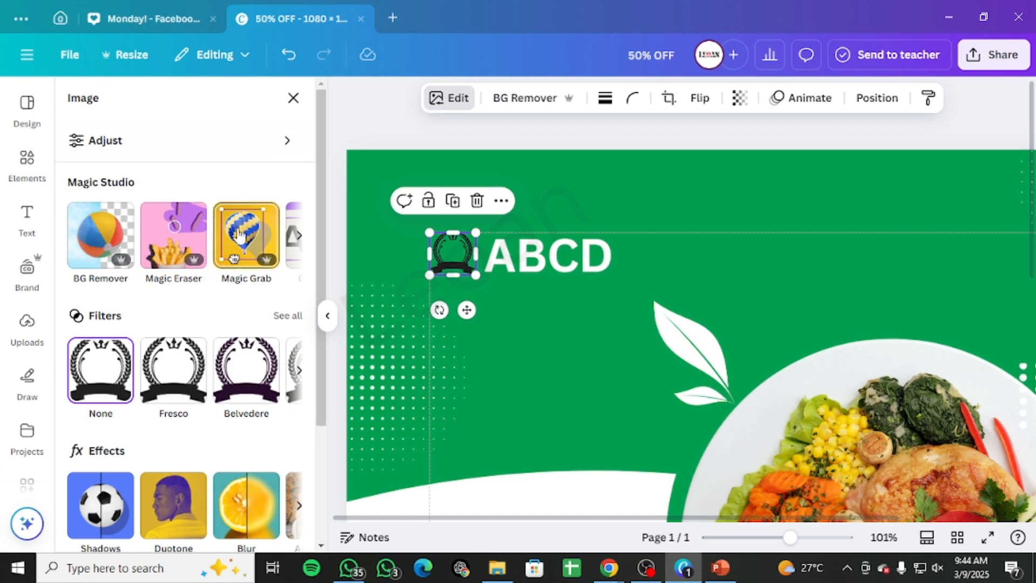
pyautogui.click(607, 172)
pyautogui.click(439, 259)
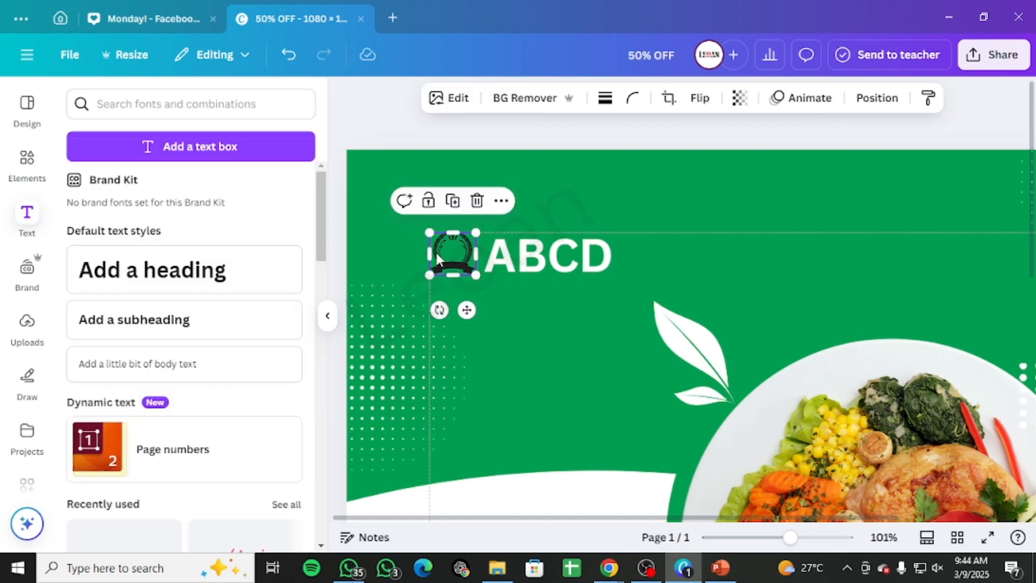
pyautogui.click(447, 98)
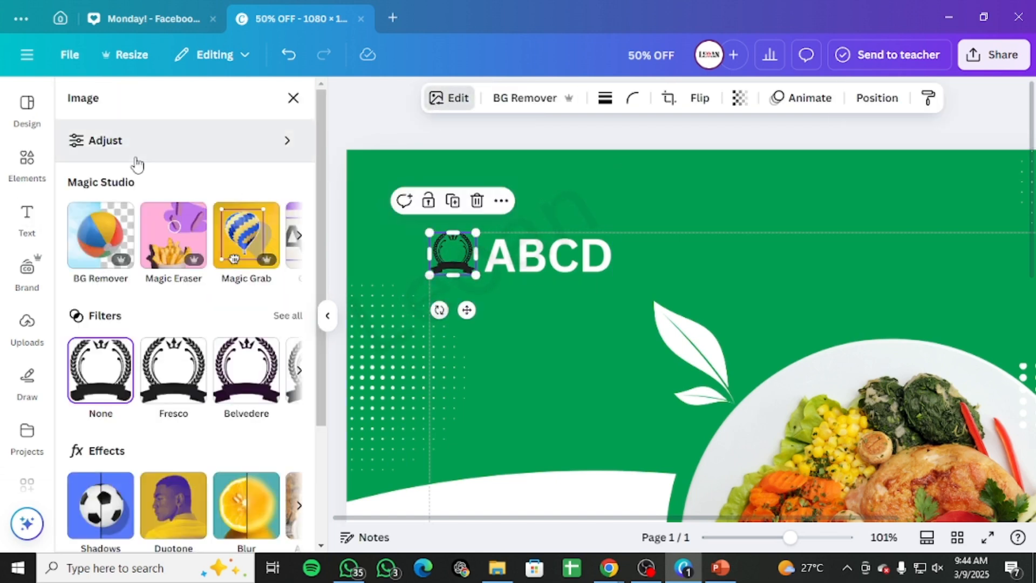
pyautogui.click(135, 141)
pyautogui.scroll(-10, 231, 375)
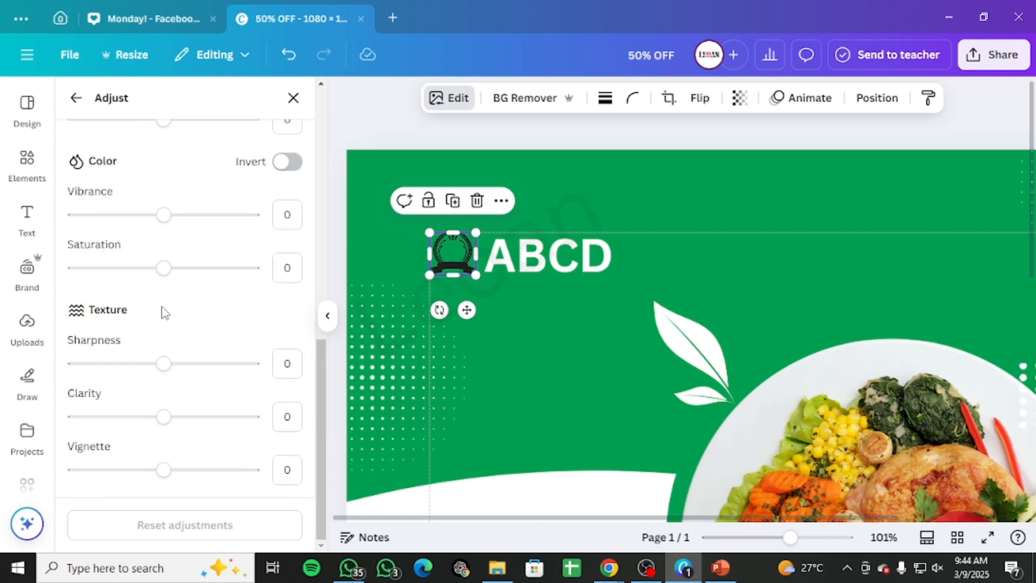
pyautogui.scroll(5, 165, 314)
pyautogui.scroll(-5, 185, 324)
pyautogui.scroll(6, 173, 427)
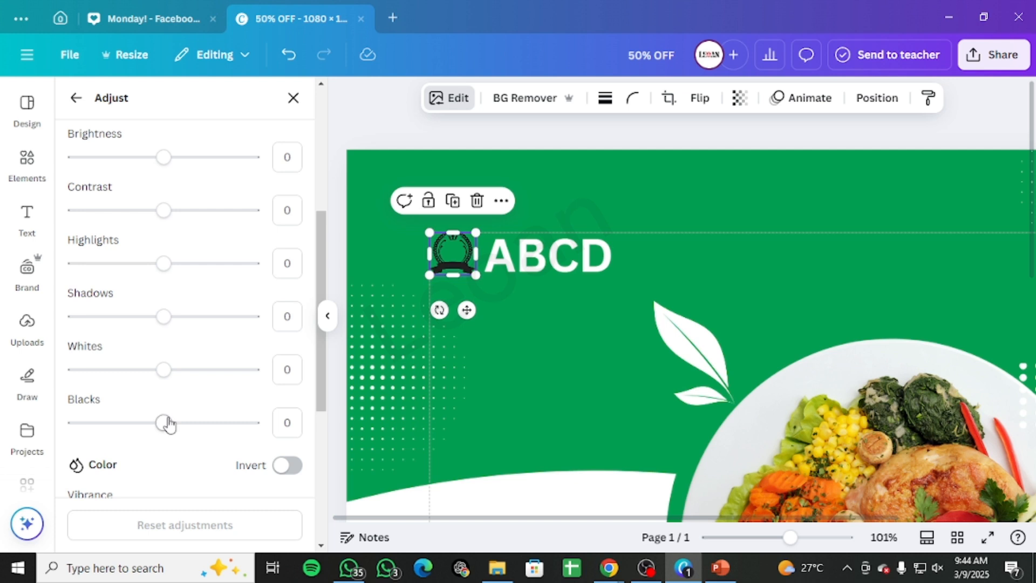
pyautogui.scroll(-3, 167, 423)
pyautogui.scroll(7, 167, 421)
pyautogui.scroll(-2, 162, 351)
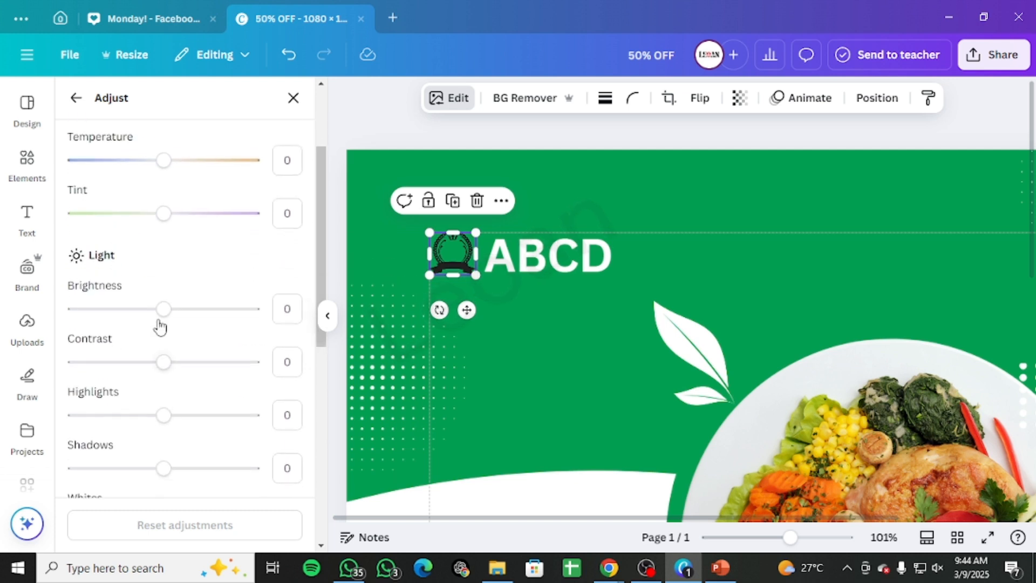
pyautogui.moveTo(160, 319); pyautogui.dragTo(253, 309)
pyautogui.scroll(-1, 215, 356)
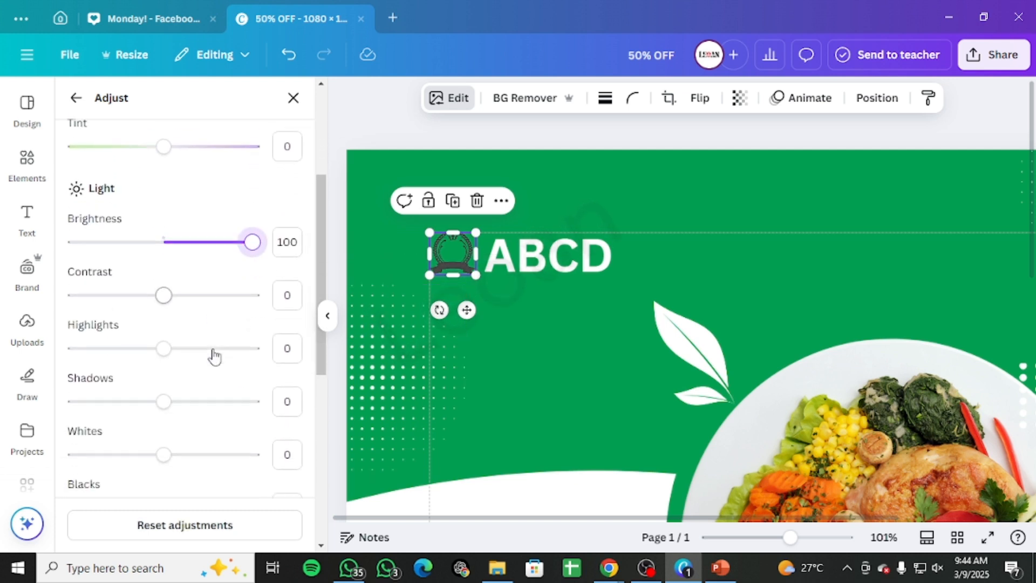
pyautogui.moveTo(162, 339); pyautogui.dragTo(252, 338)
# Step: Set the logo's blacks to -100 and its contrast and whites to 100, turning it white
pyautogui.scroll(-3, 270, 387)
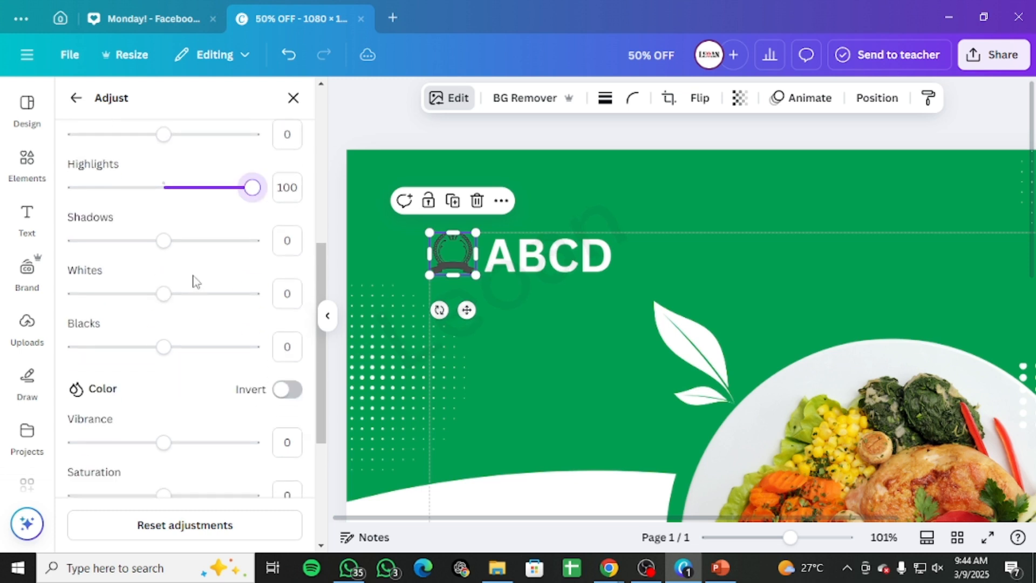
pyautogui.moveTo(163, 348); pyautogui.dragTo(47, 366)
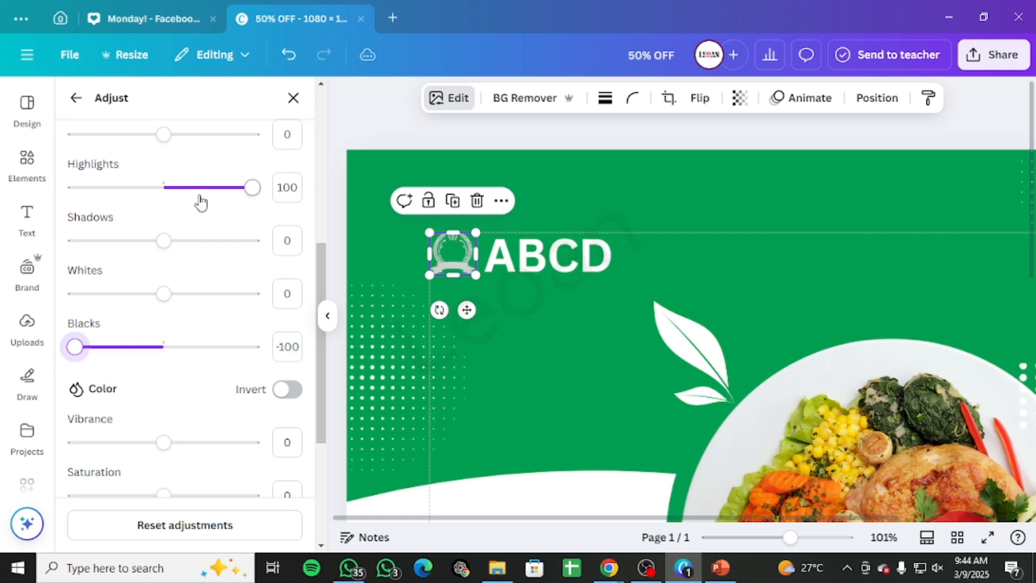
pyautogui.scroll(2, 197, 210)
pyautogui.moveTo(162, 210); pyautogui.dragTo(281, 224)
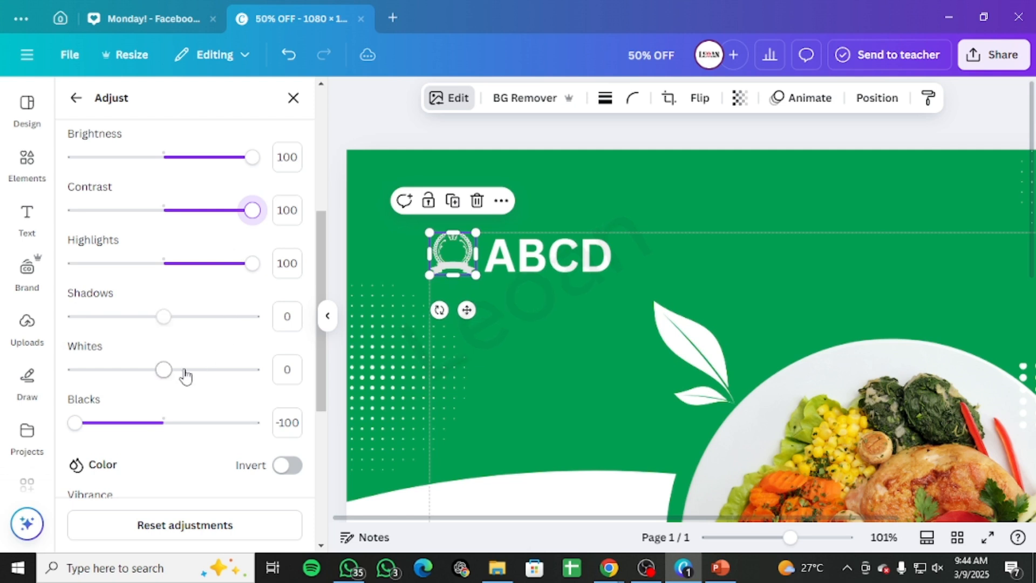
pyautogui.moveTo(162, 370); pyautogui.dragTo(363, 371)
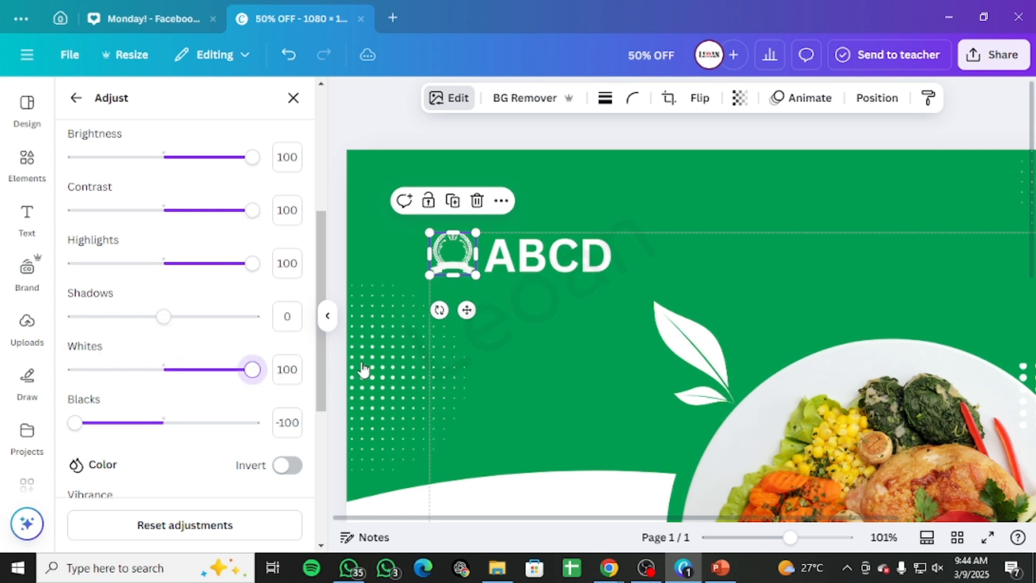
# Step: Change the ABCD text's font to Inter in the Medium weight
pyautogui.click(549, 309)
pyautogui.click(468, 270)
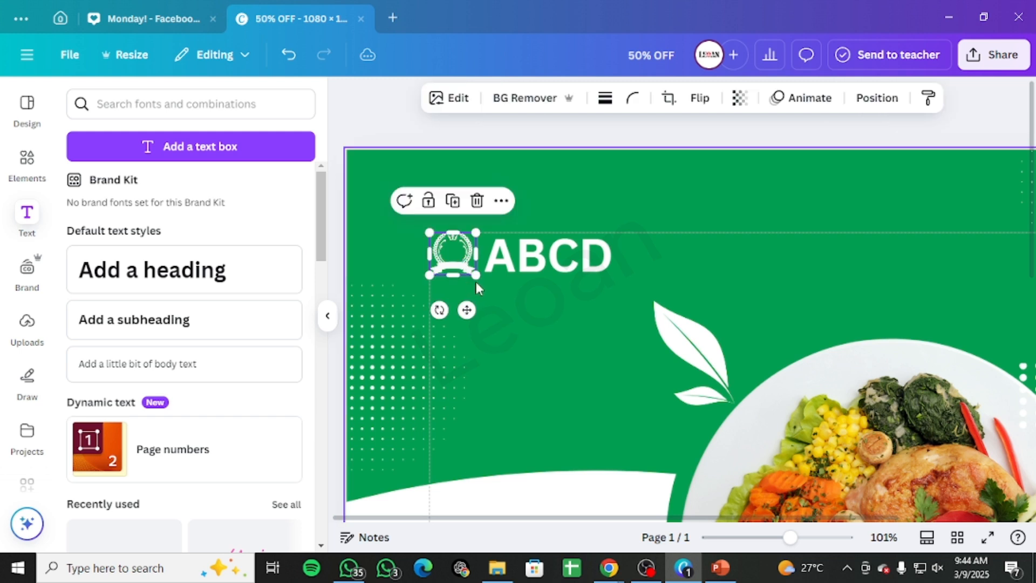
pyautogui.moveTo(476, 274); pyautogui.dragTo(520, 253)
pyautogui.click(518, 247)
pyautogui.click(397, 97)
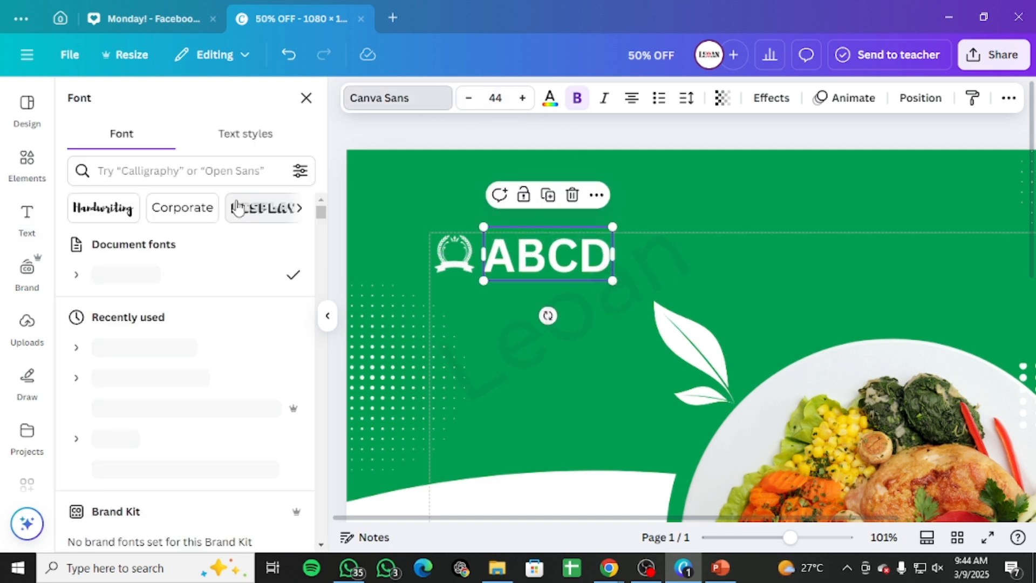
pyautogui.click(152, 406)
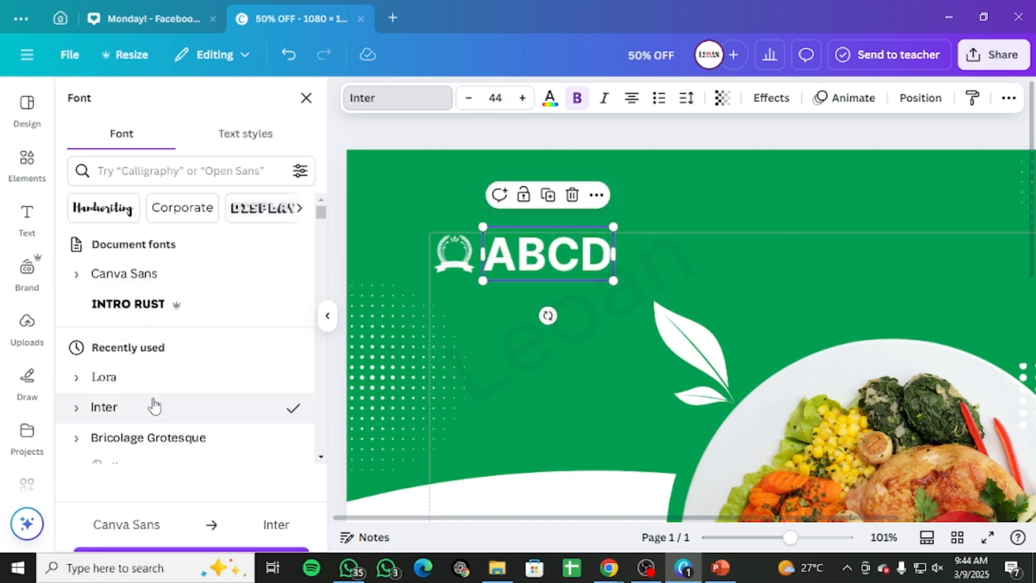
pyautogui.click(85, 413)
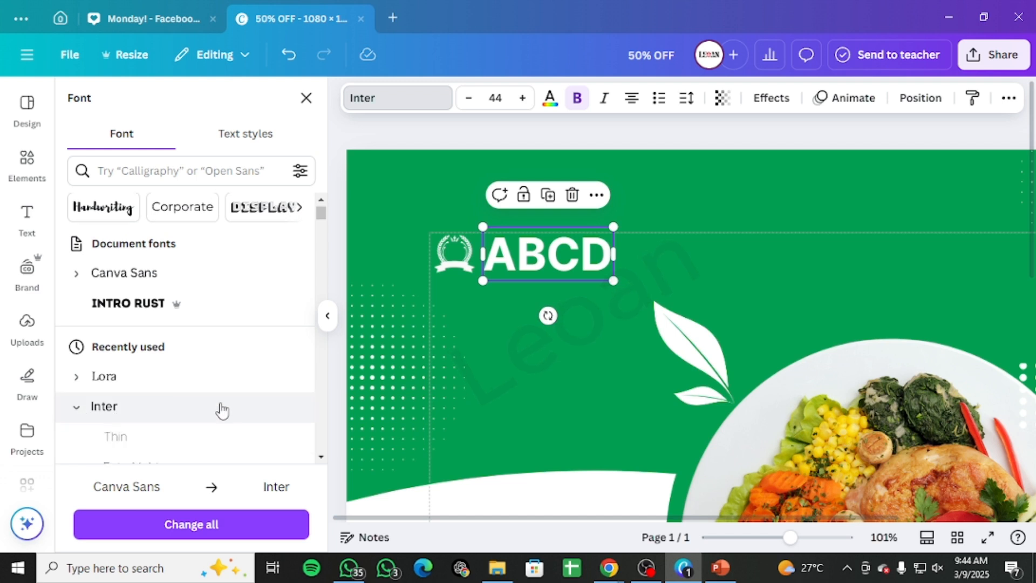
pyautogui.scroll(-3, 167, 424)
pyautogui.click(167, 418)
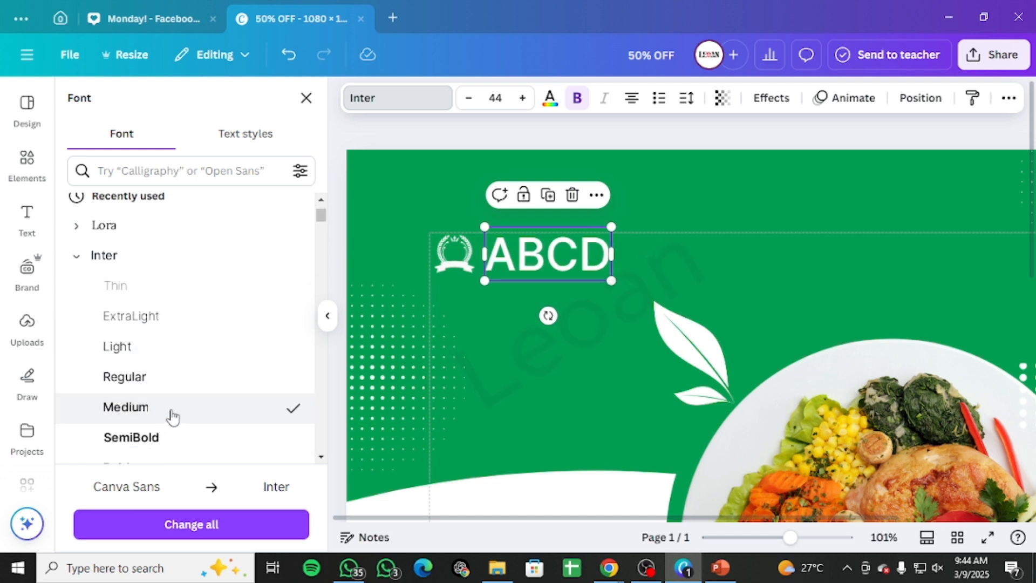
# Step: Shrink the ABCD text to font size 25.5 and keep it beside the logo
pyautogui.moveTo(605, 285); pyautogui.dragTo(589, 272)
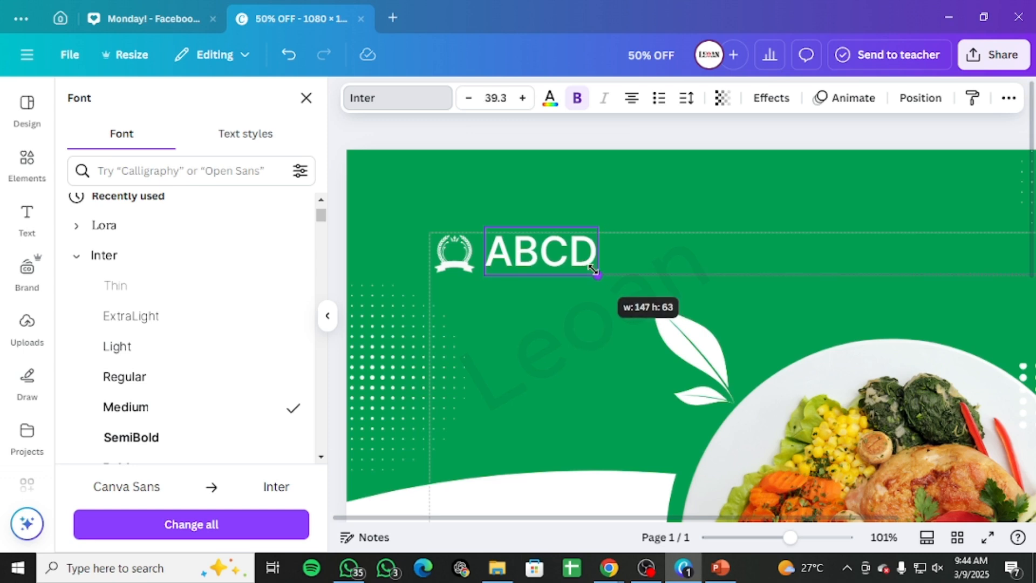
pyautogui.moveTo(528, 241); pyautogui.dragTo(523, 247)
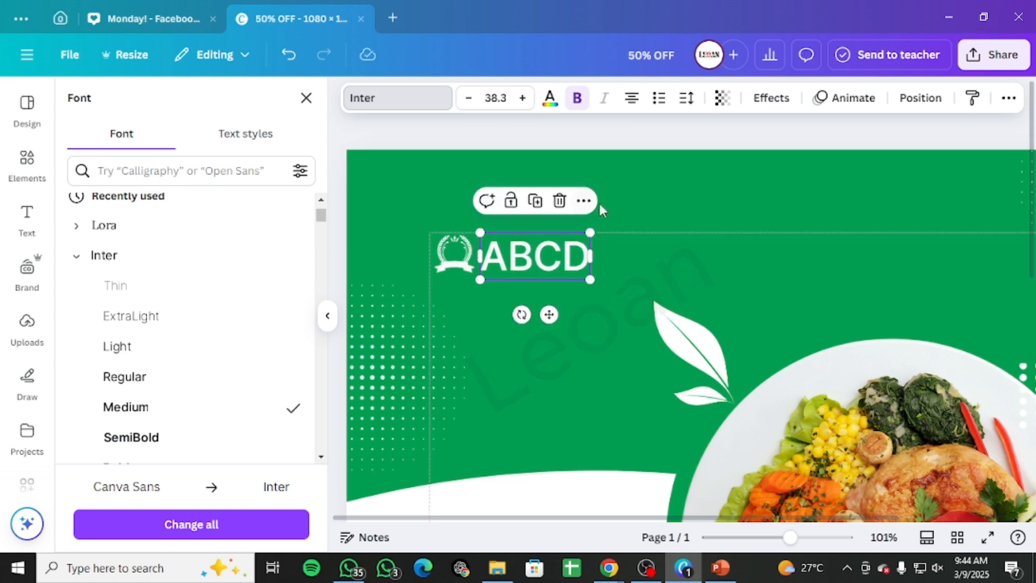
pyautogui.click(626, 194)
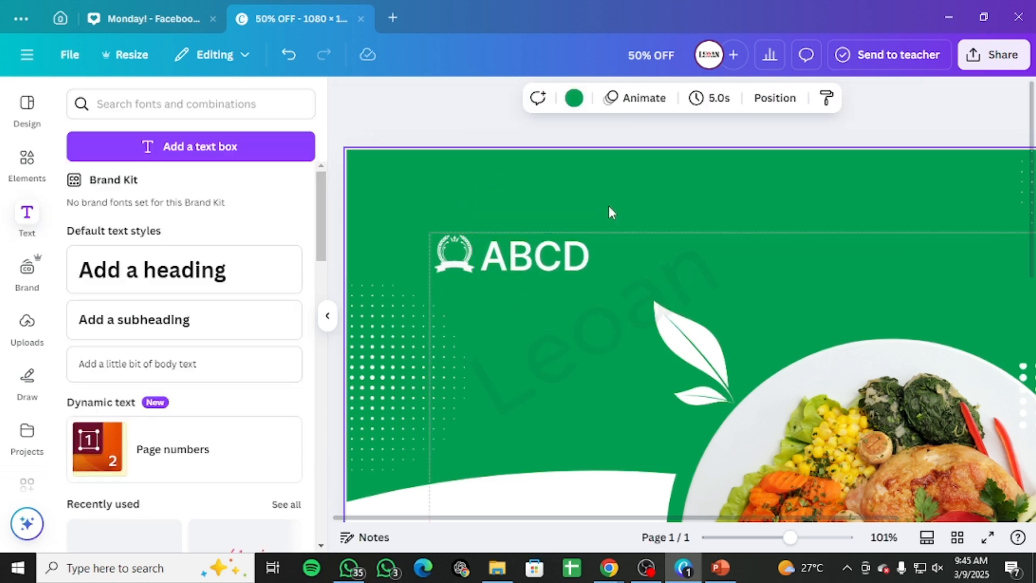
pyautogui.scroll(-5, 609, 206)
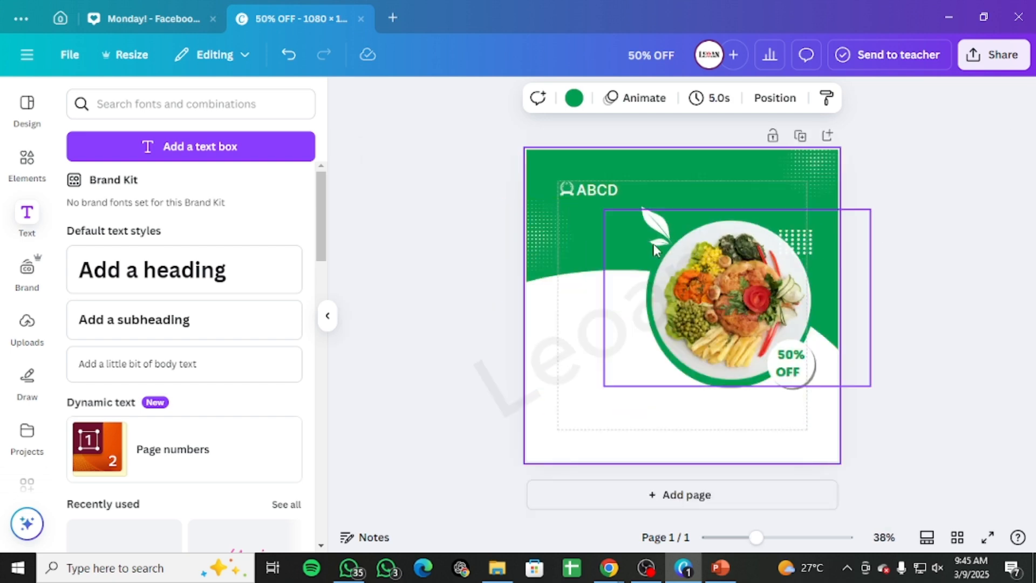
pyautogui.click(885, 231)
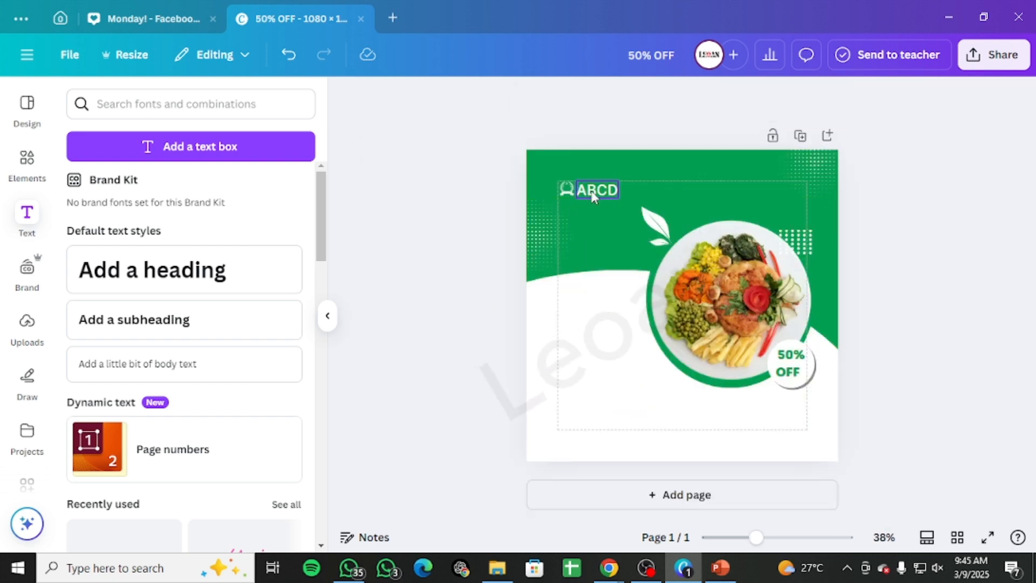
pyautogui.moveTo(767, 541); pyautogui.dragTo(781, 542)
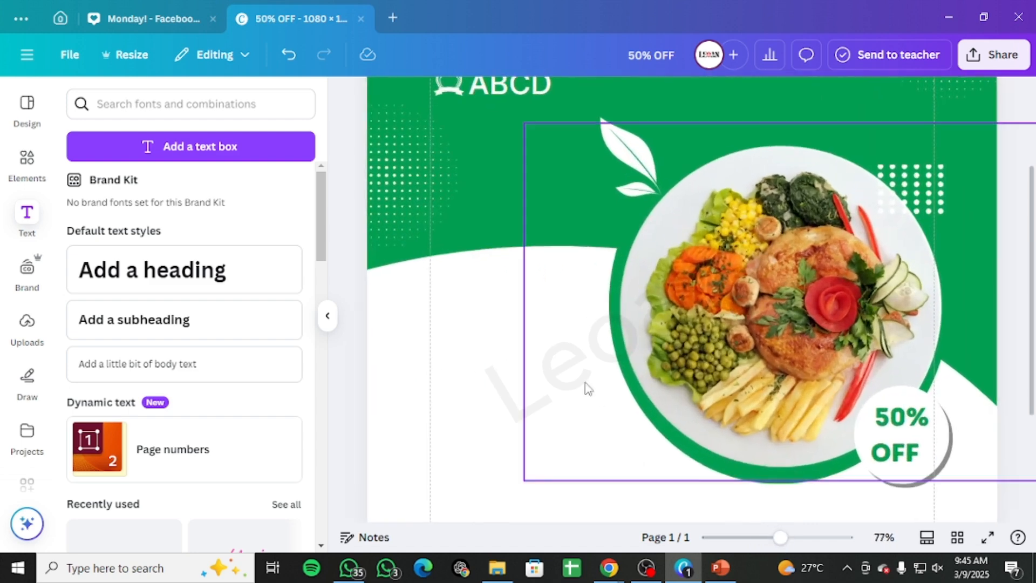
pyautogui.scroll(3, 495, 313)
pyautogui.click(499, 231)
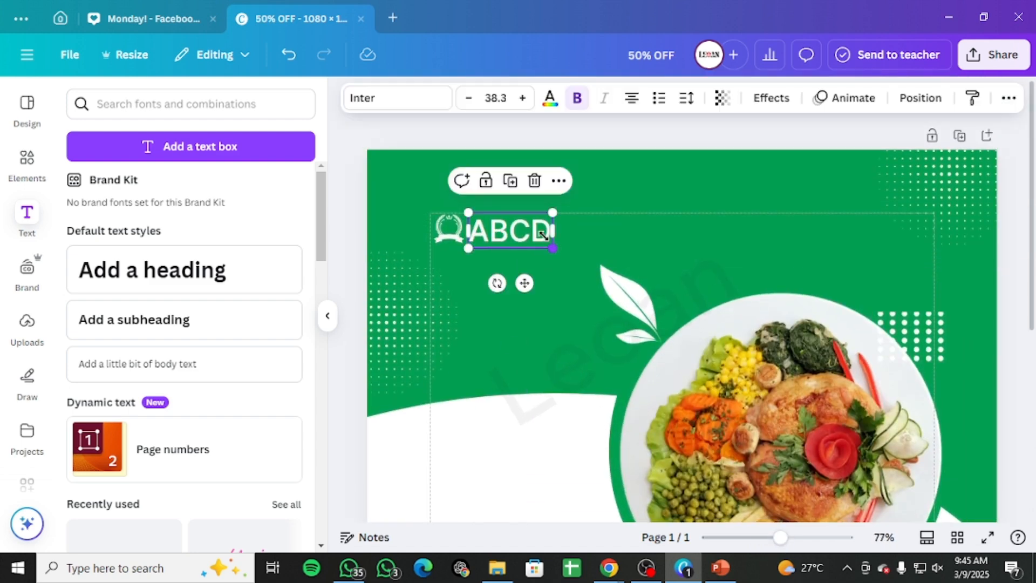
pyautogui.moveTo(543, 235); pyautogui.dragTo(526, 228)
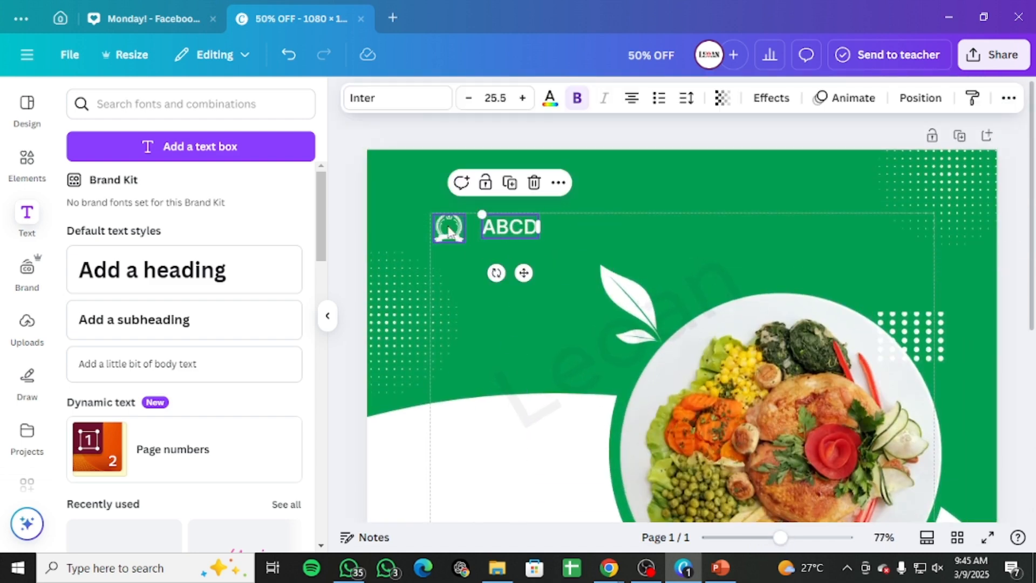
# Step: Shrink the wreath logo to match the smaller brand text
pyautogui.click(448, 231)
pyautogui.moveTo(465, 241); pyautogui.dragTo(482, 223)
pyautogui.scroll(-3, 157, 343)
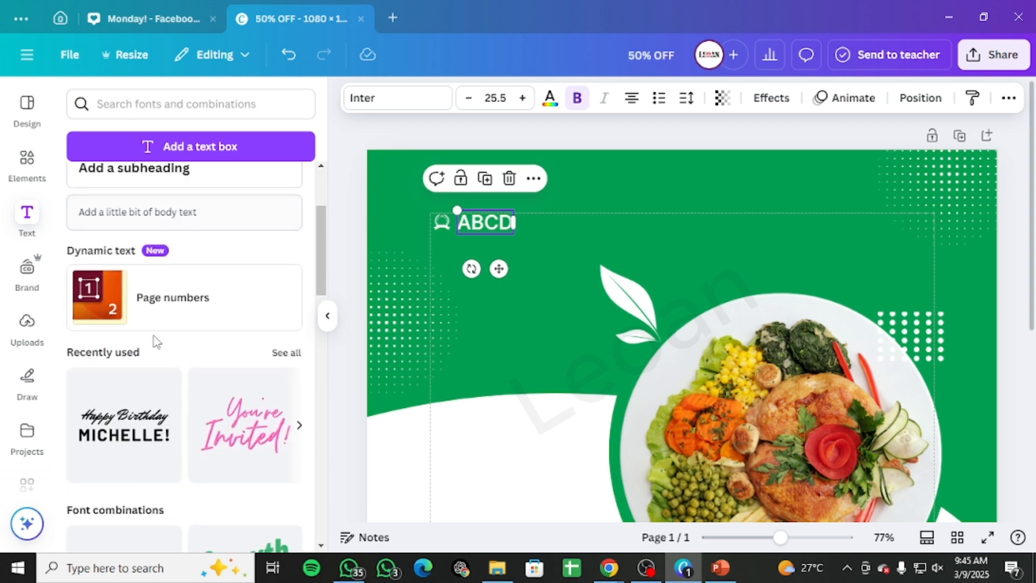
# Step: Change the brand text font to Bricolage Grotesque
pyautogui.click(427, 98)
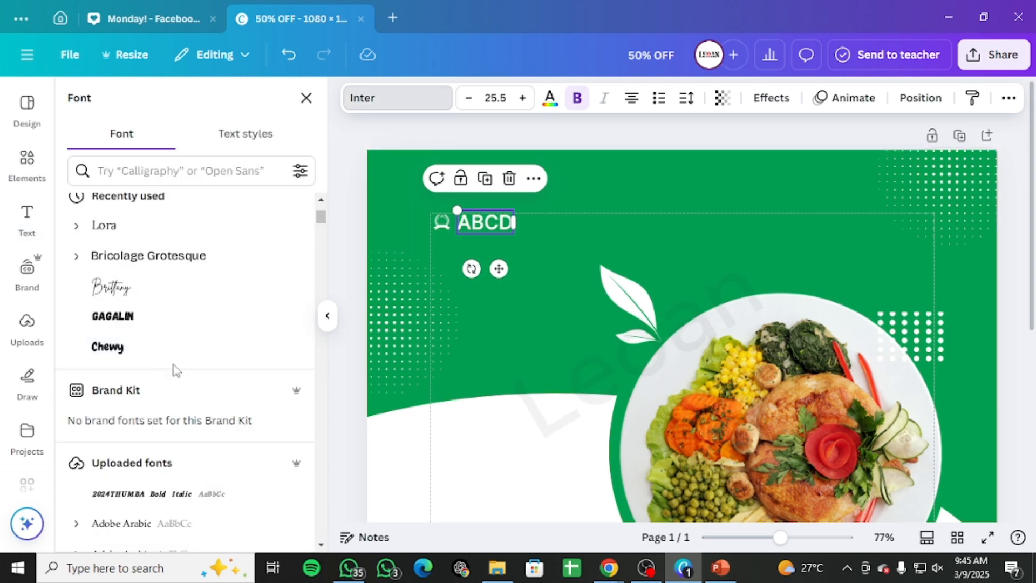
pyautogui.scroll(-4, 171, 373)
pyautogui.scroll(3, 162, 346)
pyautogui.click(140, 271)
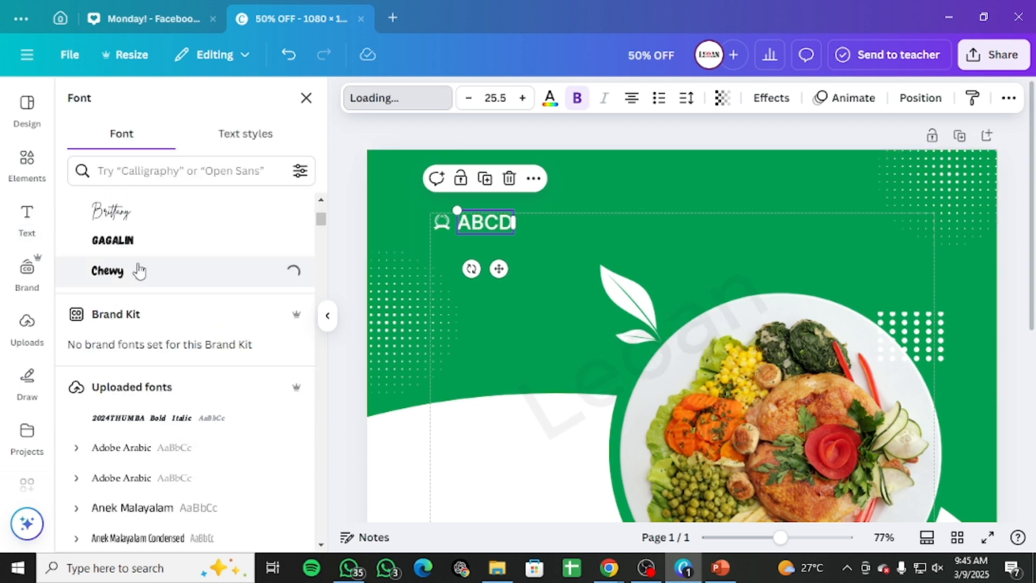
pyautogui.scroll(4, 139, 271)
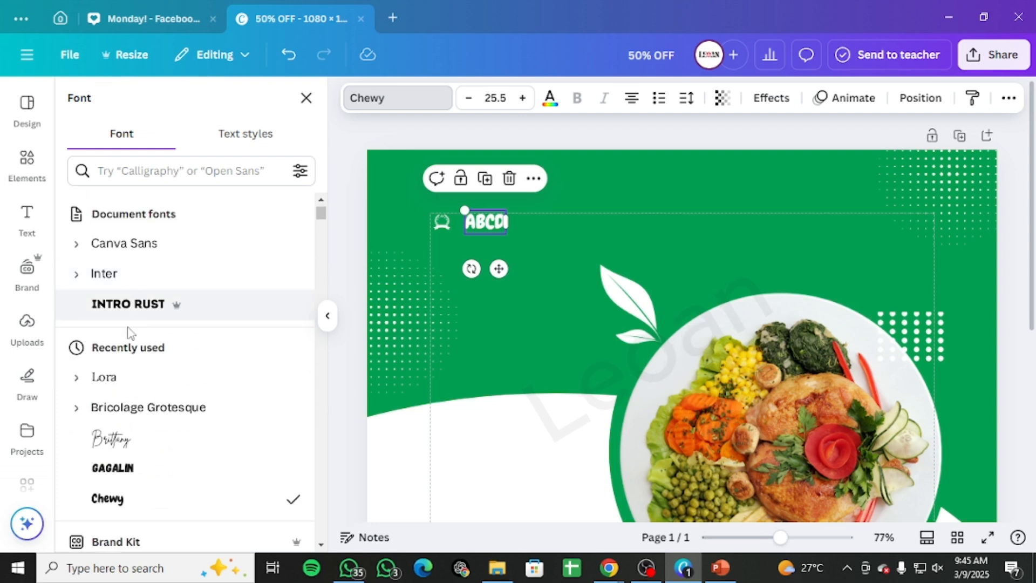
pyautogui.click(99, 409)
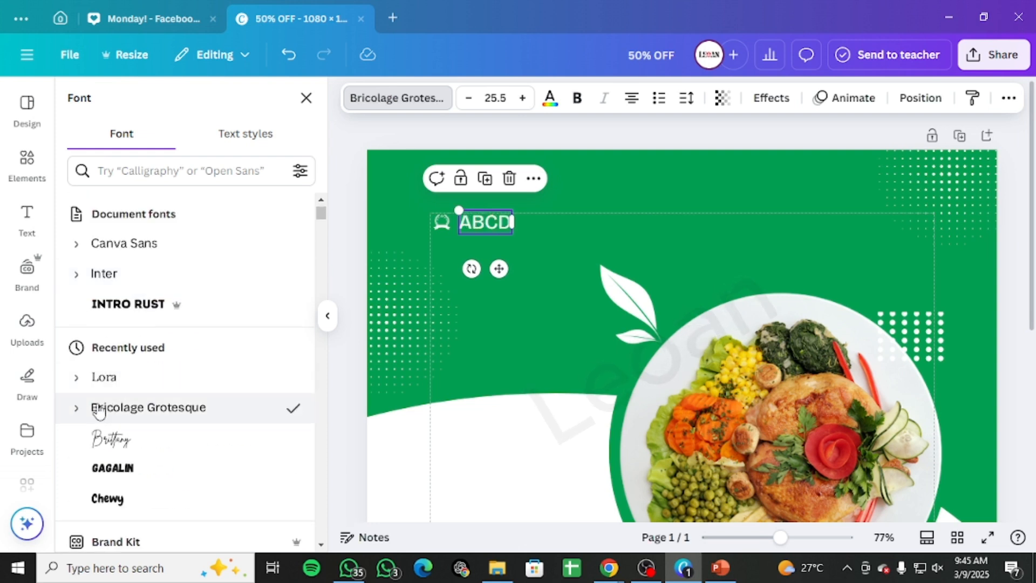
# Step: Retype the brand text as Abcd and nudge it next to the logo
pyautogui.doubleClick(472, 229)
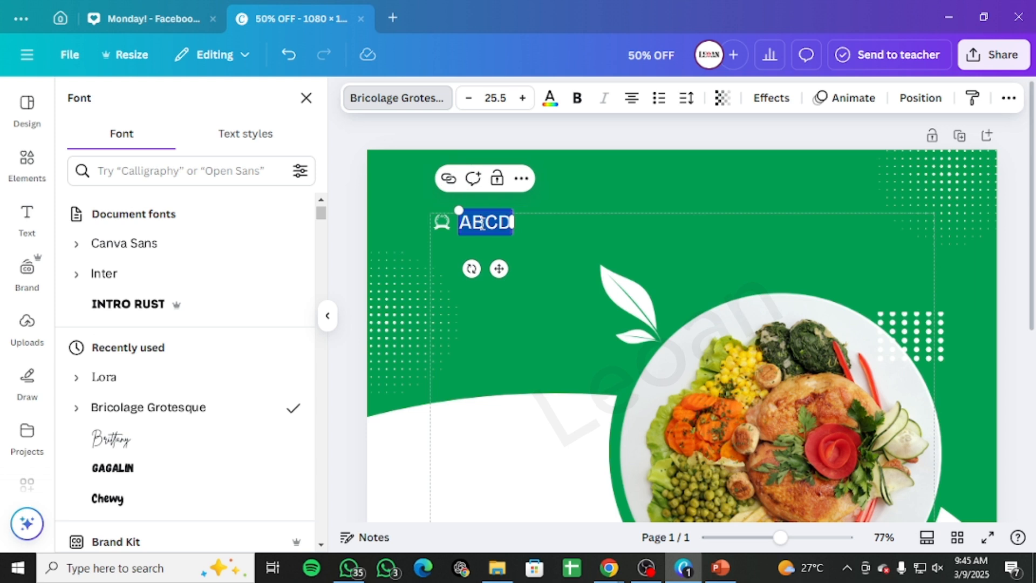
pyautogui.write('A')
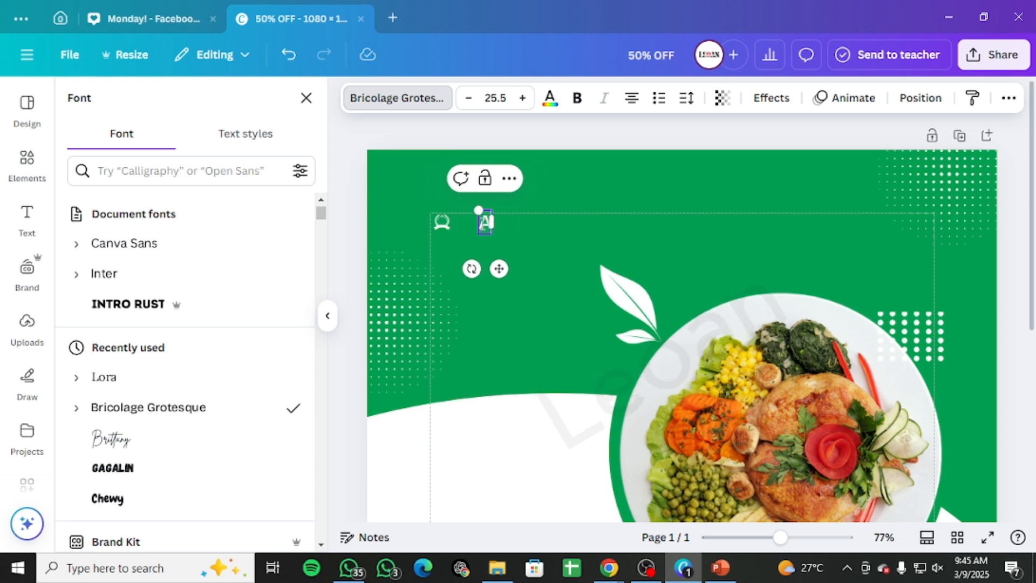
pyautogui.write('bcd')
pyautogui.click(587, 245)
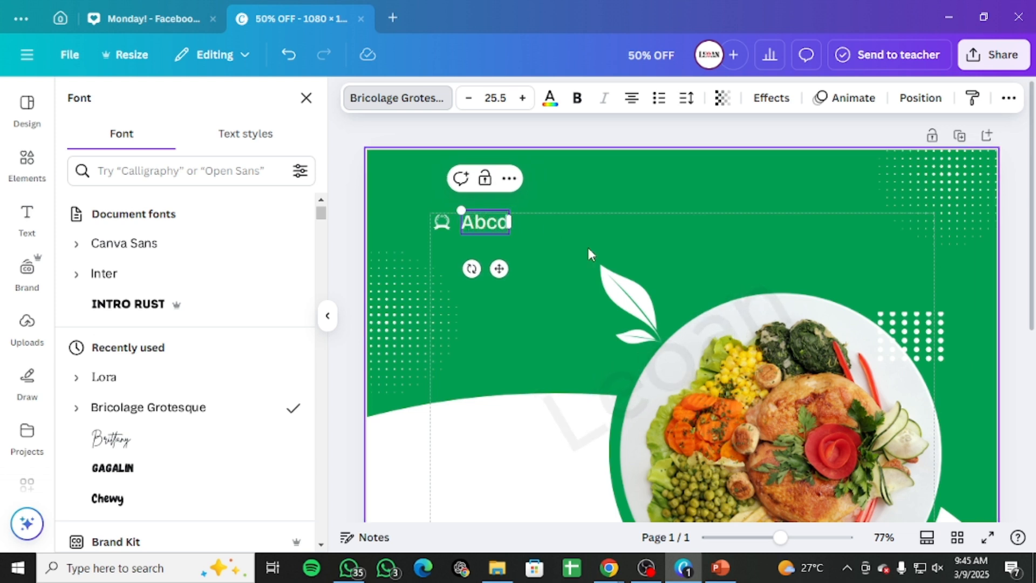
pyautogui.click(481, 224)
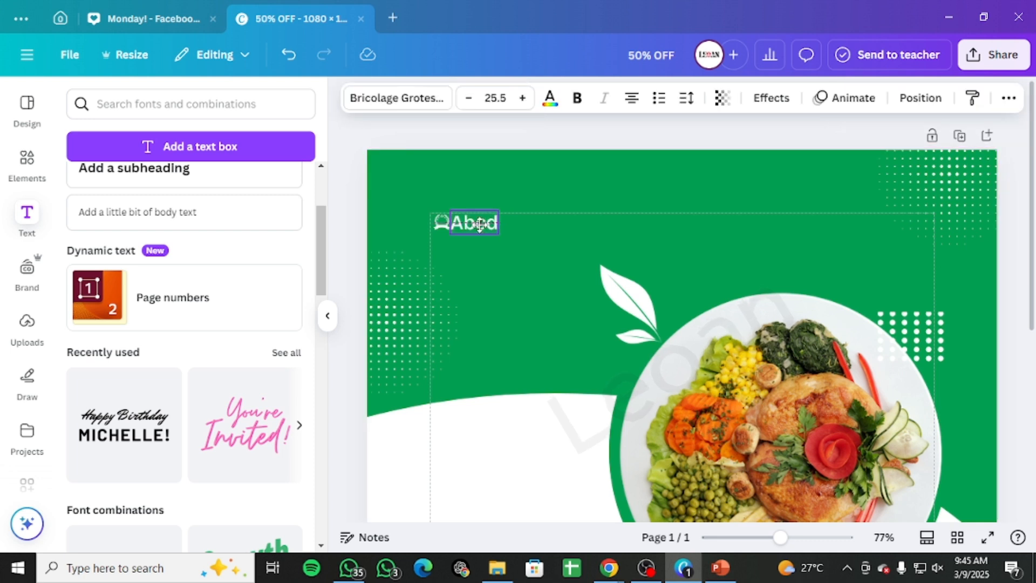
pyautogui.moveTo(481, 224); pyautogui.dragTo(488, 224)
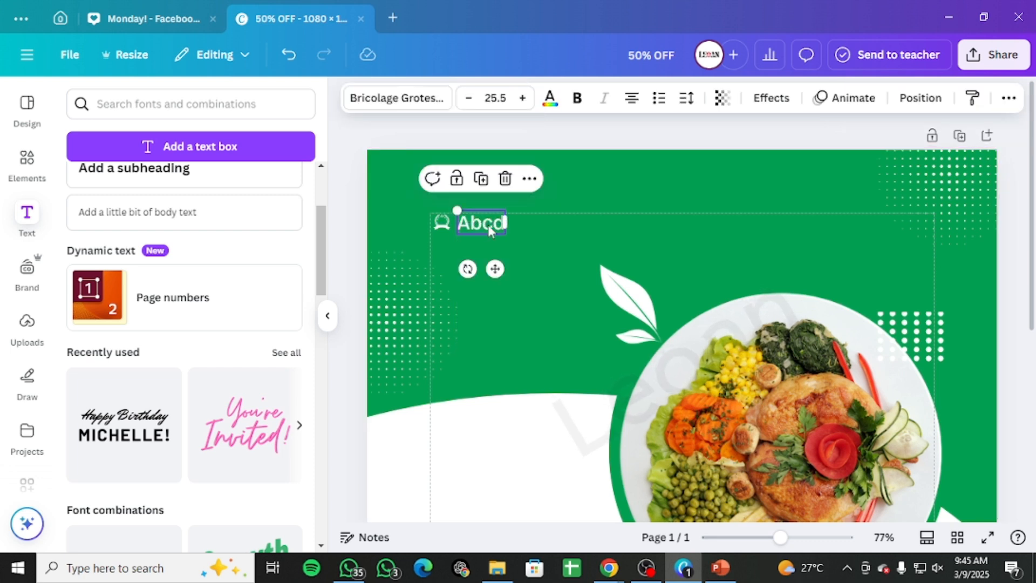
pyautogui.press('Left')
pyautogui.press('Left')
pyautogui.press('Left')
pyautogui.press('Left')
pyautogui.press('Left')
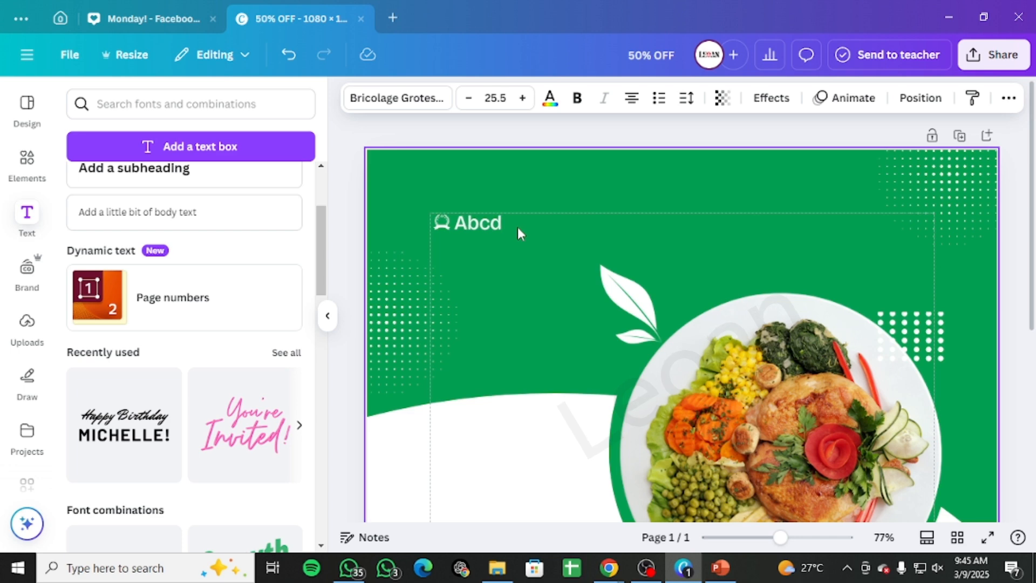
pyautogui.click(794, 132)
pyautogui.scroll(-2, 799, 162)
pyautogui.scroll(-1, 790, 179)
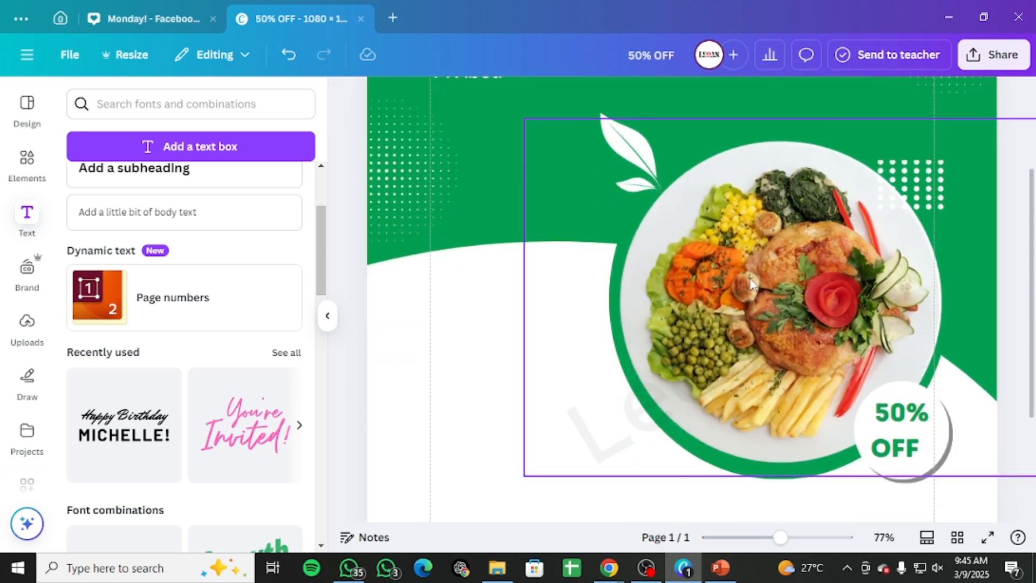
pyautogui.scroll(3, 752, 270)
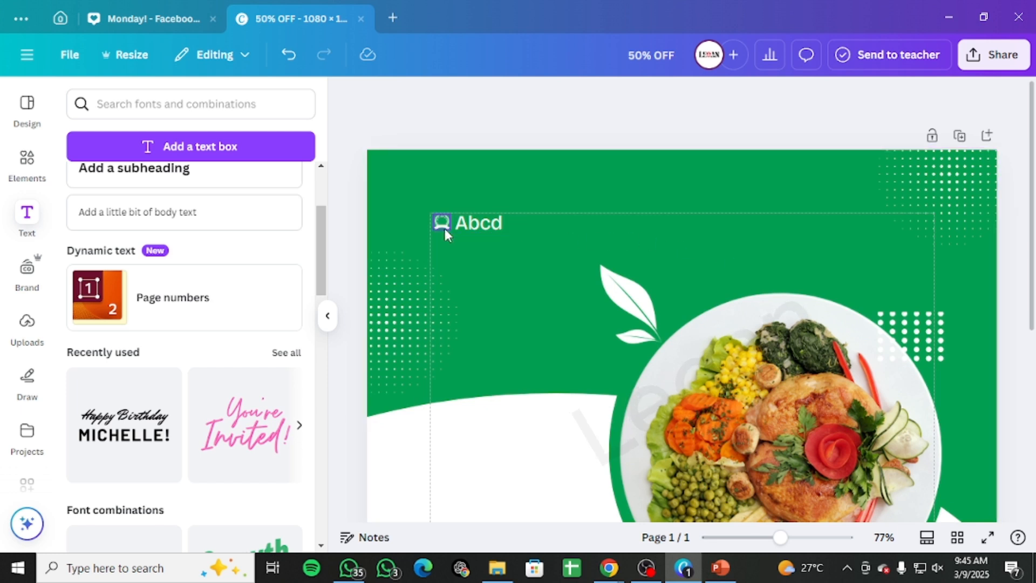
# Step: Try orange and gold colours on the Abcd brand text, then return it to the near-white #fbfcfc colour
pyautogui.click(495, 222)
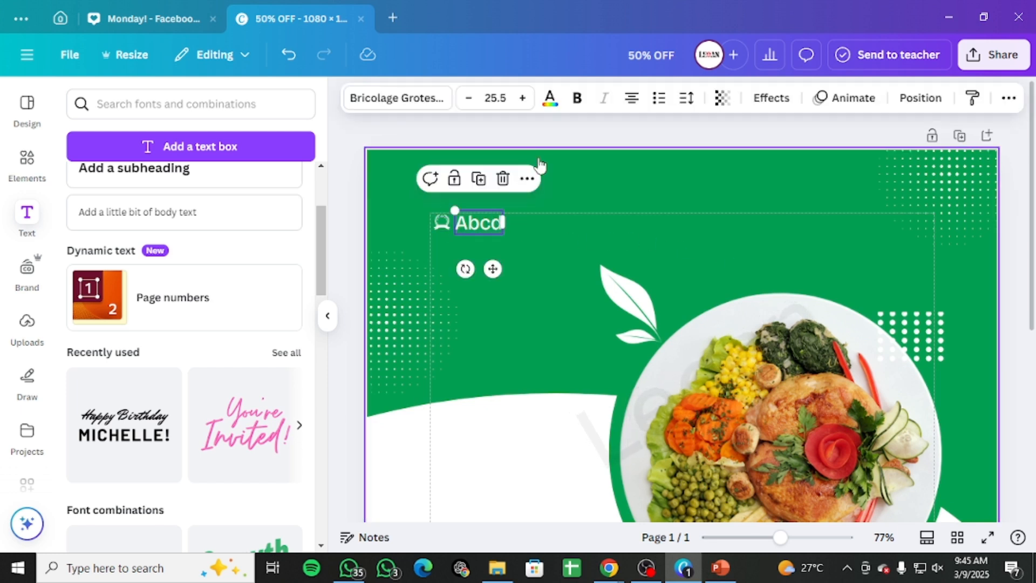
pyautogui.click(550, 98)
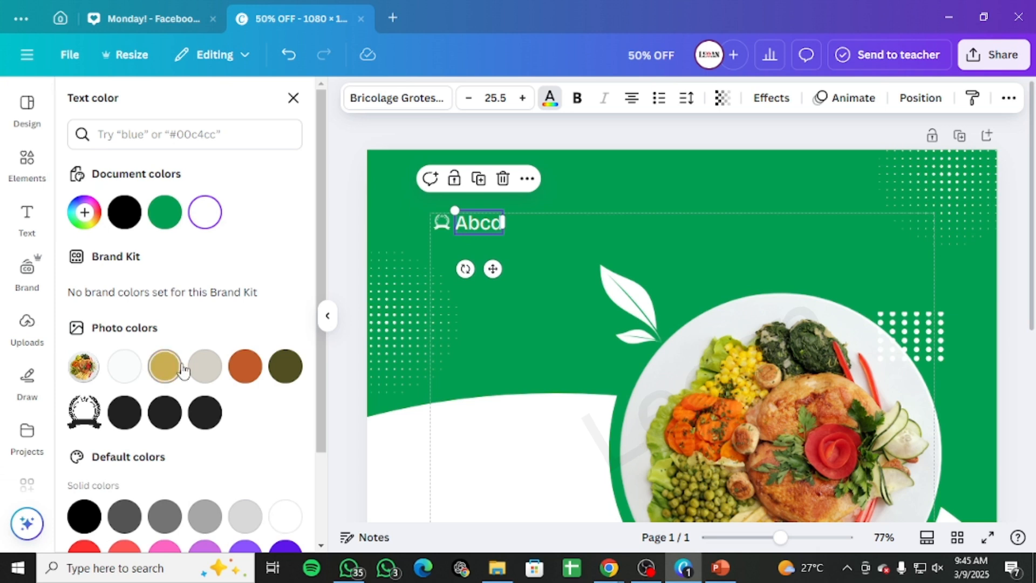
pyautogui.click(251, 376)
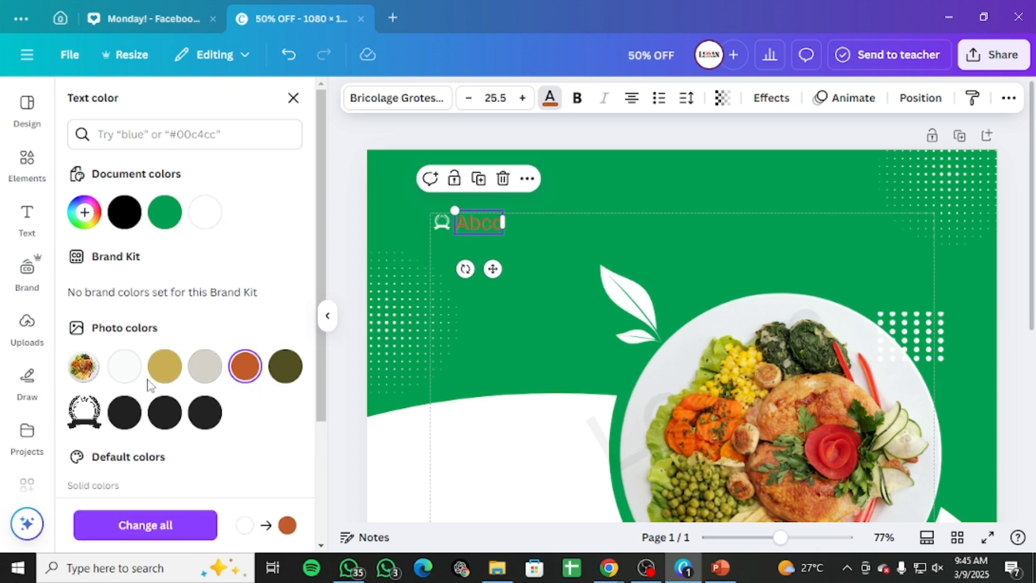
pyautogui.click(164, 367)
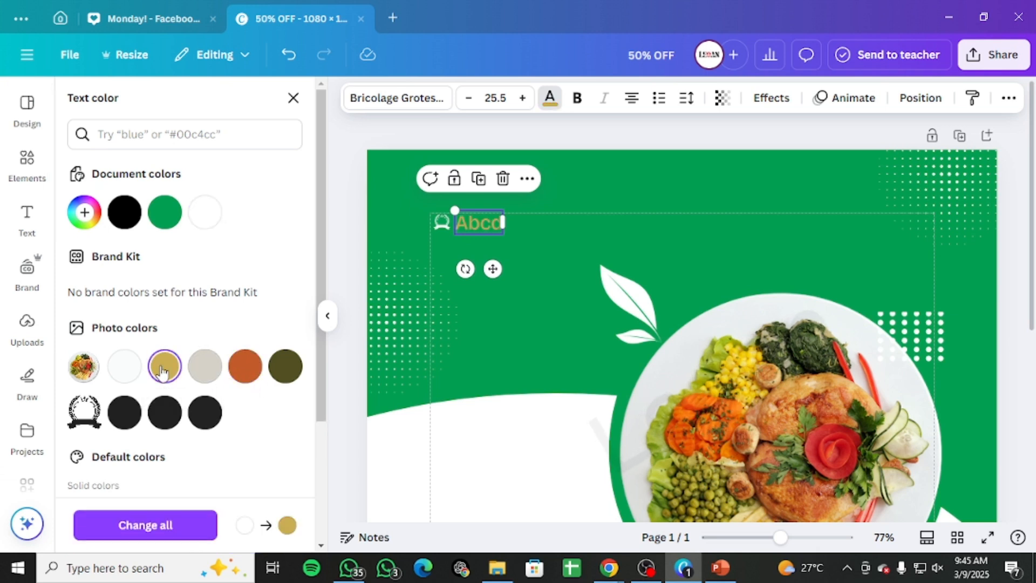
pyautogui.click(130, 369)
pyautogui.click(645, 190)
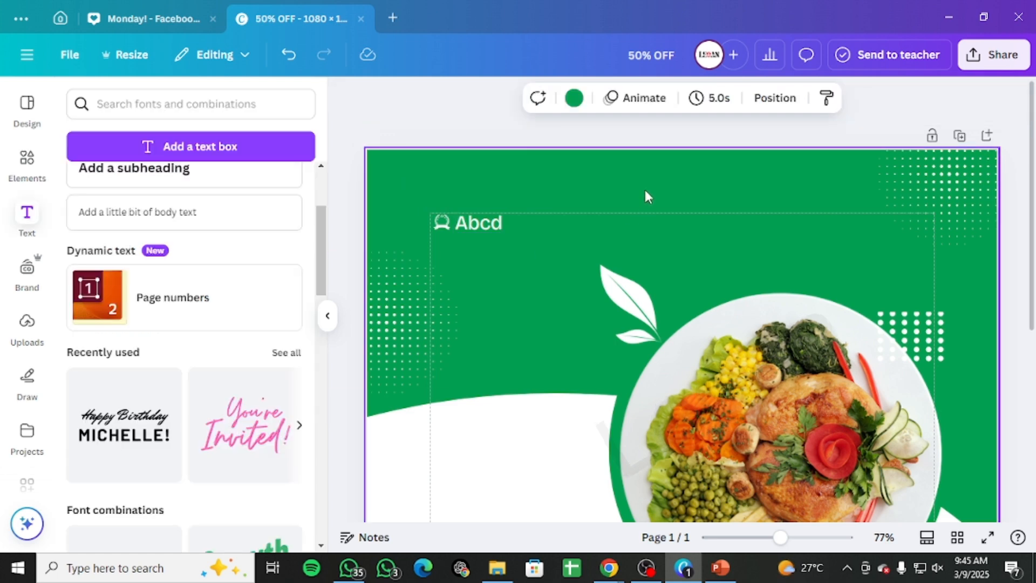
# Step: Add a body text box below the logo area and clear its placeholder text
pyautogui.scroll(-5, 698, 361)
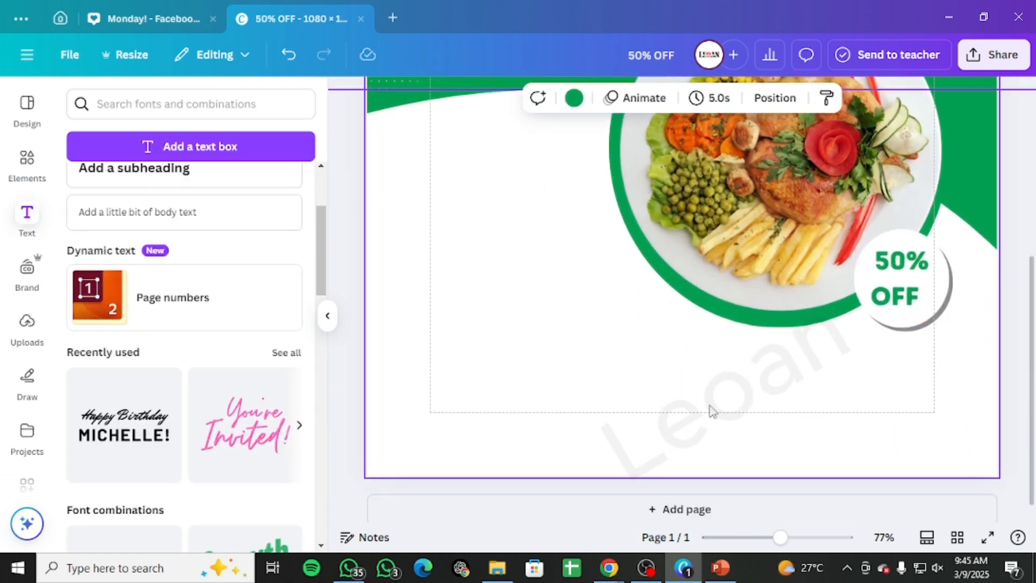
pyautogui.scroll(1, 605, 378)
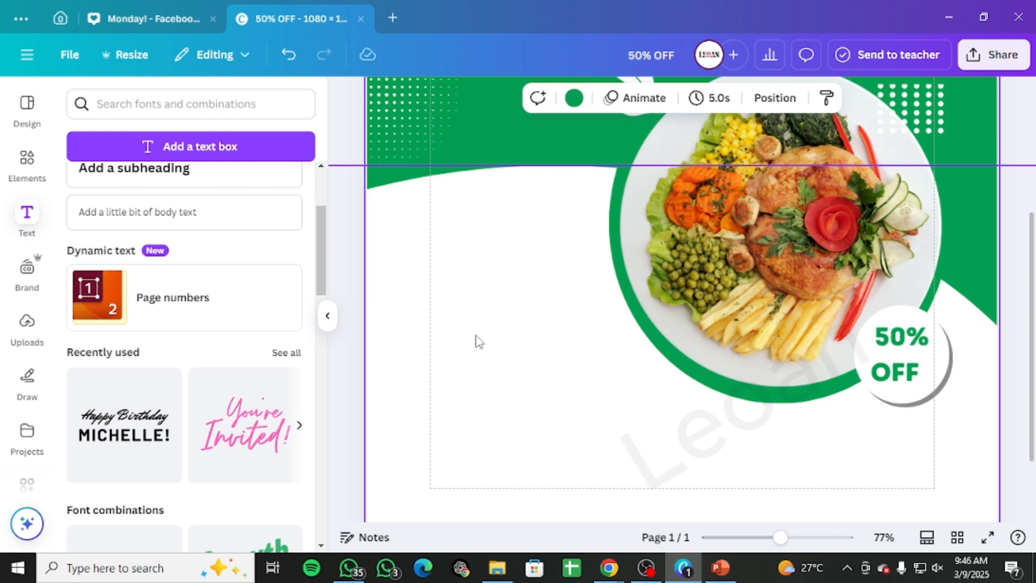
pyautogui.click(193, 155)
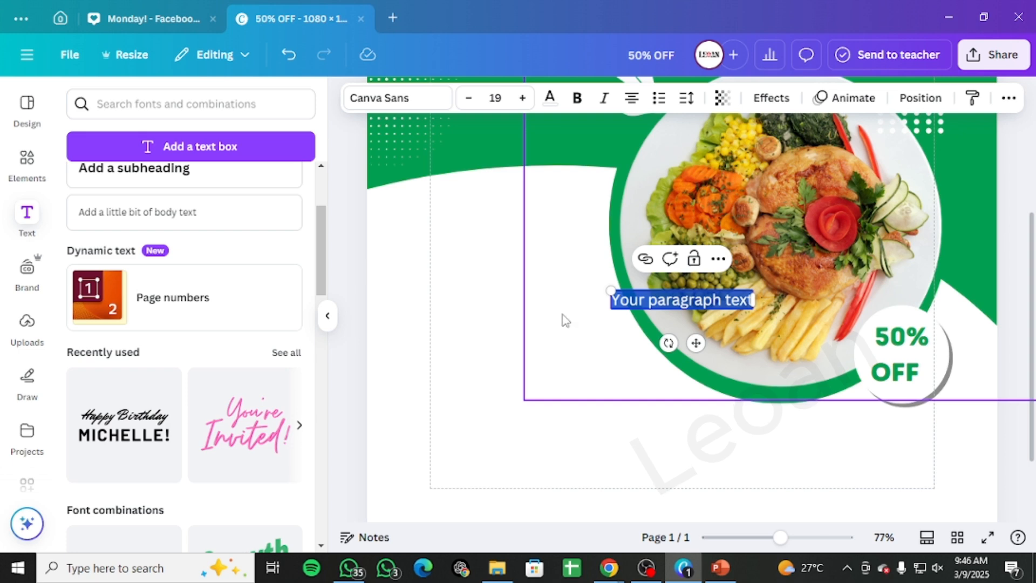
pyautogui.press('BackSpace')
pyautogui.click(491, 298)
# Step: Add a heading text box to the design and delete its placeholder text
pyautogui.scroll(3, 153, 294)
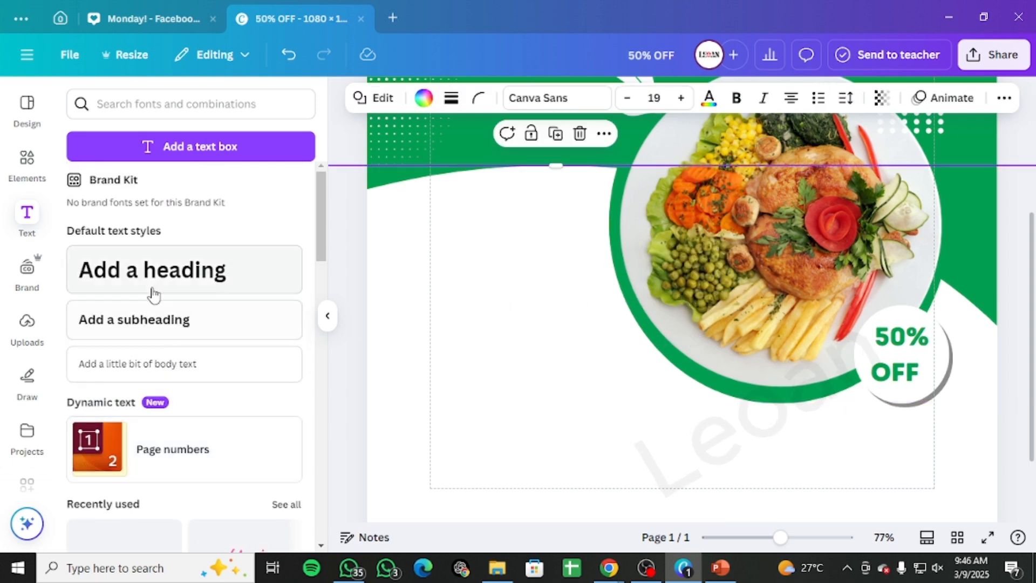
pyautogui.click(153, 294)
pyautogui.press('BackSpace')
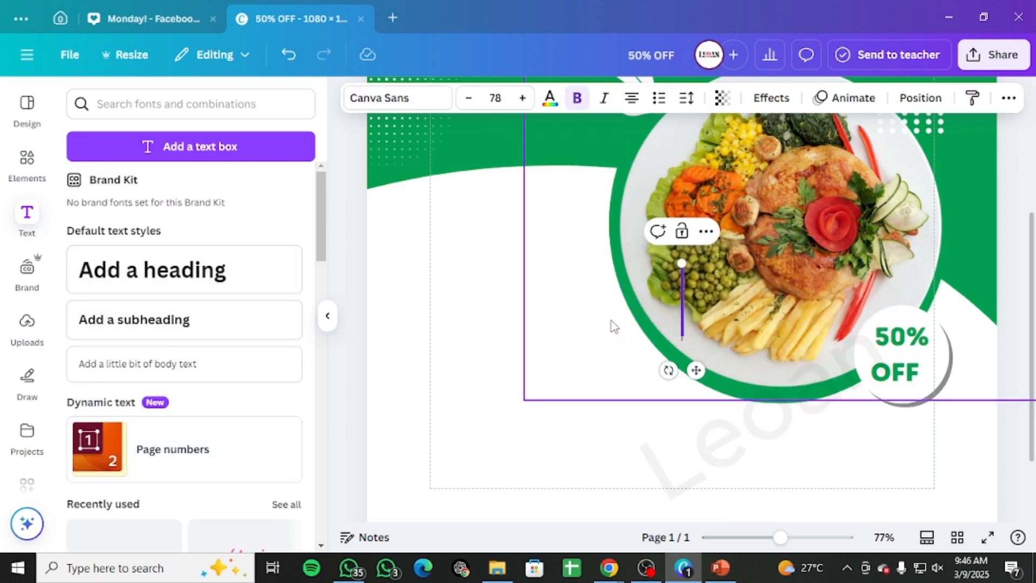
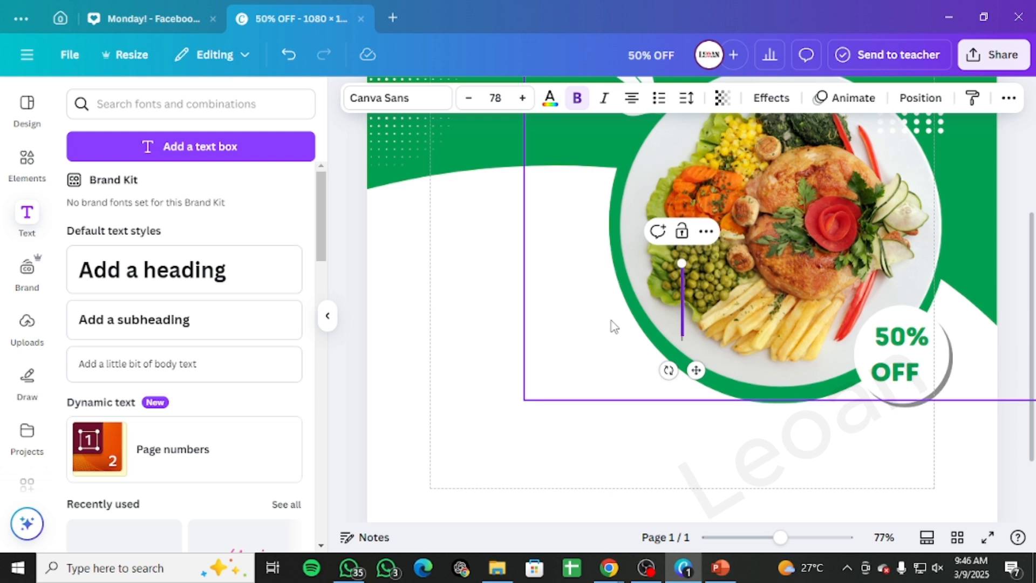
# Step: Enter Spicy Food as the heading text
pyautogui.write('Spi')
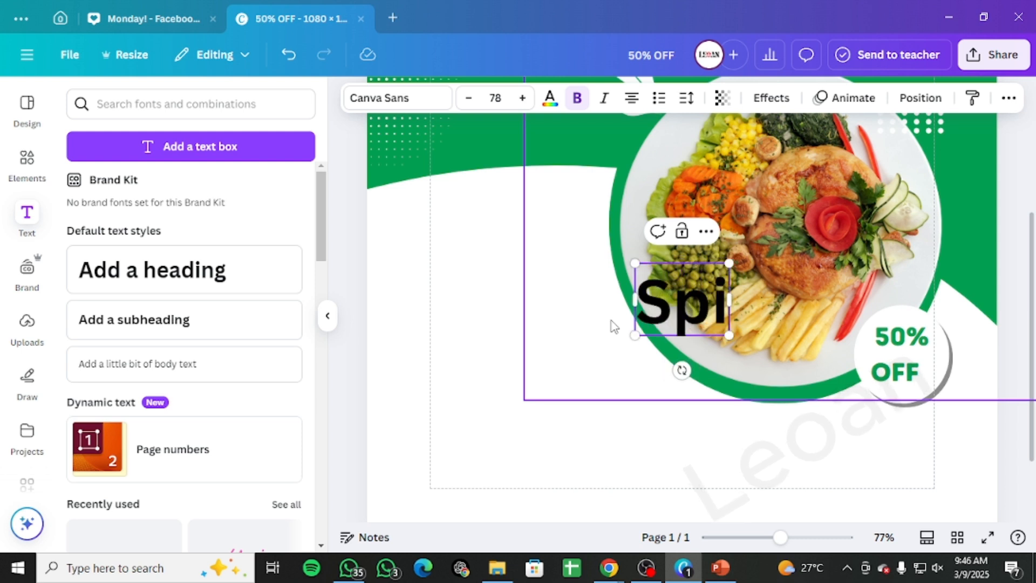
pyautogui.write('cy')
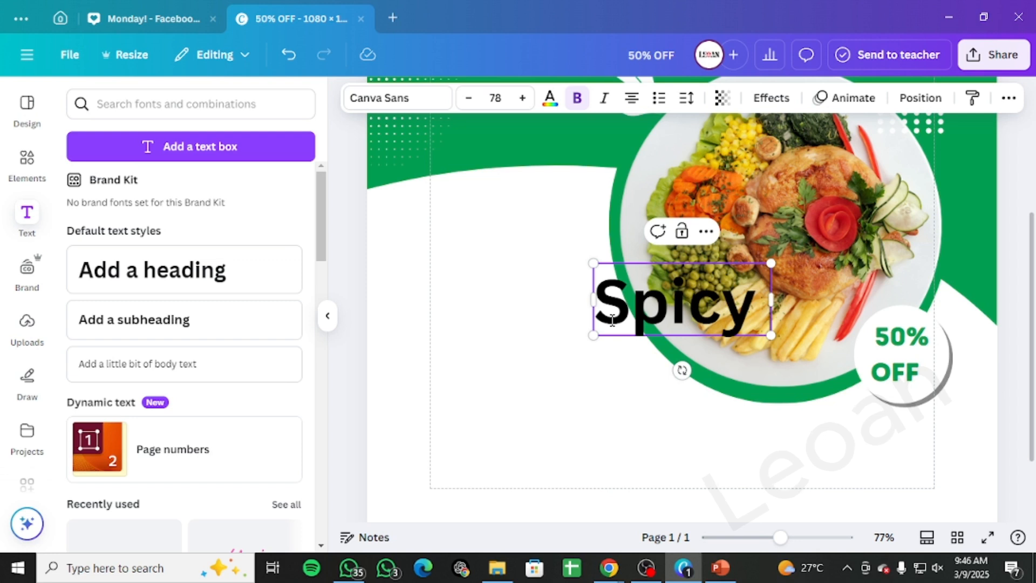
pyautogui.write('Food')
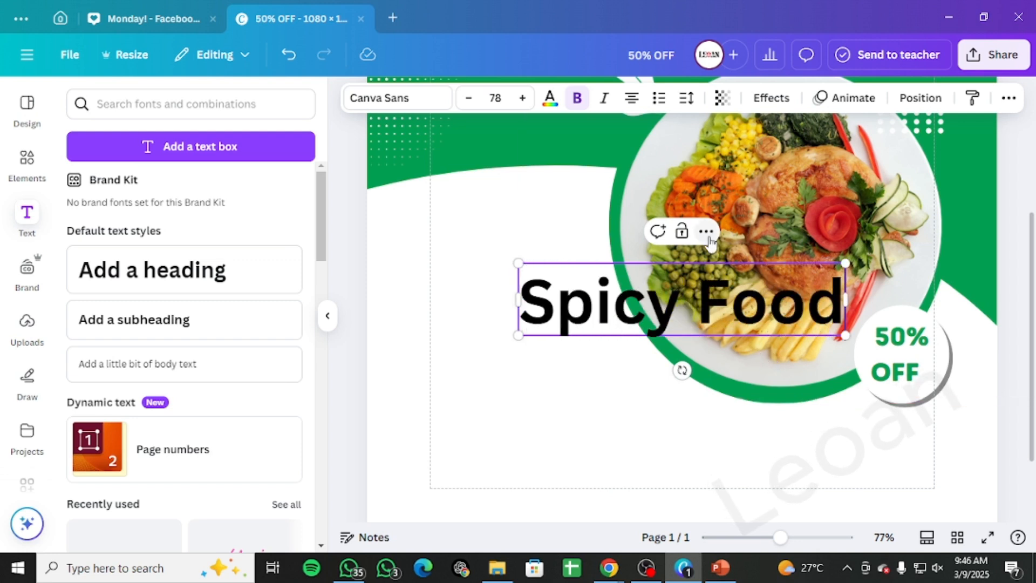
# Step: Shrink the Spicy Food heading to about 36.5 and place it to the left of the plate
pyautogui.click(649, 406)
pyautogui.moveTo(669, 295); pyautogui.dragTo(560, 340)
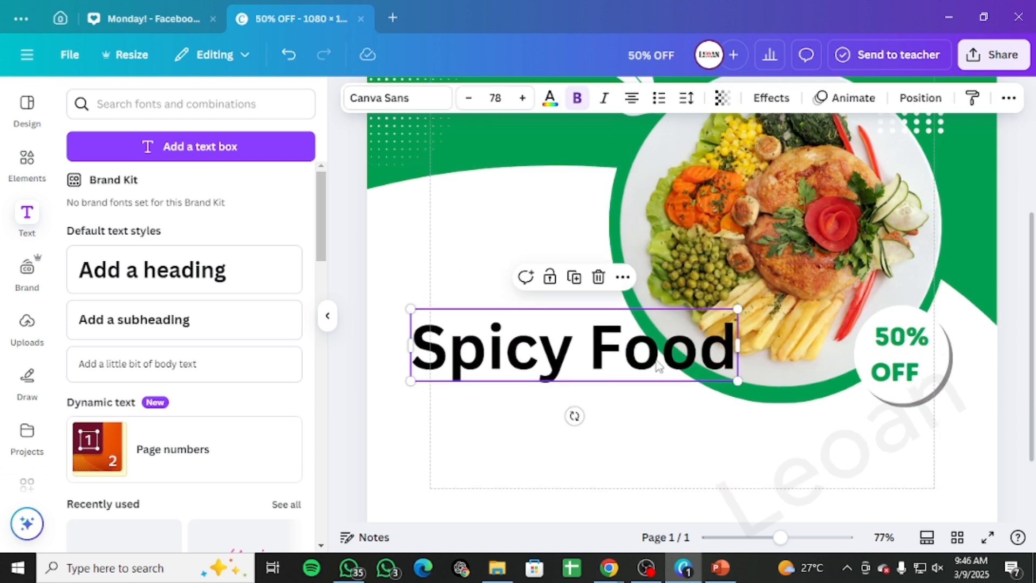
pyautogui.moveTo(735, 381); pyautogui.dragTo(563, 340)
pyautogui.moveTo(507, 320); pyautogui.dragTo(541, 322)
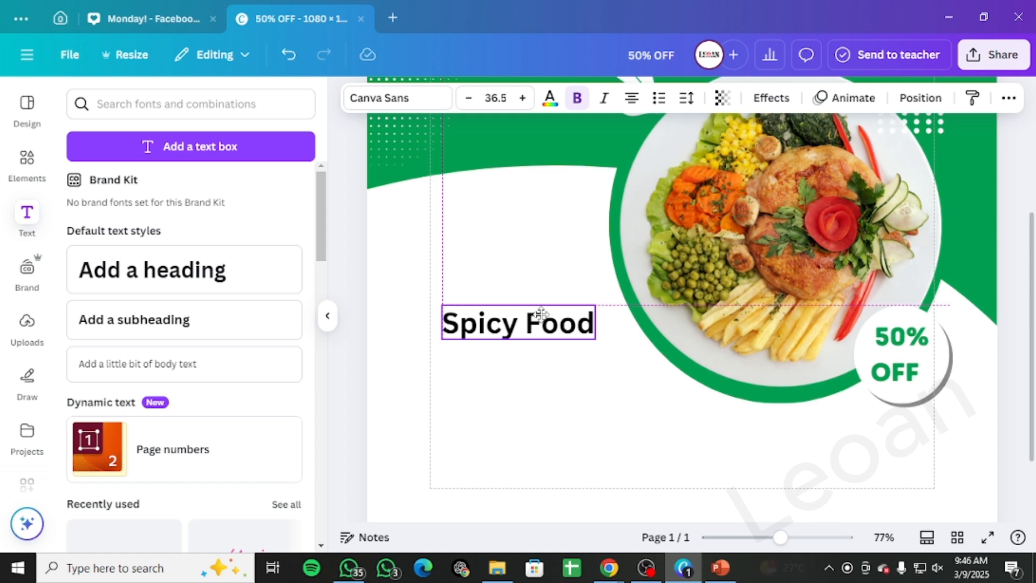
# Step: Duplicate the heading below itself and retype the copy as Fresh & Healthy
pyautogui.hotkey('ctrl', 'd')
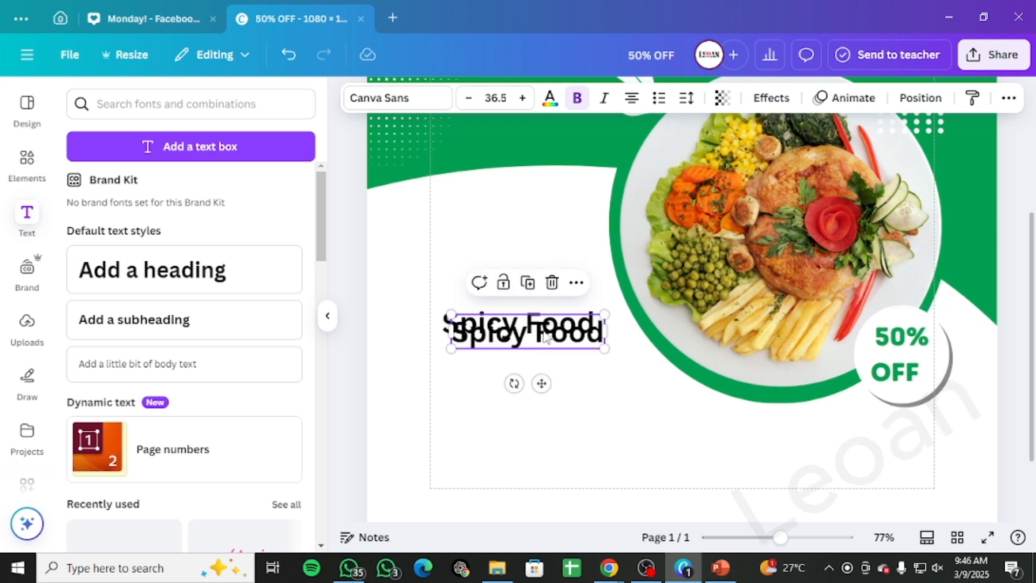
pyautogui.moveTo(544, 331); pyautogui.dragTo(535, 349)
pyautogui.doubleClick(536, 354)
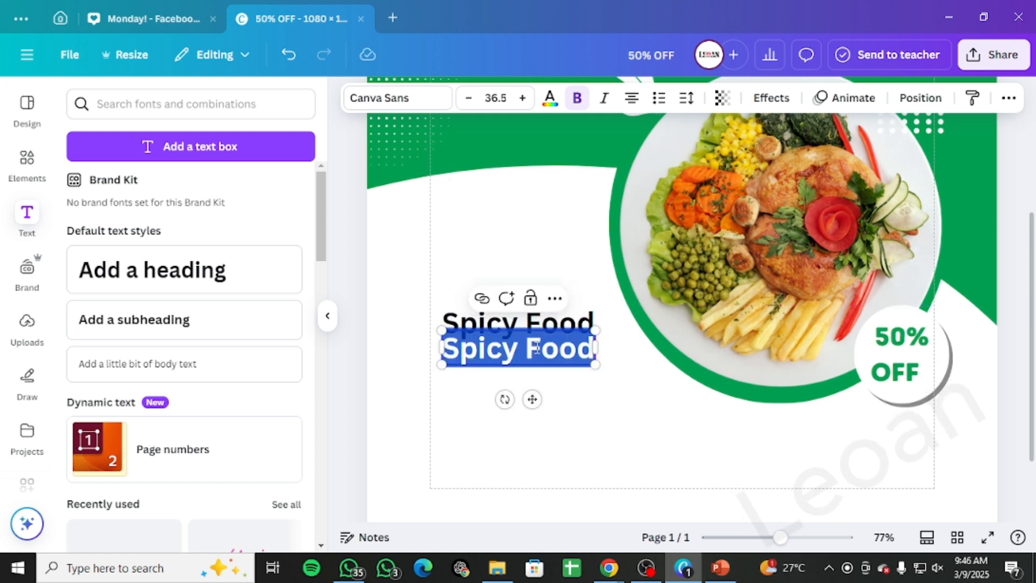
pyautogui.press('BackSpace')
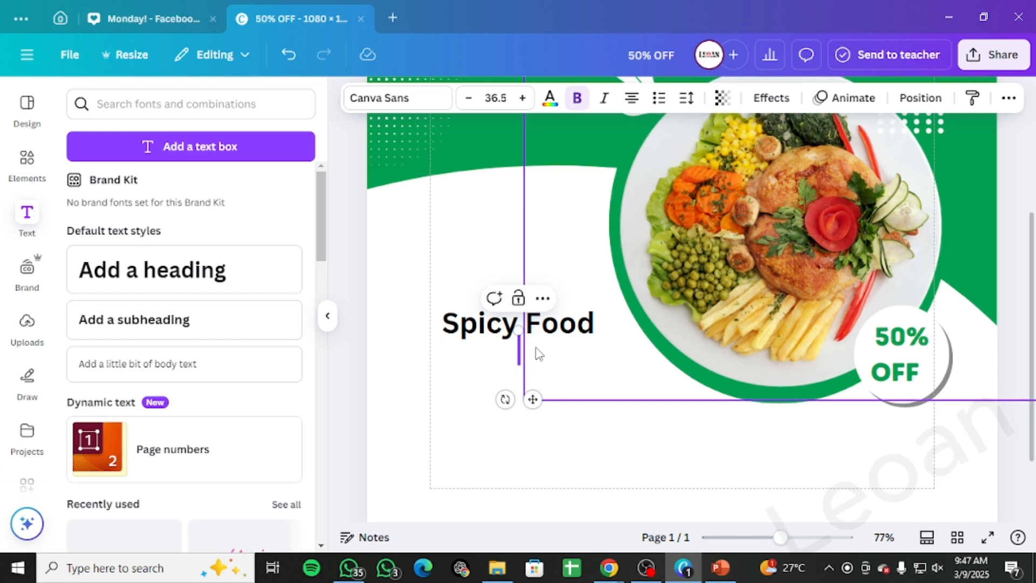
pyautogui.write('Fre')
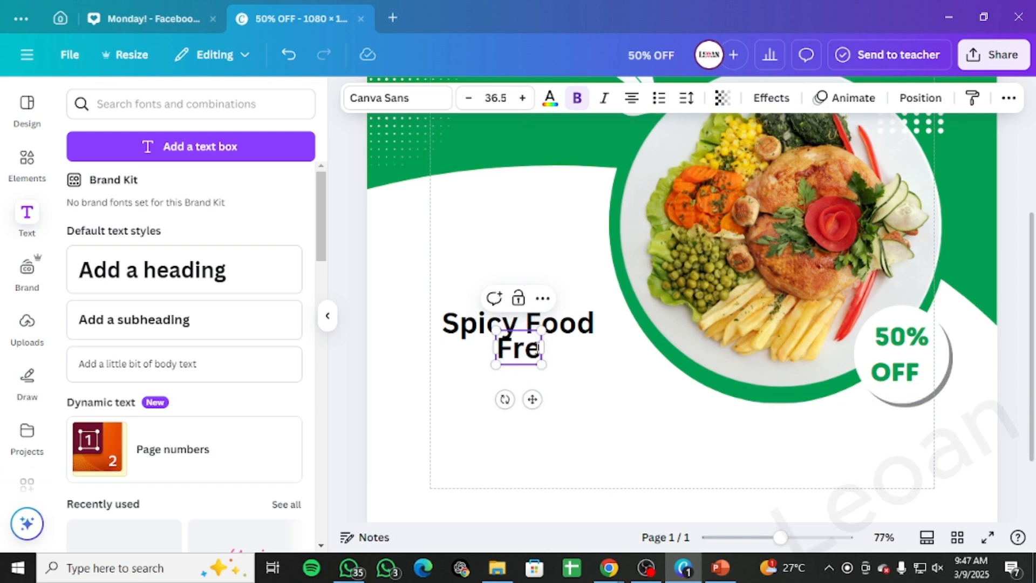
pyautogui.write('sh')
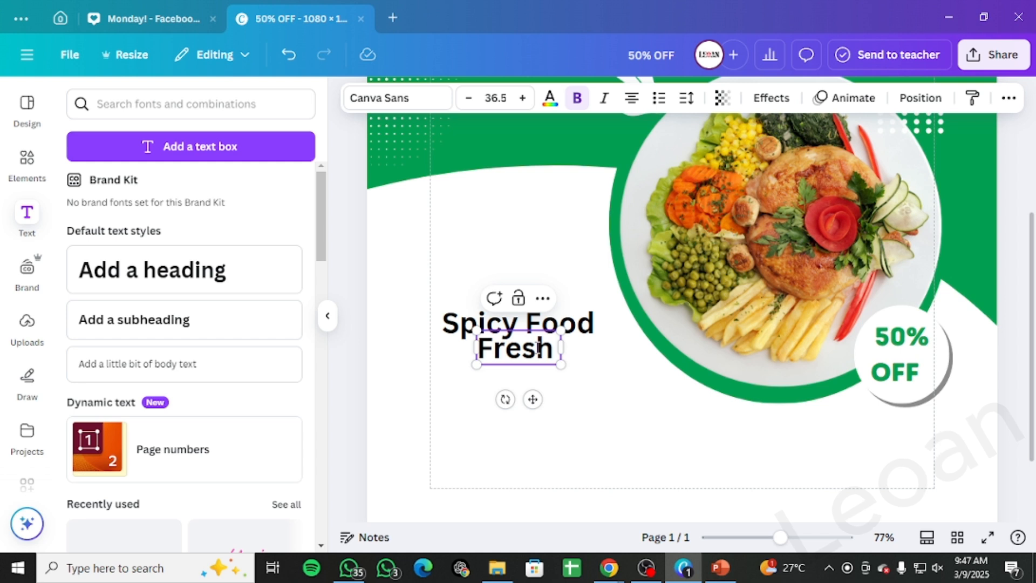
pyautogui.write(' &')
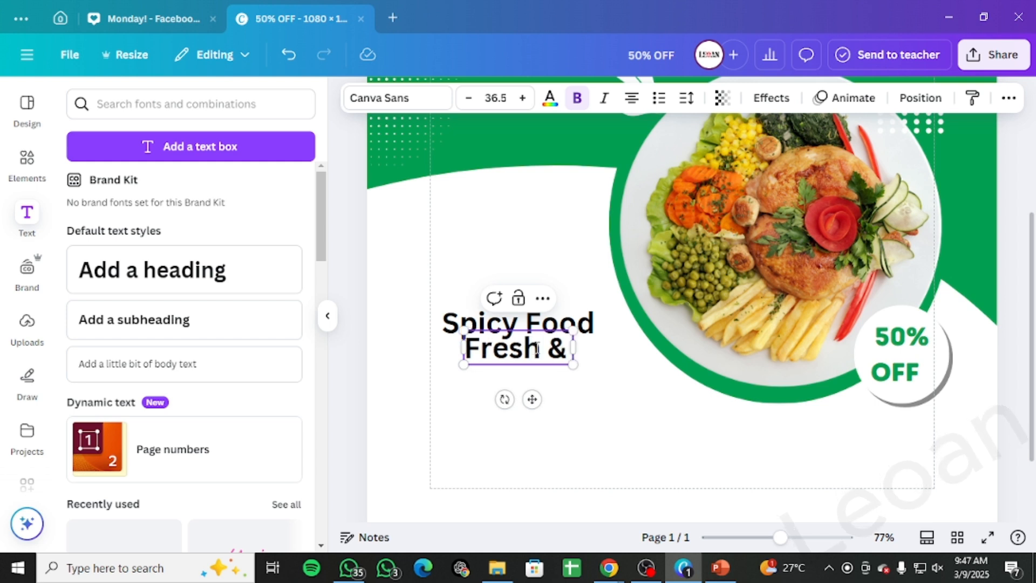
pyautogui.write(' Hea')
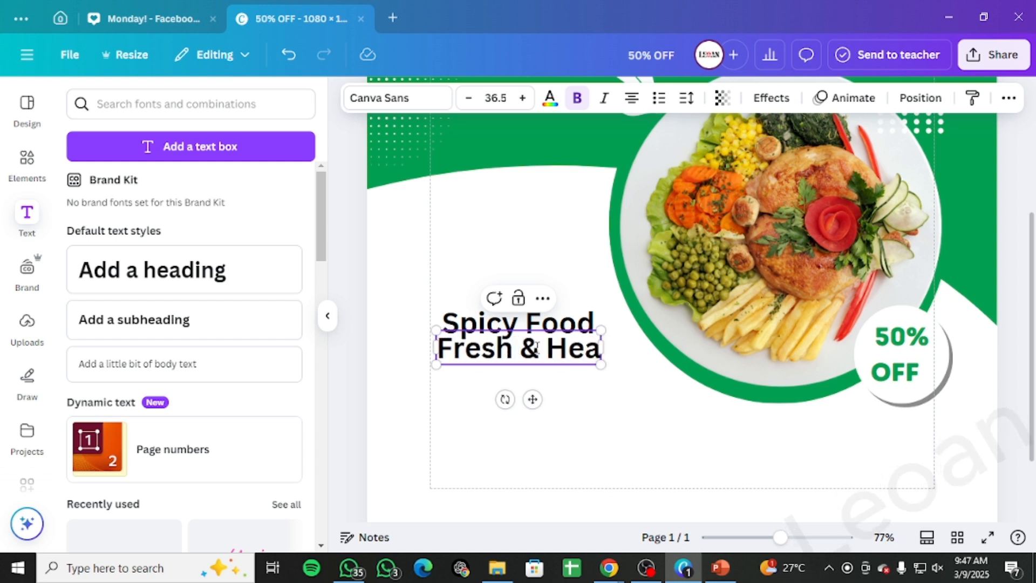
pyautogui.write('lthy')
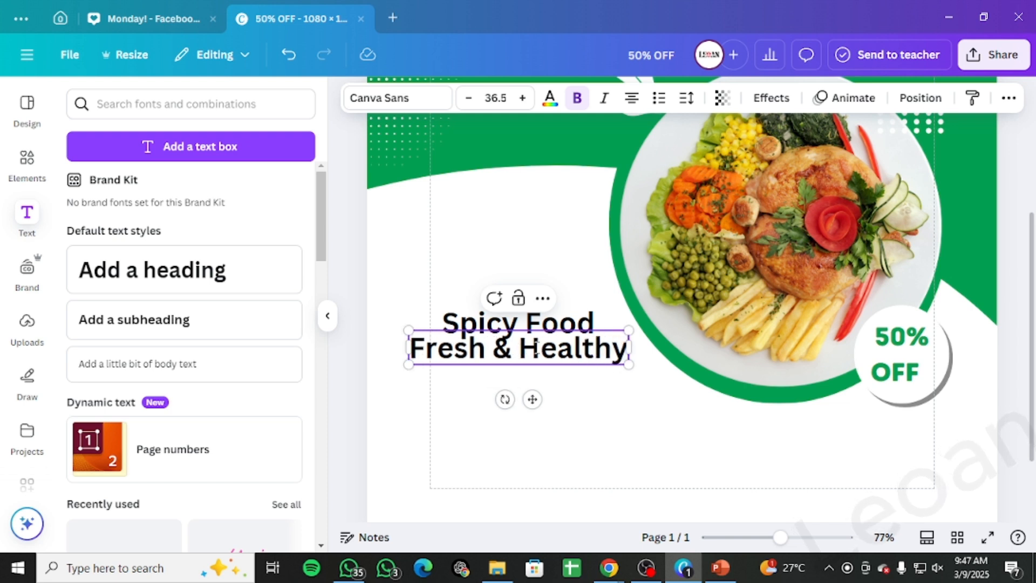
# Step: Duplicate the Fresh & Healthy line below itself and retype the copy as FOOD MENU
pyautogui.click(555, 402)
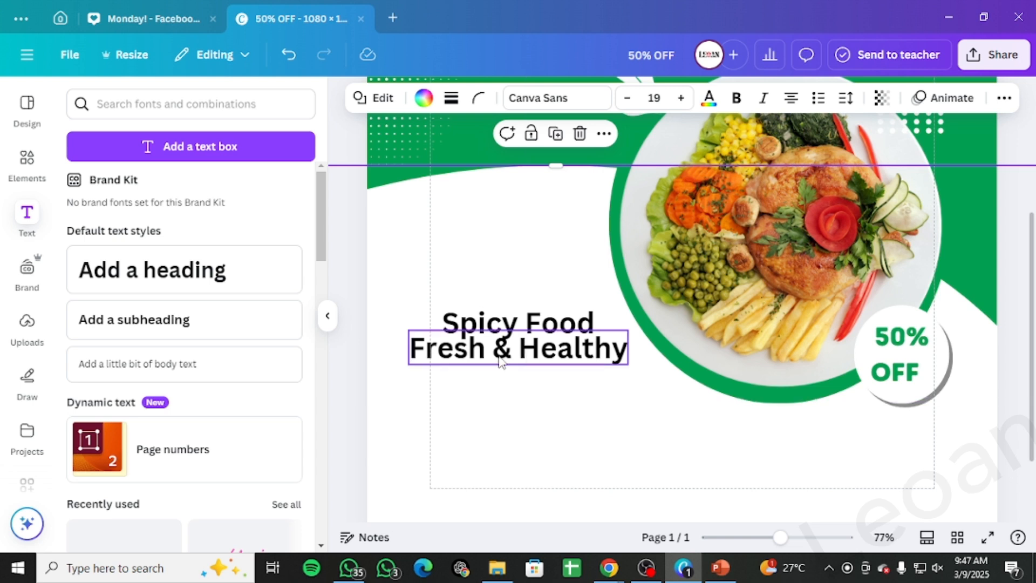
pyautogui.moveTo(497, 364)
pyautogui.mouseDown()
pyautogui.moveTo(513, 363)
pyautogui.moveTo(530, 389)
pyautogui.mouseUp()
pyautogui.hotkey('ctrl', 'd')
pyautogui.doubleClick(533, 390)
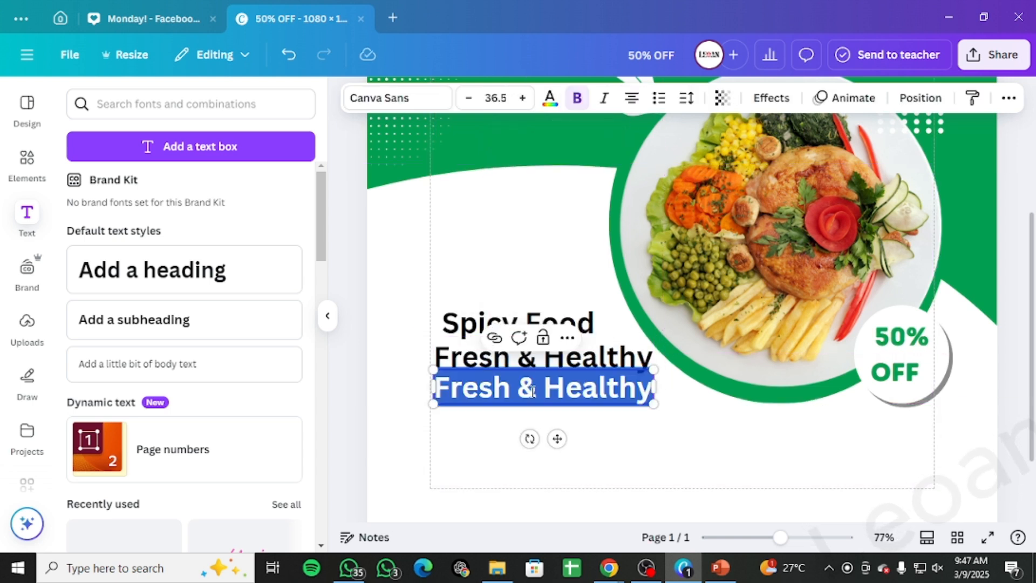
pyautogui.press('BackSpace')
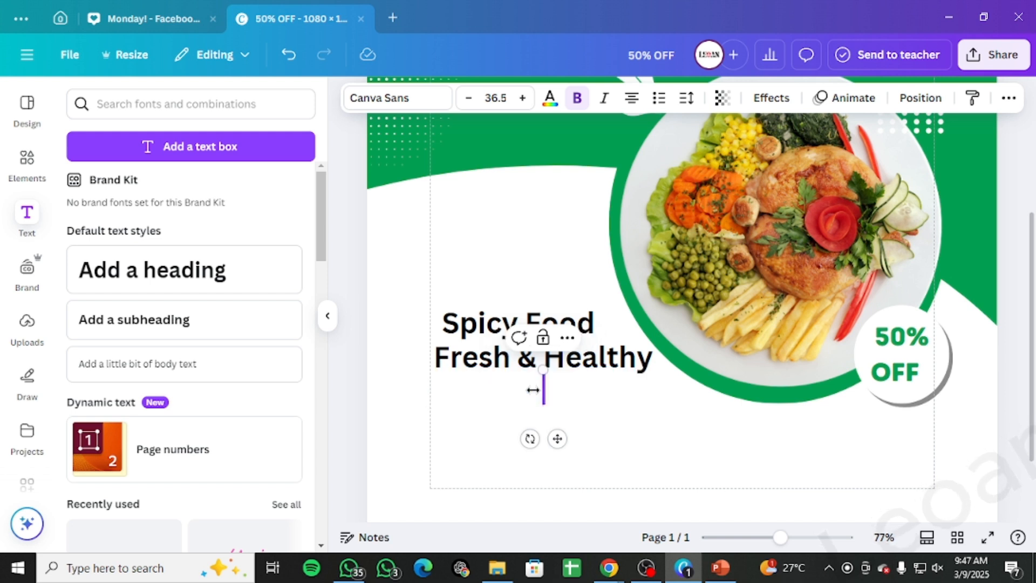
pyautogui.write('FOOD')
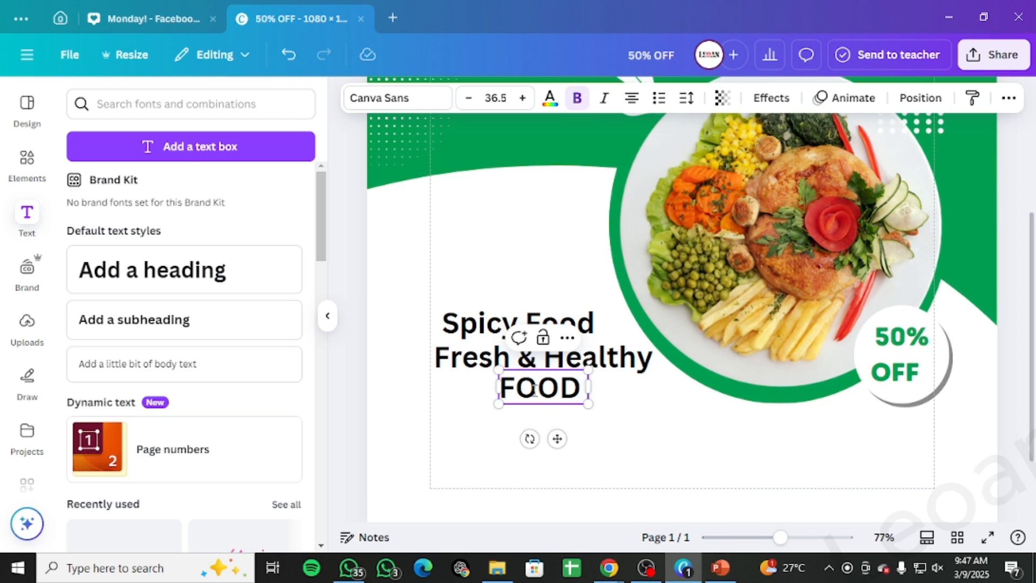
pyautogui.write(' MENU')
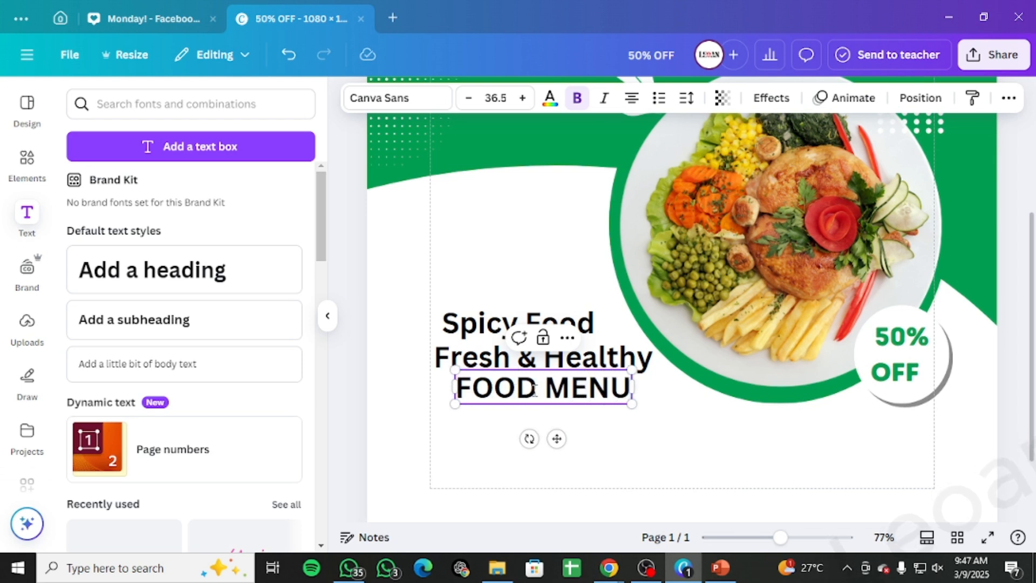
# Step: Convert the Fresh & Healthy line to uppercase, shrink it to about 23.5 and align the lines left
pyautogui.click(702, 406)
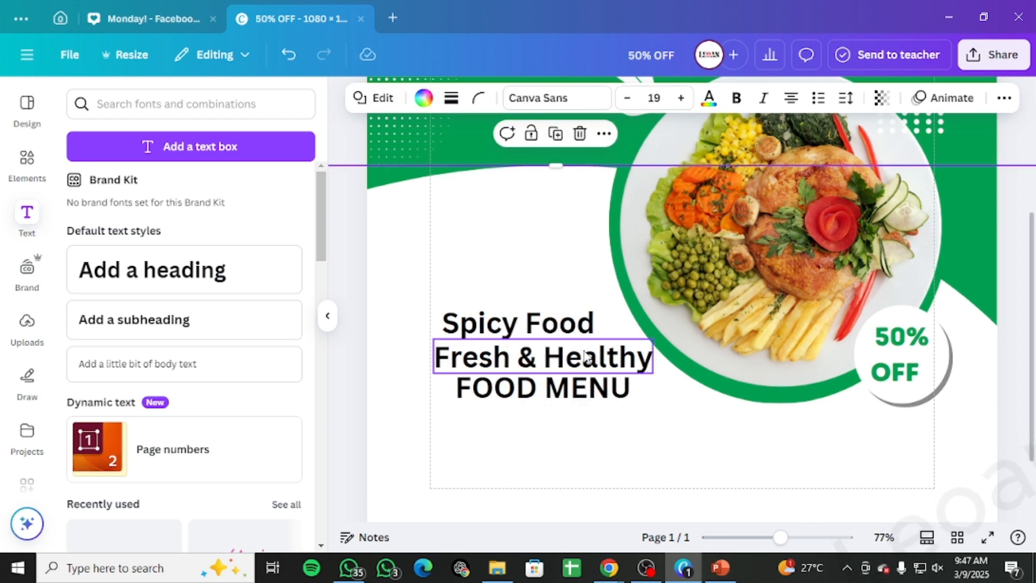
pyautogui.click(585, 357)
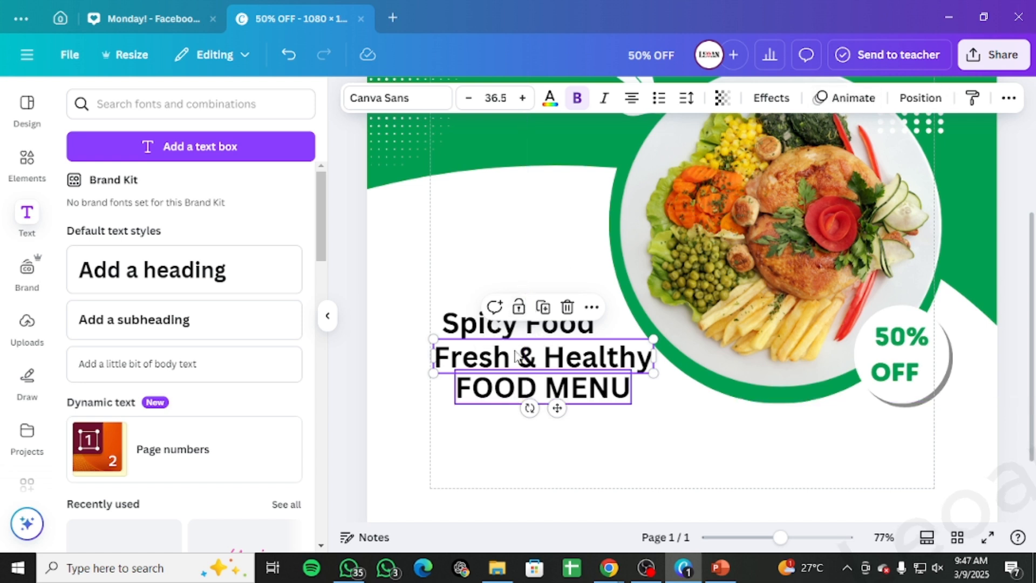
pyautogui.click(1008, 98)
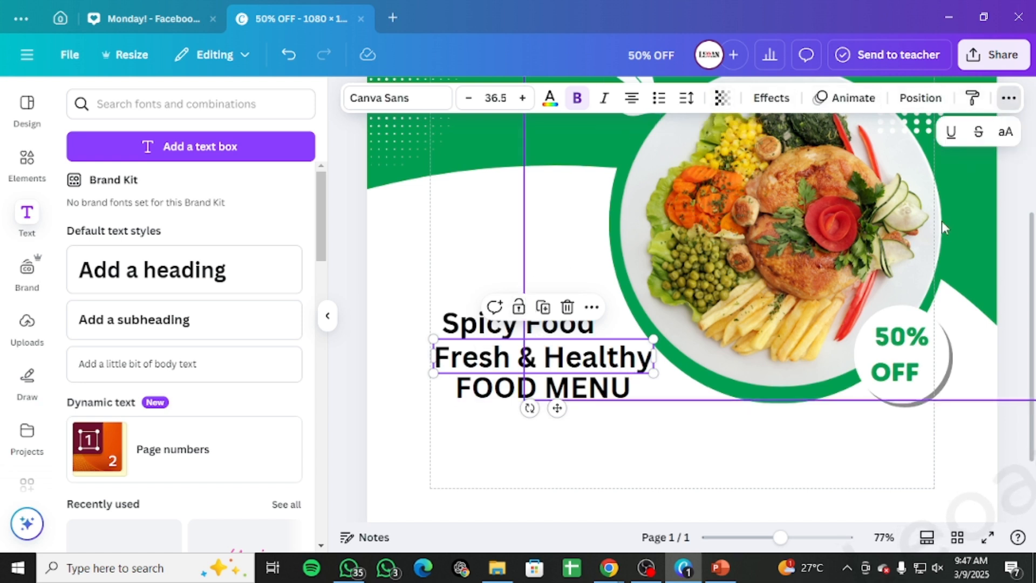
pyautogui.click(1006, 131)
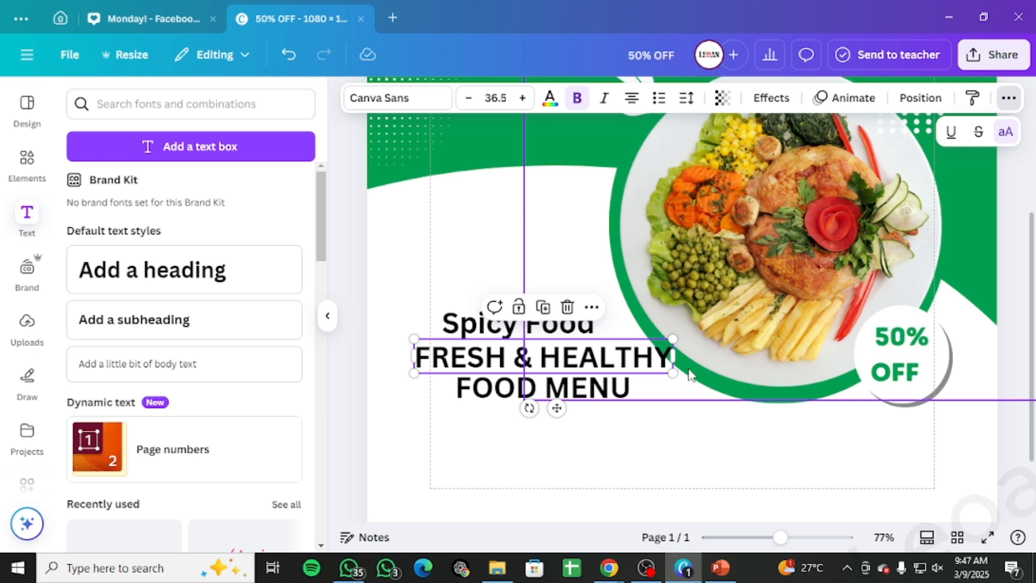
pyautogui.moveTo(673, 373)
pyautogui.mouseDown()
pyautogui.moveTo(558, 350)
pyautogui.moveTo(570, 354)
pyautogui.mouseUp()
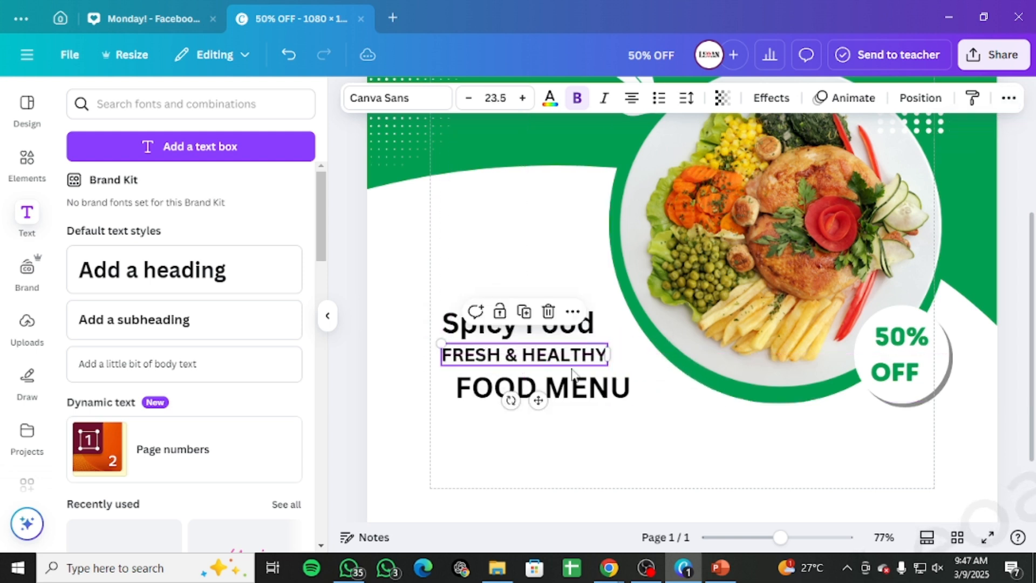
pyautogui.moveTo(568, 406); pyautogui.dragTo(555, 406)
# Step: Change the Spicy Food heading's font to Gagalin
pyautogui.click(540, 313)
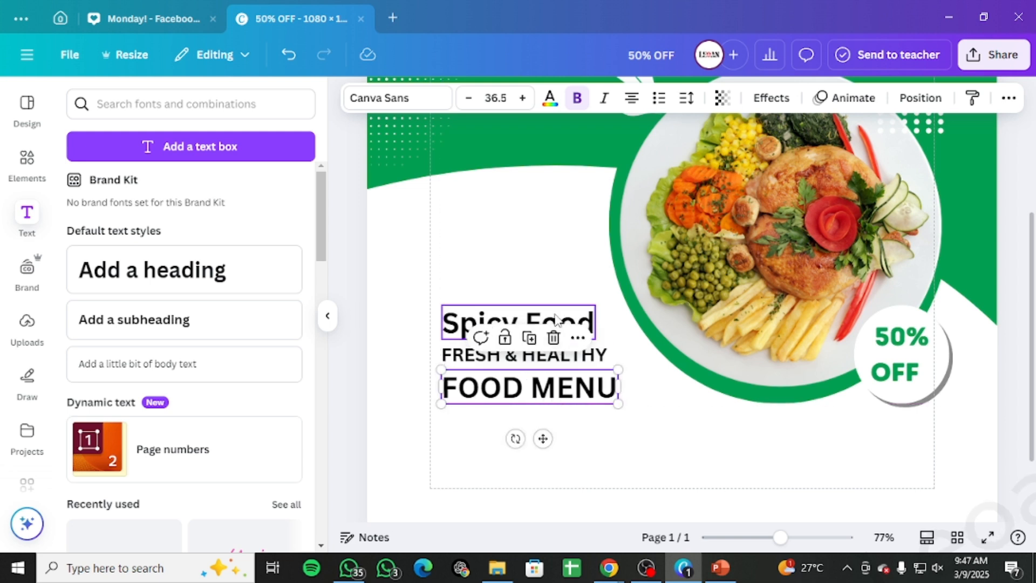
pyautogui.click(386, 97)
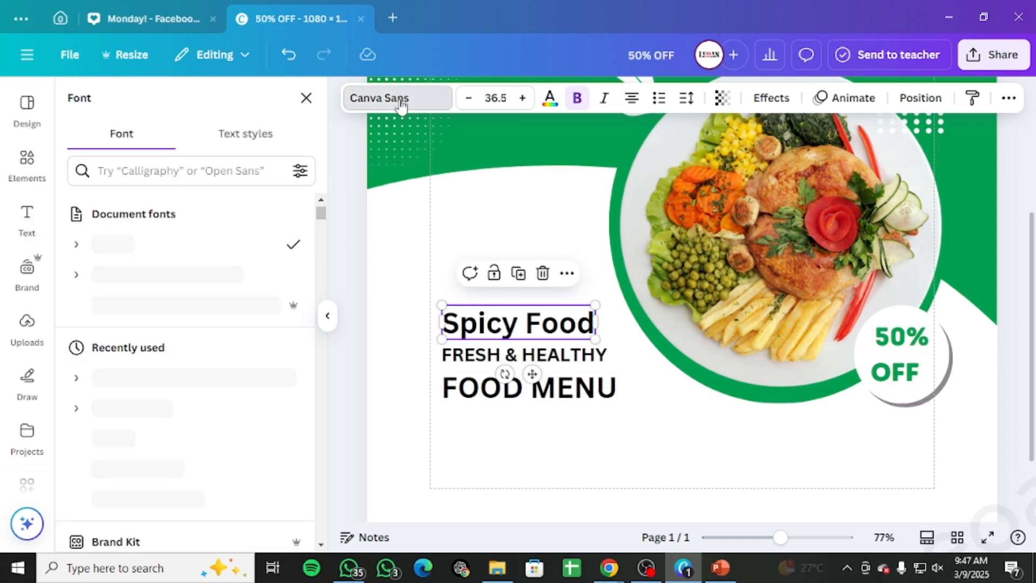
pyautogui.scroll(-3, 194, 362)
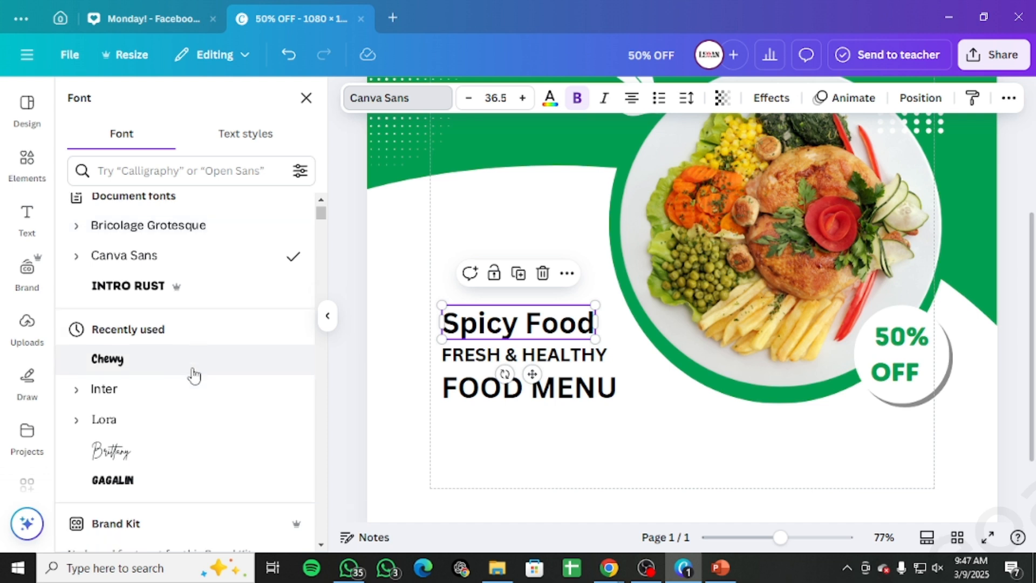
pyautogui.scroll(-2, 186, 352)
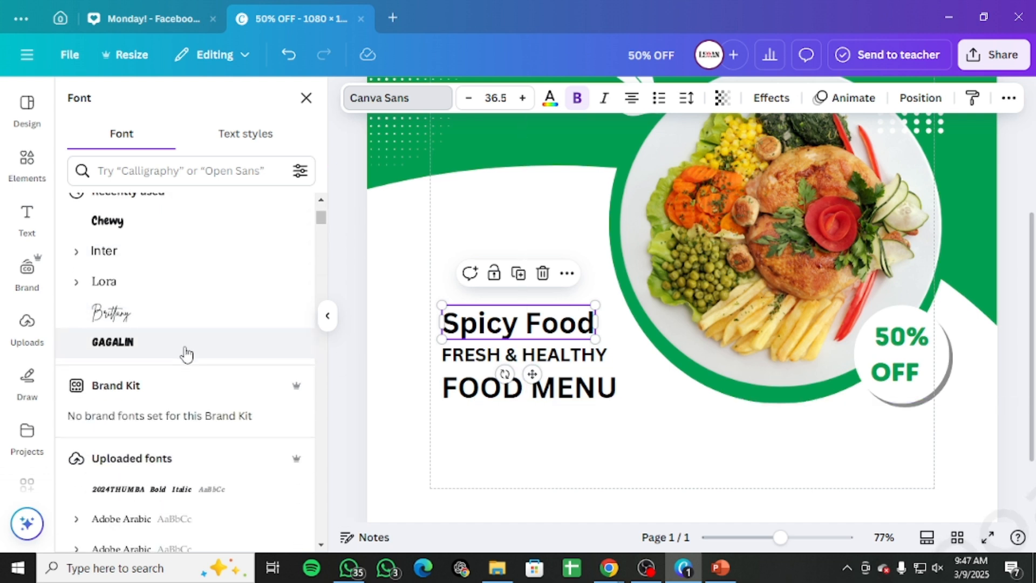
pyautogui.click(173, 271)
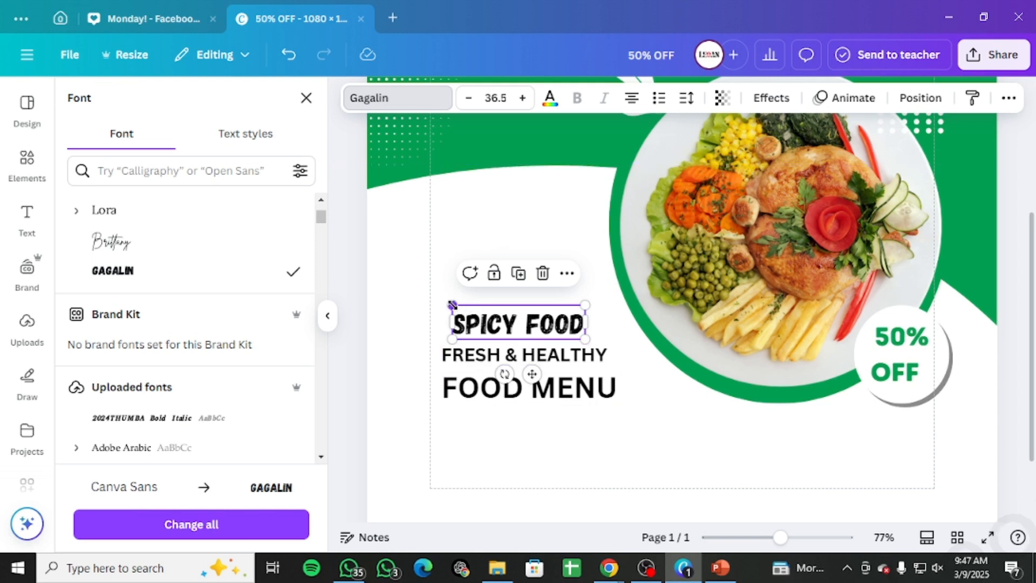
# Step: Enlarge the SPICY FOOD heading to about 48.4 and align it above the other two lines
pyautogui.moveTo(453, 305); pyautogui.dragTo(434, 299)
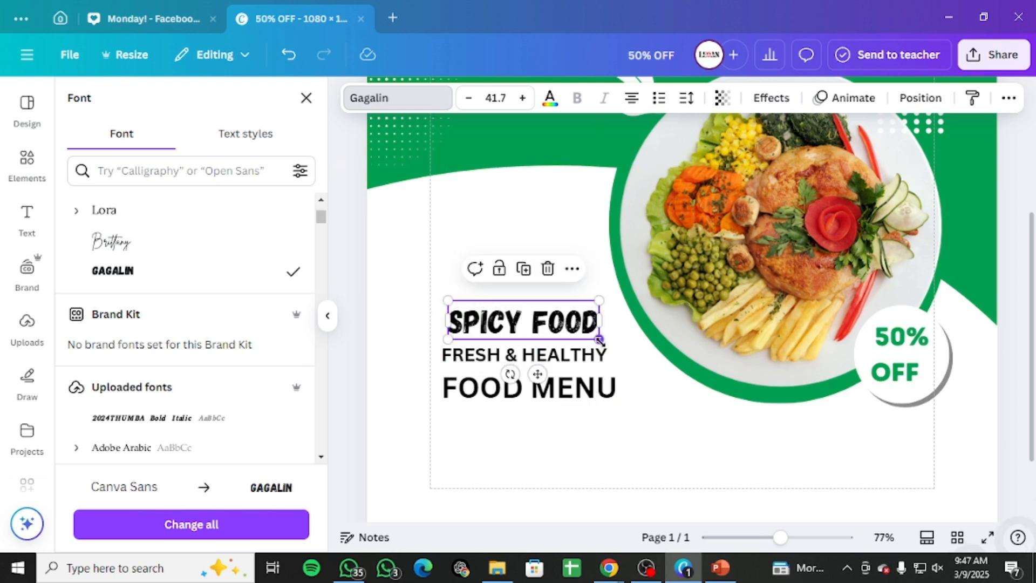
pyautogui.moveTo(600, 340); pyautogui.dragTo(623, 346)
pyautogui.moveTo(598, 331); pyautogui.dragTo(591, 338)
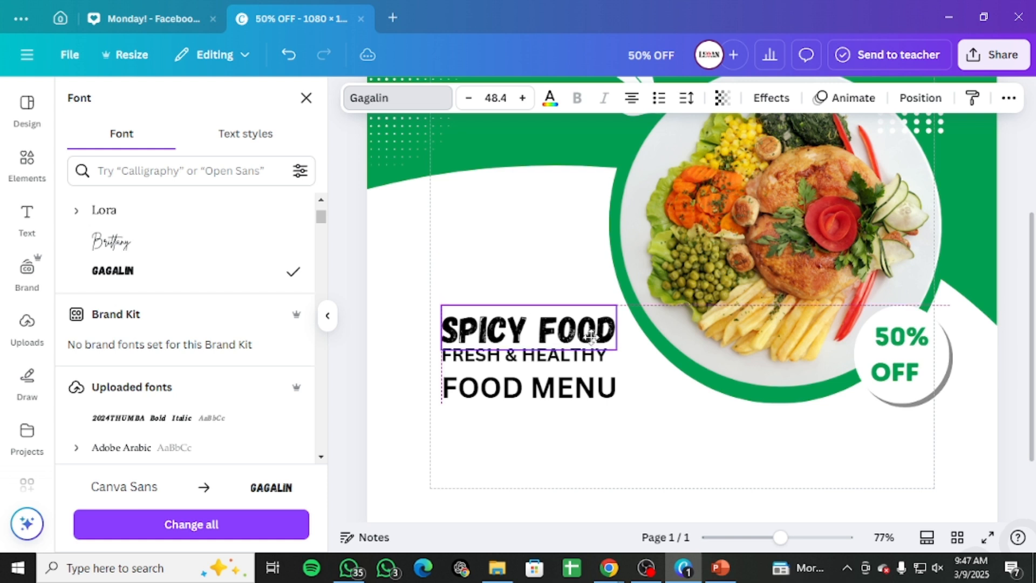
# Step: Set the FRESH & HEALTHY line's letter spacing to 11
pyautogui.click(591, 366)
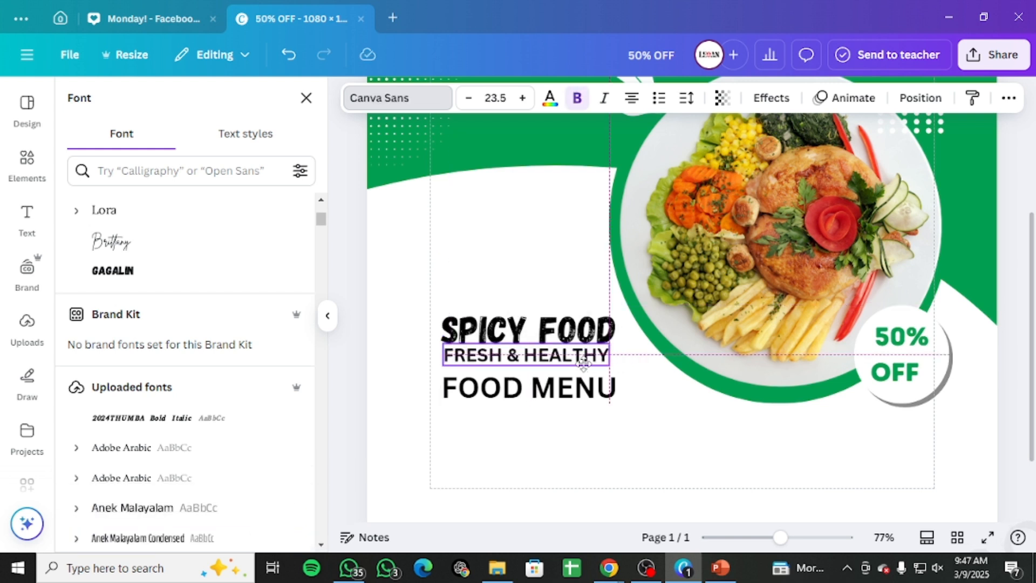
pyautogui.moveTo(611, 355); pyautogui.dragTo(585, 355)
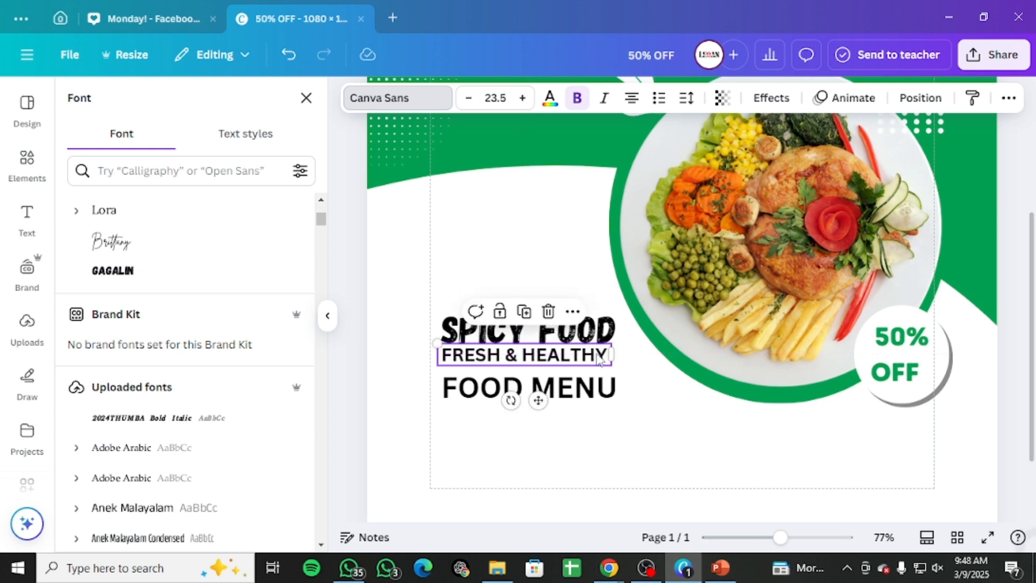
pyautogui.click(687, 97)
pyautogui.moveTo(629, 160)
pyautogui.mouseDown()
pyautogui.moveTo(646, 162)
pyautogui.moveTo(635, 162)
pyautogui.mouseUp()
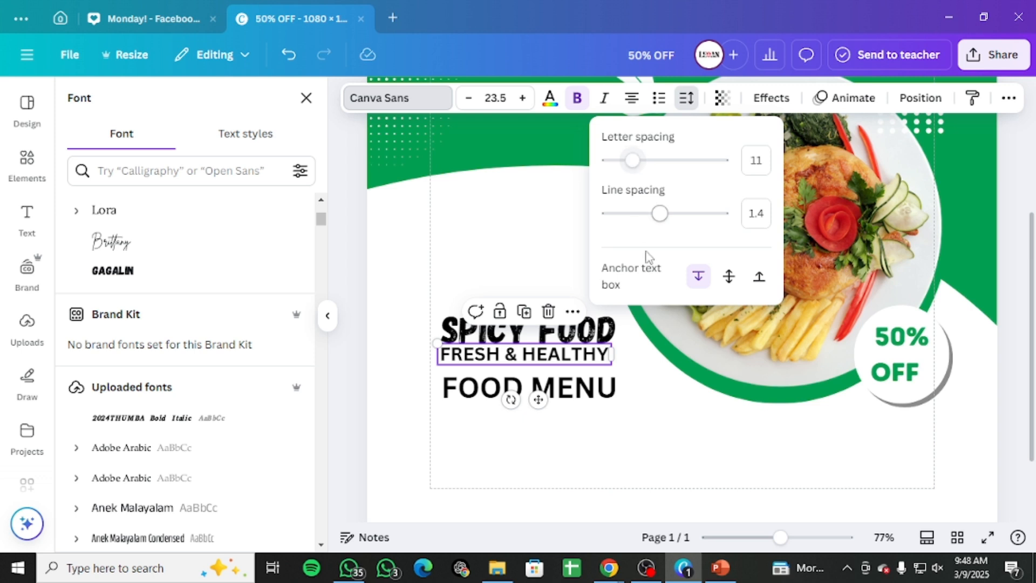
pyautogui.click(654, 346)
# Step: Nudge the FRESH & HEALTHY line into place between the heading and FOOD MENU
pyautogui.click(587, 361)
pyautogui.moveTo(586, 360); pyautogui.dragTo(585, 360)
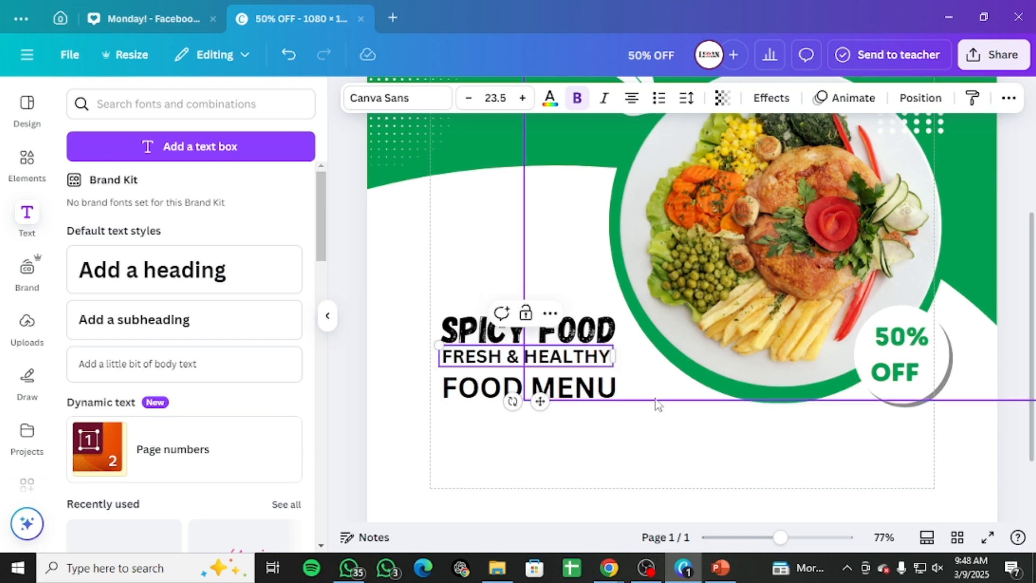
pyautogui.moveTo(654, 398); pyautogui.dragTo(650, 398)
pyautogui.click(588, 359)
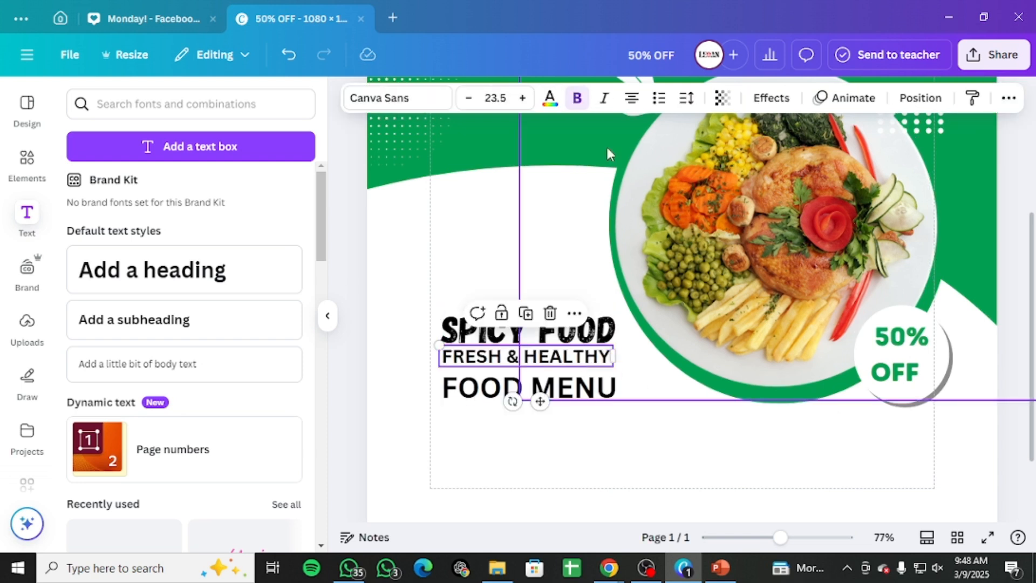
# Step: Change the FRESH & HEALTHY line's font to Inter ExtraBold, keeping it bold
pyautogui.click(647, 457)
pyautogui.click(567, 364)
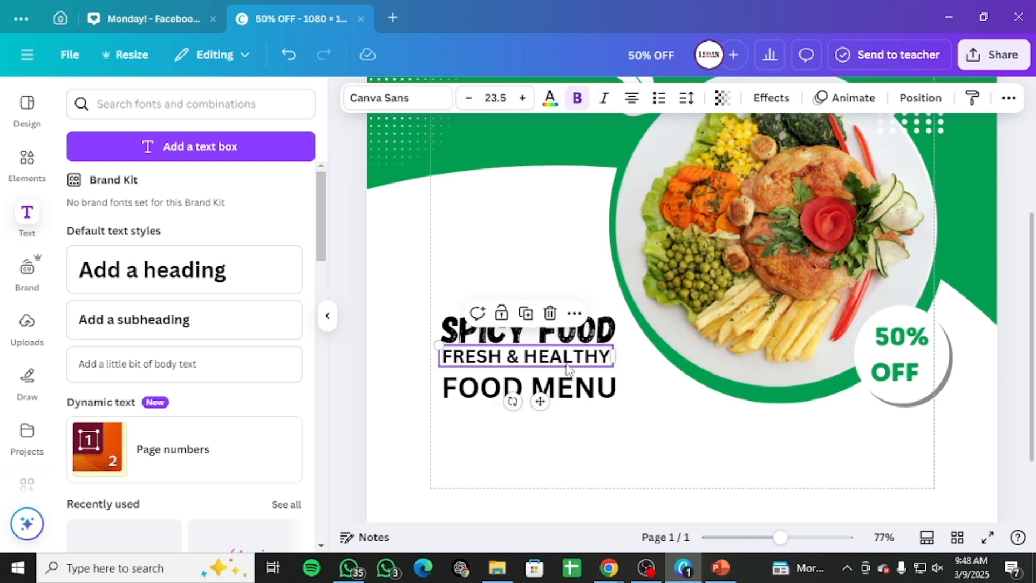
pyautogui.click(577, 97)
pyautogui.click(577, 97)
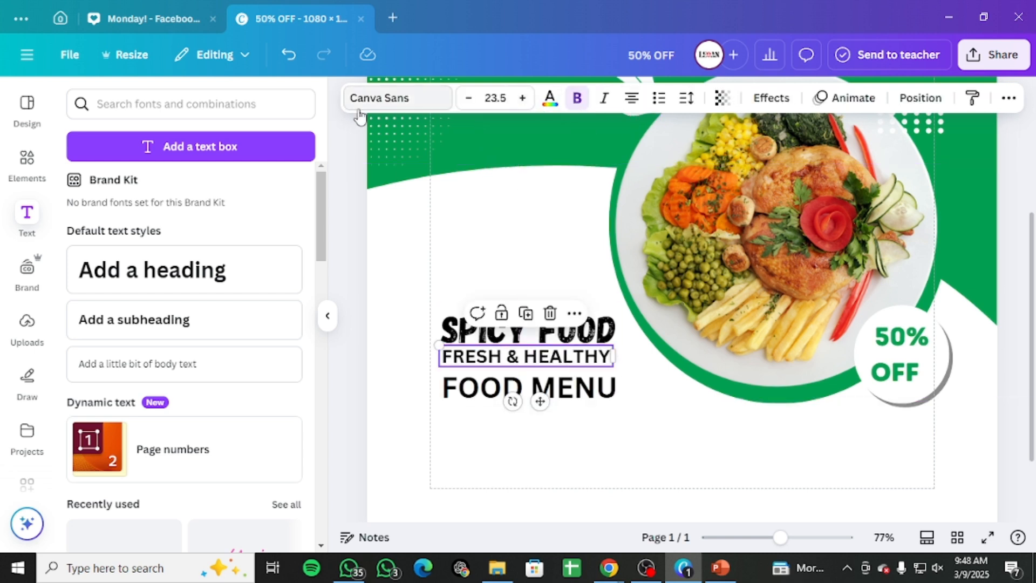
pyautogui.click(373, 98)
pyautogui.scroll(-2, 122, 429)
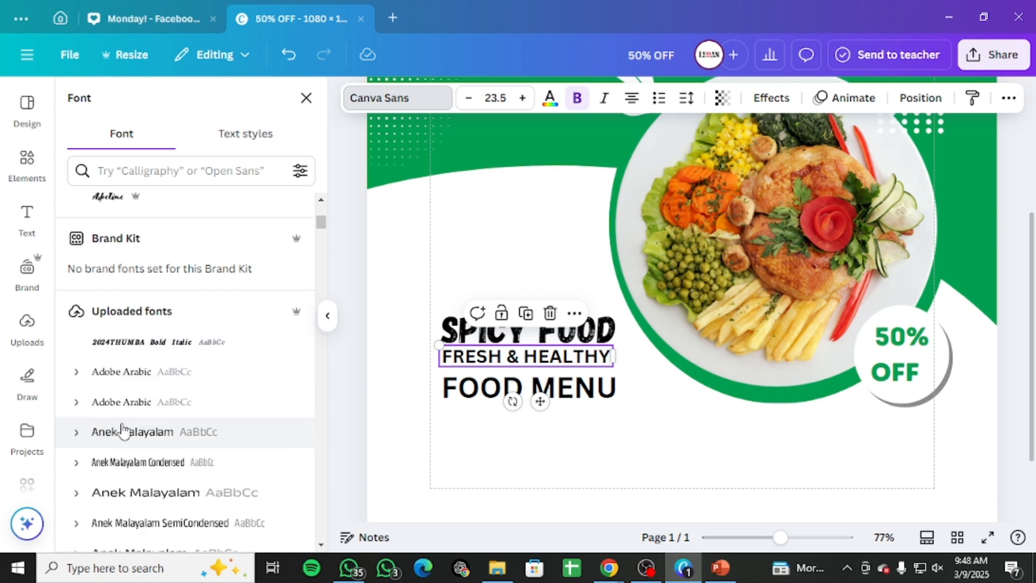
pyautogui.scroll(5, 121, 429)
pyautogui.click(76, 333)
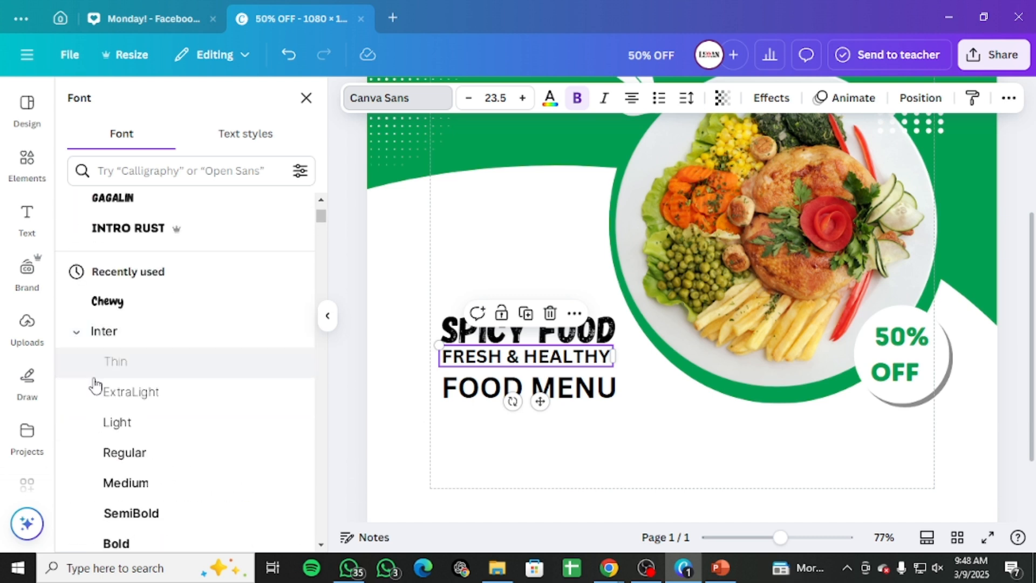
pyautogui.scroll(-1, 122, 483)
pyautogui.click(112, 438)
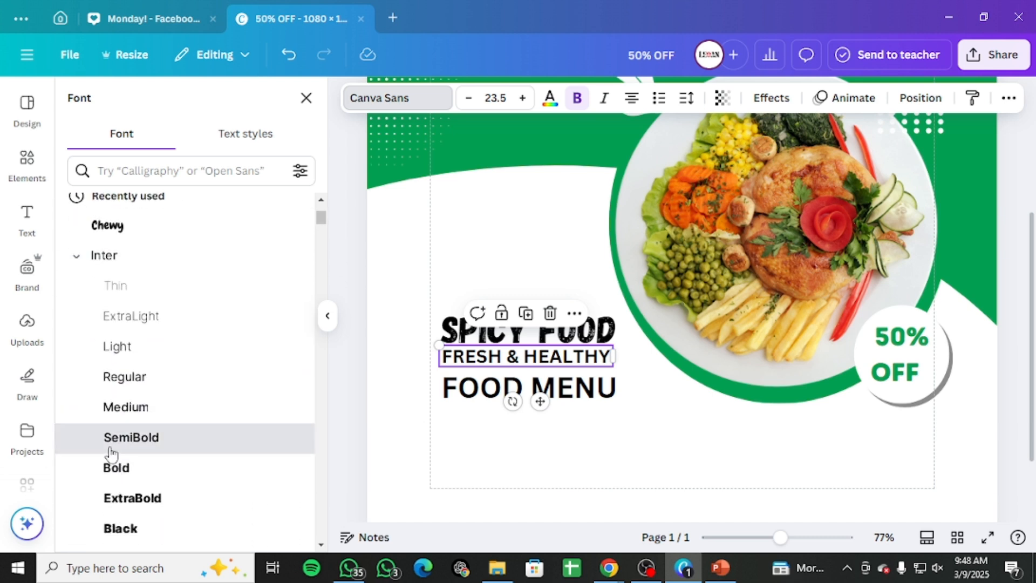
pyautogui.scroll(-3, 112, 450)
pyautogui.click(77, 332)
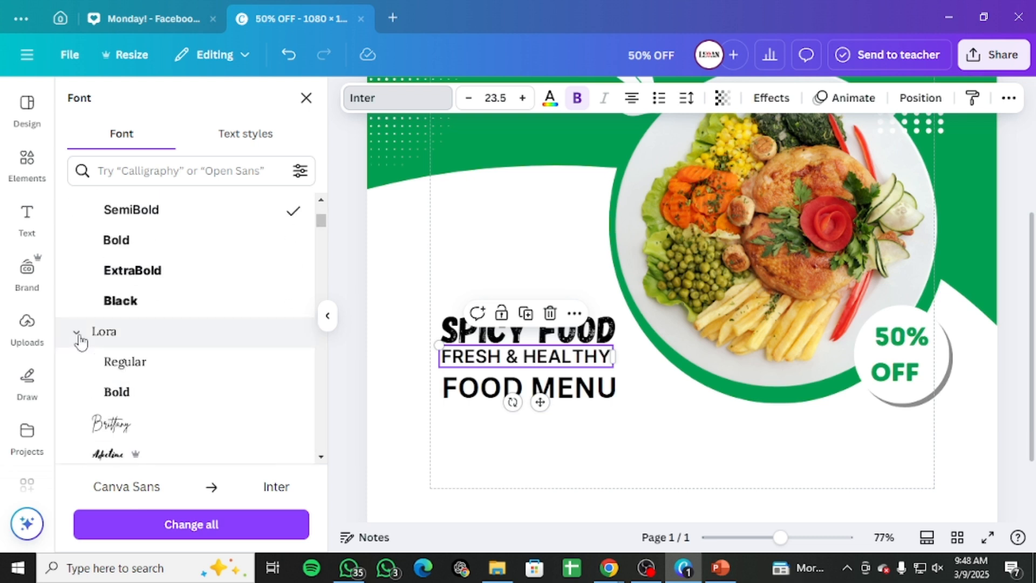
pyautogui.scroll(-1, 127, 351)
pyautogui.click(135, 325)
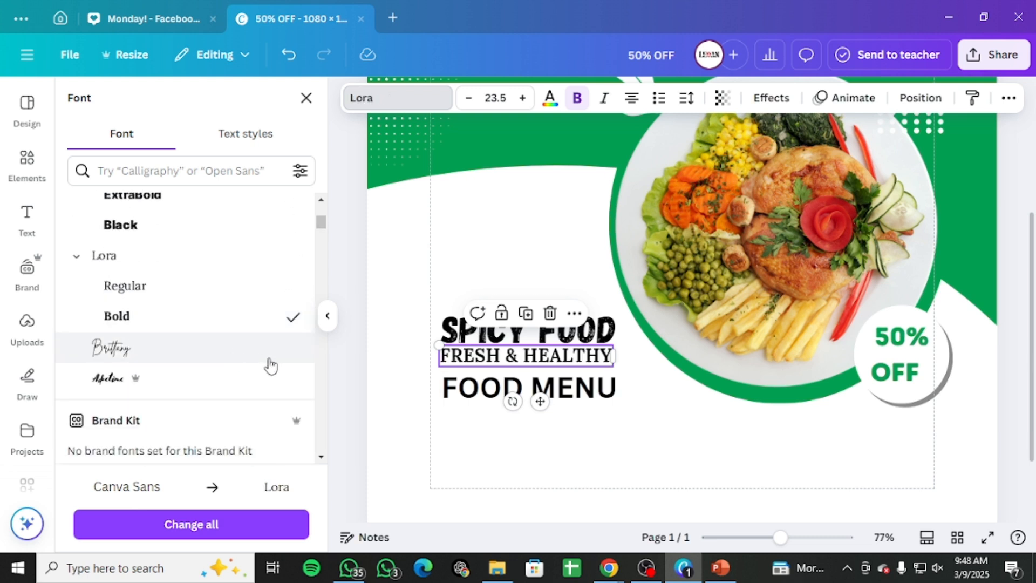
pyautogui.scroll(1, 128, 324)
pyautogui.click(147, 270)
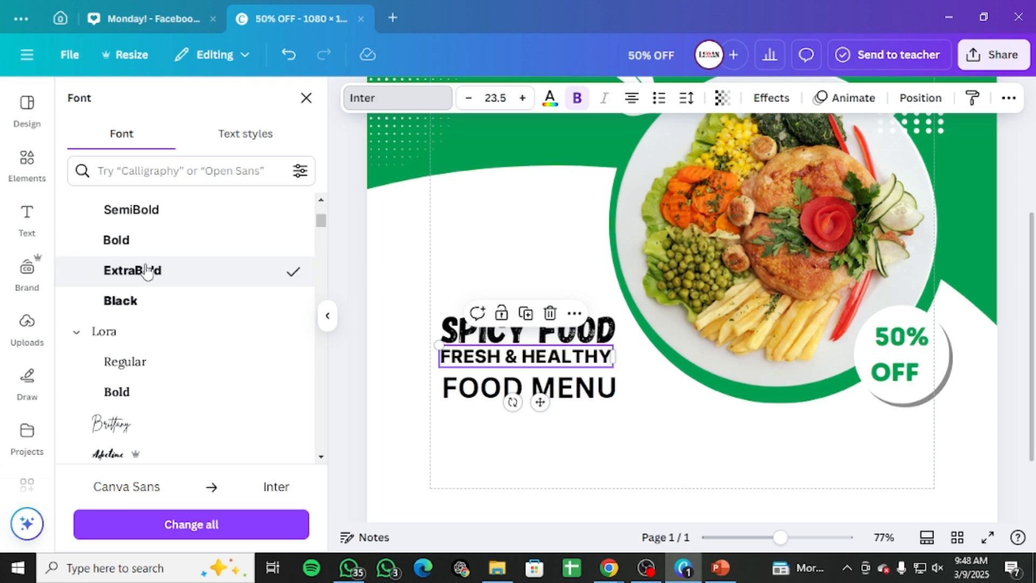
# Step: Change the FOOD MENU line's font to Intro Rust
pyautogui.click(513, 397)
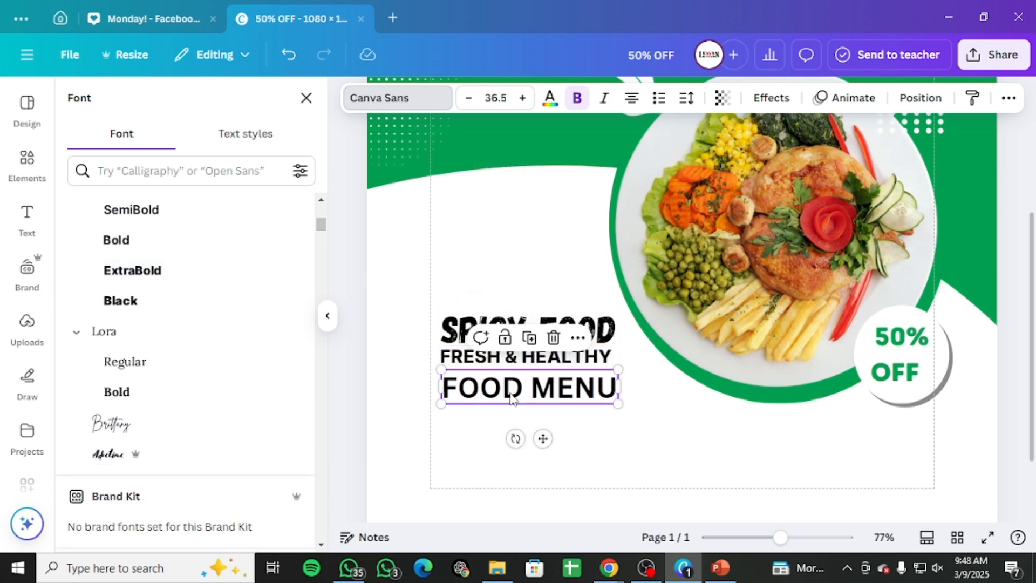
pyautogui.moveTo(512, 400); pyautogui.dragTo(508, 396)
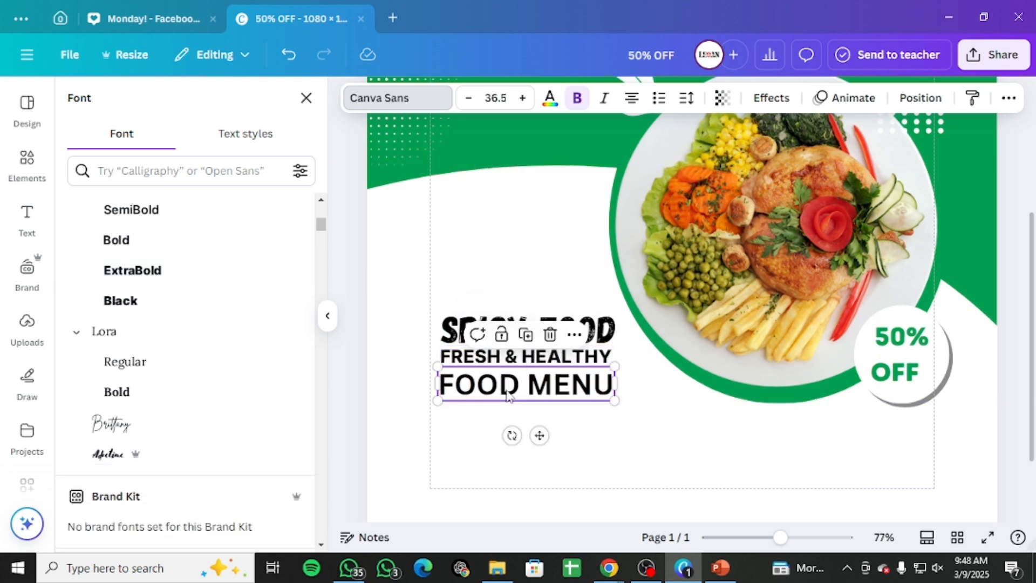
pyautogui.scroll(3, 194, 289)
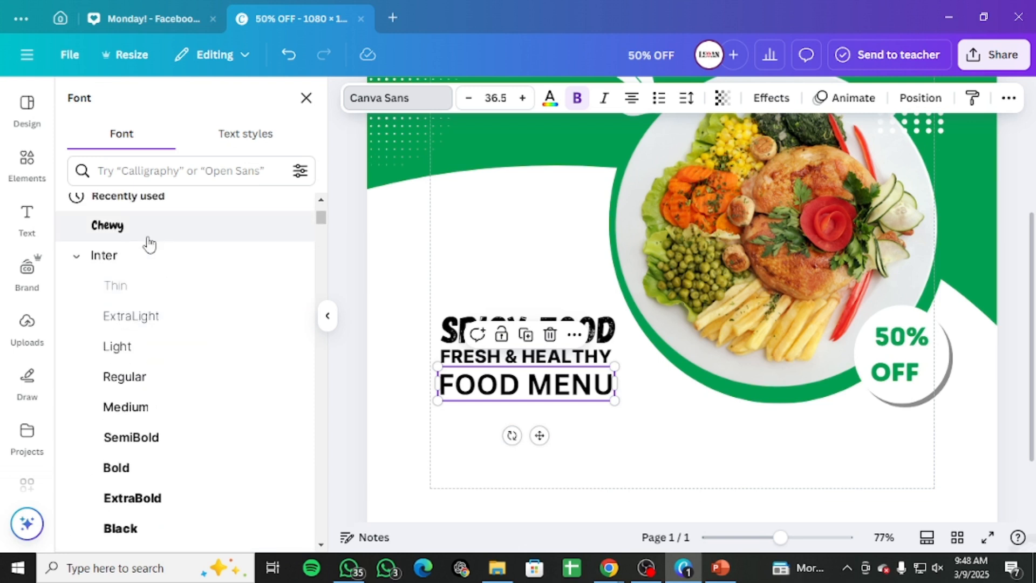
pyautogui.click(149, 243)
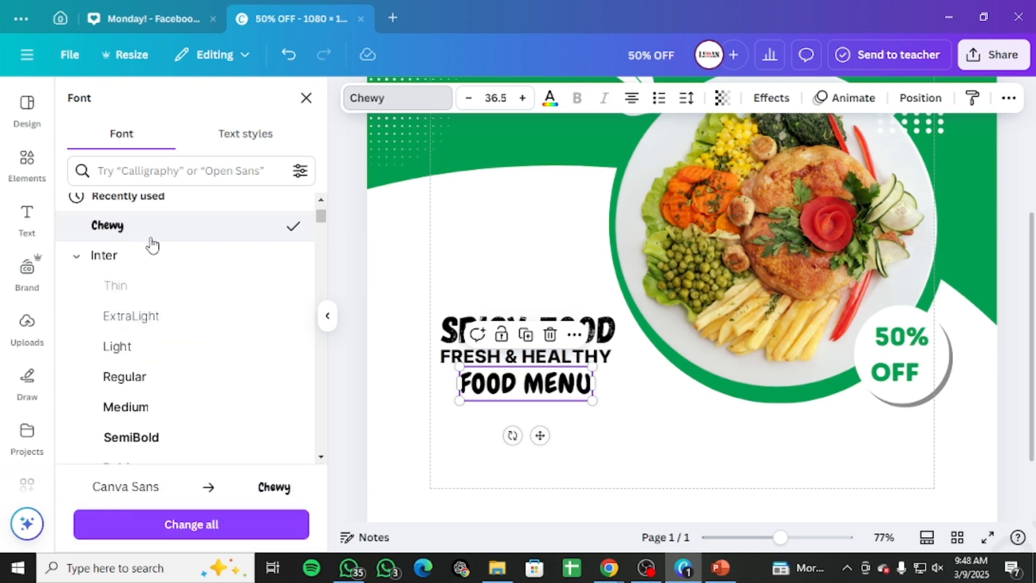
pyautogui.scroll(3, 201, 431)
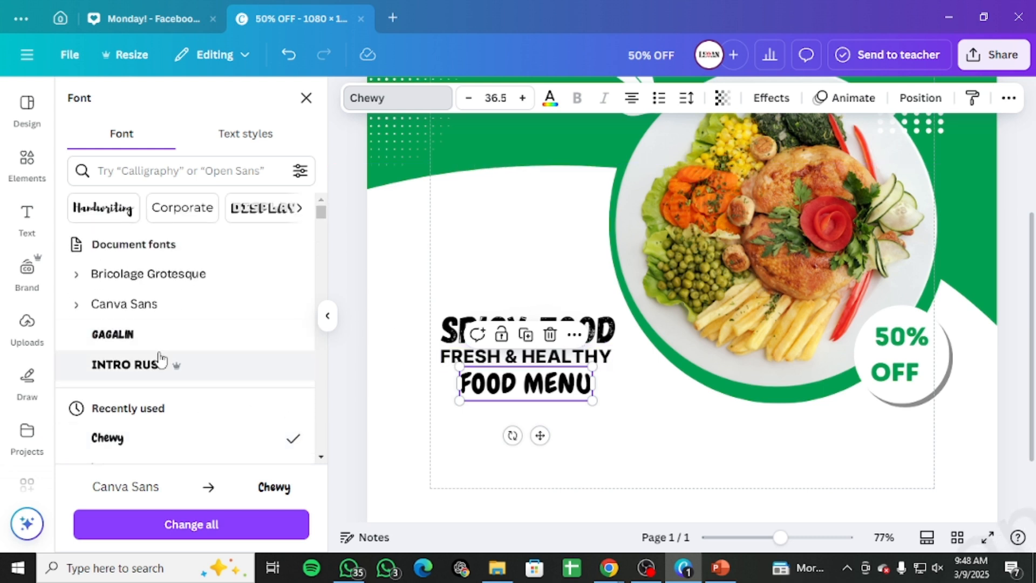
pyautogui.click(134, 371)
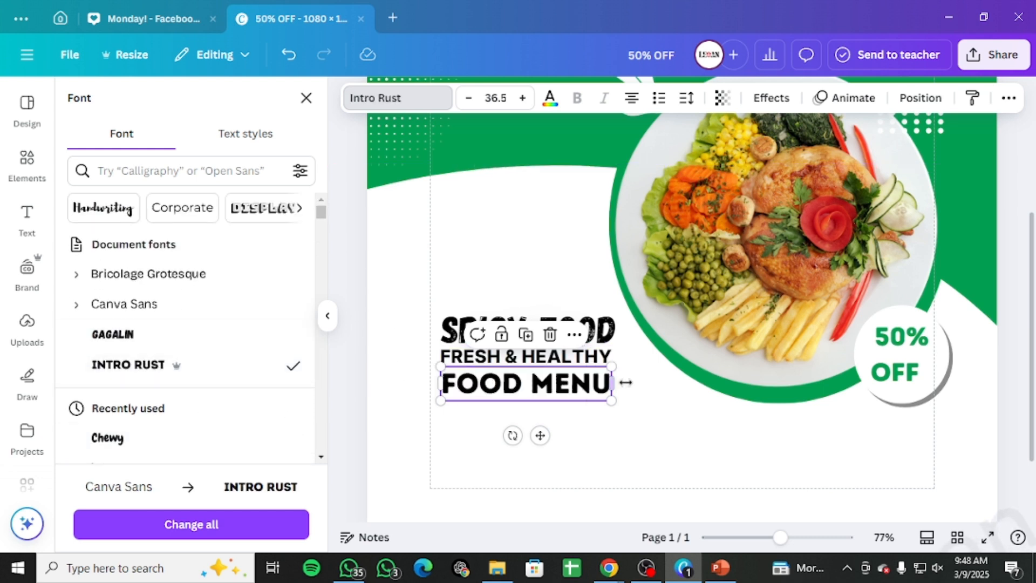
pyautogui.click(637, 439)
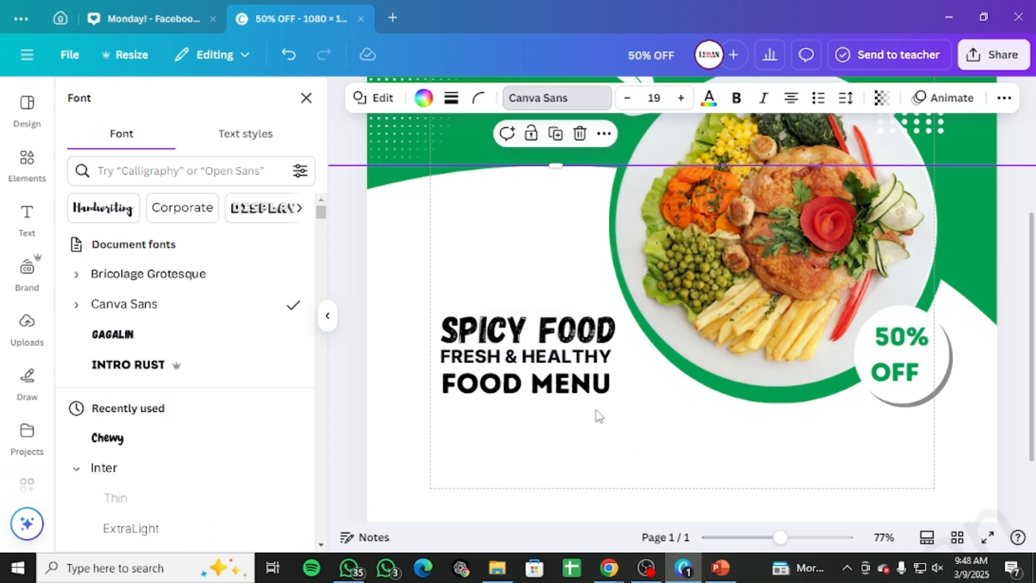
# Step: Nudge the FOOD MENU line slightly downward
pyautogui.click(575, 399)
pyautogui.moveTo(613, 388)
pyautogui.mouseDown()
pyautogui.moveTo(576, 382)
pyautogui.moveTo(616, 403)
pyautogui.moveTo(591, 372)
pyautogui.moveTo(614, 398)
pyautogui.moveTo(600, 391)
pyautogui.moveTo(595, 374)
pyautogui.moveTo(613, 393)
pyautogui.mouseUp()
pyautogui.press('Down')
pyautogui.press('Down')
pyautogui.press('Down')
pyautogui.press('Down')
pyautogui.press('Down')
pyautogui.press('Down')
pyautogui.press('Down')
pyautogui.press('Down')
pyautogui.press('Down')
pyautogui.press('Down')
pyautogui.press('Down')
pyautogui.press('Down')
pyautogui.press('Down')
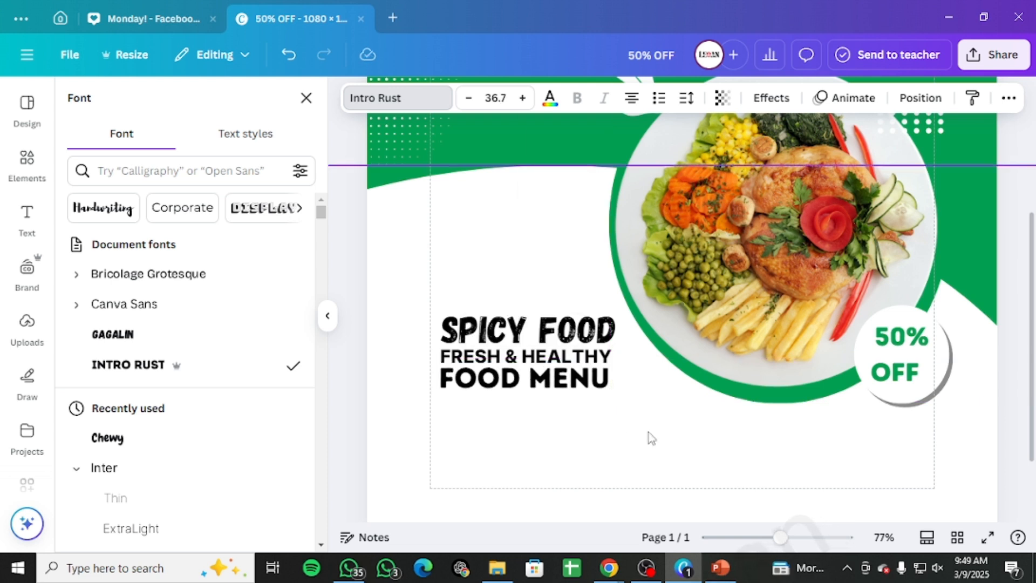
# Step: Nudge the FRESH & HEALTHY line slightly downward
pyautogui.click(537, 384)
pyautogui.click(537, 363)
pyautogui.press('Down')
pyautogui.press('Down')
pyautogui.press('Down')
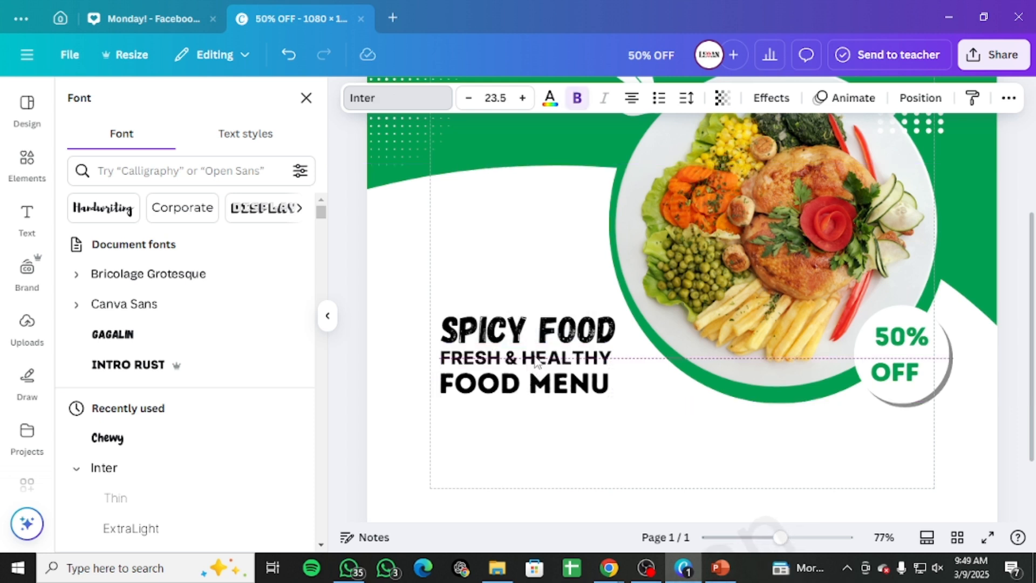
# Step: Colour the SPICY FOOD heading green
pyautogui.click(564, 336)
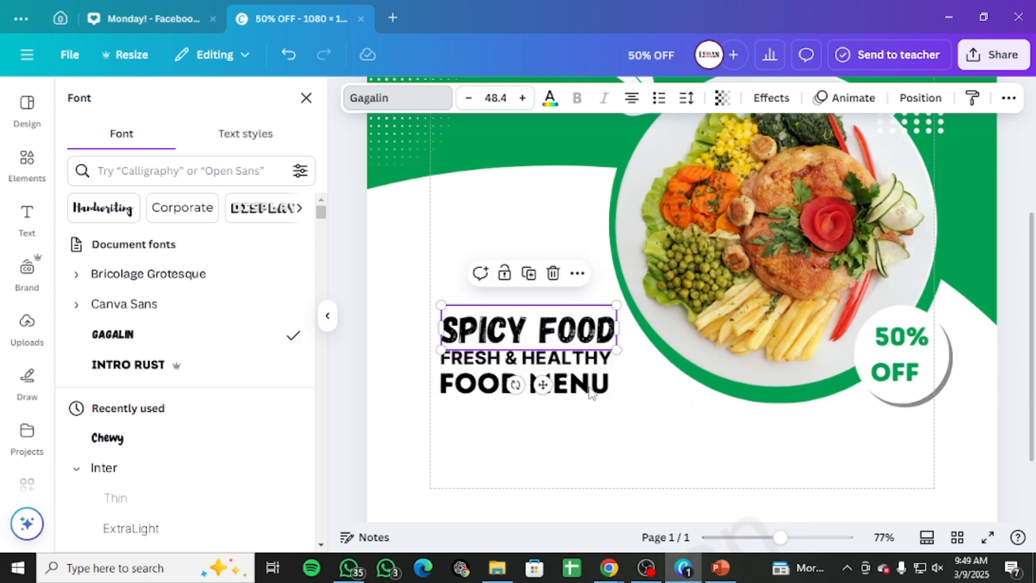
pyautogui.click(654, 434)
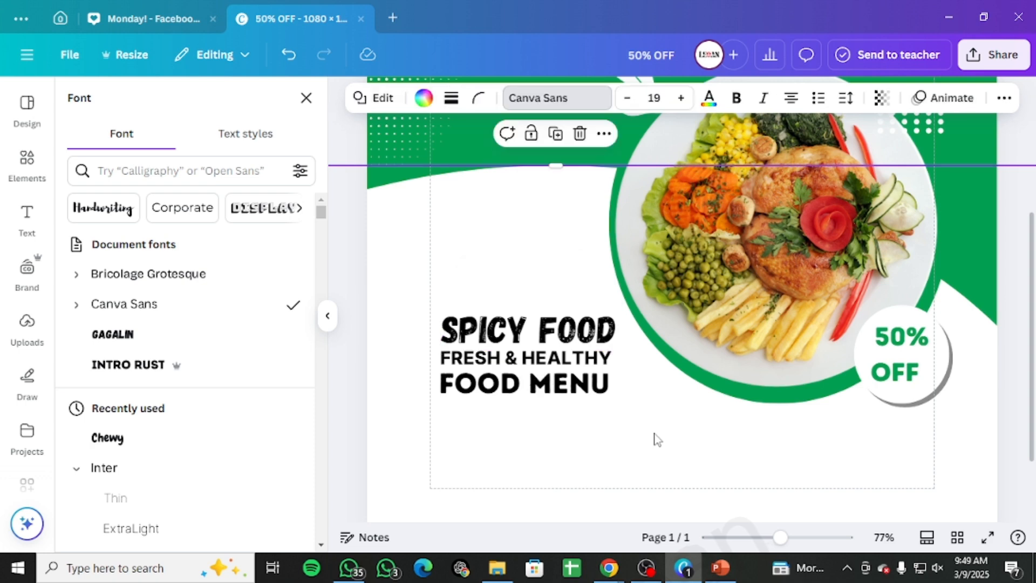
pyautogui.click(757, 538)
pyautogui.click(605, 314)
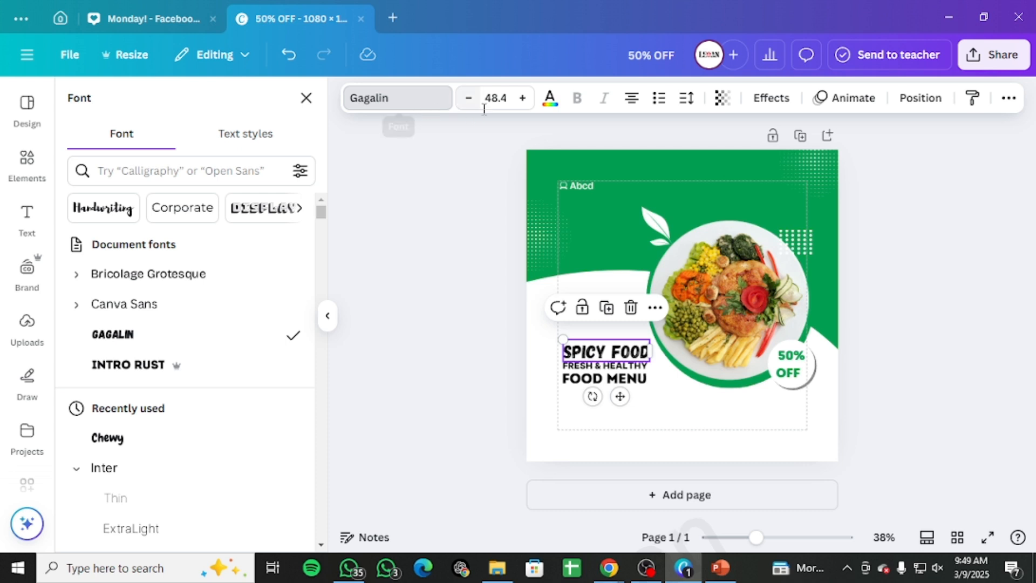
pyautogui.click(550, 99)
pyautogui.click(163, 214)
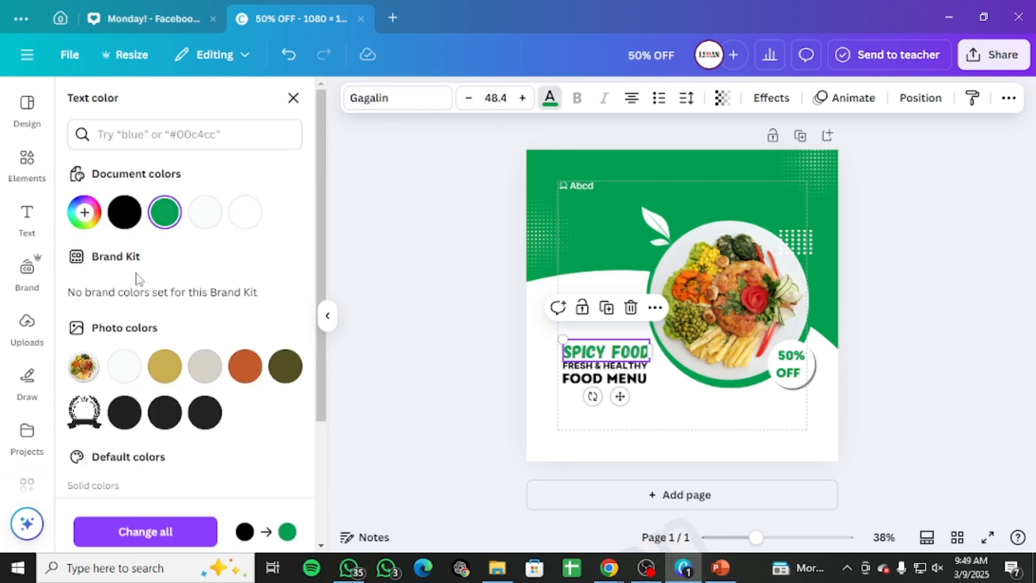
# Step: Colour the FRESH & HEALTHY line orange-brown and the FOOD MENU line green #029f53
pyautogui.click(621, 372)
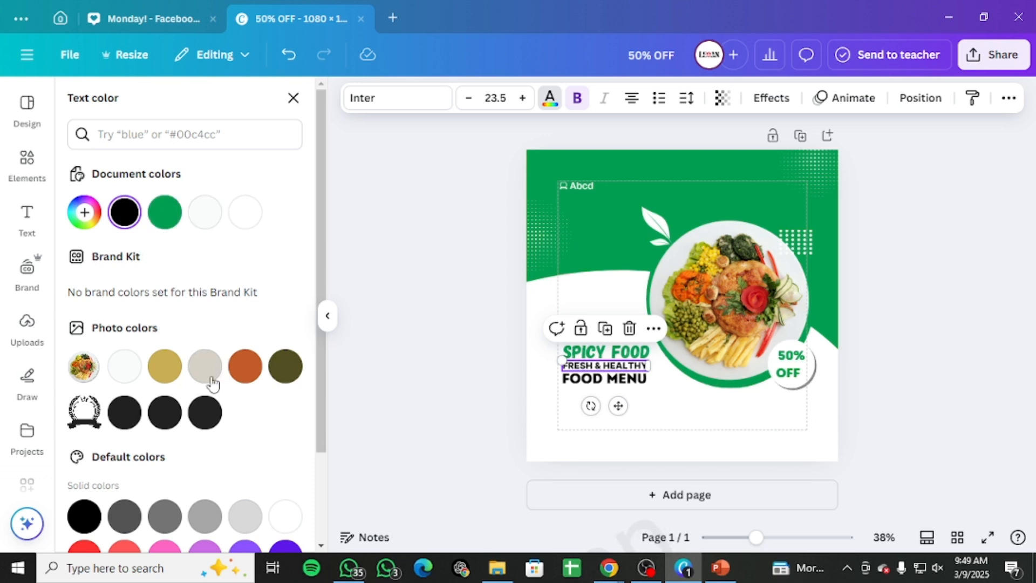
pyautogui.click(258, 368)
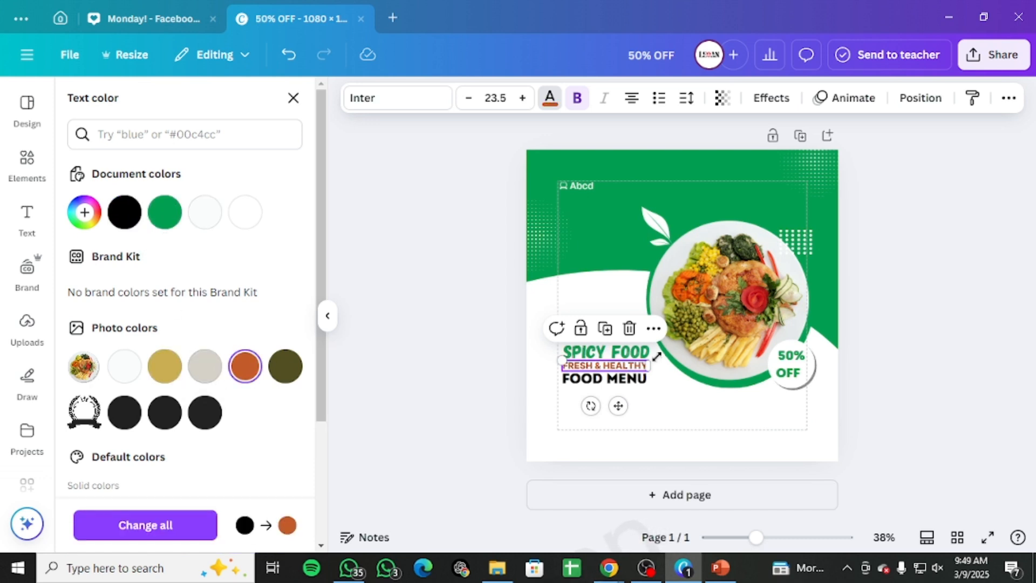
pyautogui.click(630, 381)
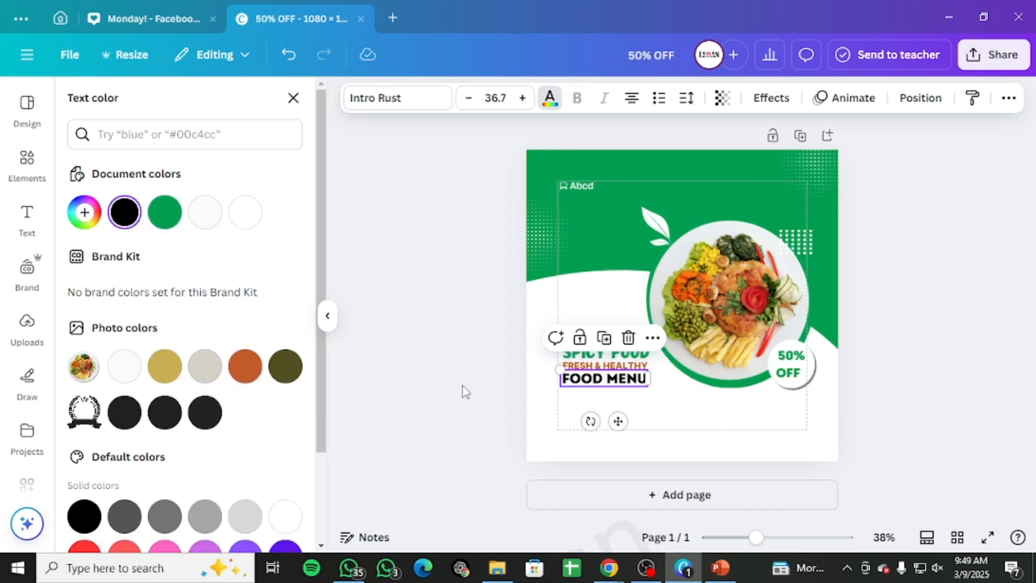
pyautogui.click(164, 213)
pyautogui.click(674, 396)
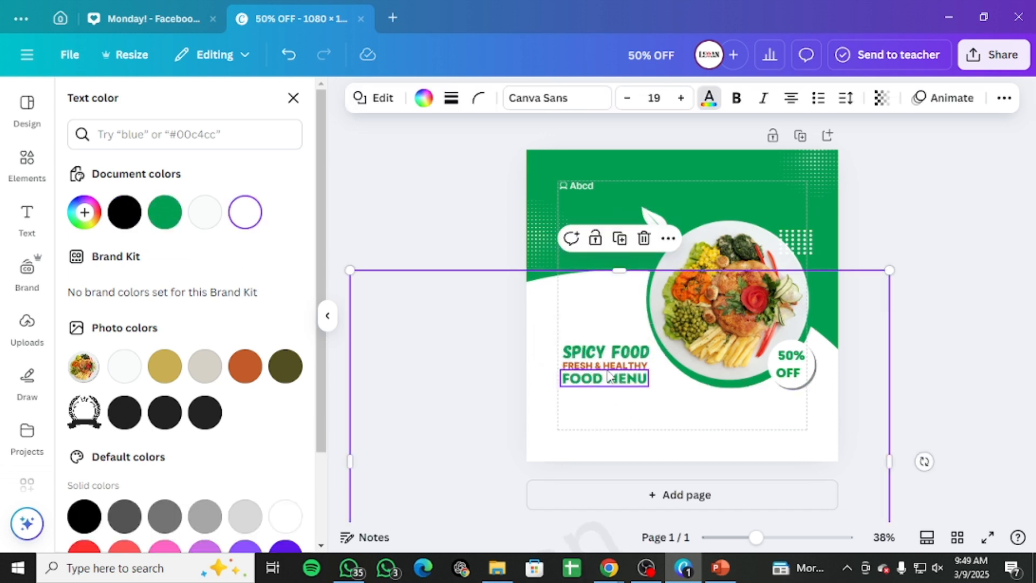
pyautogui.keyDown('shift'); pyautogui.click(607, 367); pyautogui.keyUp('shift')
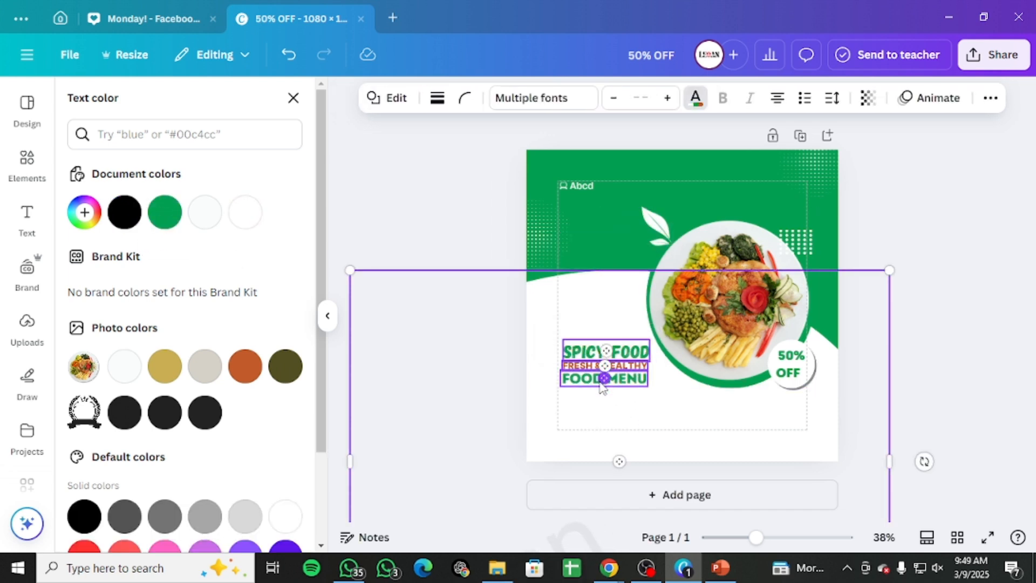
pyautogui.hotkey('ctrl', 'g')
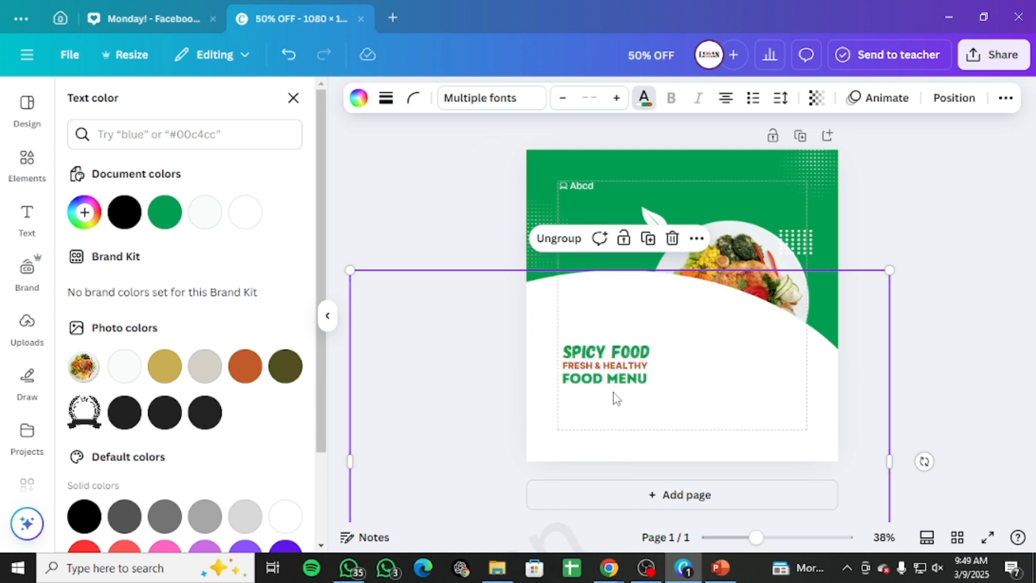
pyautogui.hotkey('ctrl', 'z')
# Step: Group the three headline text lines together
pyautogui.click(605, 365)
pyautogui.keyDown('shift'); pyautogui.click(606, 377); pyautogui.keyUp('shift')
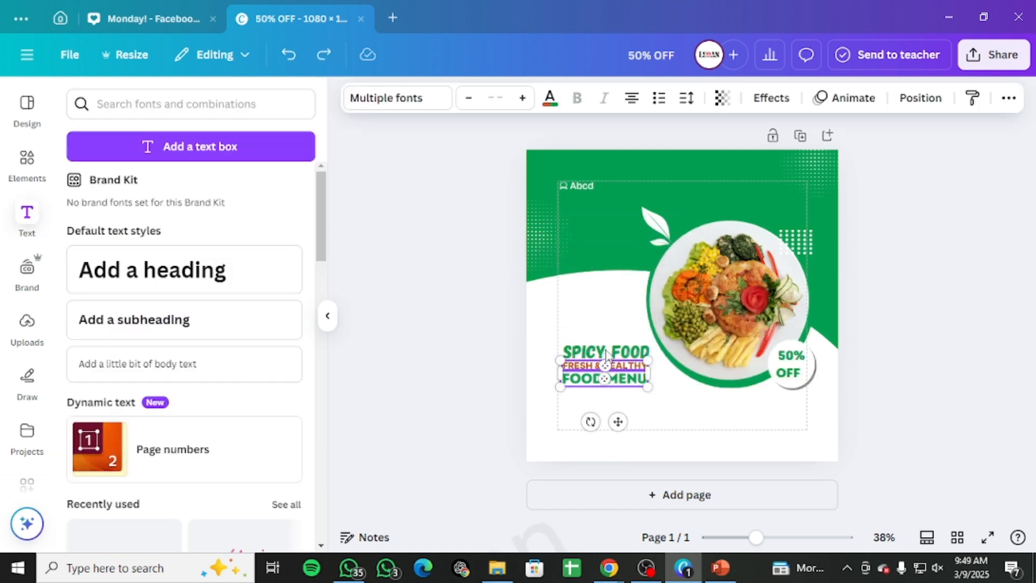
pyautogui.keyDown('shift'); pyautogui.click(609, 356); pyautogui.keyUp('shift')
pyautogui.hotkey('ctrl', 'g')
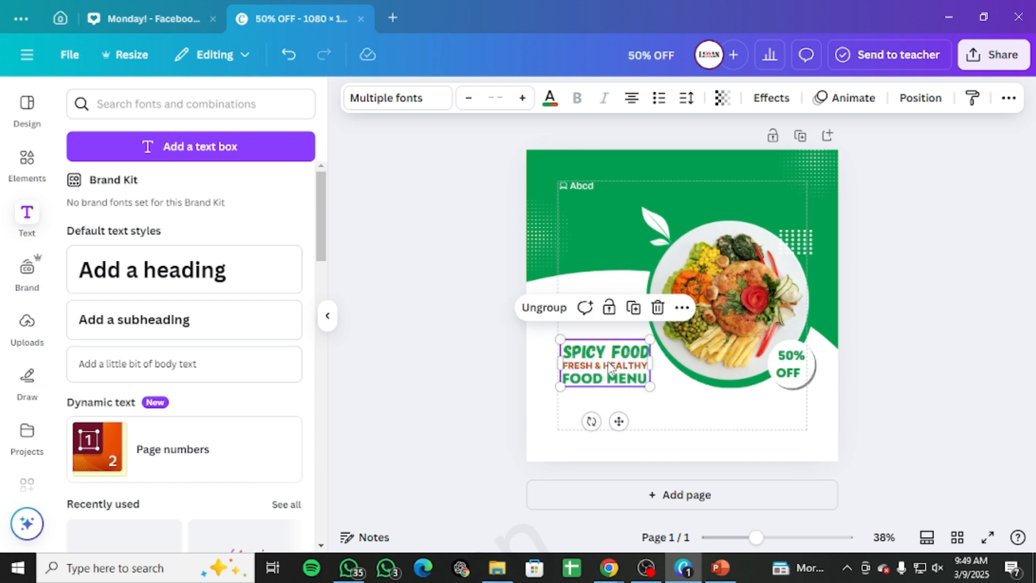
pyautogui.press('Escape')
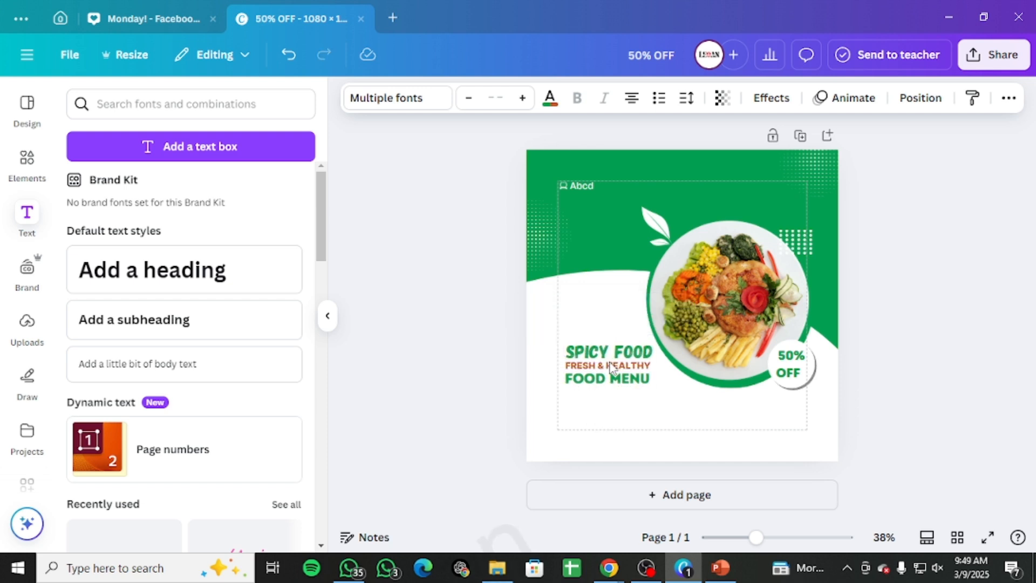
# Step: Move the grouped headline down toward the lower-left area of the post
pyautogui.click(611, 369)
pyautogui.moveTo(624, 369); pyautogui.dragTo(643, 396)
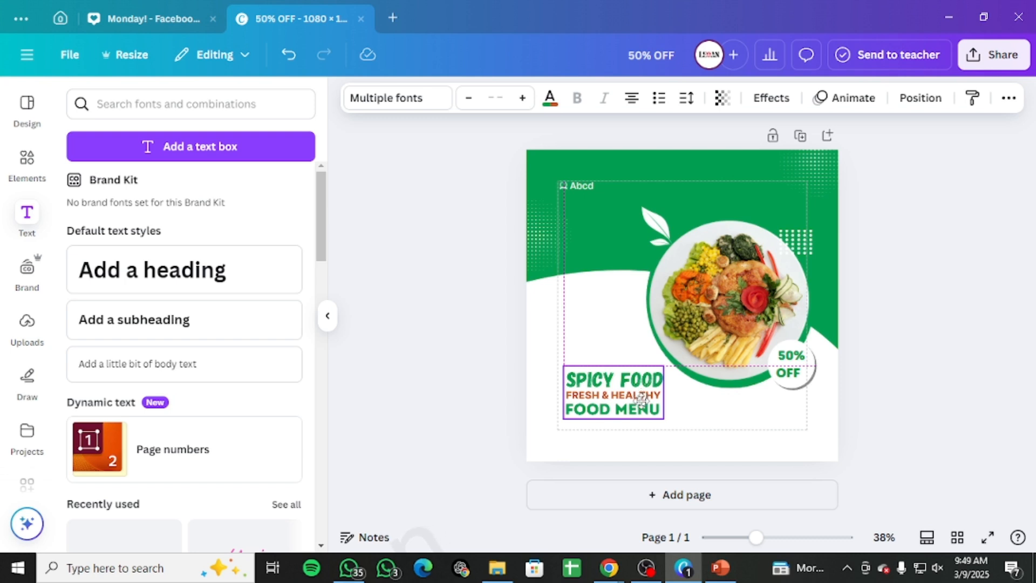
pyautogui.moveTo(642, 398); pyautogui.dragTo(644, 398)
pyautogui.click(983, 327)
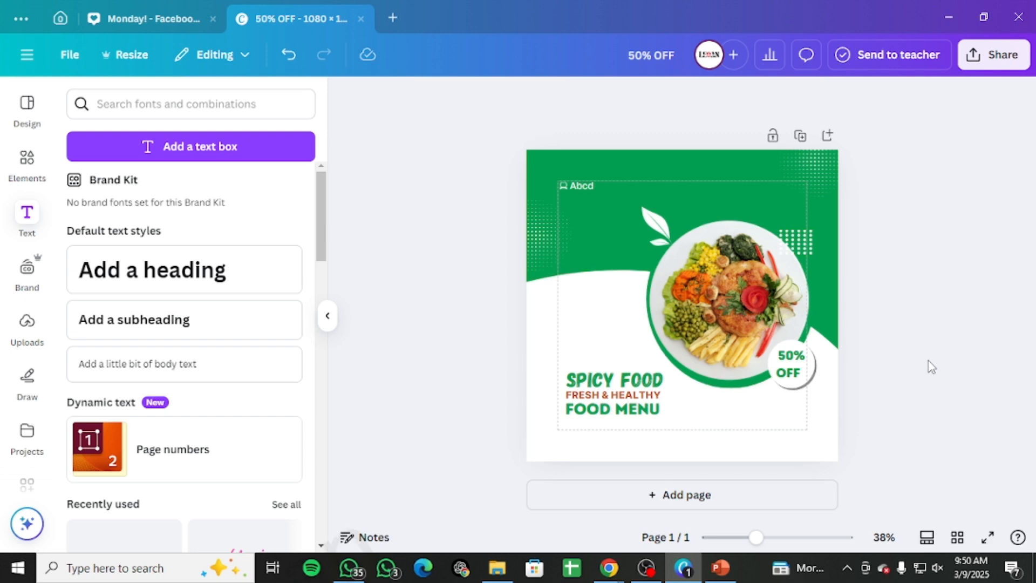
# Step: Zoom in on the headline, search the elements library for noice and view the graphics results
pyautogui.moveTo(764, 538); pyautogui.dragTo(788, 538)
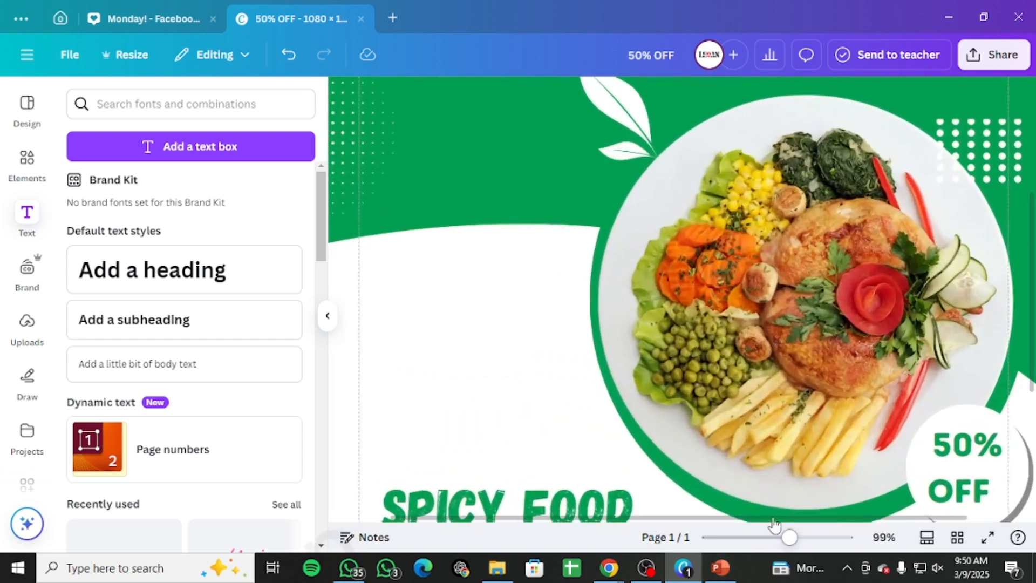
pyautogui.scroll(-5, 608, 435)
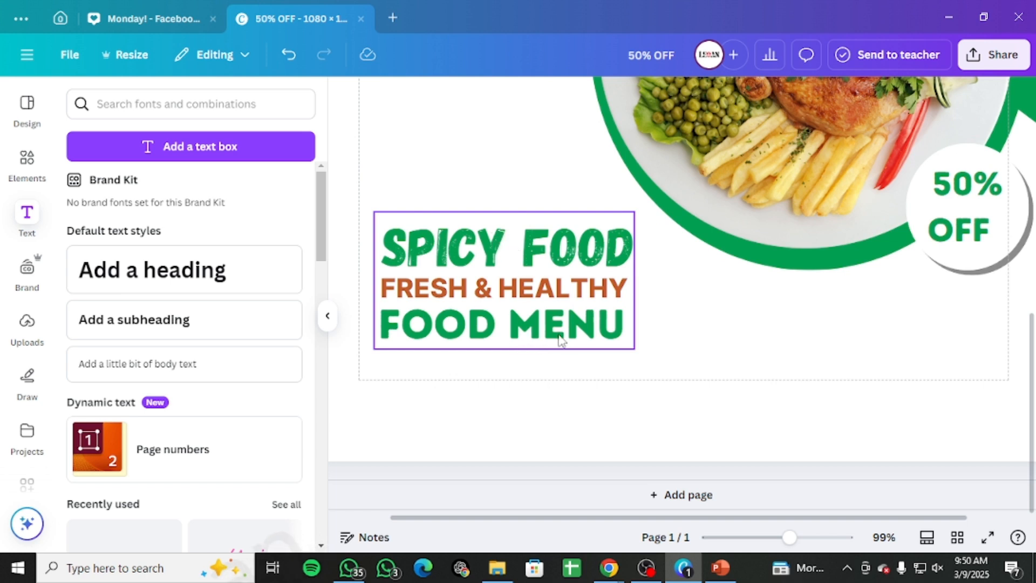
pyautogui.click(31, 165)
pyautogui.click(151, 106)
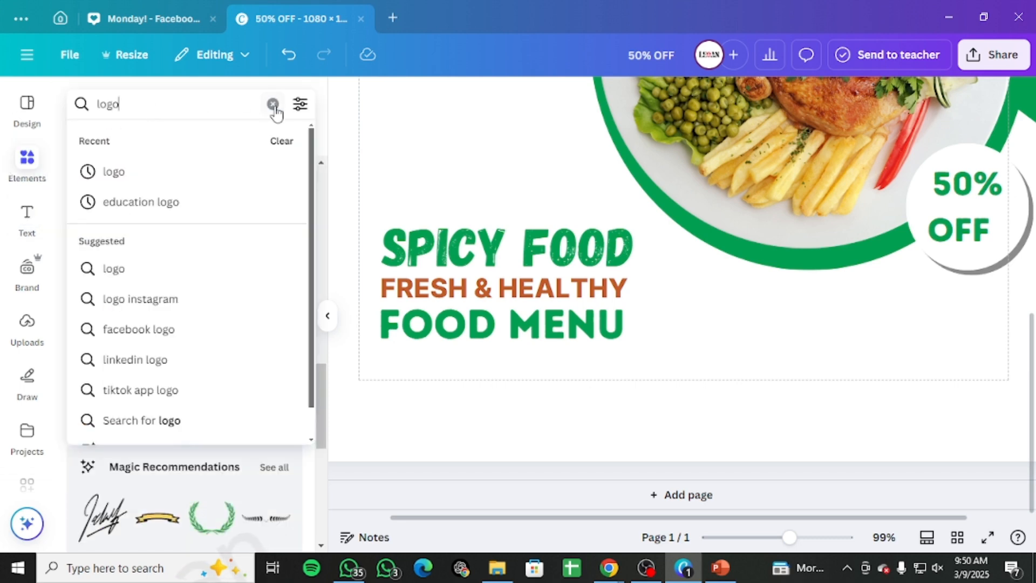
pyautogui.click(272, 106)
pyautogui.write('noice')
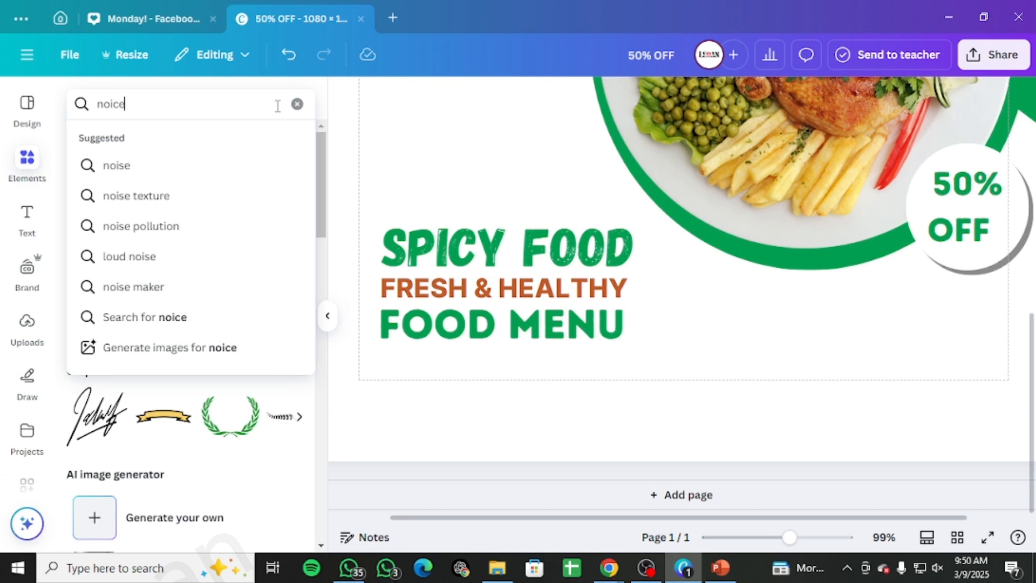
pyautogui.press('Return')
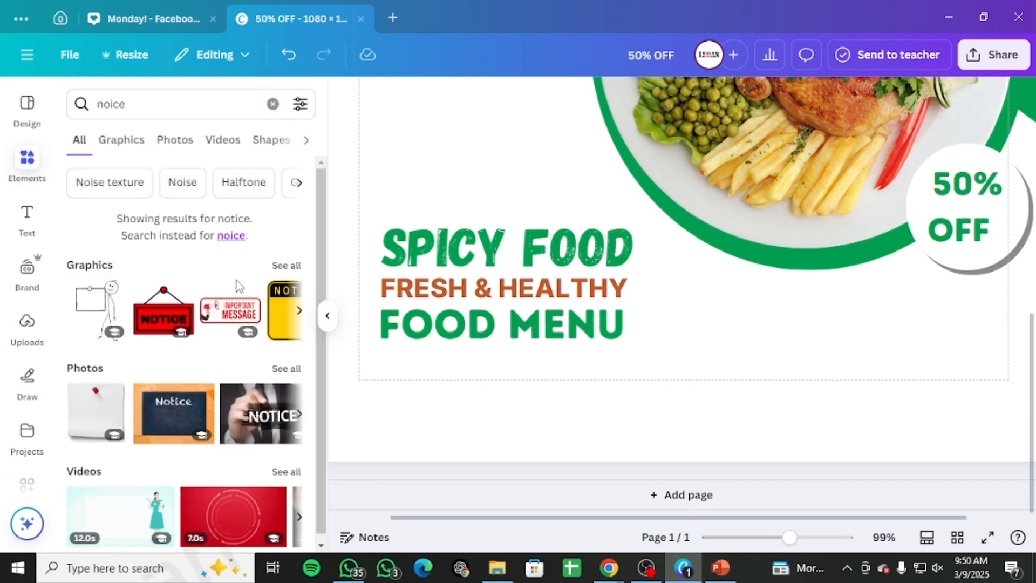
pyautogui.click(122, 141)
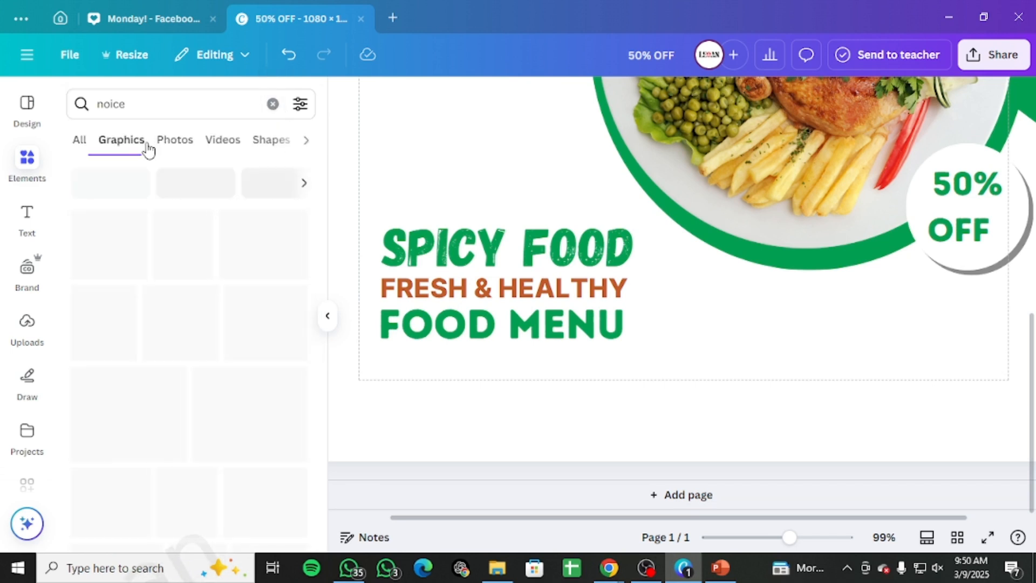
pyautogui.scroll(-5, 172, 161)
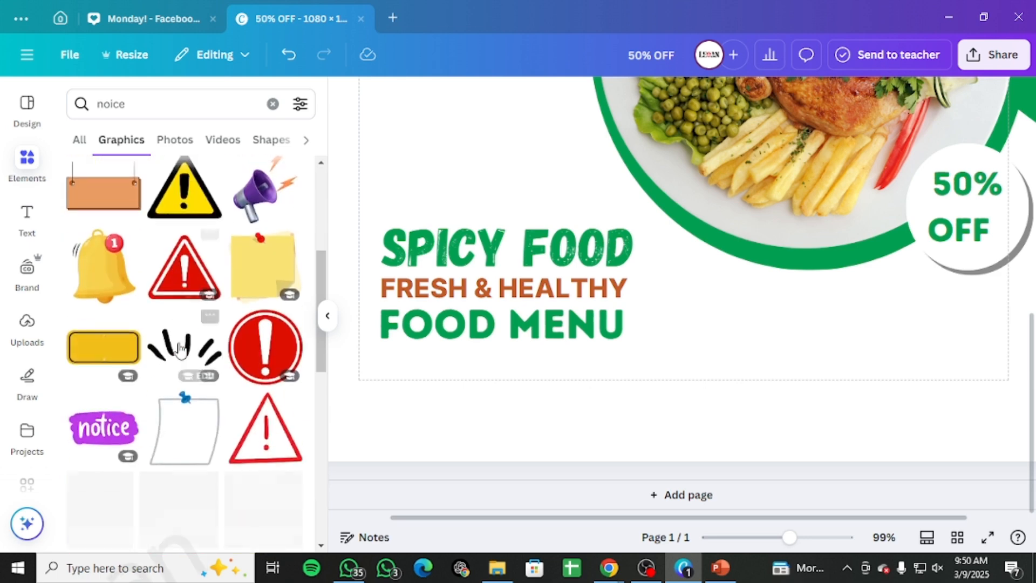
# Step: Browse the photo results for noice, rerun the search, then clear it and scroll through the elements
pyautogui.click(185, 140)
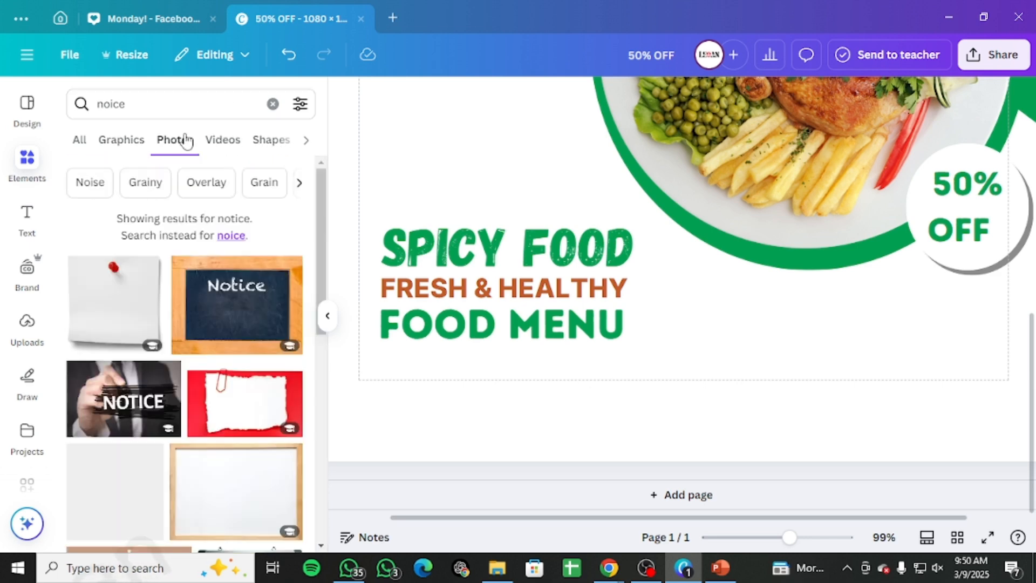
pyautogui.scroll(-5, 158, 307)
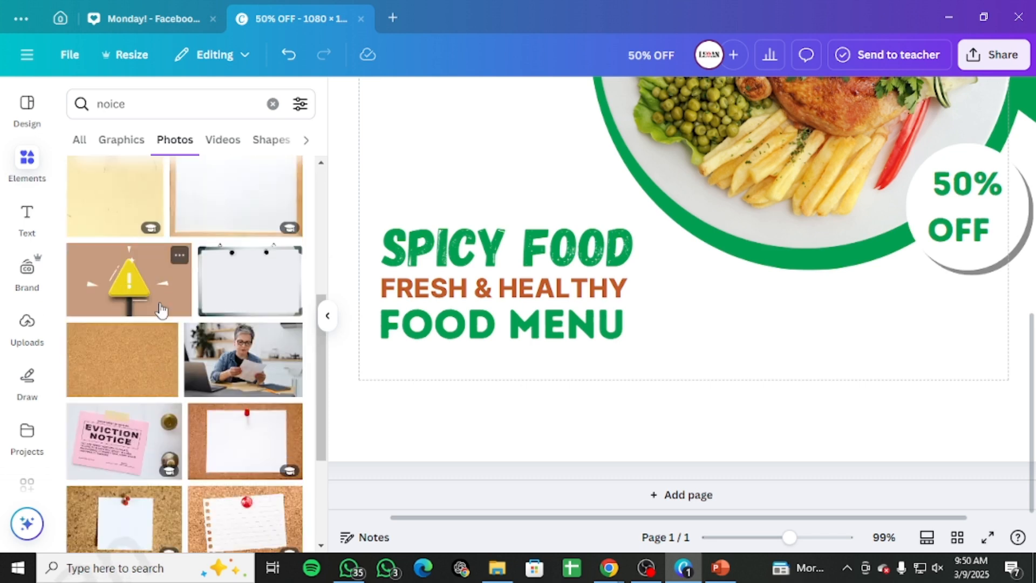
pyautogui.scroll(-7, 160, 311)
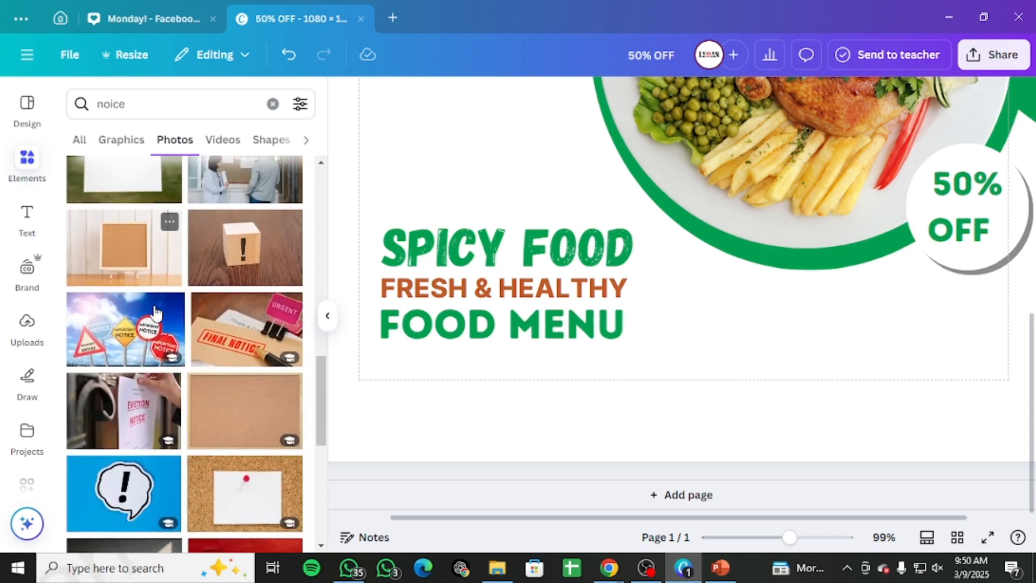
pyautogui.scroll(-6, 156, 311)
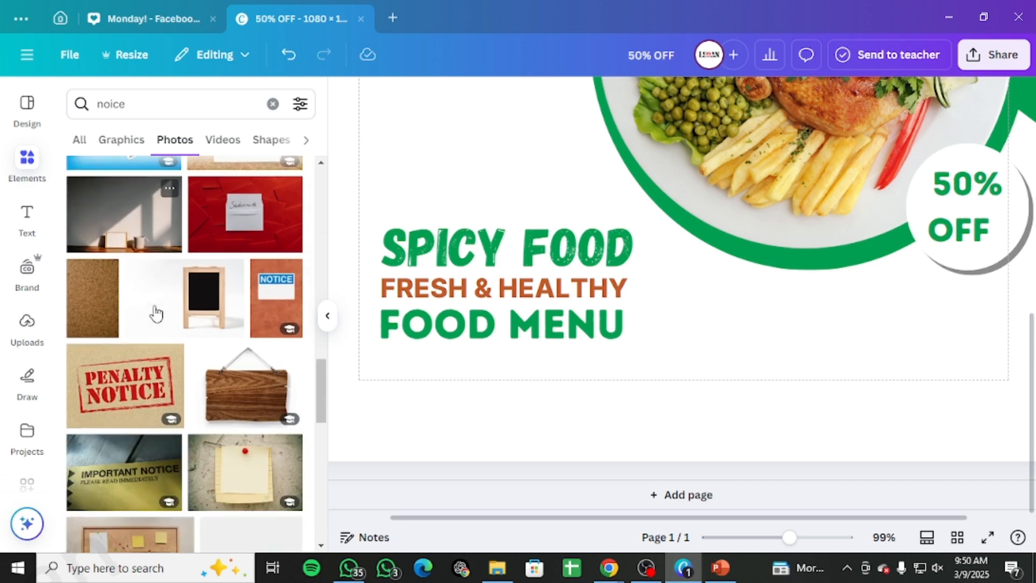
pyautogui.scroll(-4, 157, 313)
pyautogui.click(125, 105)
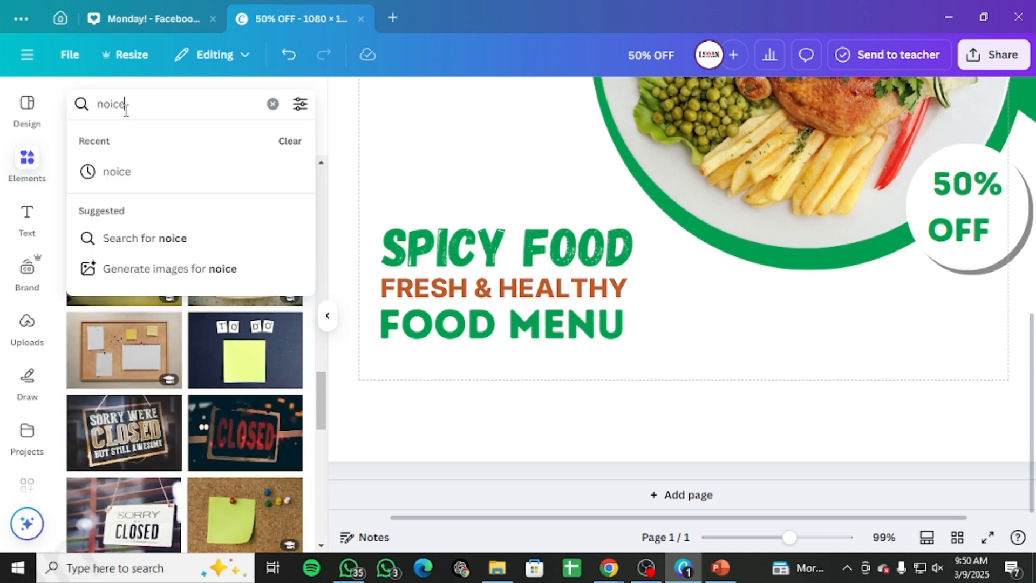
pyautogui.press('Return')
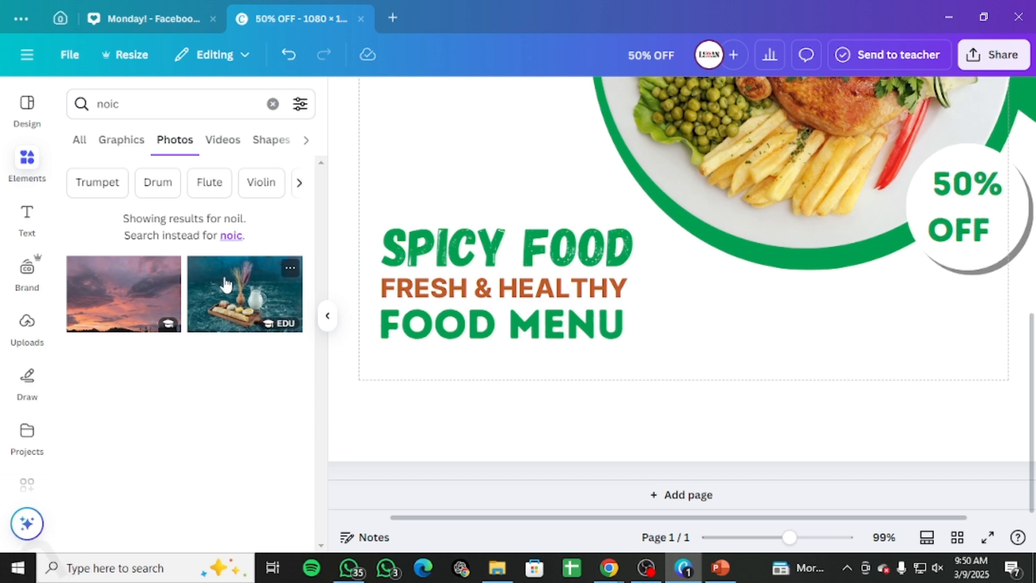
pyautogui.click(273, 104)
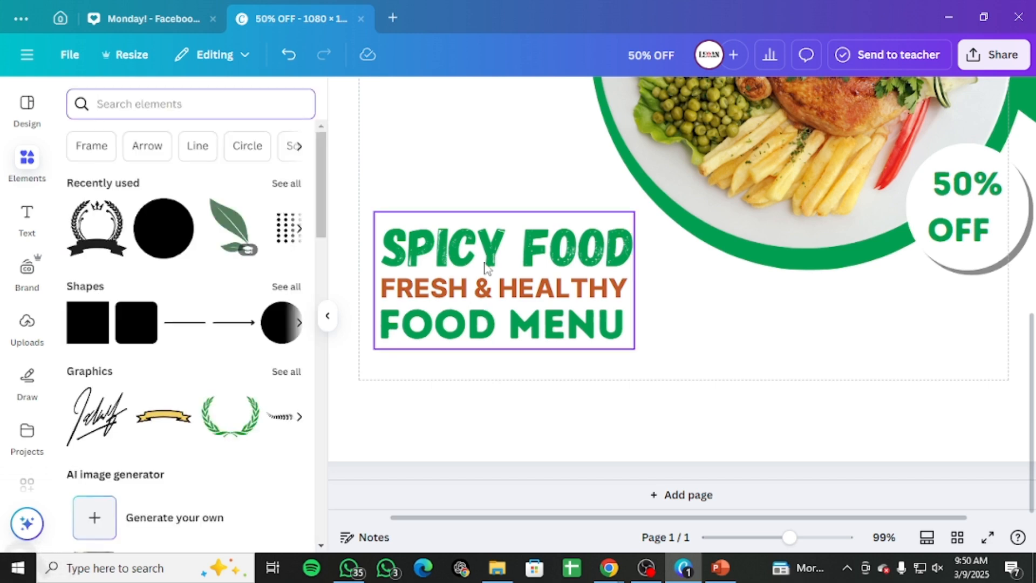
pyautogui.scroll(-12, 154, 416)
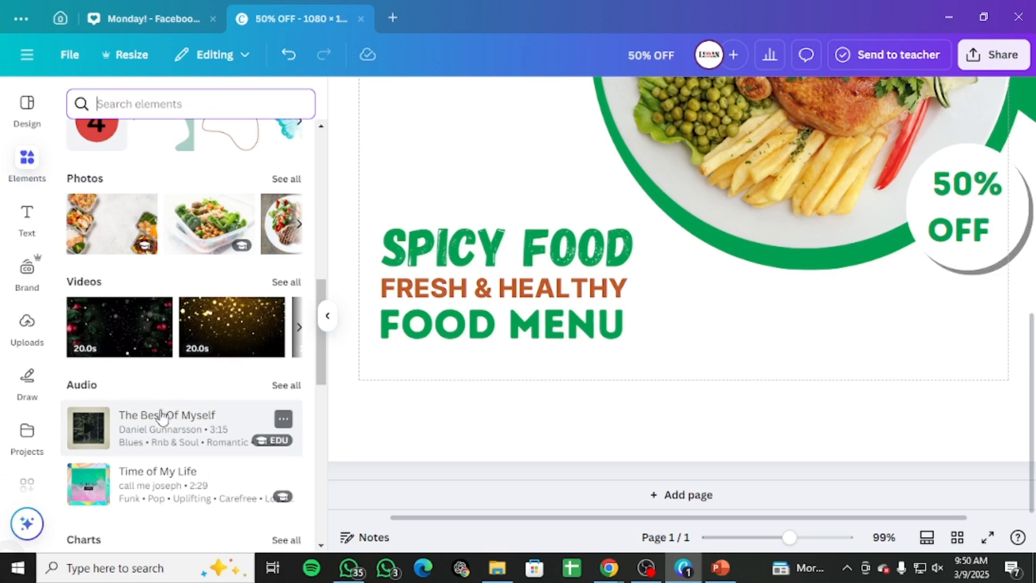
pyautogui.scroll(-2, 160, 413)
pyautogui.scroll(14, 162, 418)
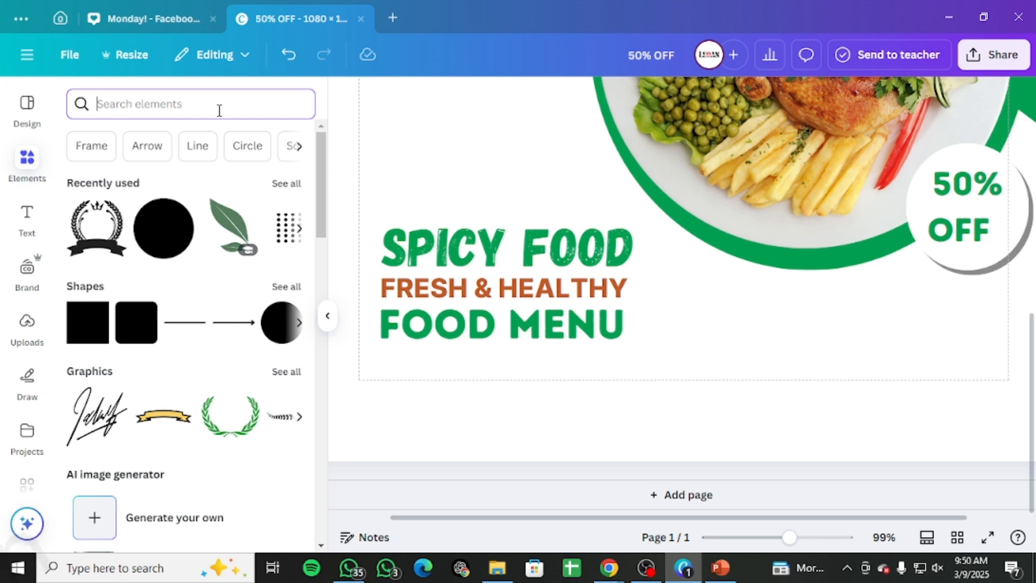
# Step: Search the elements for noise effect, correcting the spelling, and open the graphics results
pyautogui.write('no')
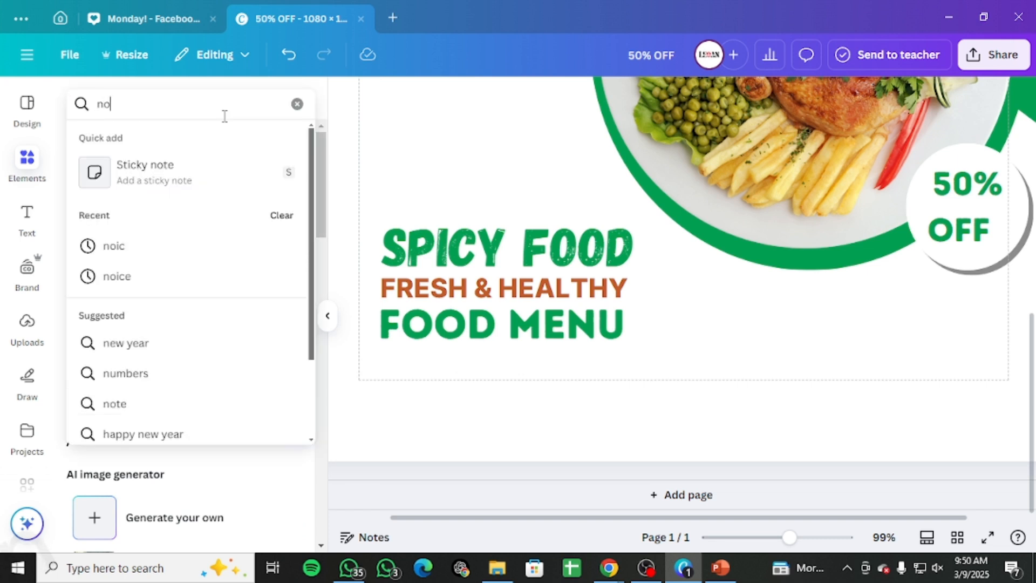
pyautogui.write('ice effect')
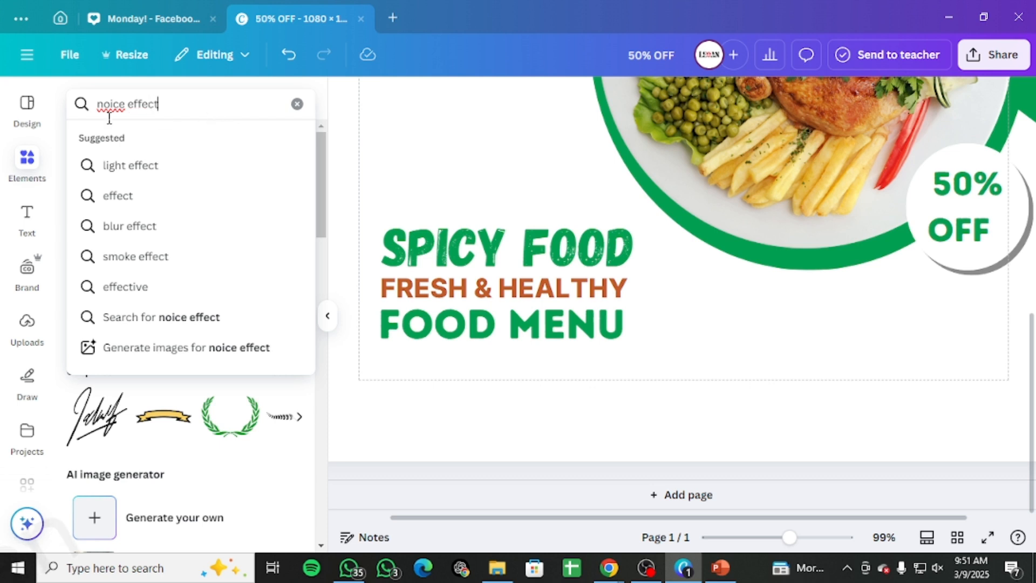
pyautogui.rightClick(115, 103)
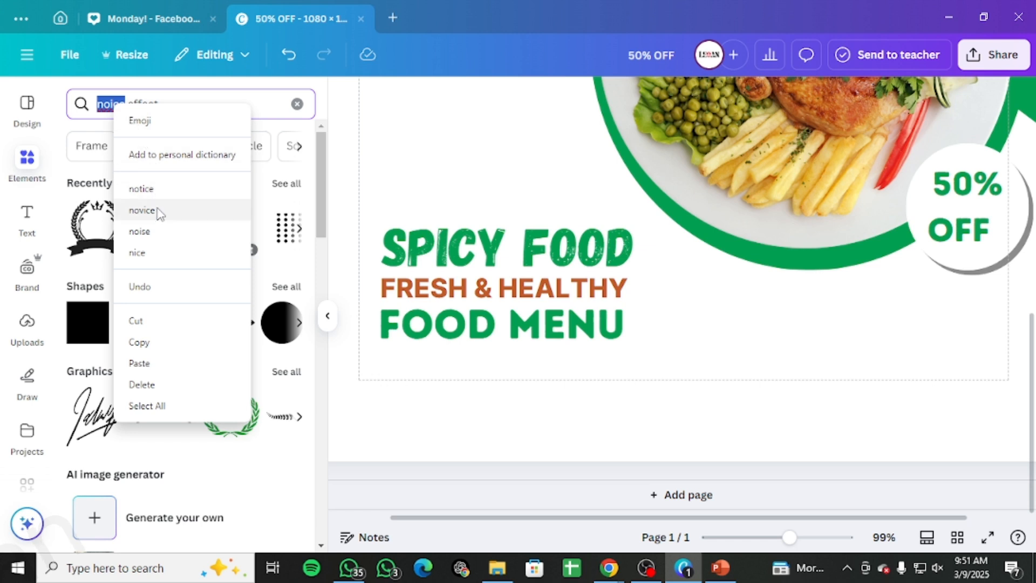
pyautogui.click(139, 231)
pyautogui.click(194, 106)
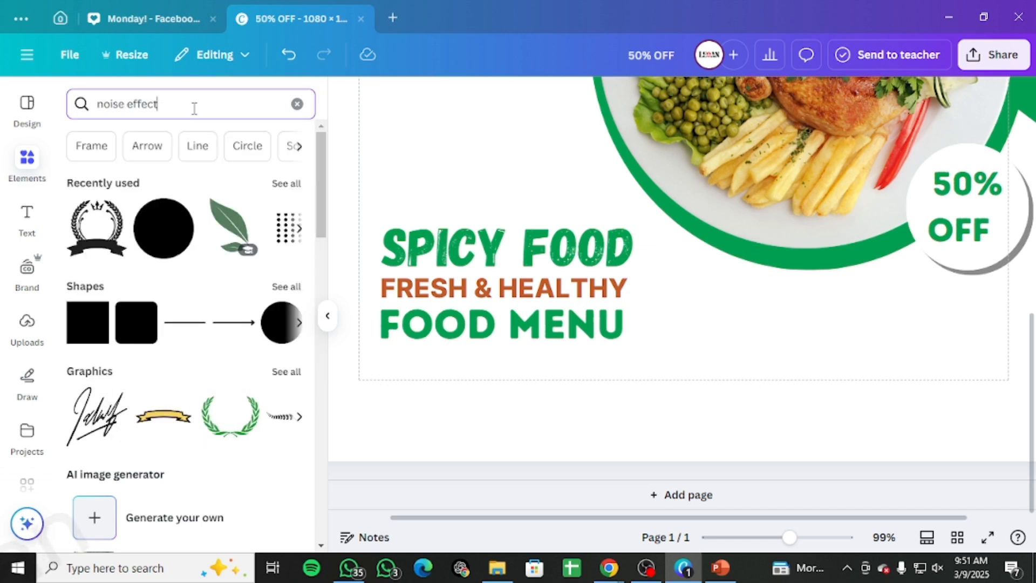
pyautogui.press('Return')
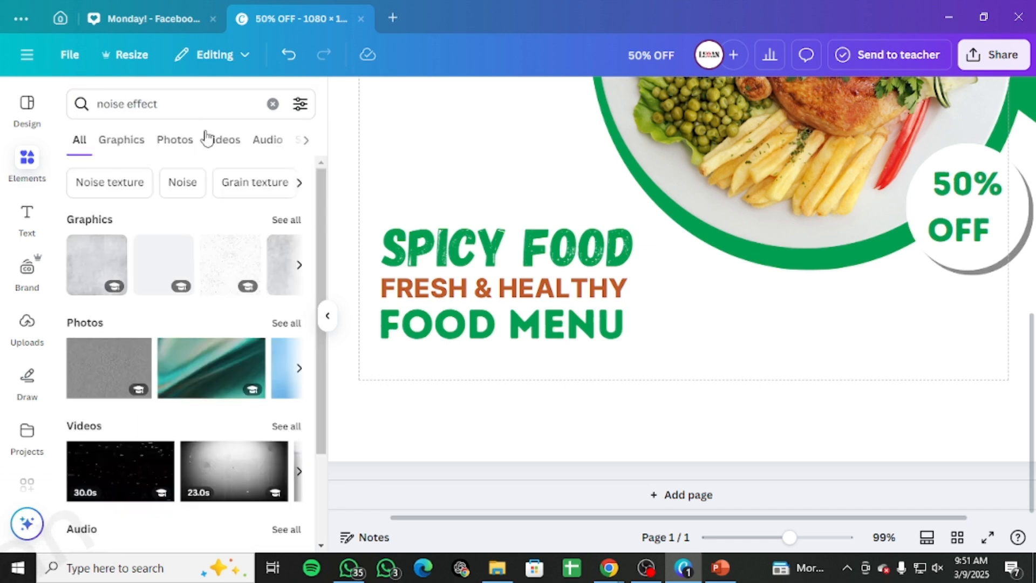
pyautogui.click(146, 141)
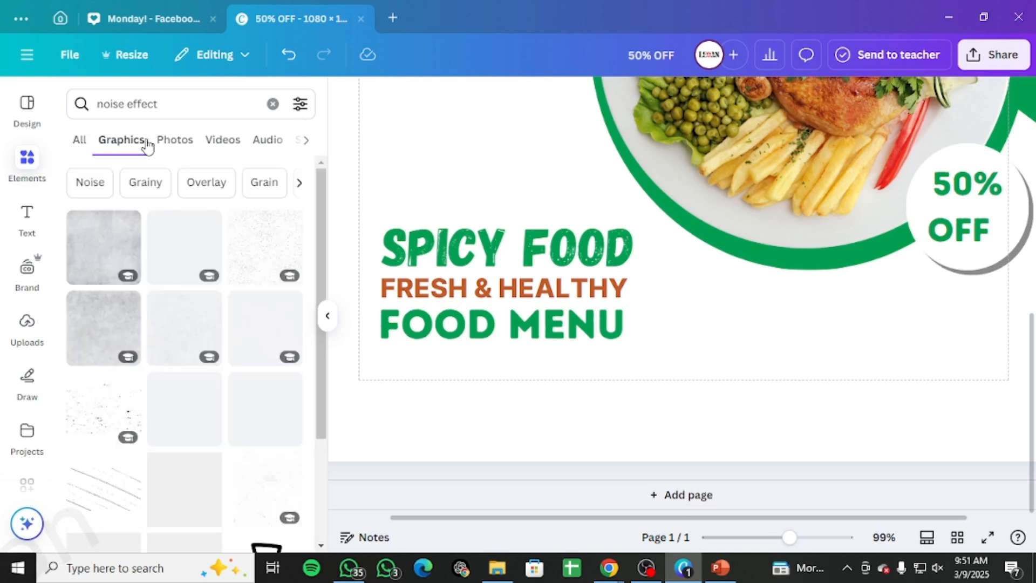
pyautogui.scroll(-3, 165, 360)
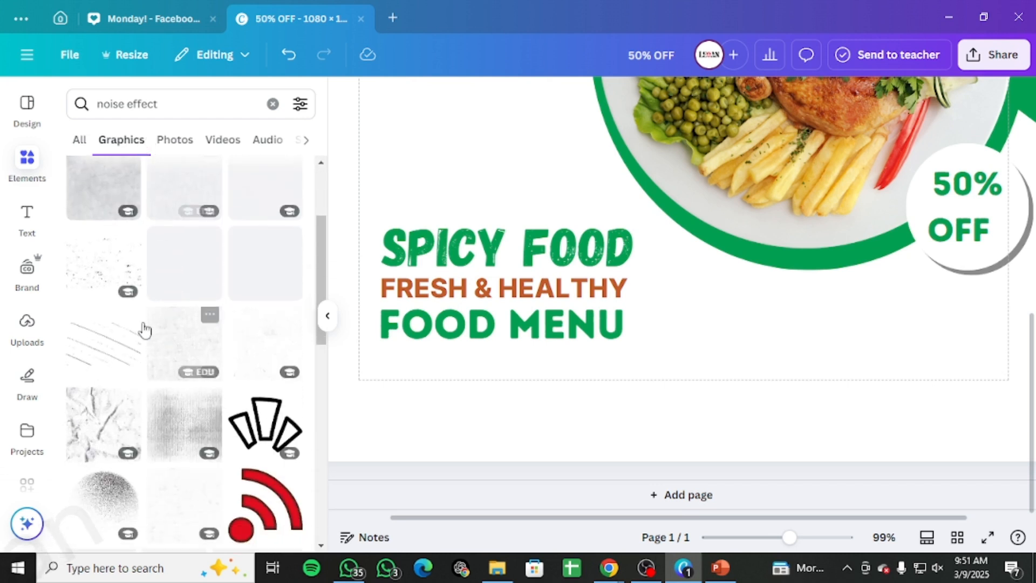
# Step: Add a light speckled noise graphic, shrink it and move it below the headline
pyautogui.click(118, 262)
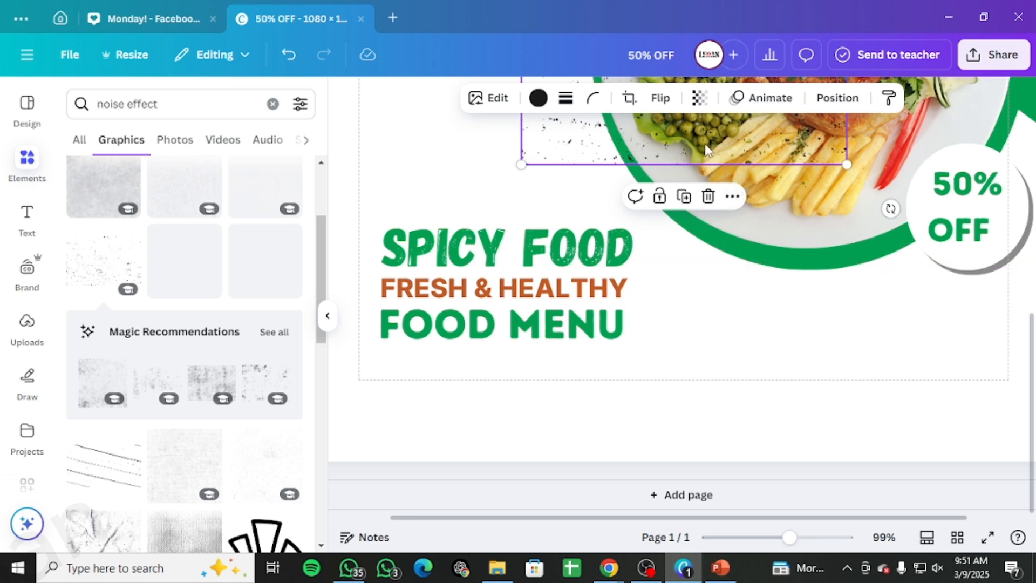
pyautogui.moveTo(691, 160); pyautogui.dragTo(535, 381)
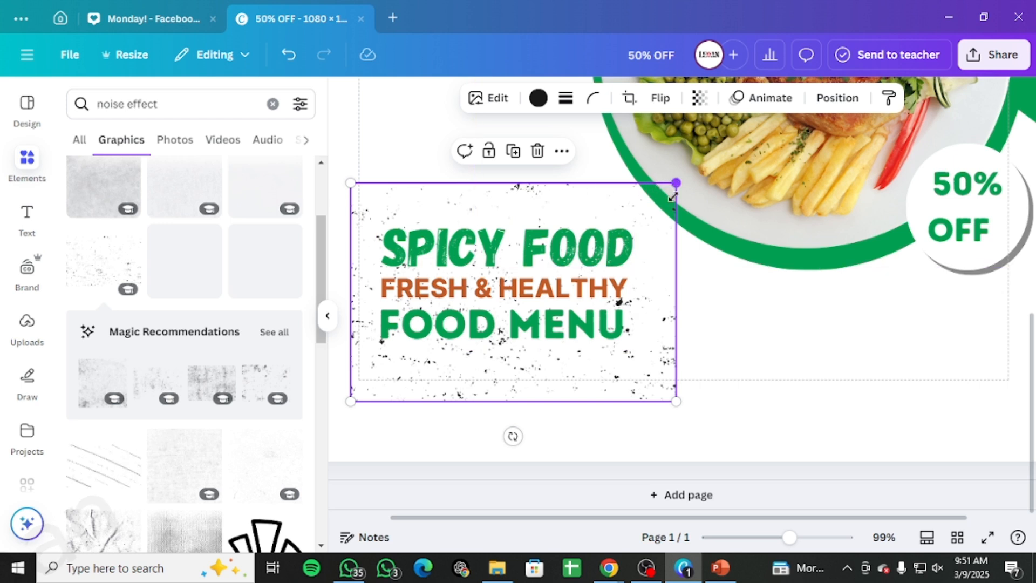
pyautogui.moveTo(677, 183); pyautogui.dragTo(569, 437)
pyautogui.scroll(-10, 176, 377)
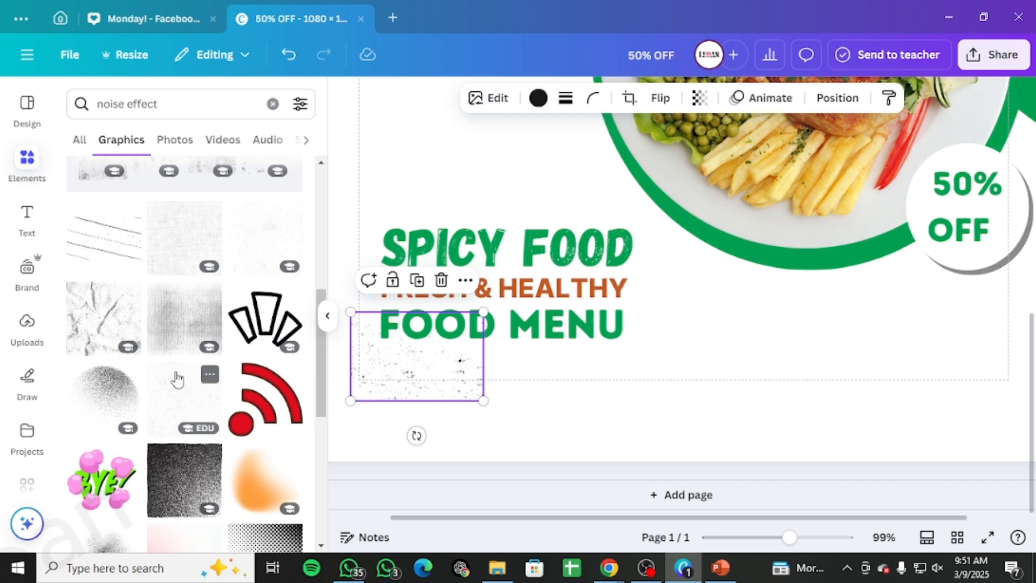
pyautogui.scroll(-4, 176, 373)
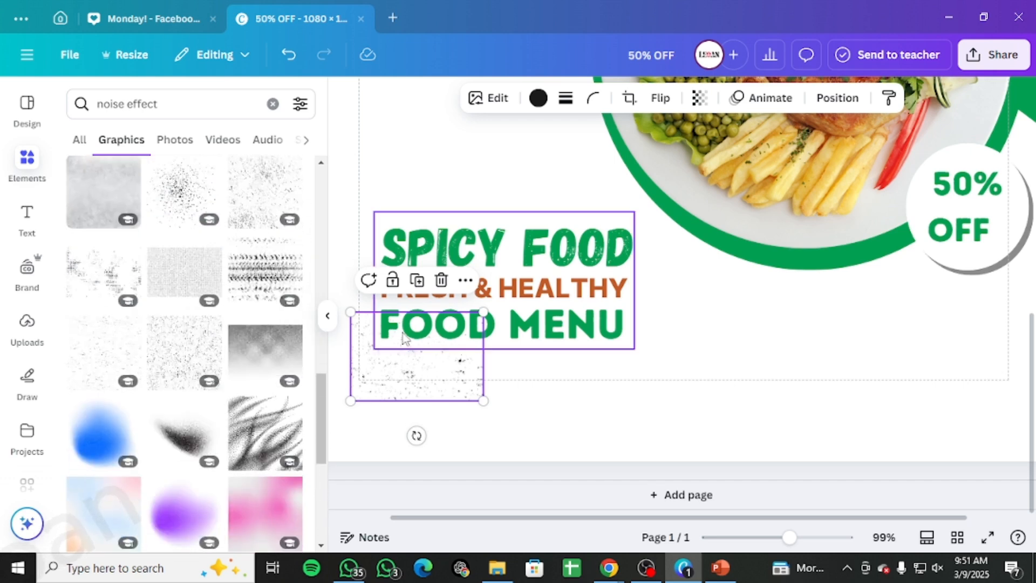
pyautogui.moveTo(448, 350); pyautogui.dragTo(752, 404)
# Step: Add a dense speckled noise graphic over the lower headline lines and delete the smaller noise graphic
pyautogui.click(190, 358)
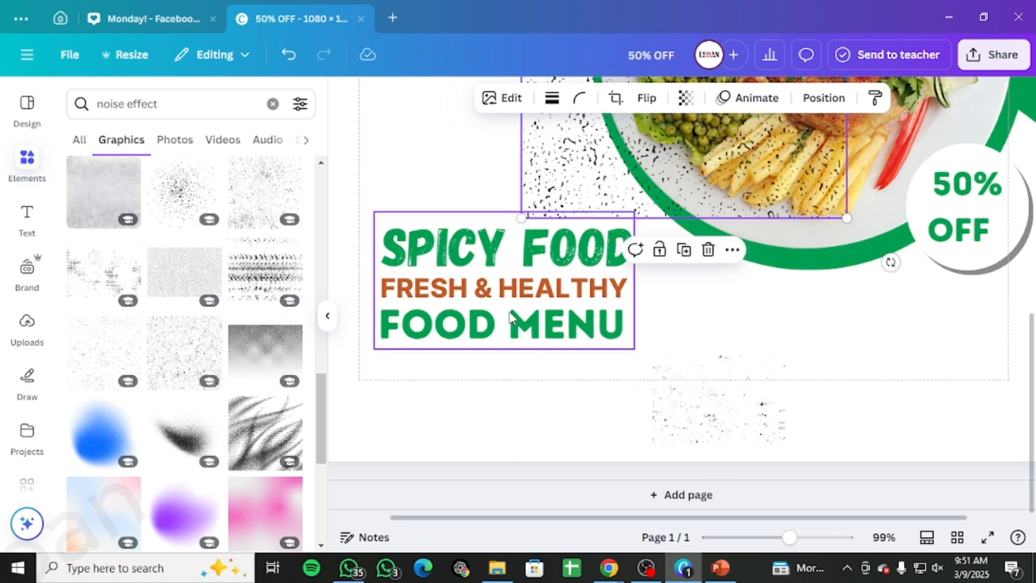
pyautogui.moveTo(603, 151)
pyautogui.mouseDown()
pyautogui.moveTo(443, 376)
pyautogui.moveTo(452, 563)
pyautogui.moveTo(448, 526)
pyautogui.mouseUp()
pyautogui.click(539, 98)
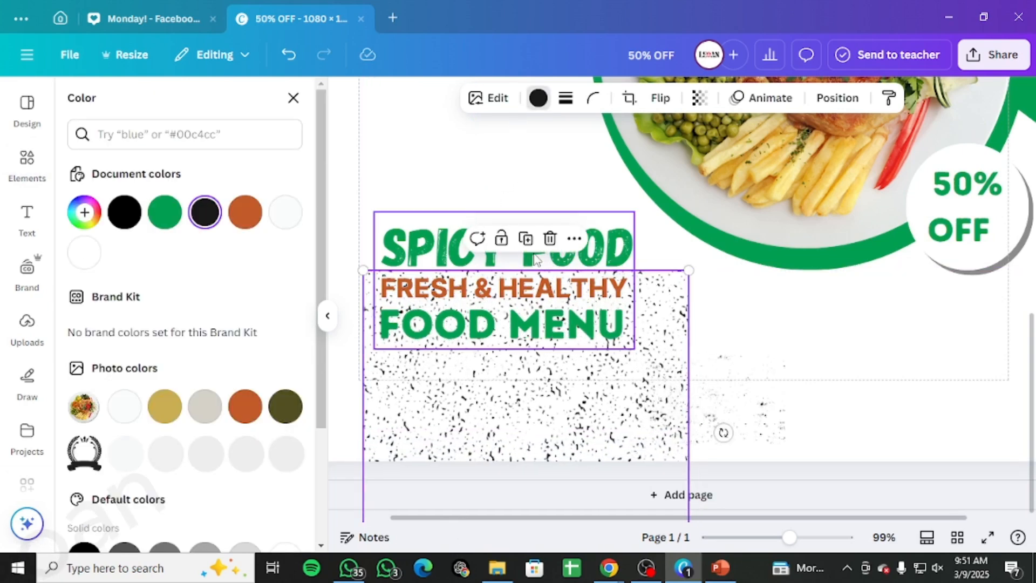
pyautogui.click(757, 368)
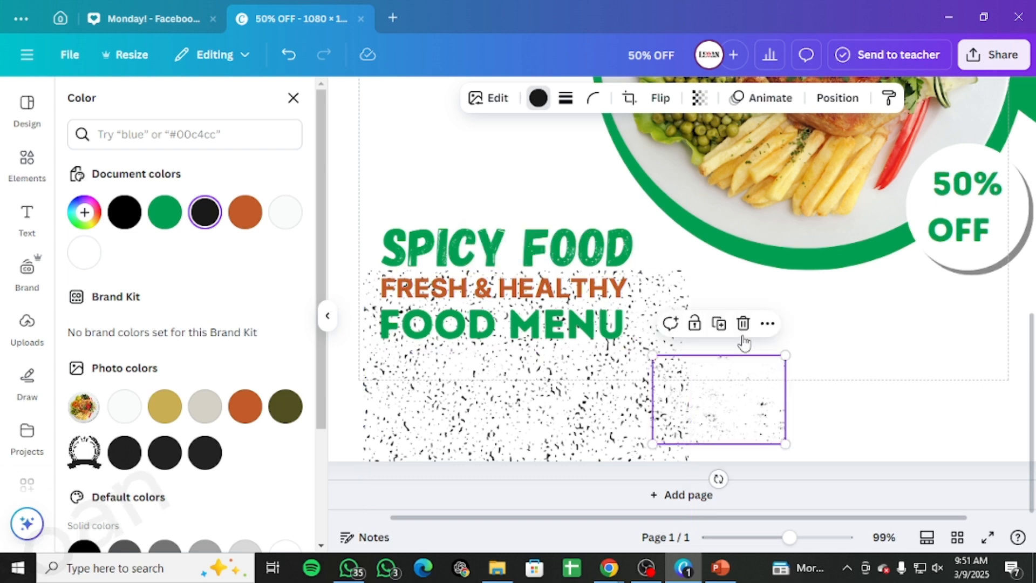
pyautogui.click(743, 323)
# Step: Crop the dense noise graphic to cover just the FRESH & HEALTHY and FOOD MENU lines
pyautogui.click(600, 362)
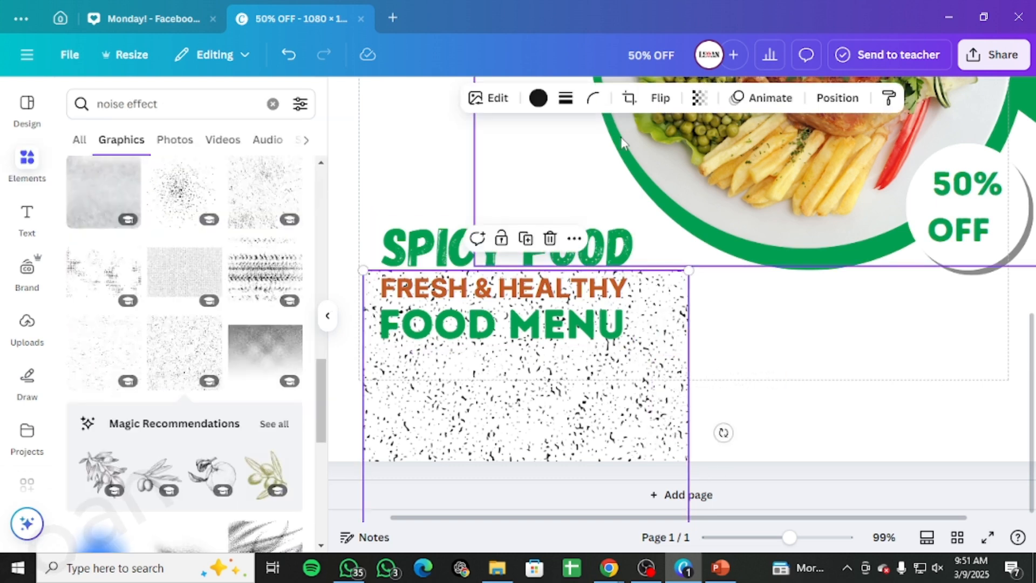
pyautogui.click(629, 97)
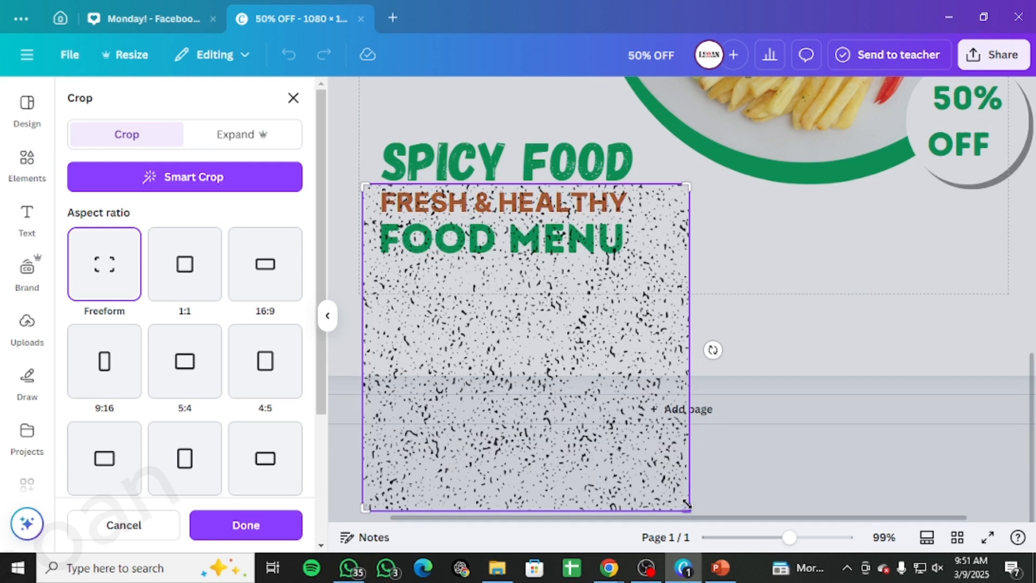
pyautogui.moveTo(687, 507)
pyautogui.mouseDown()
pyautogui.moveTo(685, 248)
pyautogui.moveTo(633, 264)
pyautogui.mouseUp()
pyautogui.moveTo(358, 183); pyautogui.dragTo(373, 183)
pyautogui.click(756, 262)
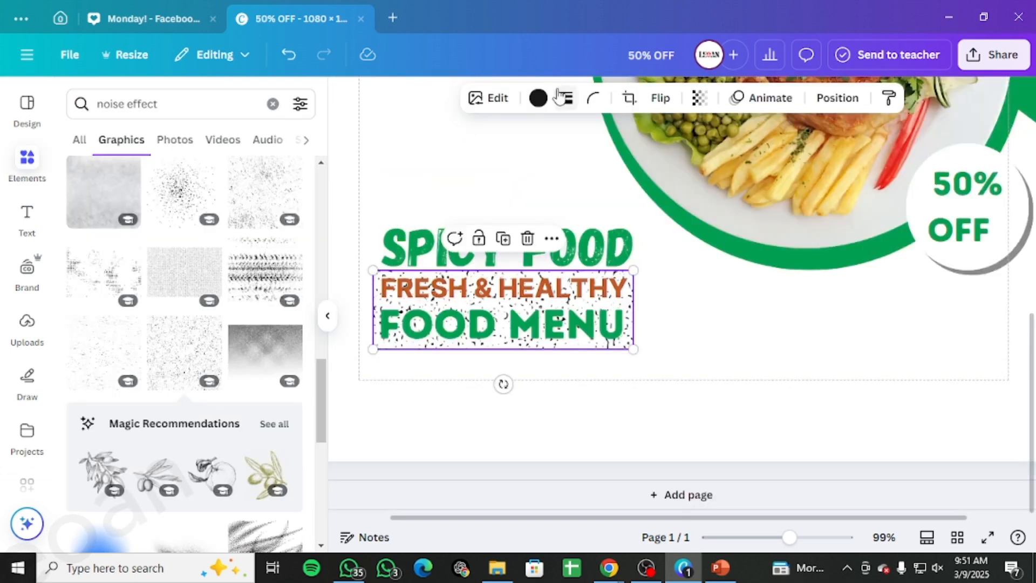
# Step: Colour the noise graphic white
pyautogui.click(538, 98)
pyautogui.click(85, 253)
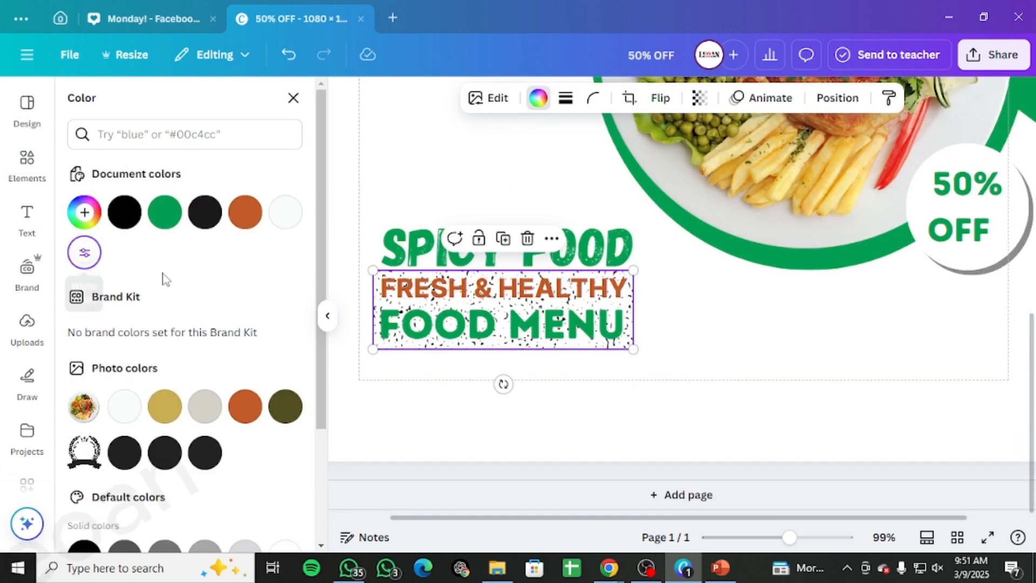
pyautogui.scroll(-2, 701, 307)
pyautogui.scroll(2, 667, 368)
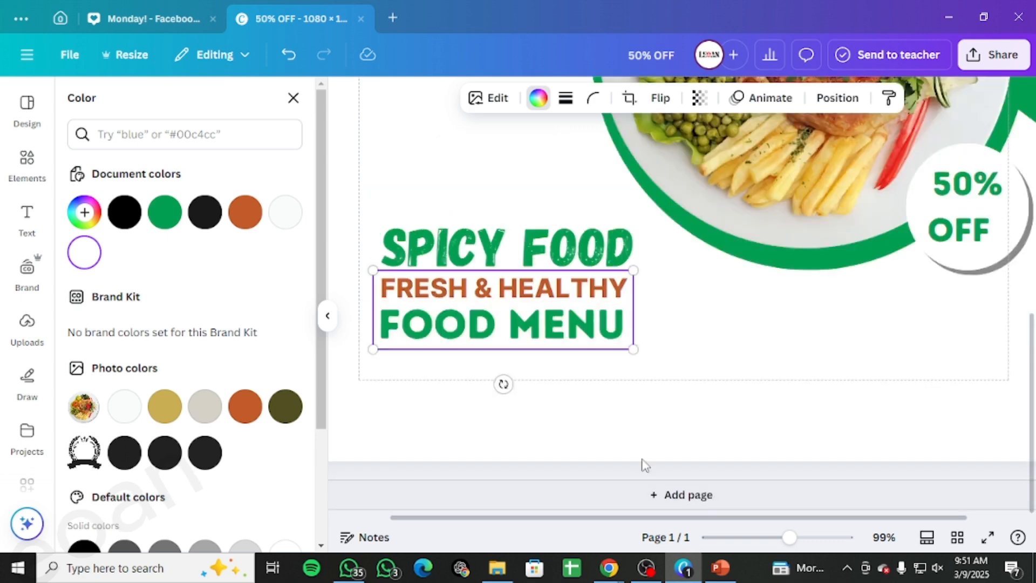
# Step: Move the white noise graphic to the top of the layer stack so it textures the headline text
pyautogui.moveTo(788, 538); pyautogui.dragTo(836, 538)
pyautogui.moveTo(710, 518); pyautogui.dragTo(610, 517)
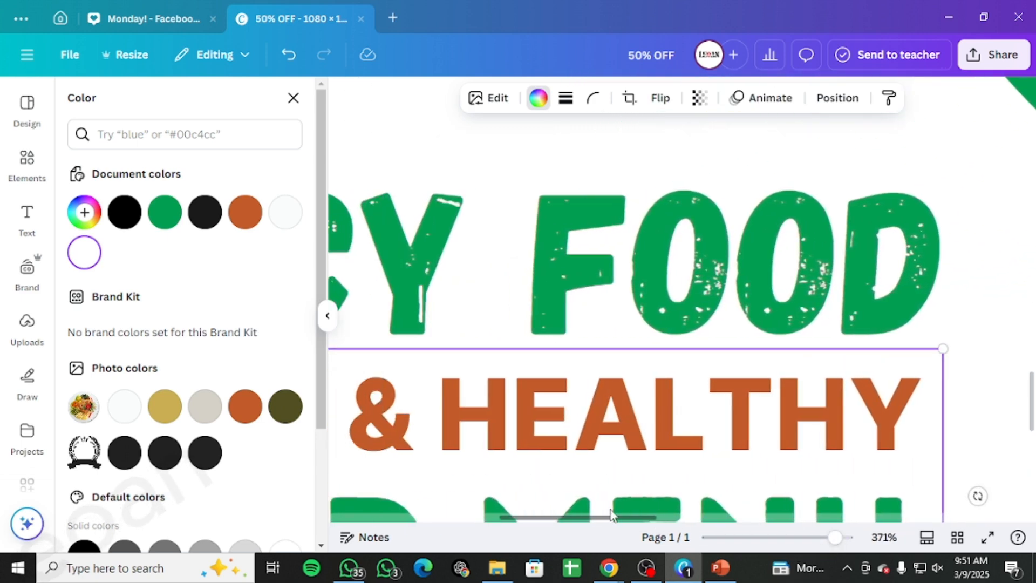
pyautogui.scroll(-4, 650, 418)
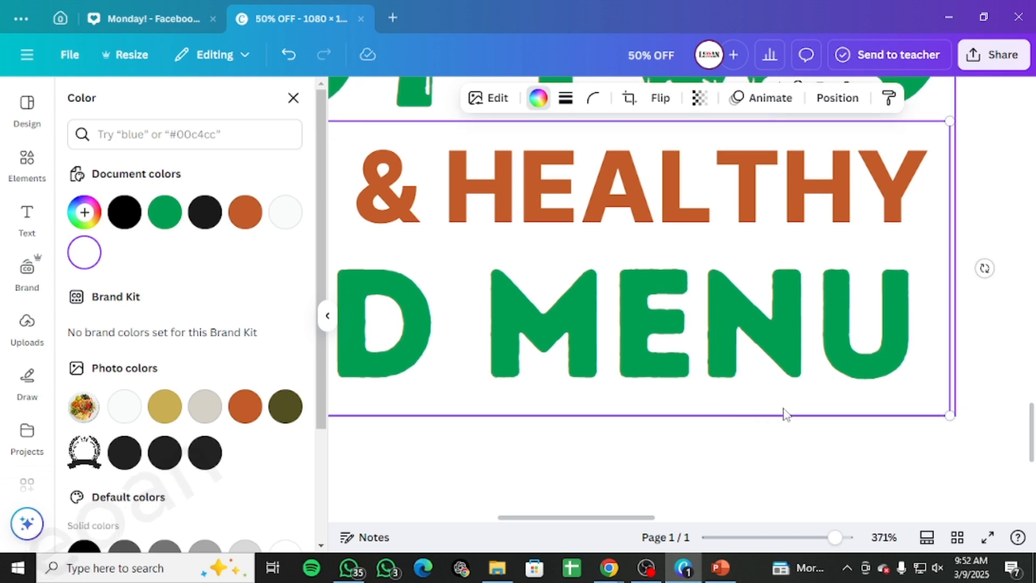
pyautogui.scroll(3, 576, 335)
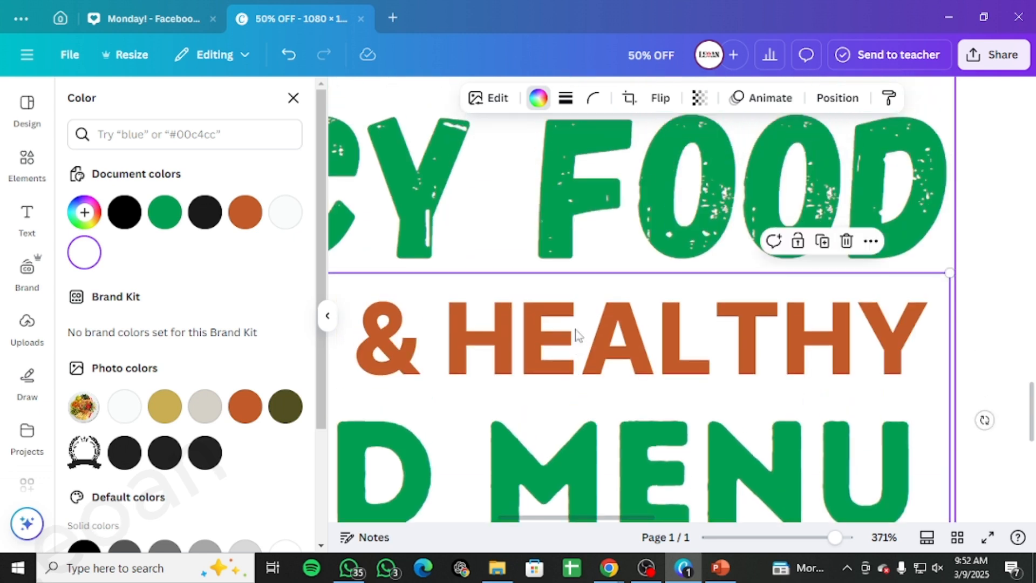
pyautogui.scroll(-3, 574, 335)
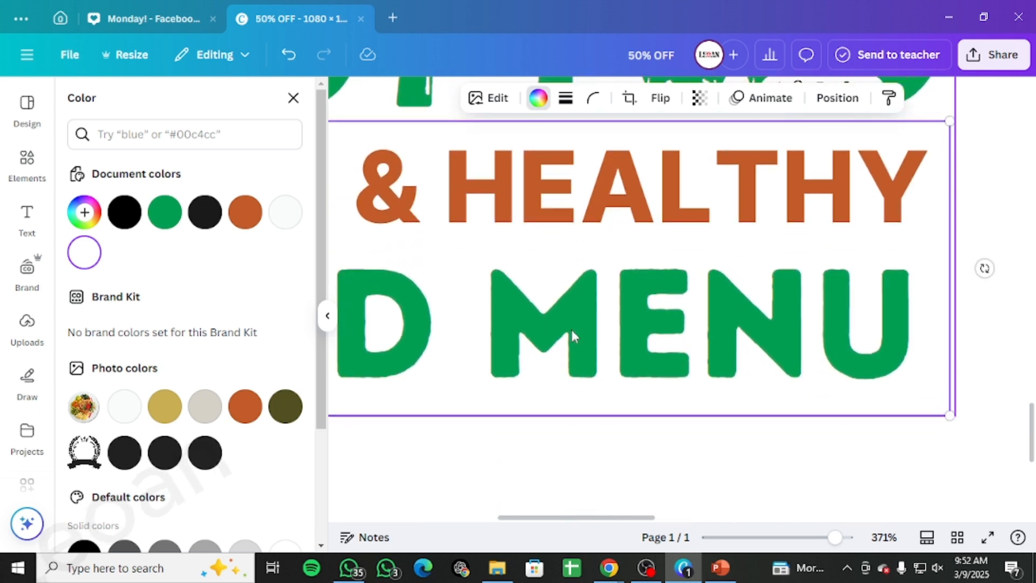
pyautogui.hotkey('alt', '1')
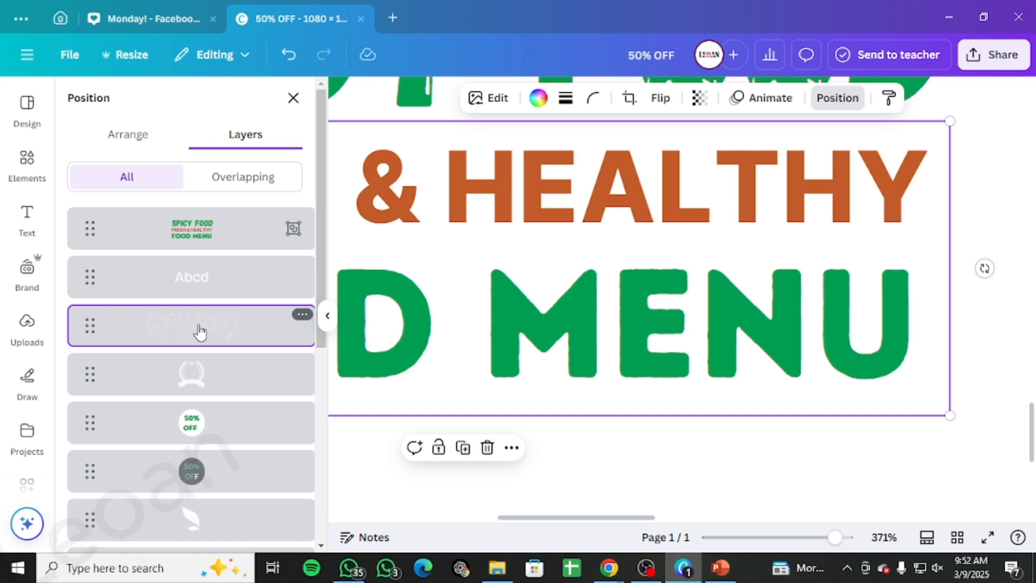
pyautogui.moveTo(200, 333); pyautogui.dragTo(215, 227)
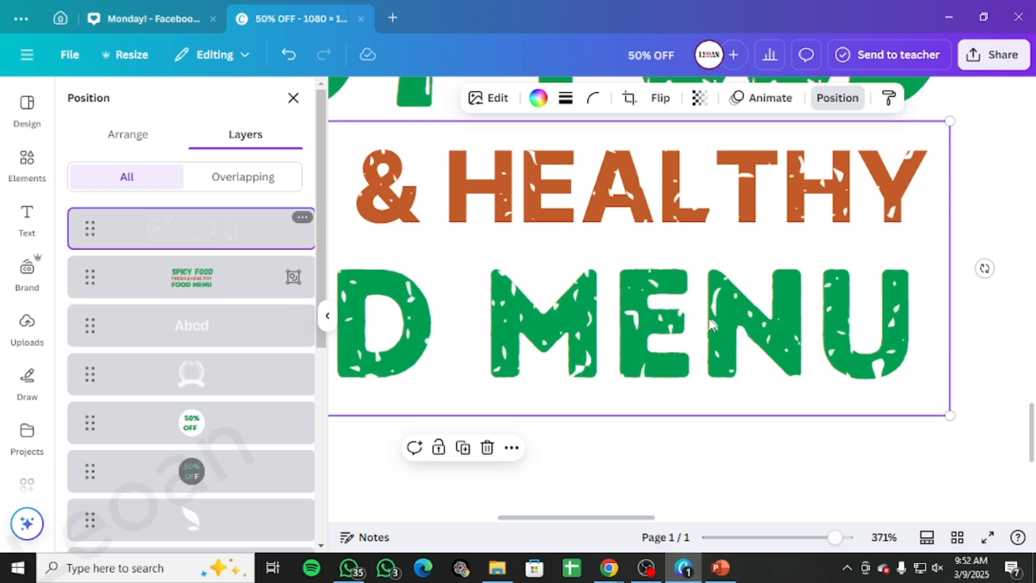
pyautogui.scroll(3, 861, 347)
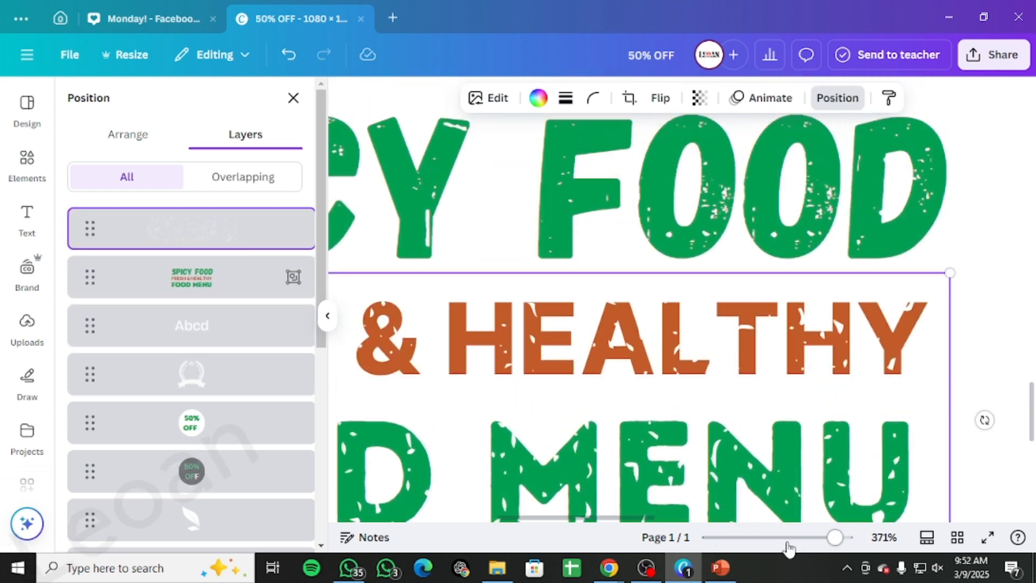
pyautogui.click(789, 542)
pyautogui.click(771, 318)
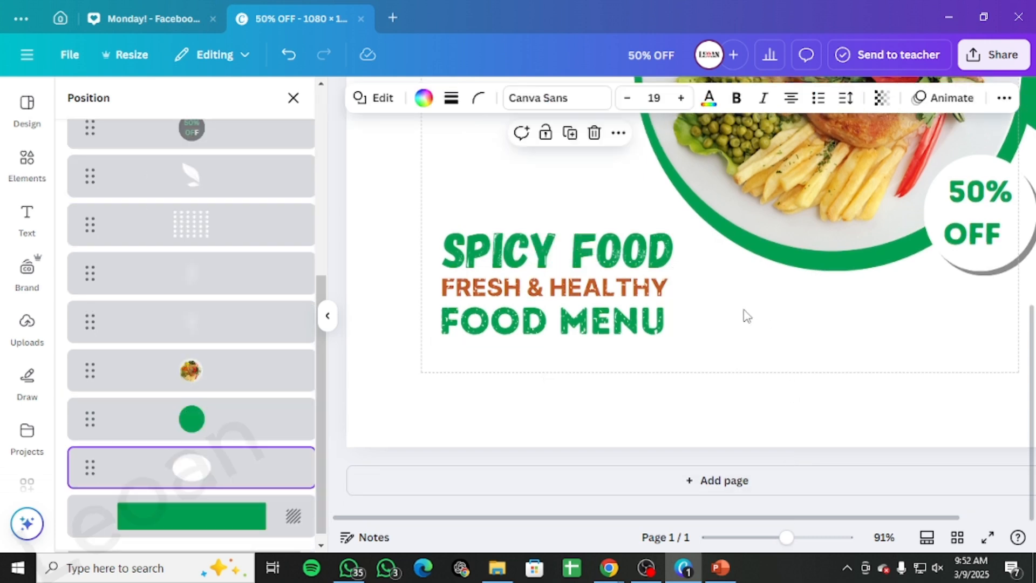
pyautogui.click(620, 295)
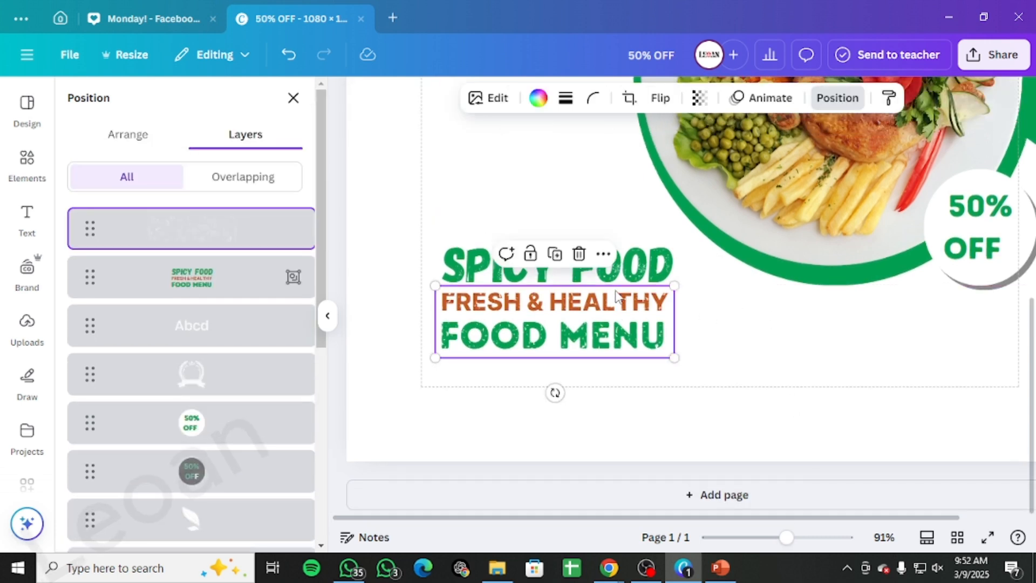
pyautogui.click(616, 292)
pyautogui.click(608, 325)
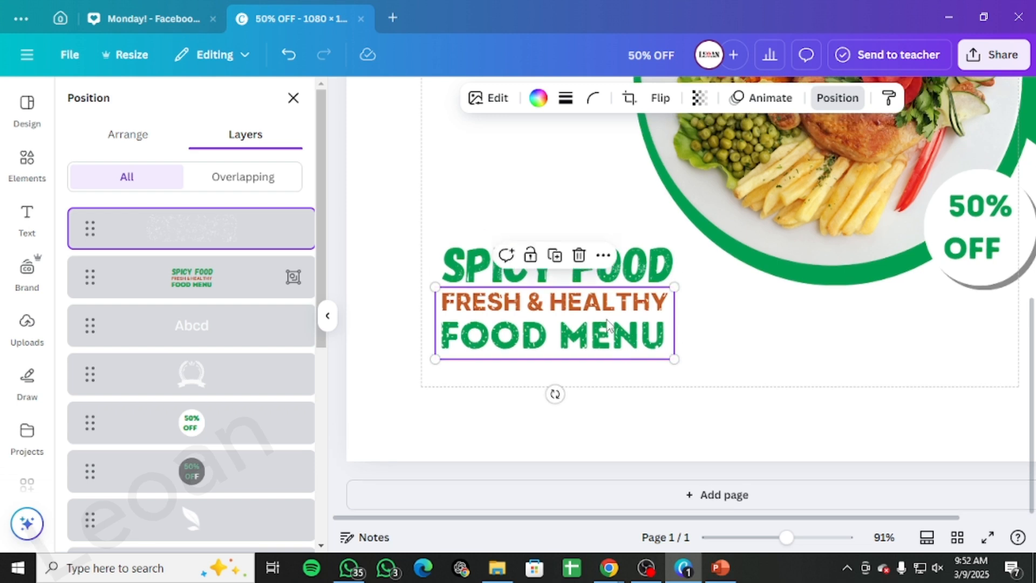
pyautogui.moveTo(608, 325); pyautogui.dragTo(606, 345)
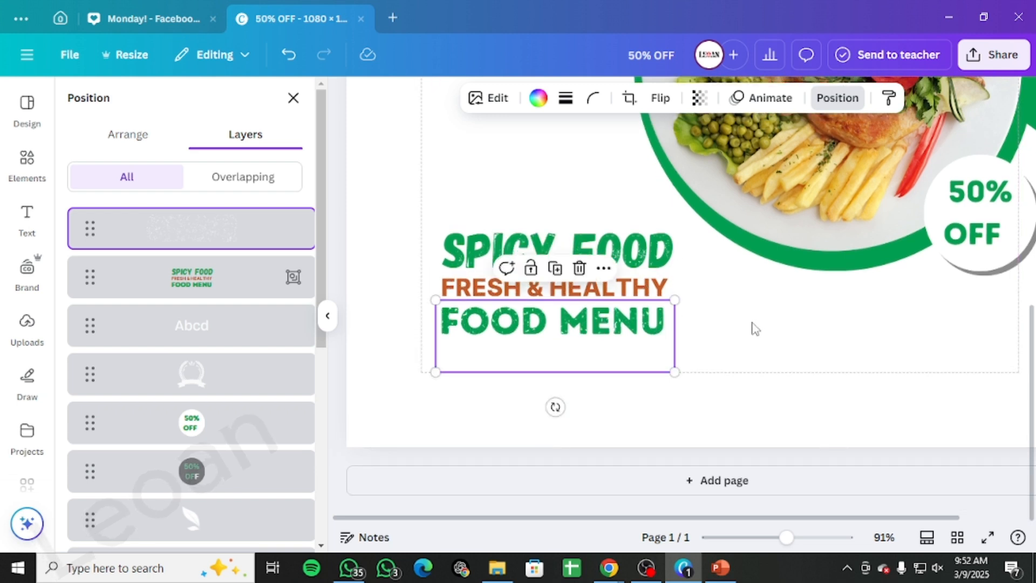
pyautogui.click(755, 328)
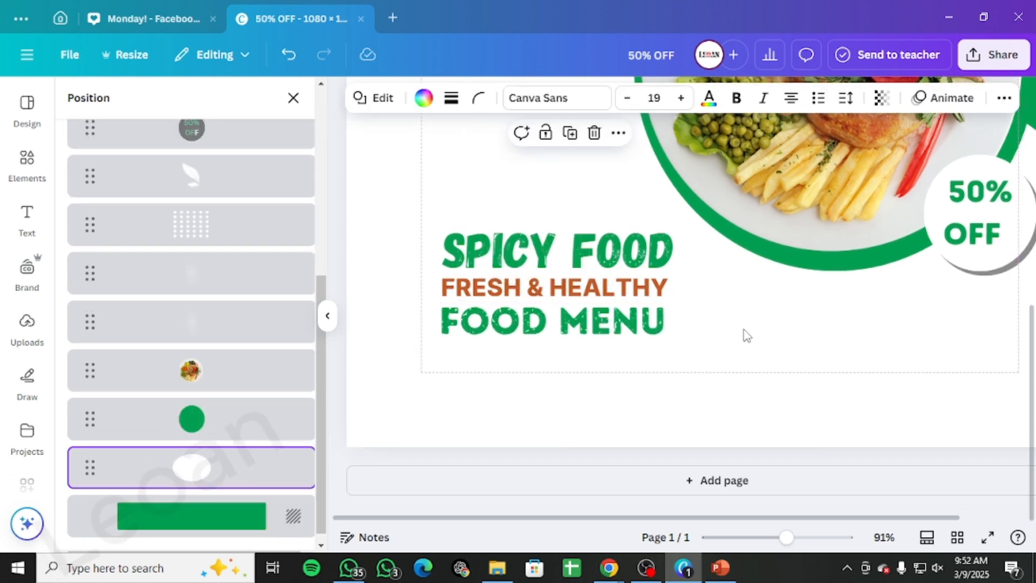
pyautogui.moveTo(546, 324); pyautogui.dragTo(547, 287)
pyautogui.scroll(-1, 773, 335)
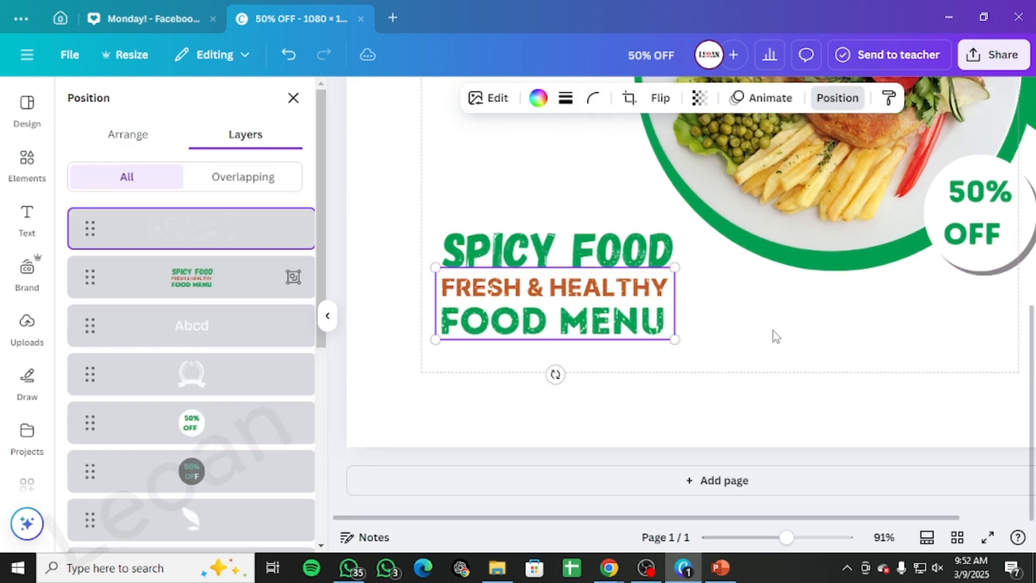
# Step: Group the noise graphic together with the headline text
pyautogui.click(621, 295)
pyautogui.scroll(10, 203, 373)
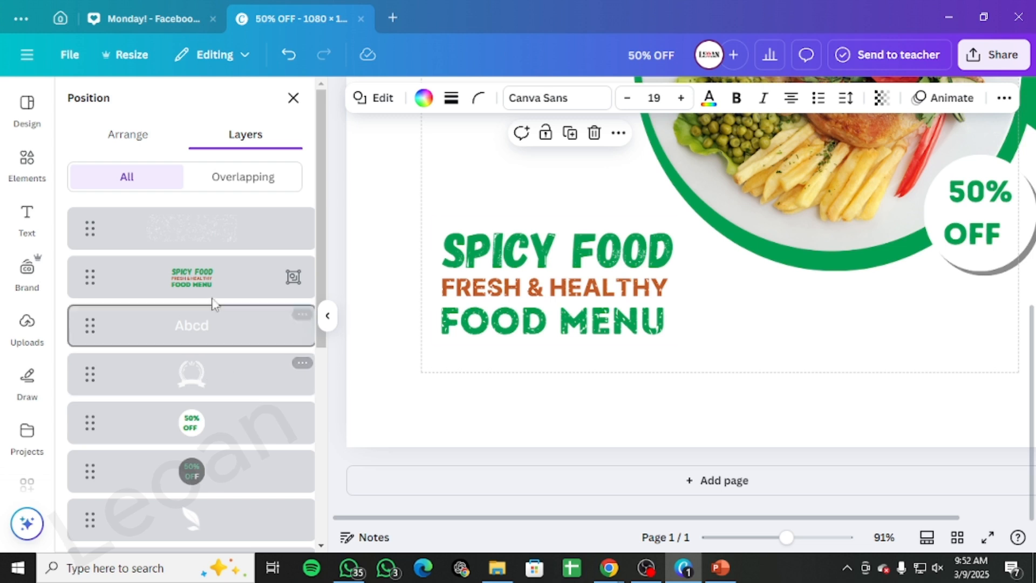
pyautogui.moveTo(206, 238)
pyautogui.mouseDown()
pyautogui.moveTo(222, 350)
pyautogui.moveTo(219, 237)
pyautogui.mouseUp()
pyautogui.scroll(-1, 821, 342)
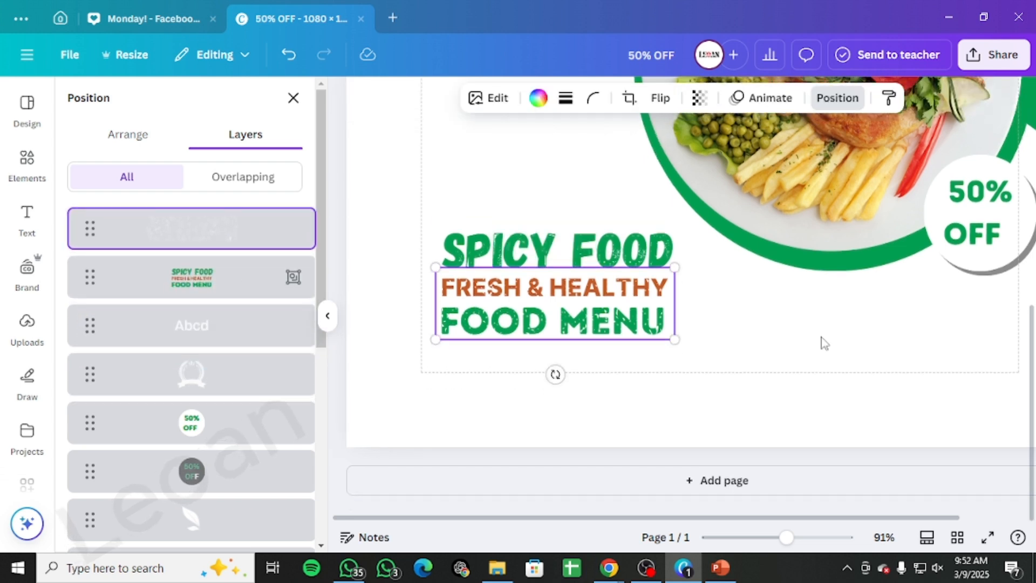
pyautogui.click(800, 315)
pyautogui.moveTo(785, 538); pyautogui.dragTo(764, 538)
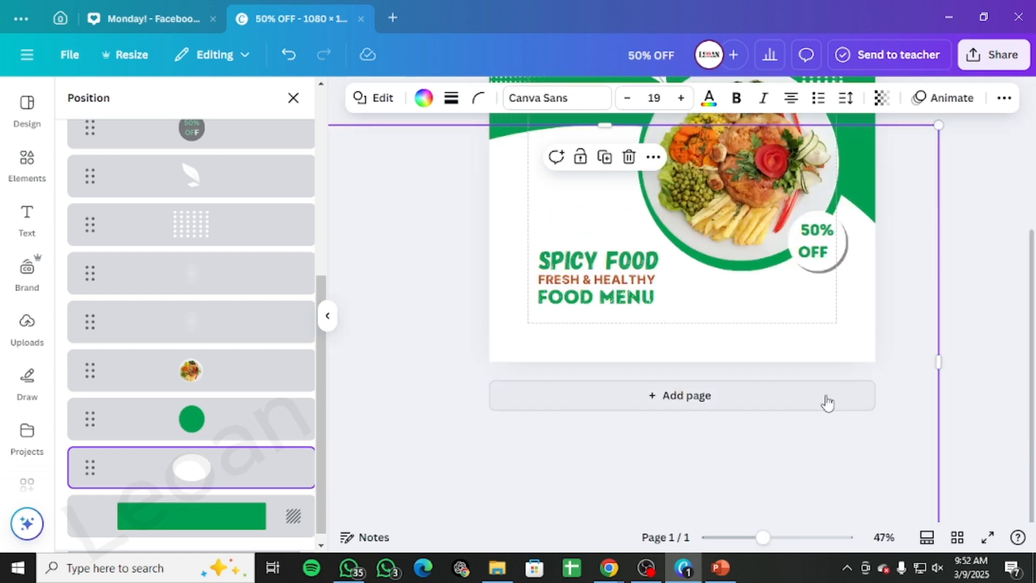
pyautogui.scroll(10, 234, 241)
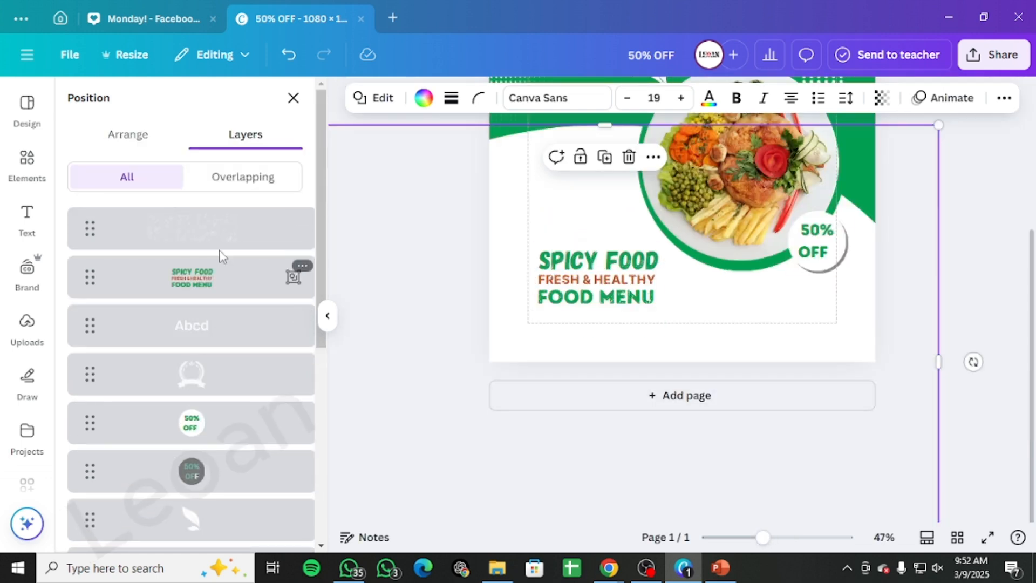
pyautogui.click(220, 282)
pyautogui.keyDown('shift'); pyautogui.click(231, 241); pyautogui.keyUp('shift')
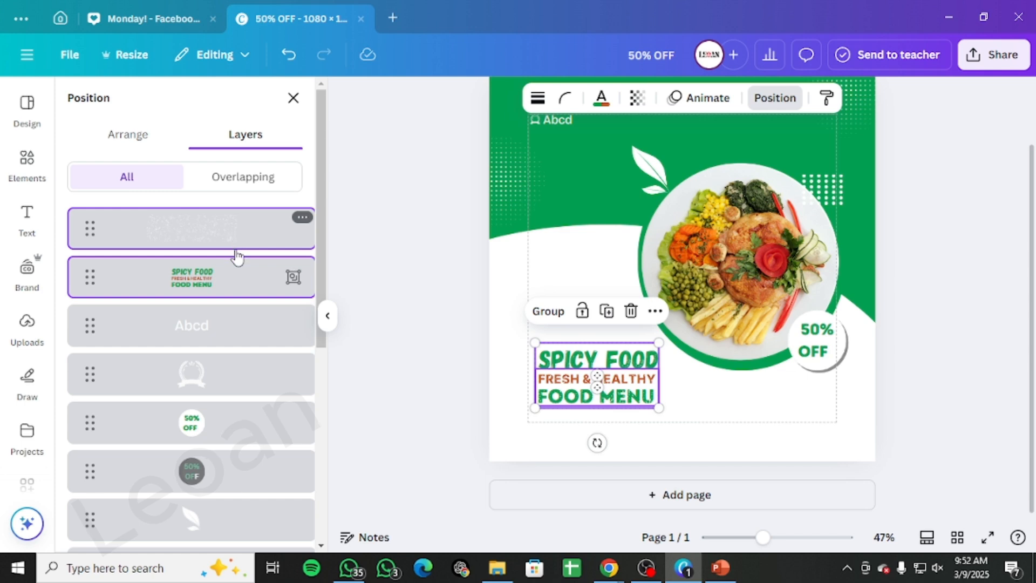
pyautogui.hotkey('ctrl', 'g')
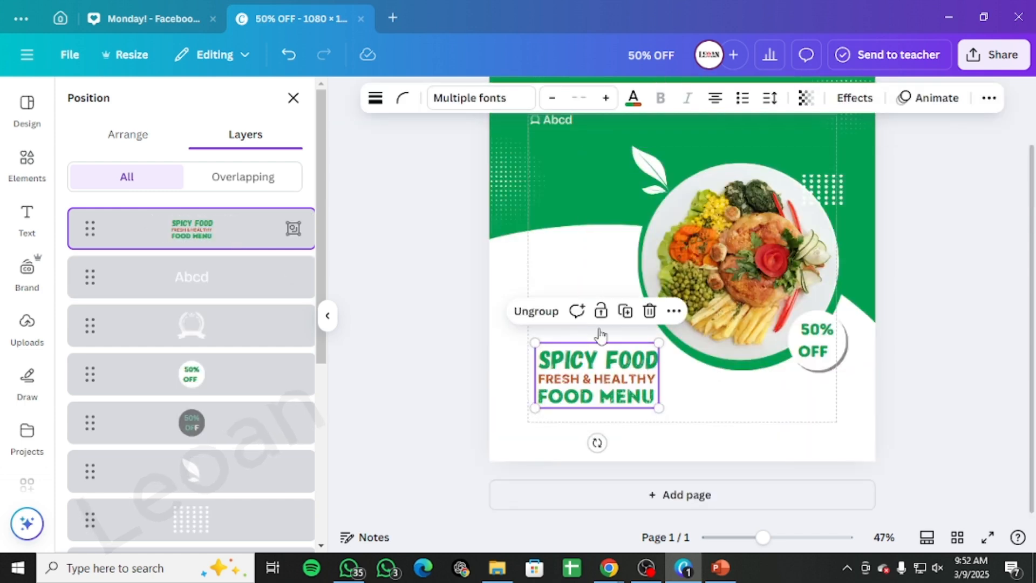
# Step: Duplicate the white leaf, place the copy above the headline, colour it orange and shrink it
pyautogui.click(1004, 306)
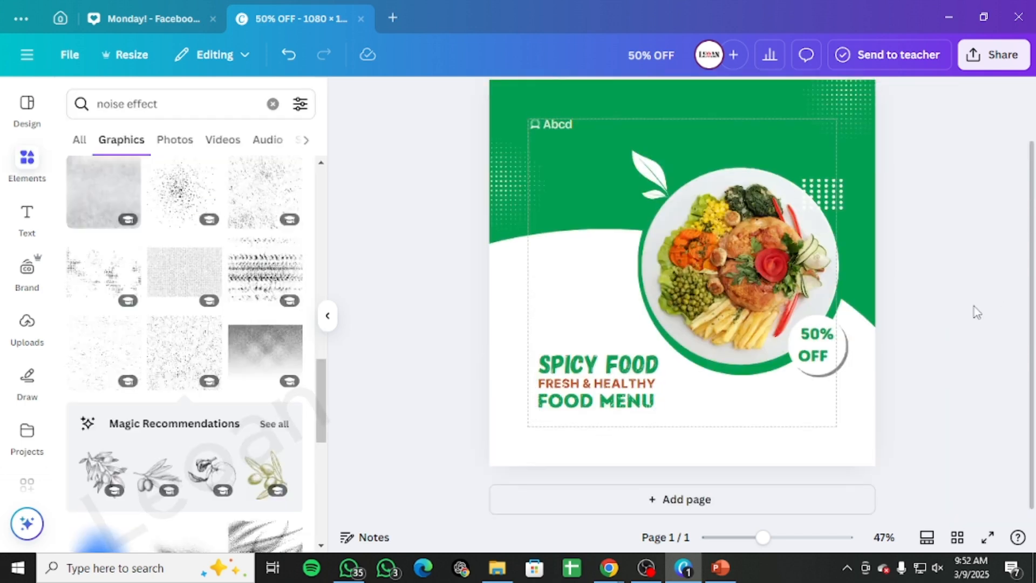
pyautogui.scroll(2, 974, 310)
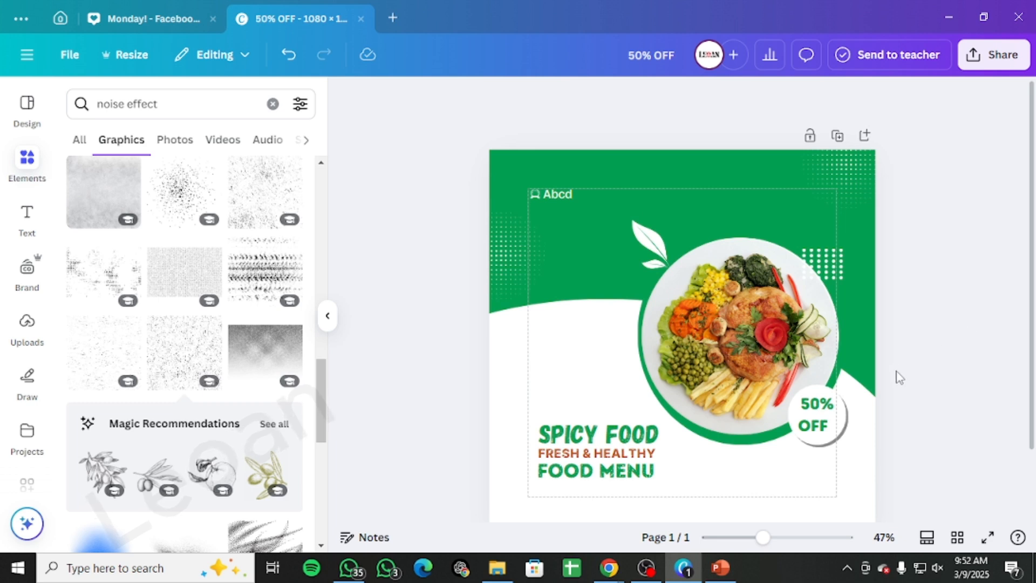
pyautogui.click(650, 244)
pyautogui.hotkey('ctrl', 'd')
pyautogui.moveTo(650, 249); pyautogui.dragTo(533, 399)
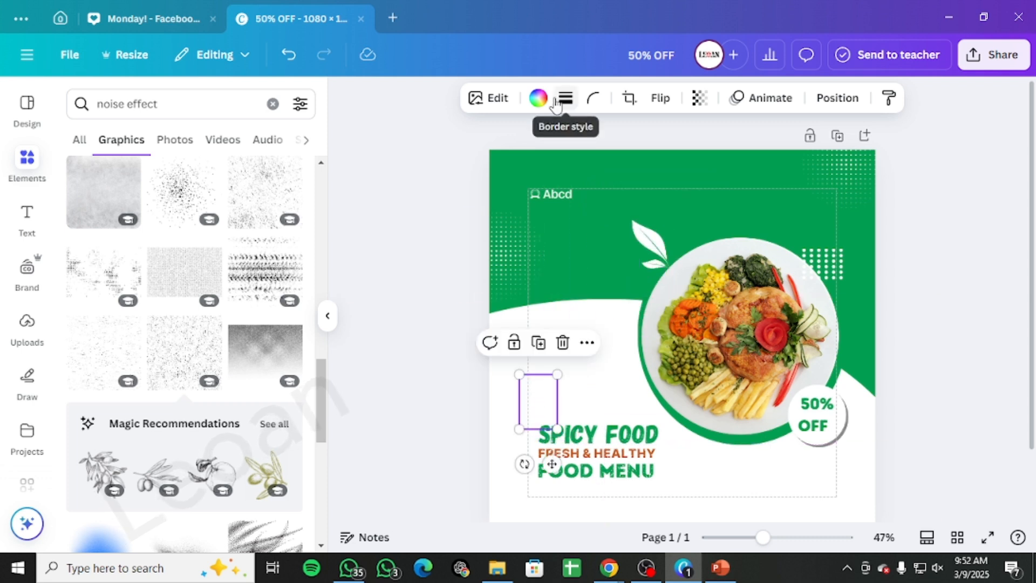
pyautogui.click(538, 98)
pyautogui.click(202, 210)
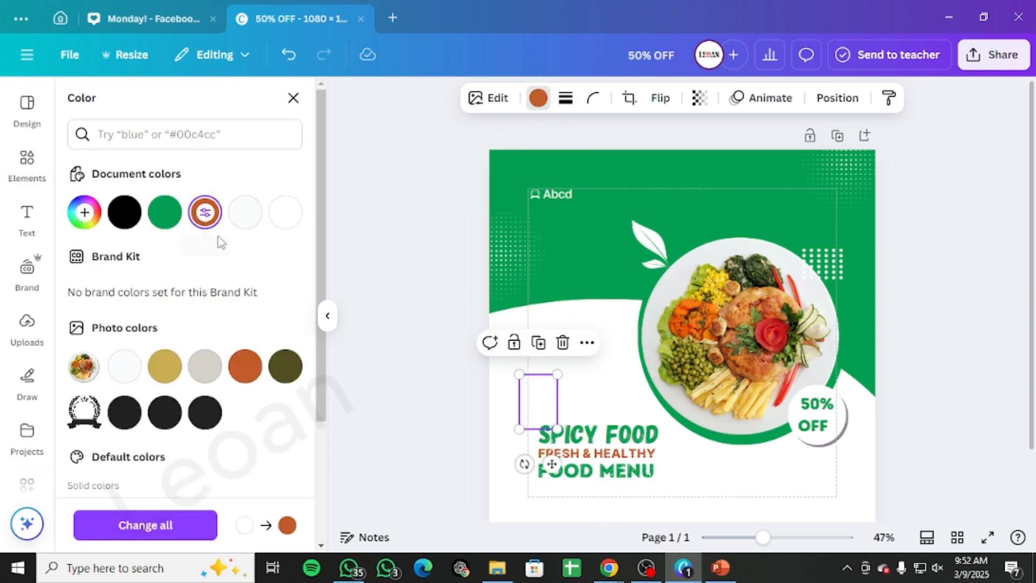
pyautogui.moveTo(513, 374); pyautogui.dragTo(530, 400)
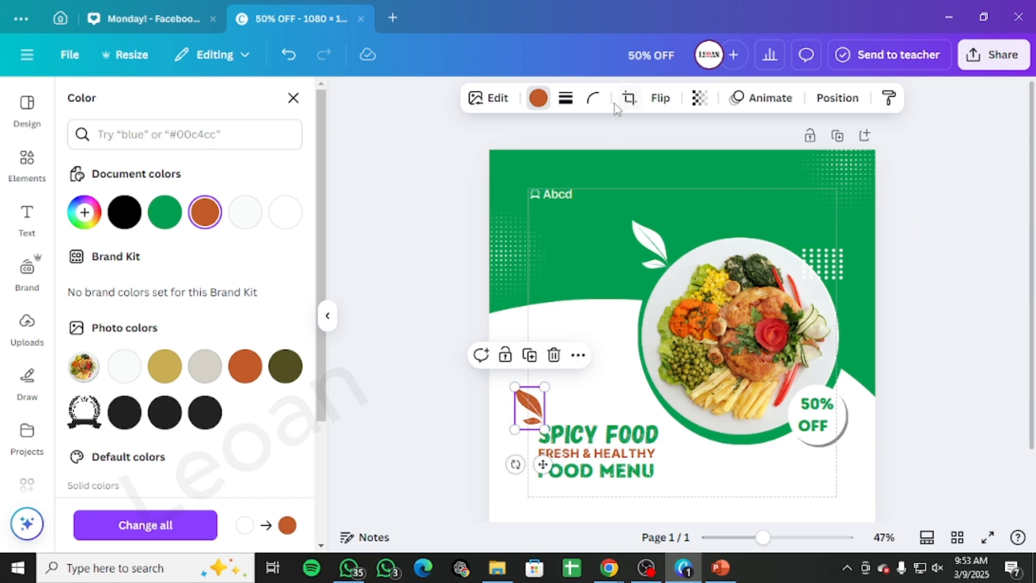
# Step: Flip the orange leaf horizontally and move it right, above the SPICY FOOD line
pyautogui.click(653, 103)
pyautogui.click(621, 137)
pyautogui.moveTo(537, 398); pyautogui.dragTo(574, 400)
# Step: Group the orange leaf with the headline, then shrink and reposition the group on the white area
pyautogui.click(629, 440)
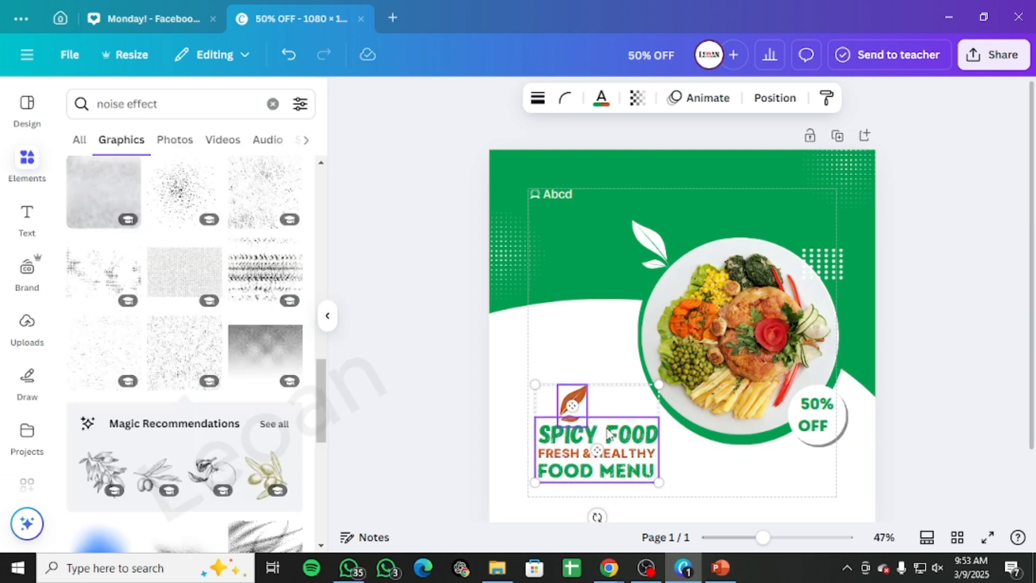
pyautogui.hotkey('ctrl', 'g')
pyautogui.moveTo(612, 444); pyautogui.dragTo(610, 418)
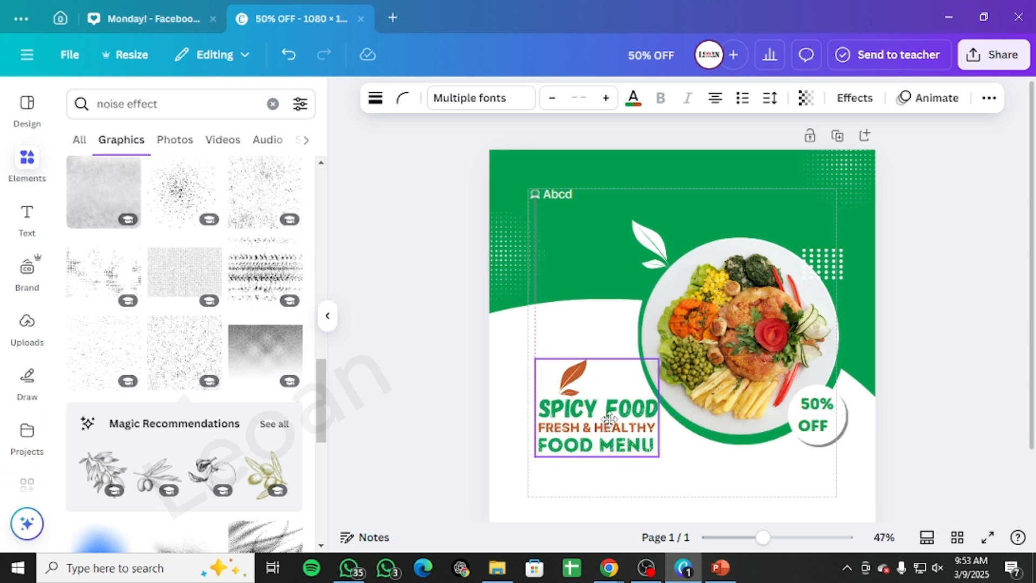
pyautogui.moveTo(659, 457); pyautogui.dragTo(648, 447)
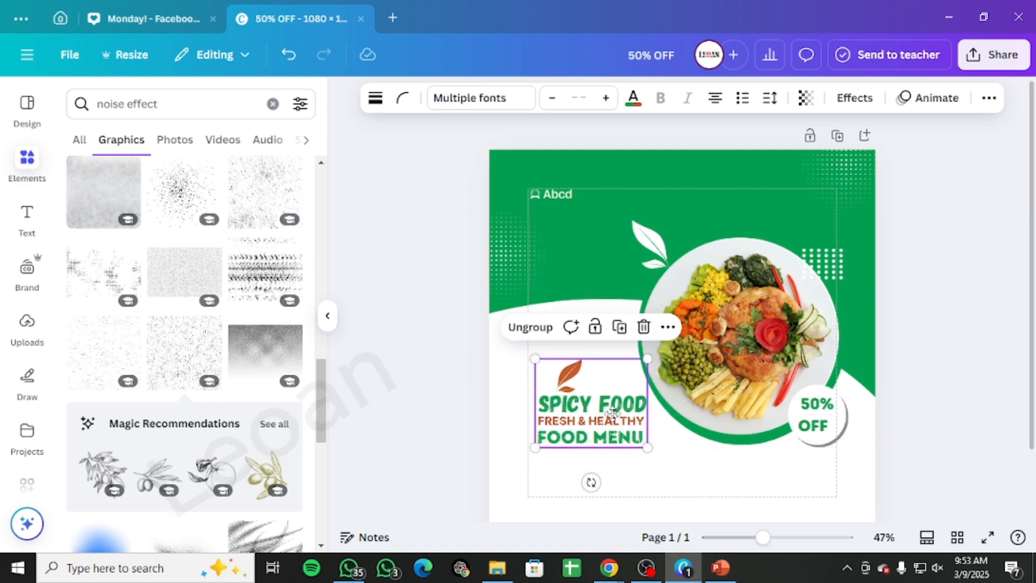
pyautogui.moveTo(613, 413); pyautogui.dragTo(618, 427)
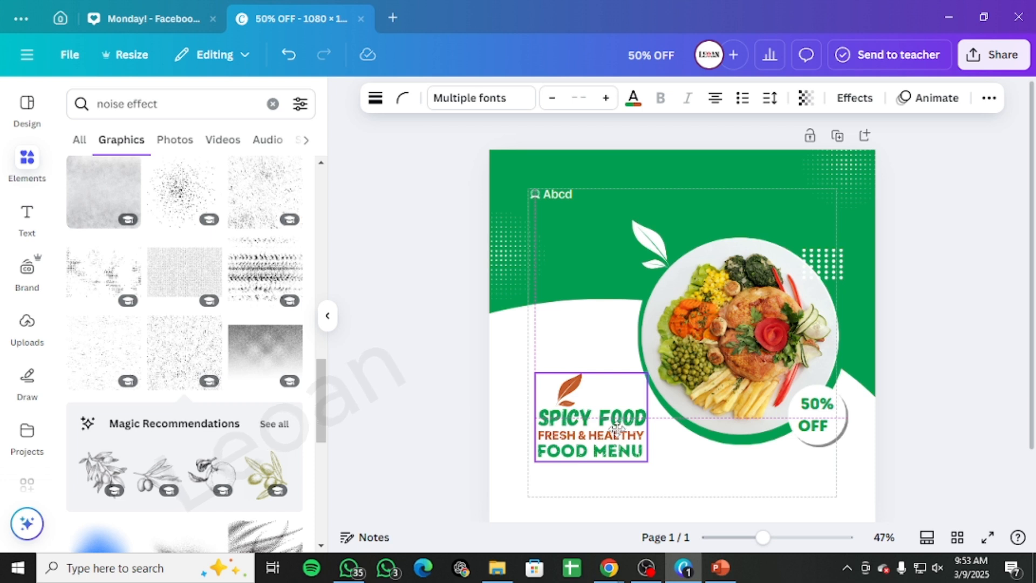
pyautogui.moveTo(613, 429); pyautogui.dragTo(612, 429)
pyautogui.click(1008, 341)
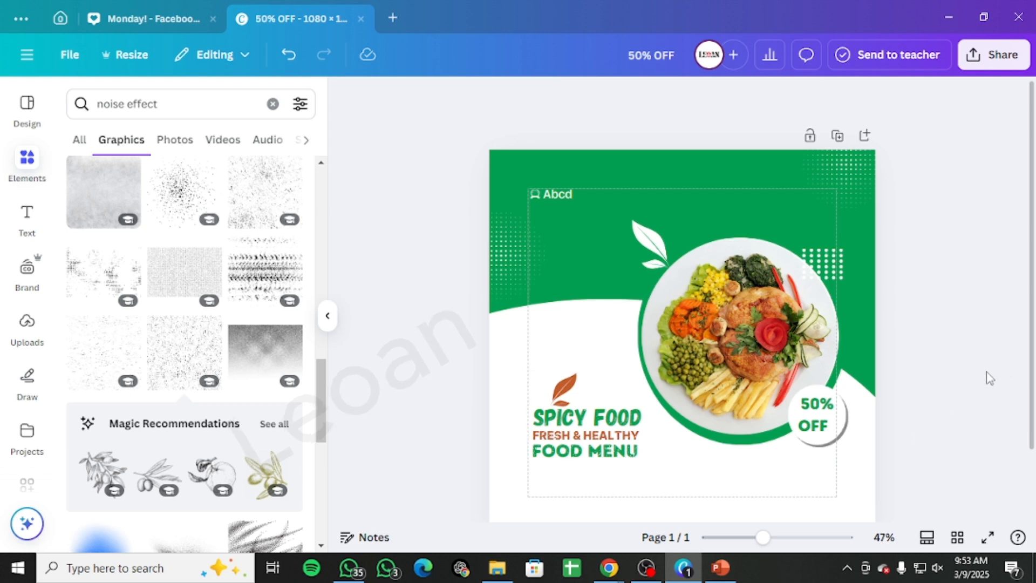
pyautogui.moveTo(582, 423); pyautogui.dragTo(582, 416)
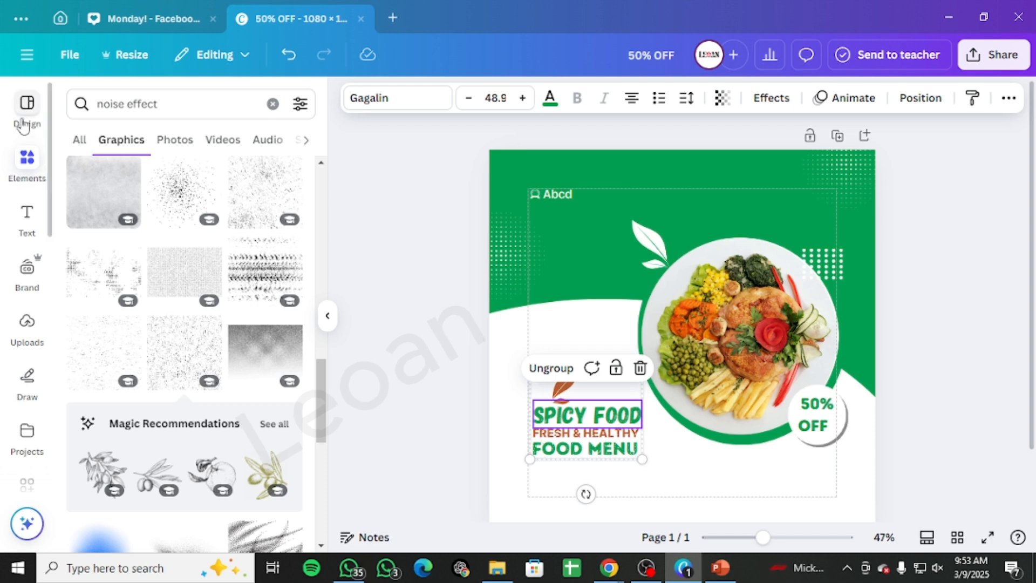
# Step: Add a square shape from Elements and place it on the white area below the plate
pyautogui.click(26, 158)
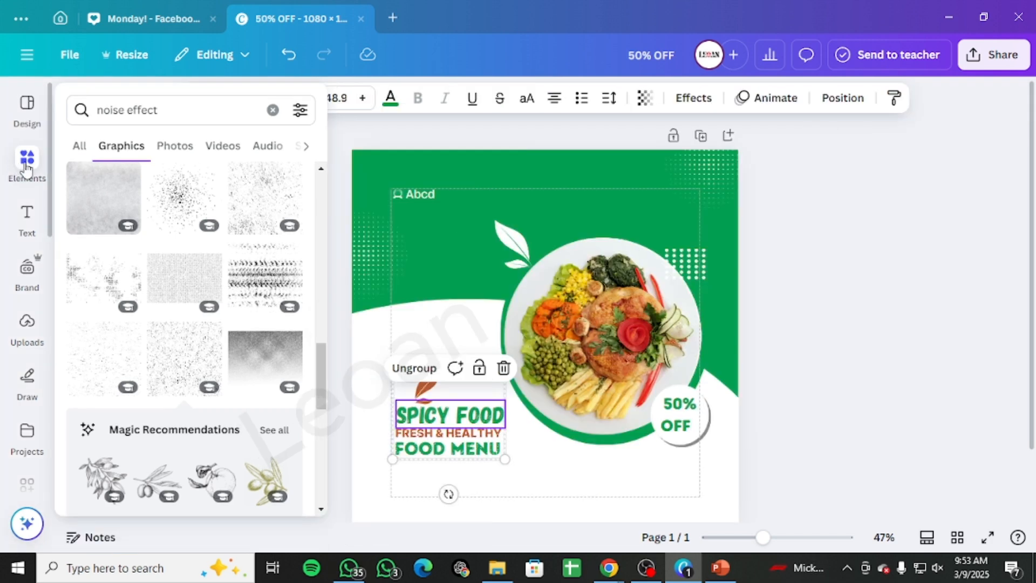
pyautogui.click(273, 111)
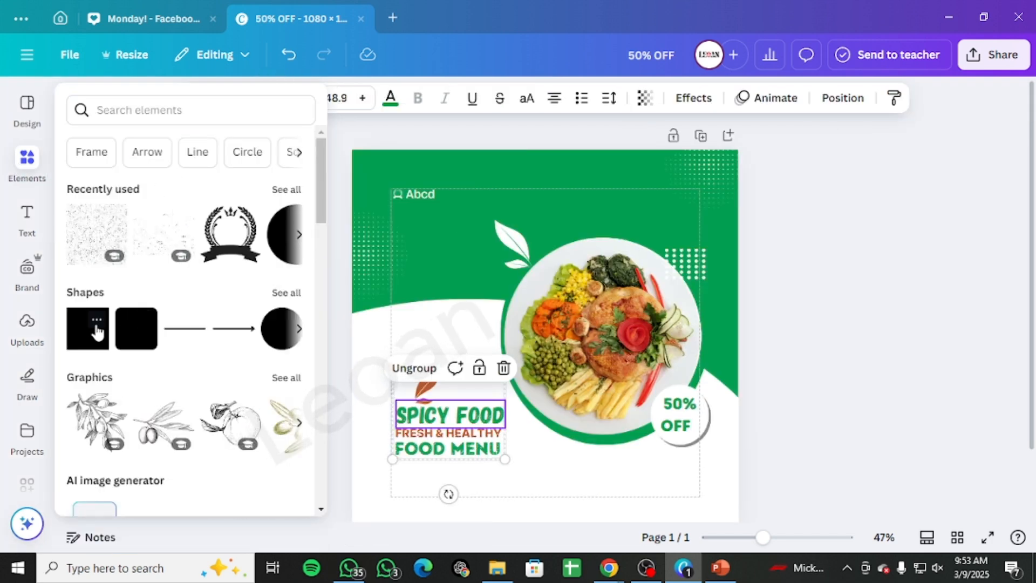
pyautogui.click(128, 325)
pyautogui.moveTo(566, 335); pyautogui.dragTo(618, 420)
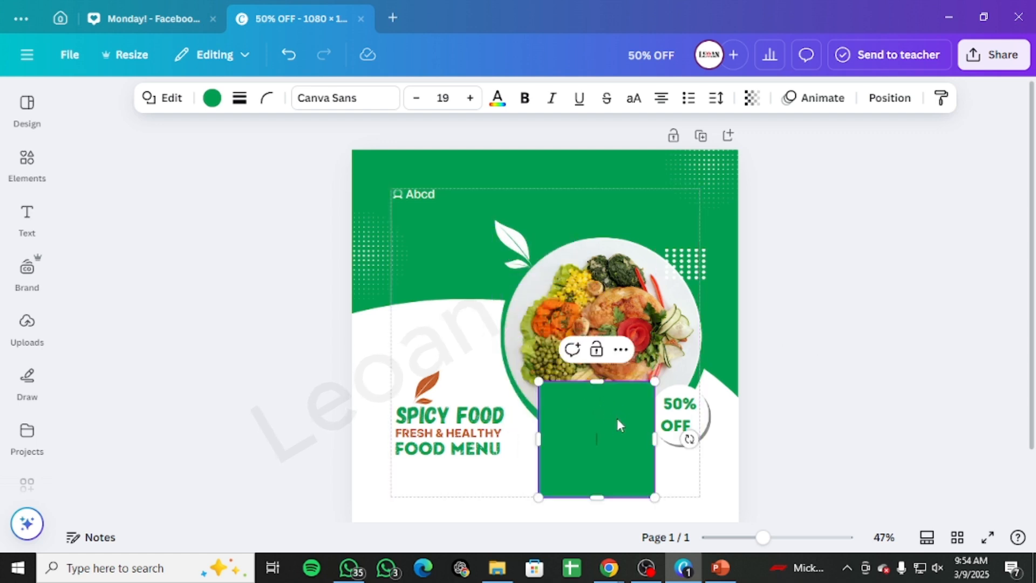
# Step: Resize the green square into a wide bar beneath the 50% OFF badge holding the text ORDER NOW
pyautogui.moveTo(605, 382); pyautogui.dragTo(664, 482)
pyautogui.click(815, 448)
pyautogui.click(643, 473)
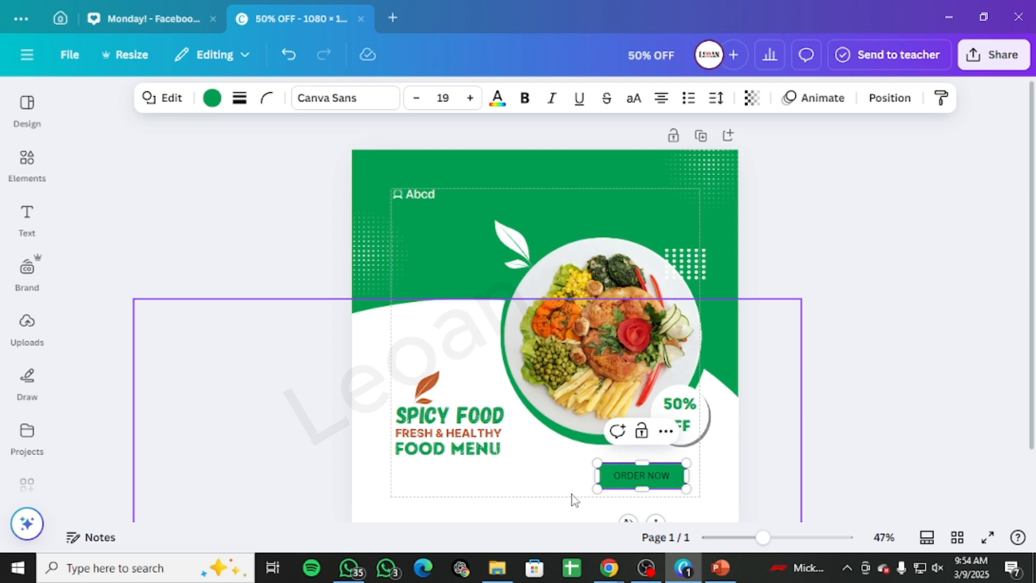
# Step: Format the ORDER NOW text at size 20, bold, in the Intro Rust font
pyautogui.moveTo(614, 475); pyautogui.dragTo(681, 476)
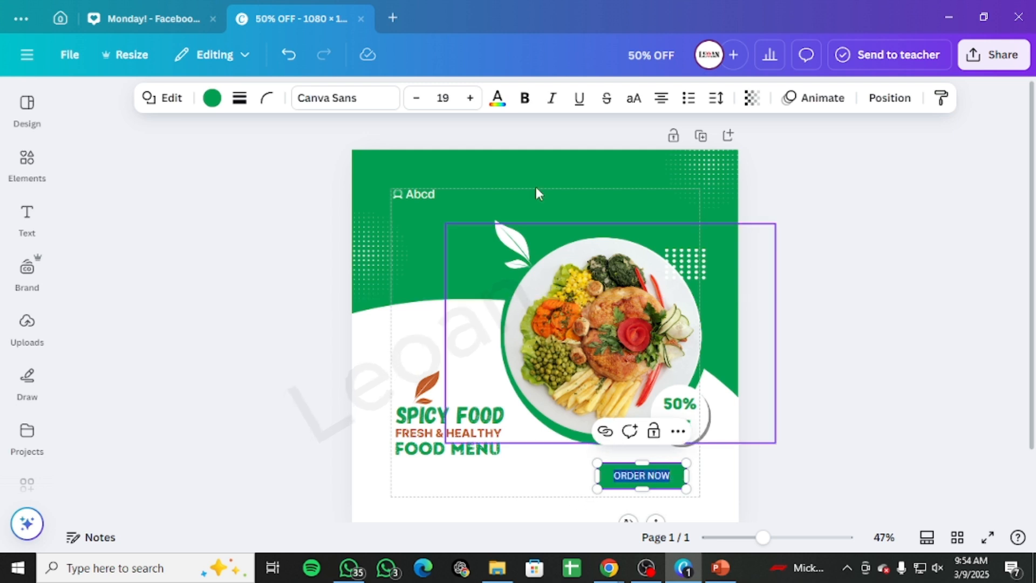
pyautogui.click(471, 99)
pyautogui.click(471, 99)
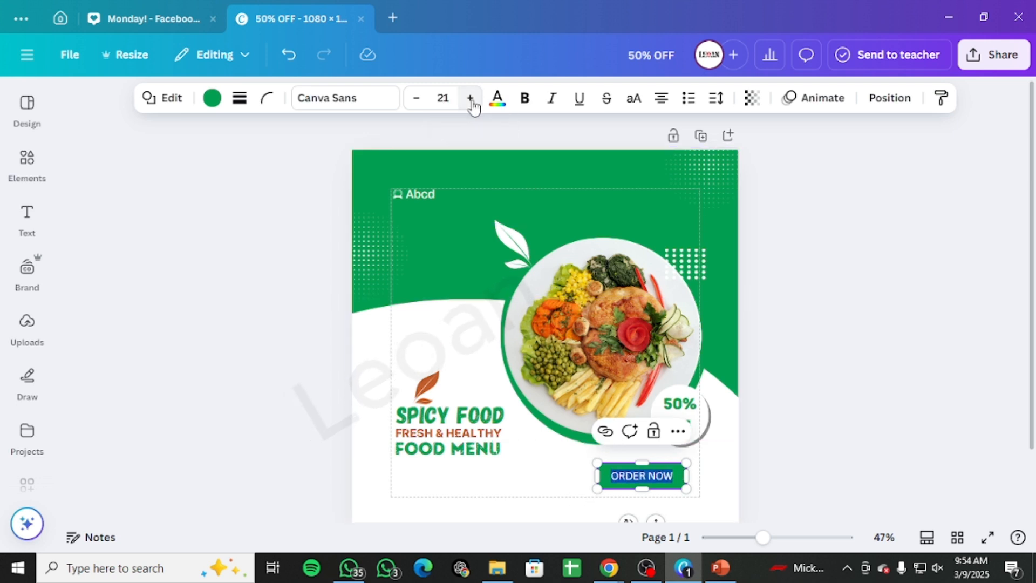
pyautogui.click(416, 97)
pyautogui.click(525, 98)
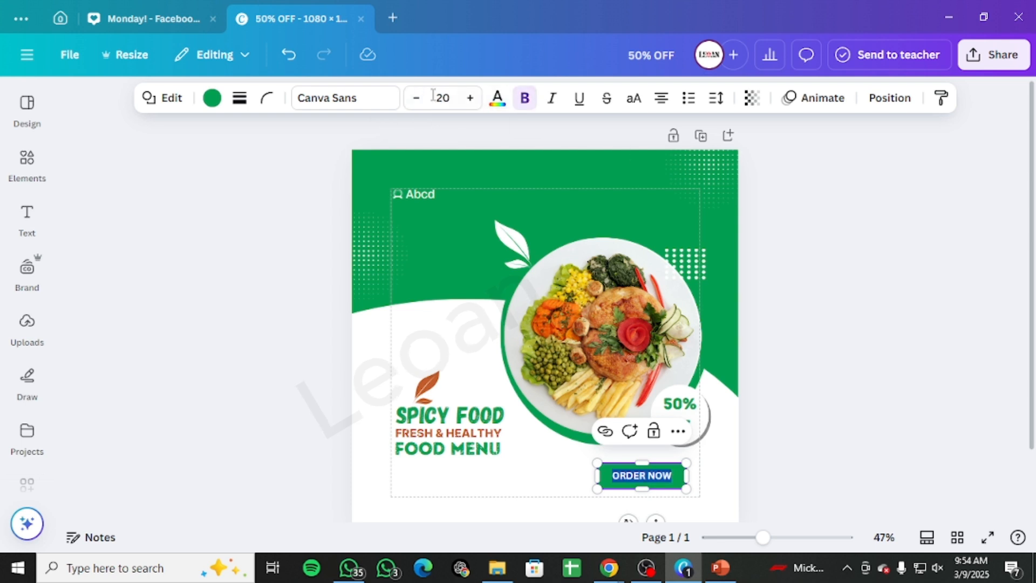
pyautogui.click(352, 101)
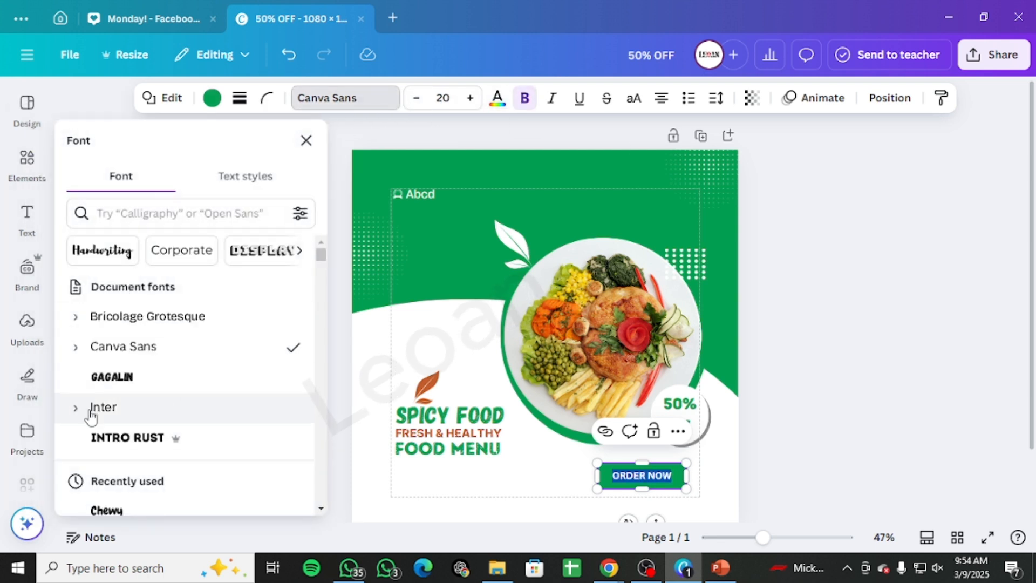
pyautogui.click(100, 435)
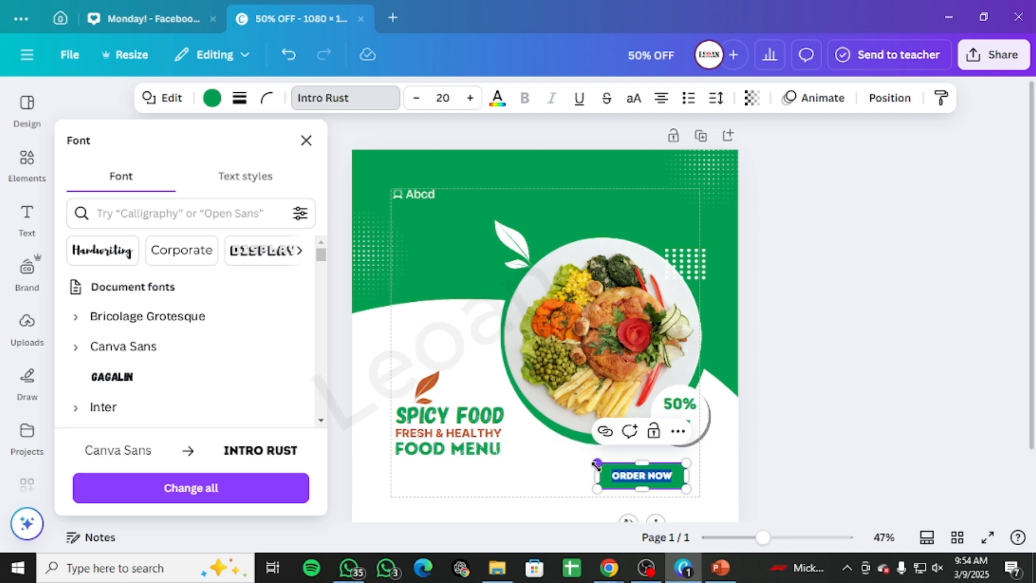
pyautogui.click(725, 480)
pyautogui.click(773, 471)
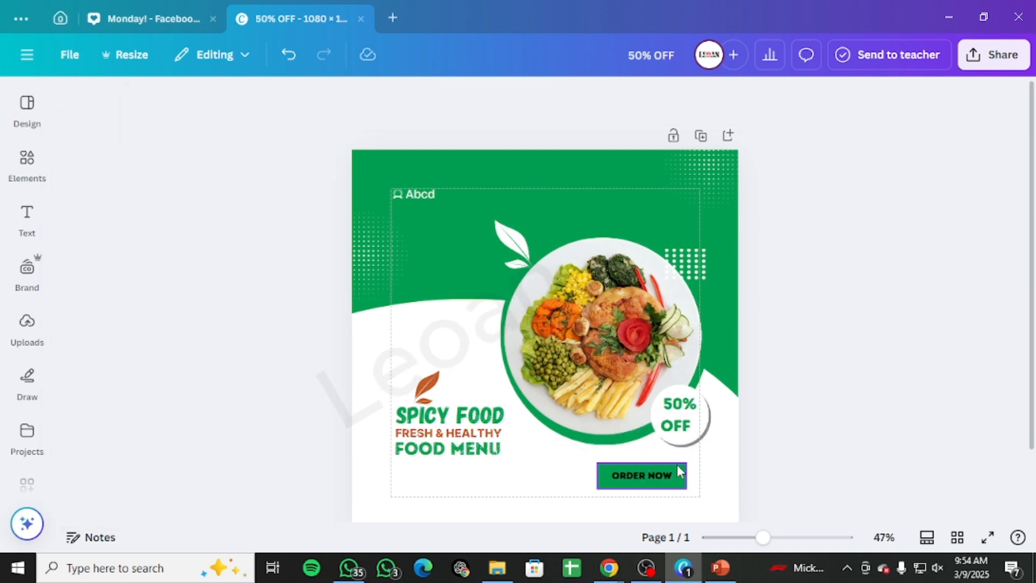
# Step: Set the button's corner rounding to 100
pyautogui.click(678, 473)
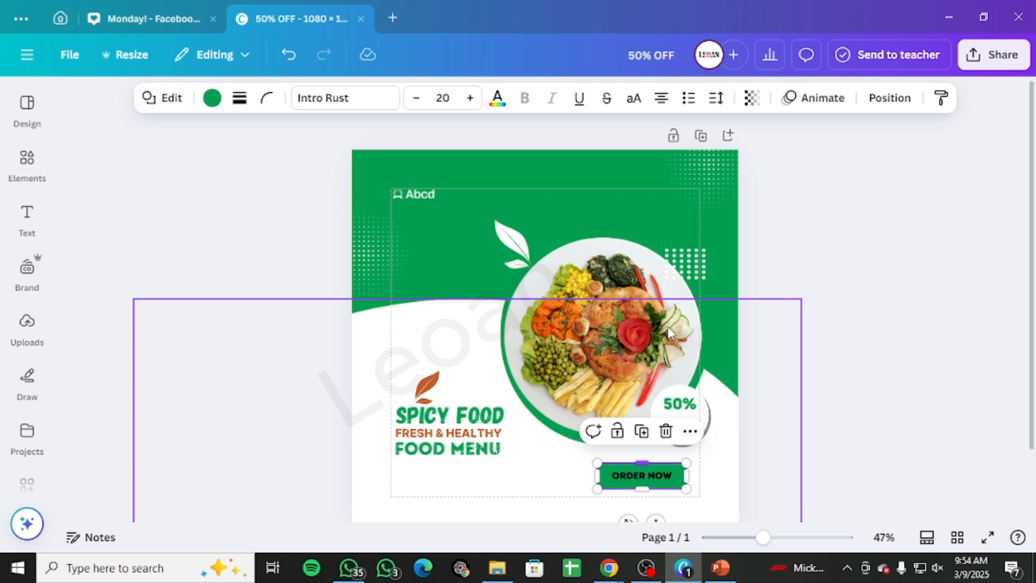
pyautogui.click(269, 98)
pyautogui.moveTo(215, 167); pyautogui.dragTo(464, 183)
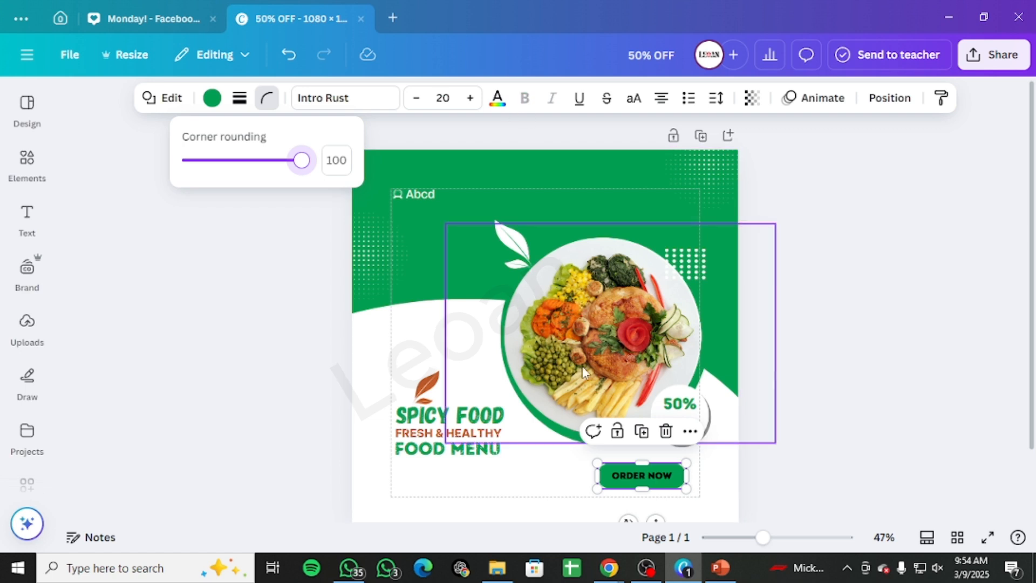
# Step: Colour the ORDER NOW text white and shift the button slightly right
pyautogui.click(614, 476)
pyautogui.click(498, 99)
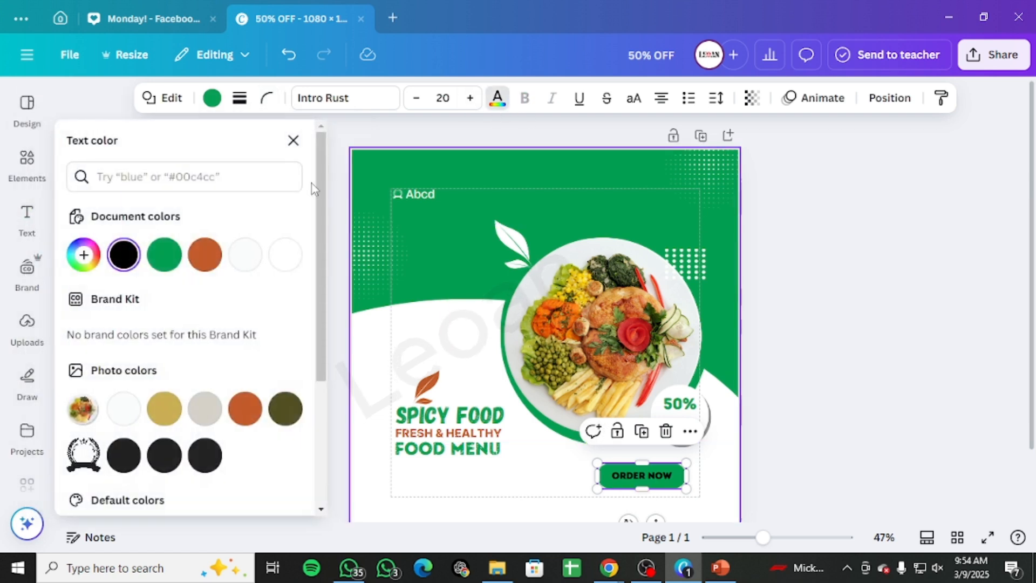
pyautogui.click(286, 257)
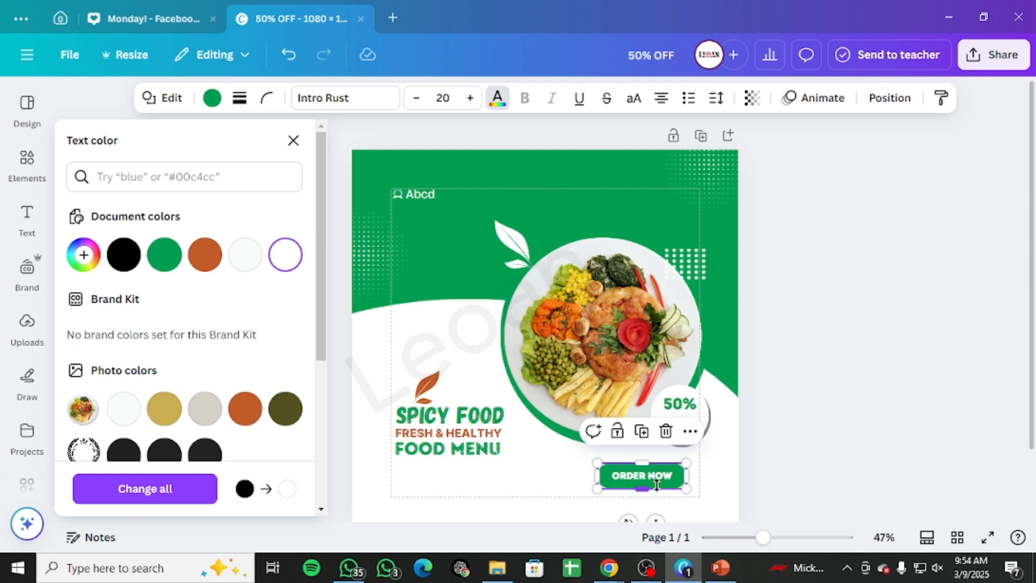
pyautogui.moveTo(645, 485); pyautogui.dragTo(672, 477)
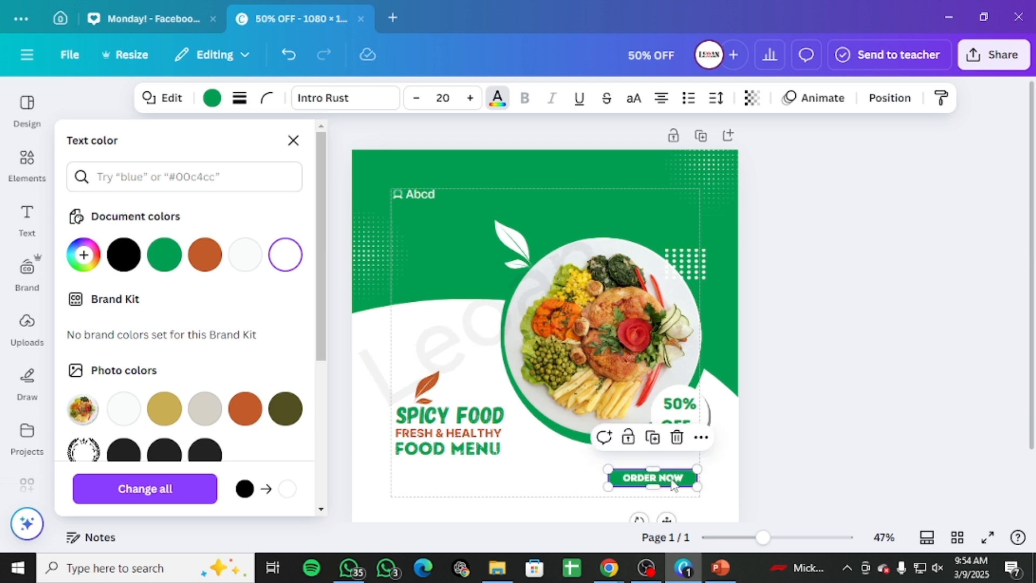
# Step: Reduce the button's corner rounding to 0 for square corners
pyautogui.click(267, 97)
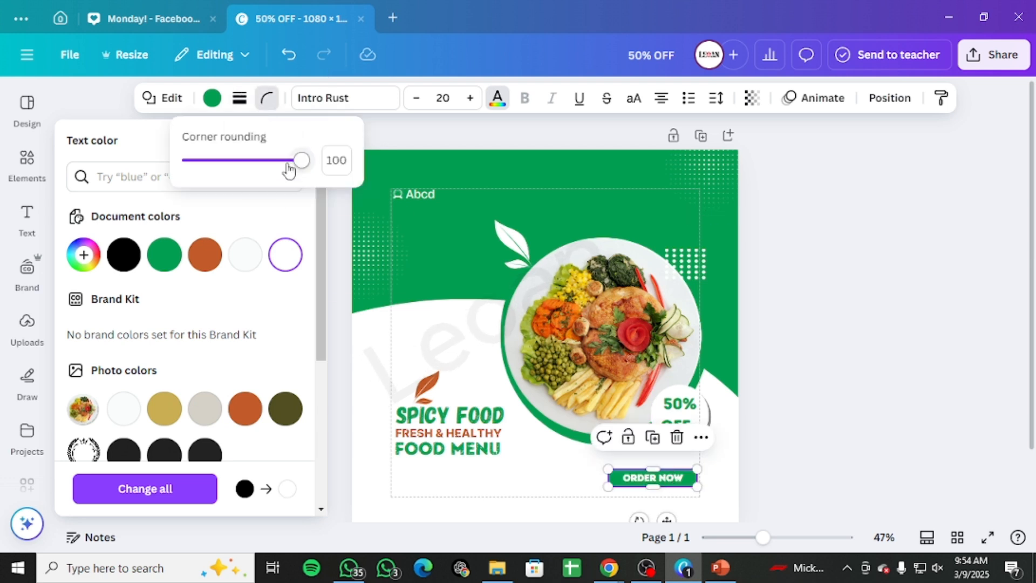
pyautogui.moveTo(299, 160); pyautogui.dragTo(104, 180)
pyautogui.moveTo(681, 478); pyautogui.dragTo(685, 478)
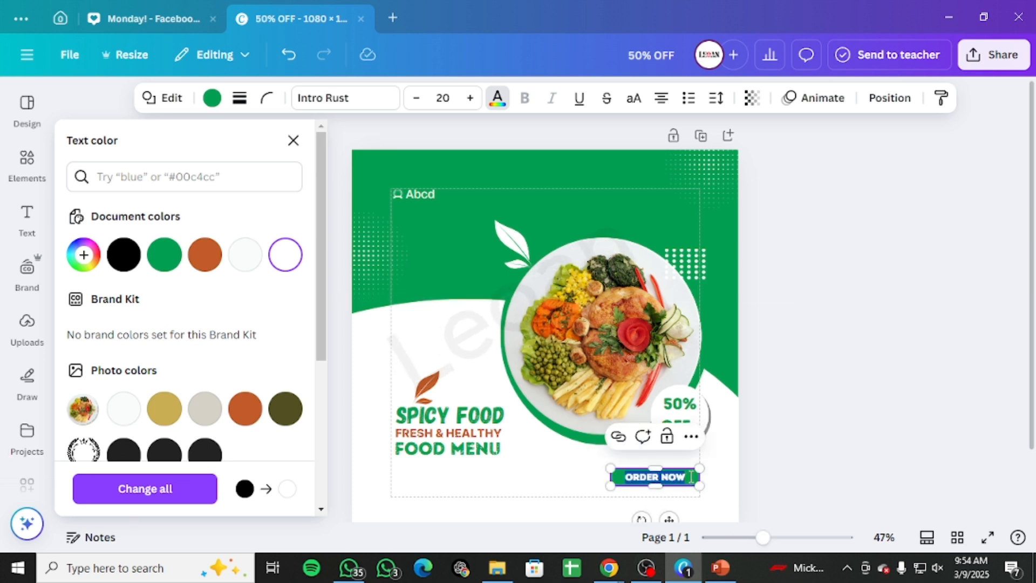
# Step: Right-align the text inside the button
pyautogui.click(659, 108)
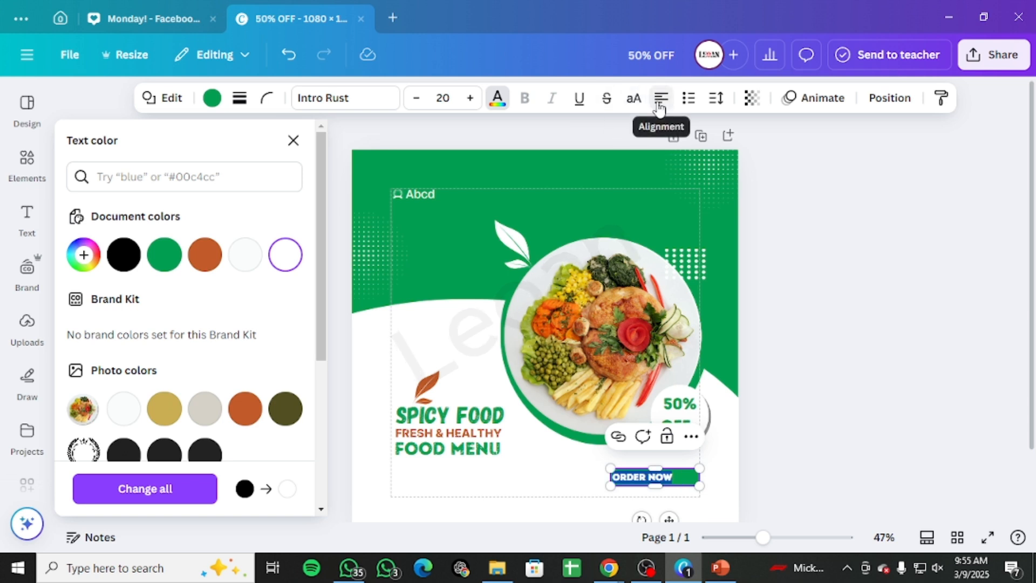
pyautogui.click(660, 108)
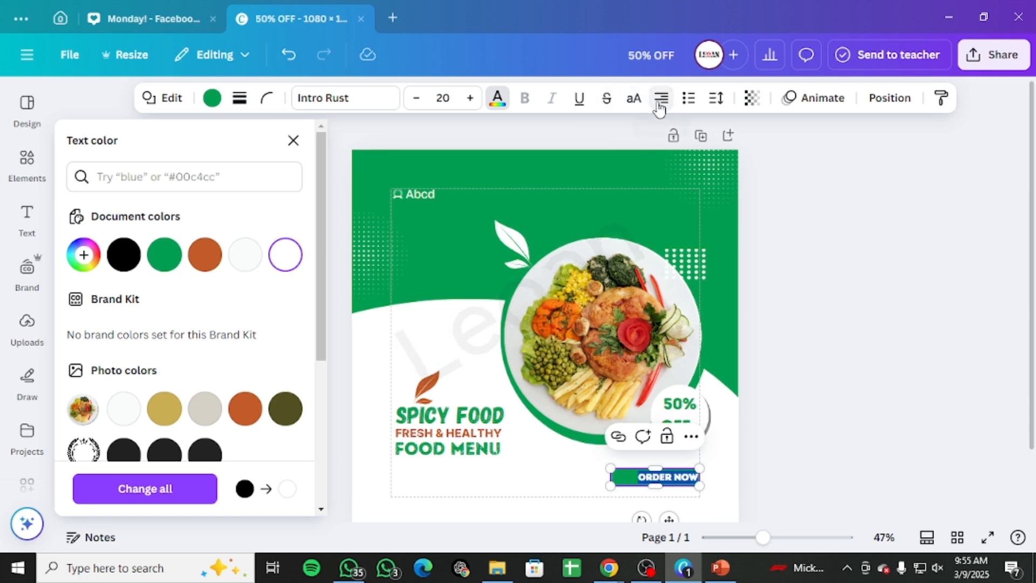
pyautogui.click(771, 427)
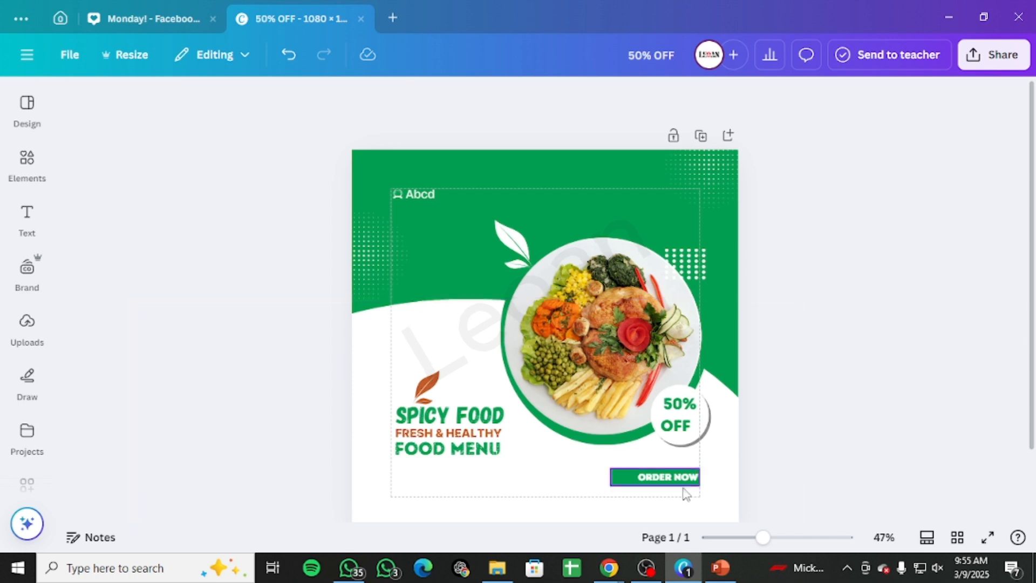
# Step: Delete the ORDER NOW text from the button bar and nudge the bar into place
pyautogui.click(667, 480)
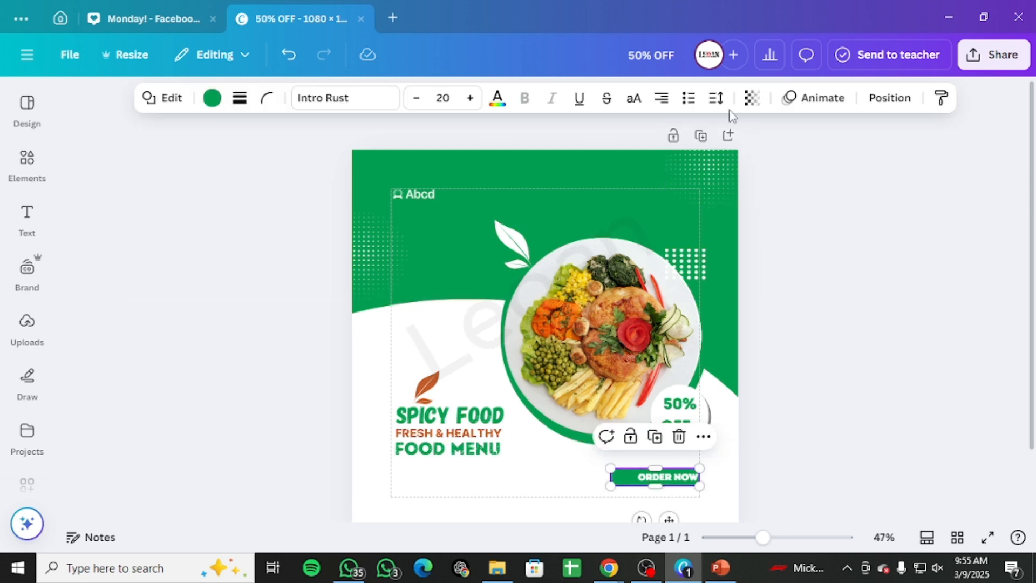
pyautogui.click(888, 100)
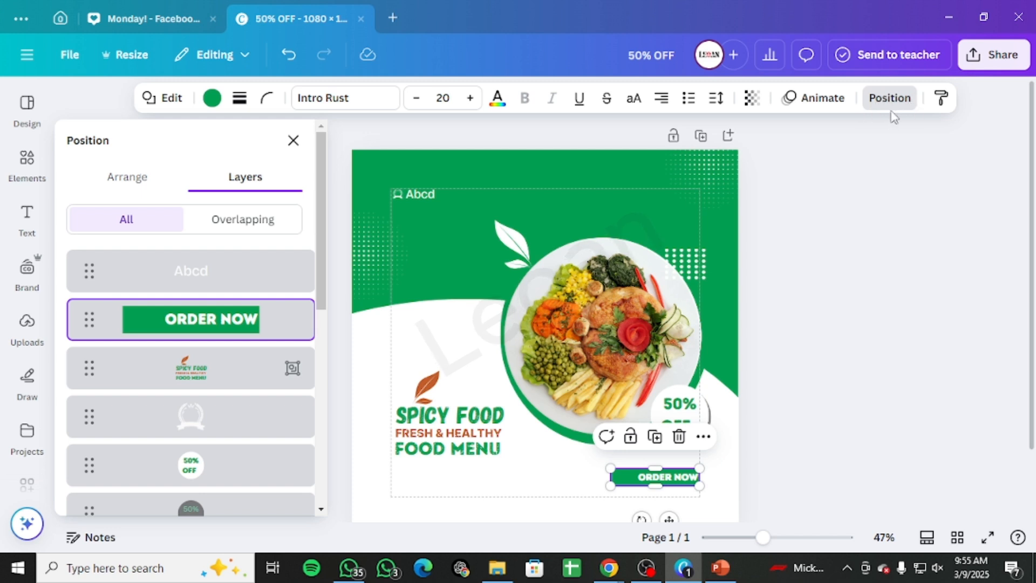
pyautogui.click(293, 141)
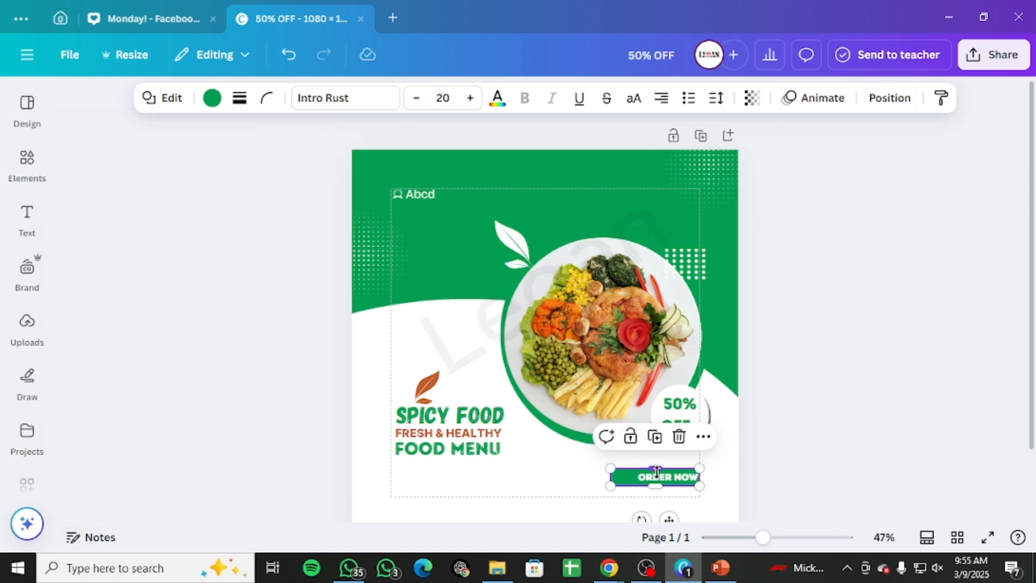
pyautogui.click(641, 479)
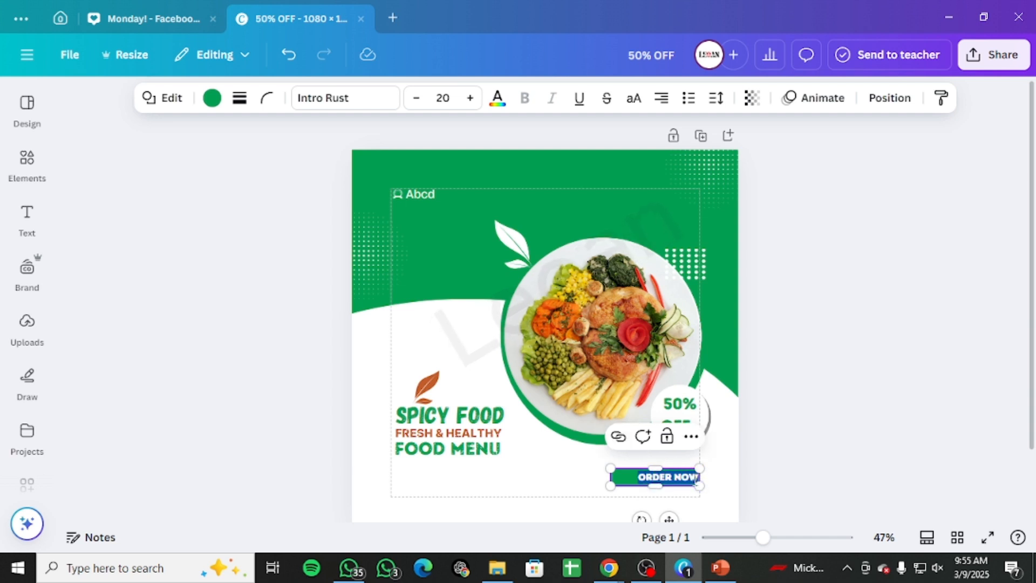
pyautogui.press('BackSpace')
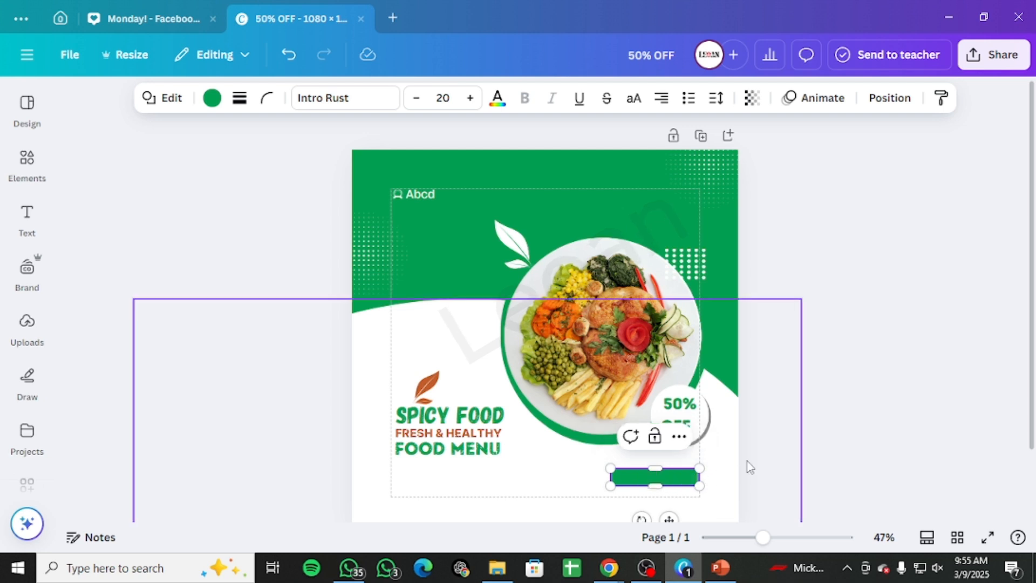
pyautogui.click(804, 466)
pyautogui.moveTo(671, 480); pyautogui.dragTo(678, 477)
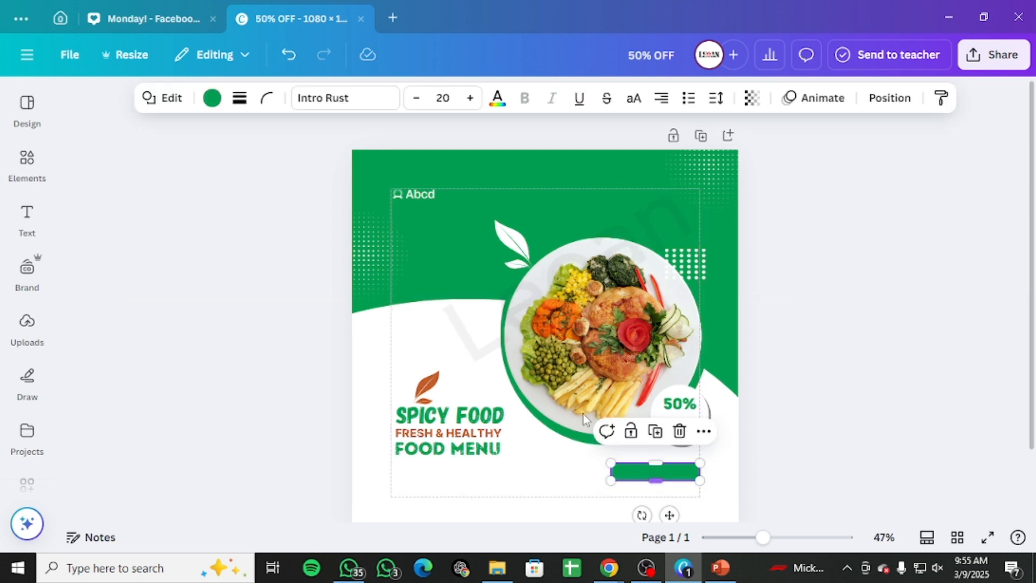
# Step: Add a new text box to the design from the Text panel
pyautogui.click(27, 219)
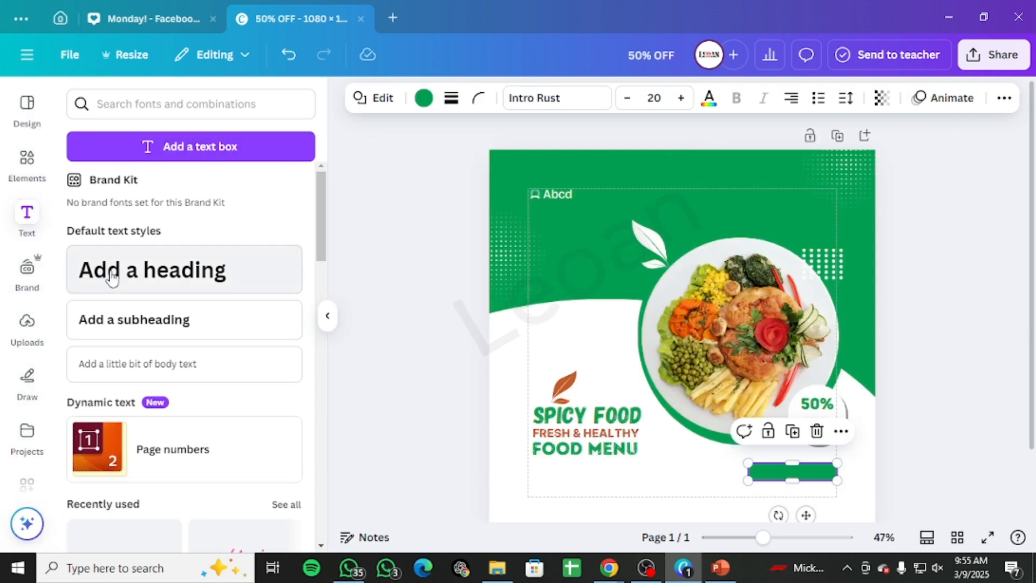
pyautogui.click(644, 491)
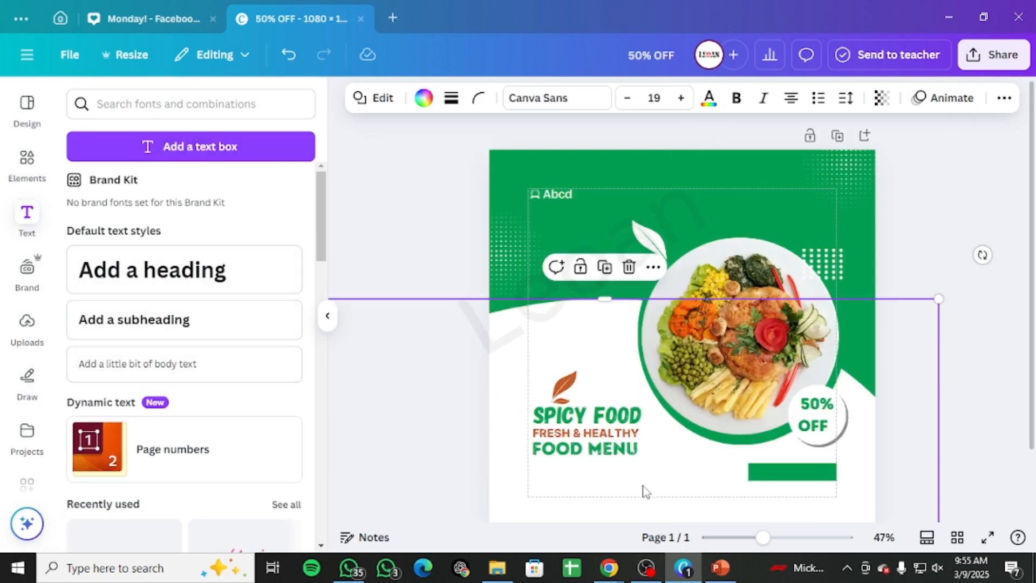
pyautogui.scroll(-4, 515, 368)
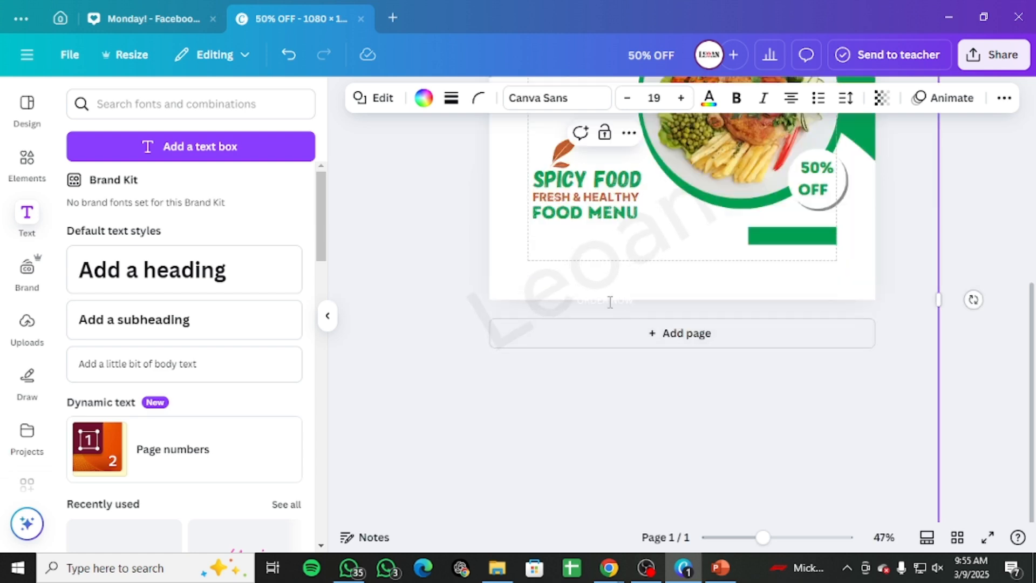
pyautogui.scroll(4, 890, 342)
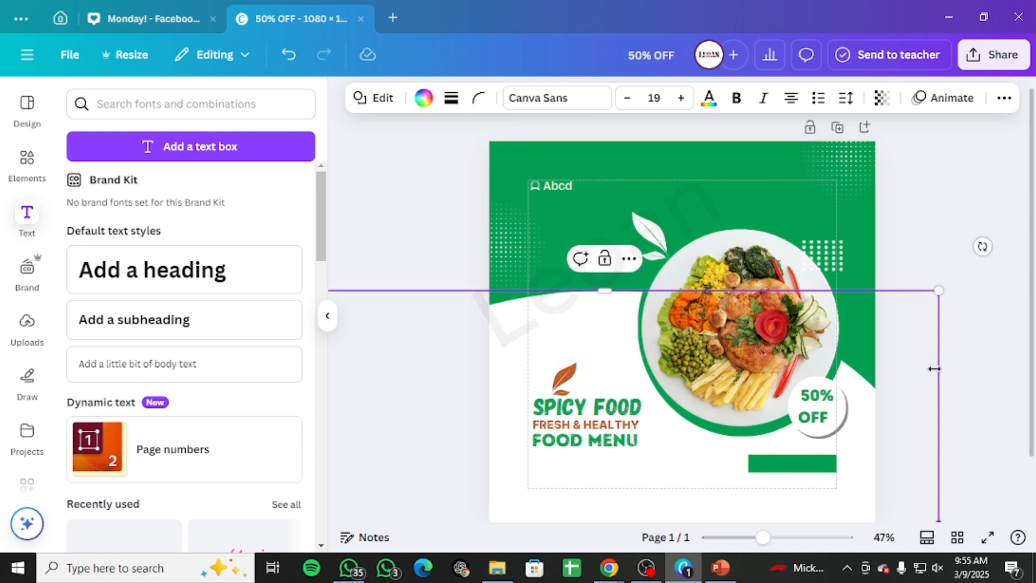
pyautogui.scroll(-1, 639, 453)
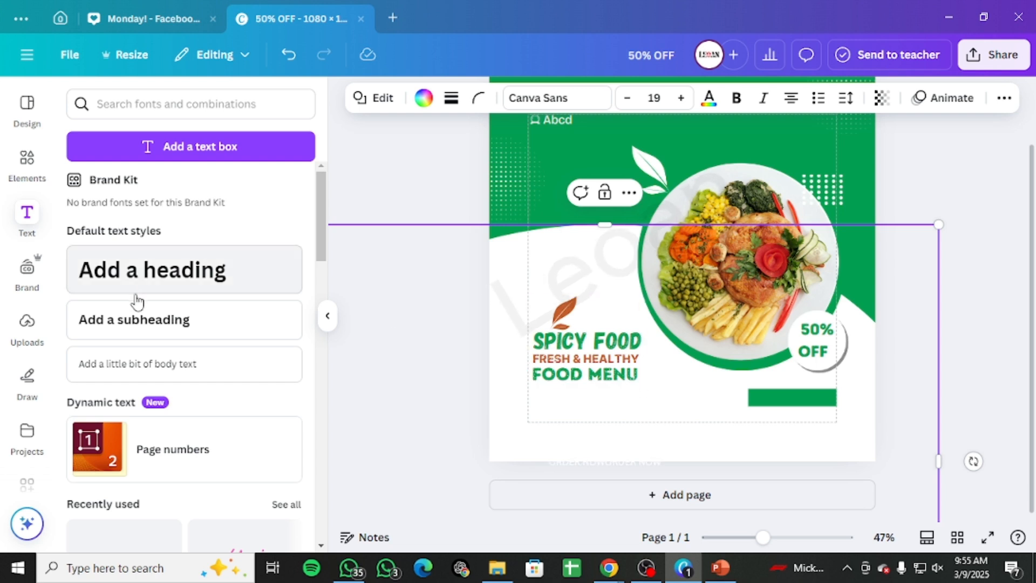
# Step: Open the layers list and browse through the design's layers, selecting the dot pattern graphics
pyautogui.click(568, 362)
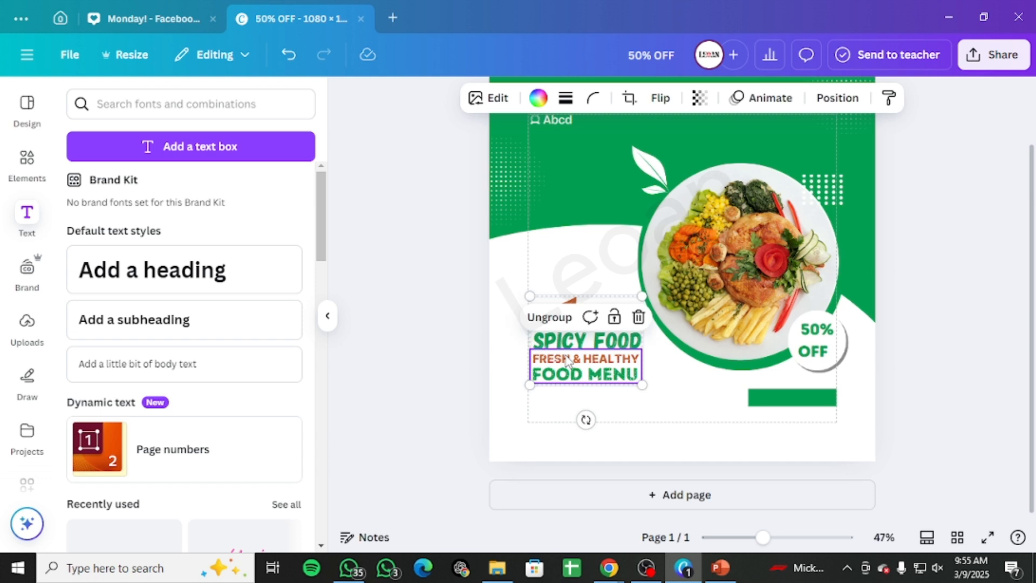
pyautogui.click(838, 98)
pyautogui.scroll(-5, 186, 334)
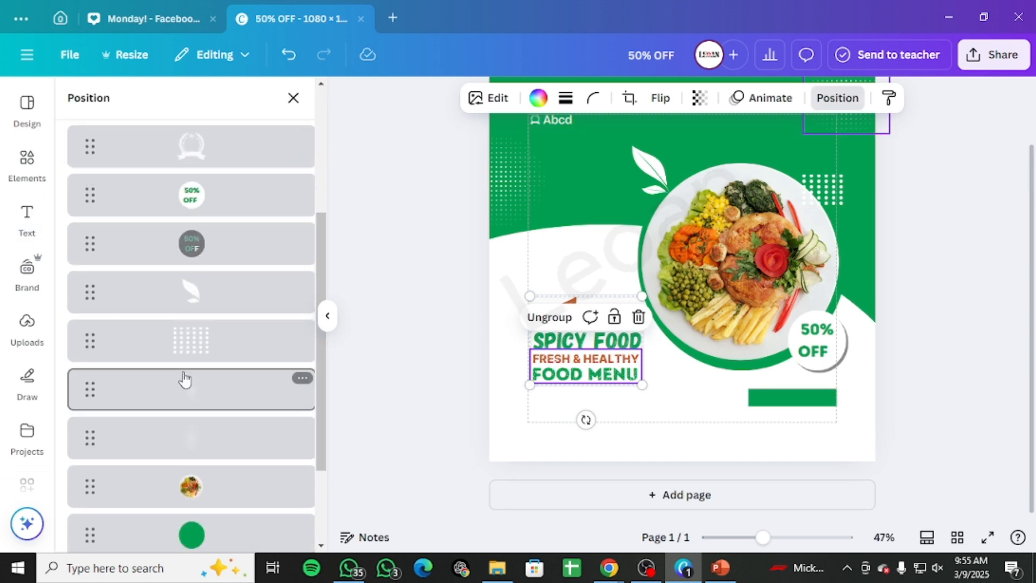
pyautogui.scroll(-3, 186, 373)
pyautogui.click(201, 270)
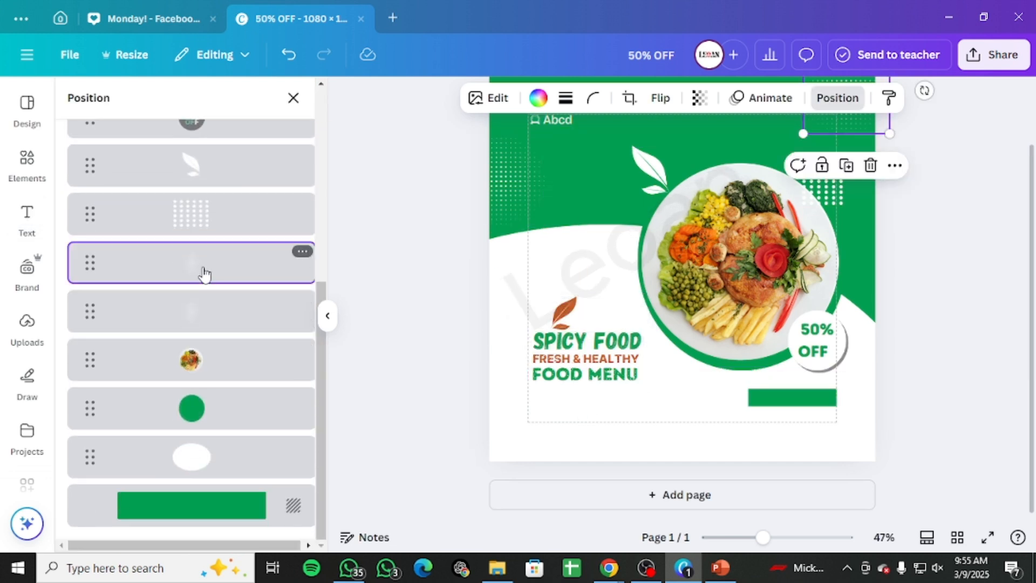
pyautogui.click(199, 311)
pyautogui.scroll(10, 199, 334)
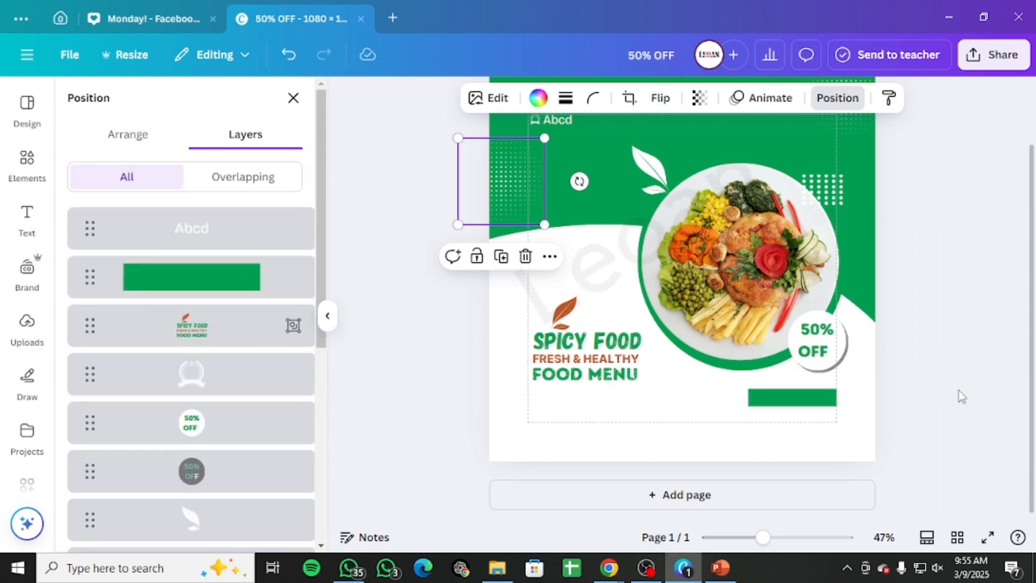
# Step: Search the elements library for order now button graphics and show only graphics
pyautogui.click(905, 400)
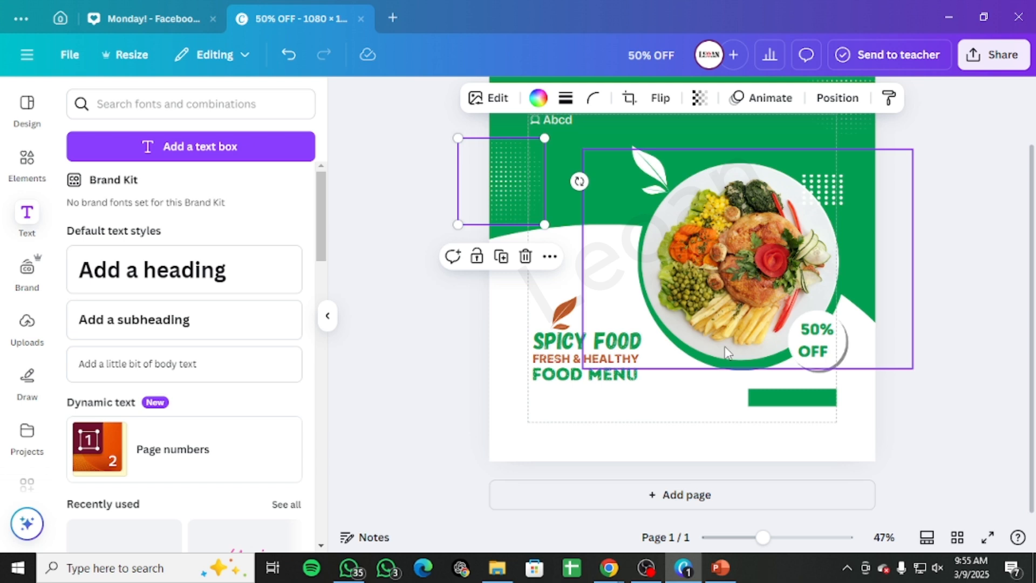
pyautogui.click(995, 346)
pyautogui.scroll(2, 874, 332)
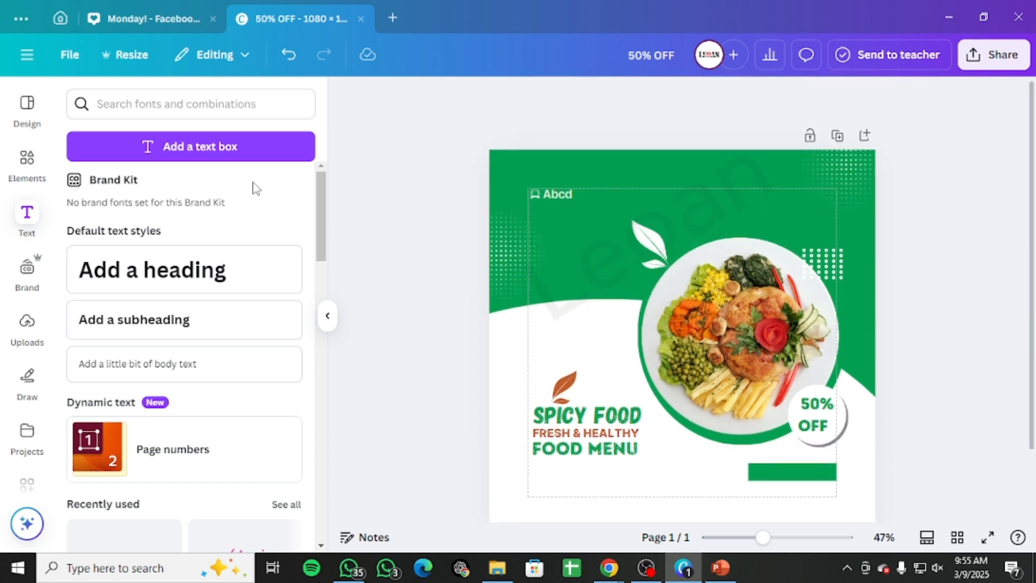
pyautogui.click(27, 165)
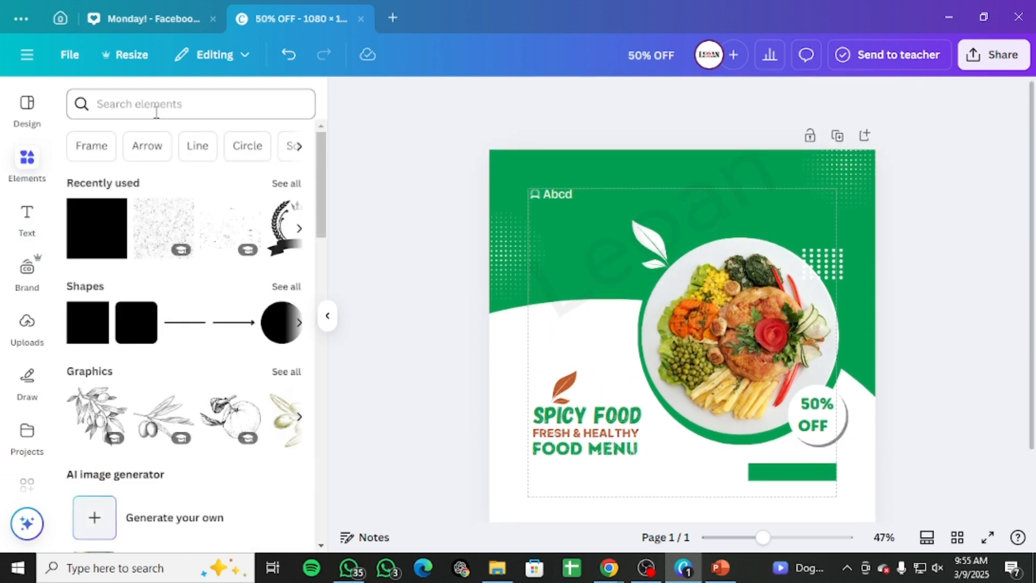
pyautogui.click(156, 111)
pyautogui.write('order')
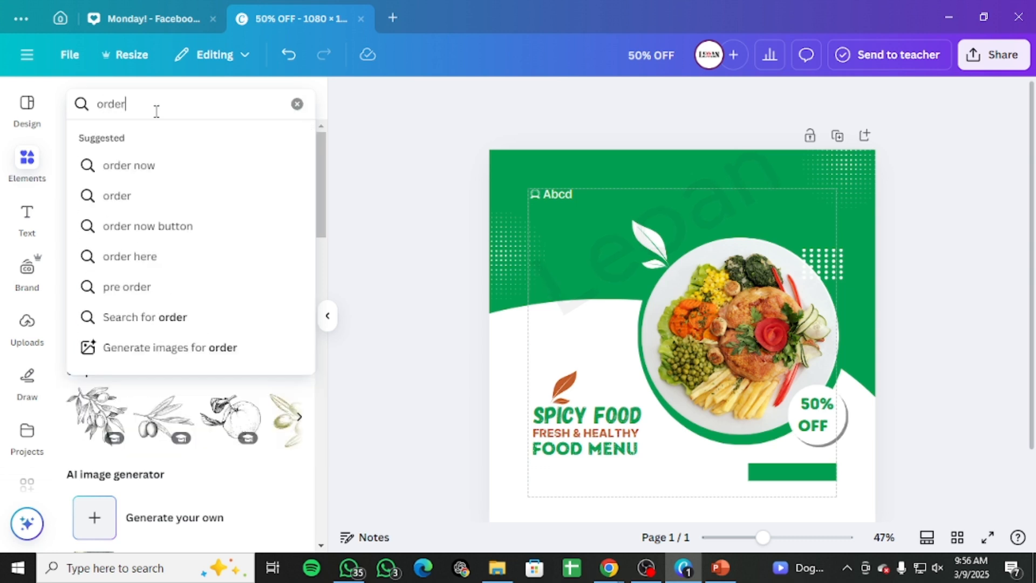
pyautogui.press('Down')
pyautogui.press('Down')
pyautogui.press('Down')
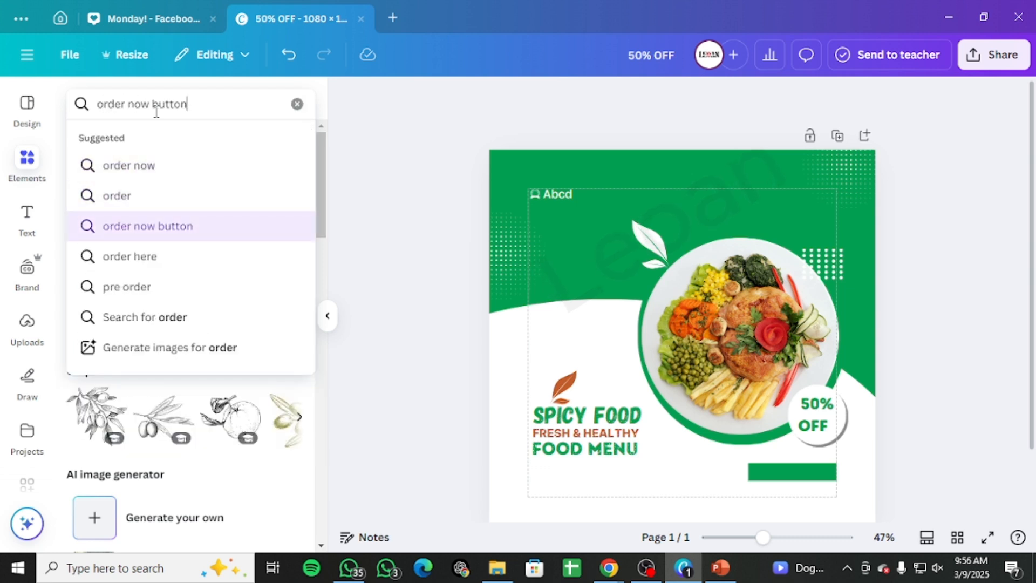
pyautogui.press('Return')
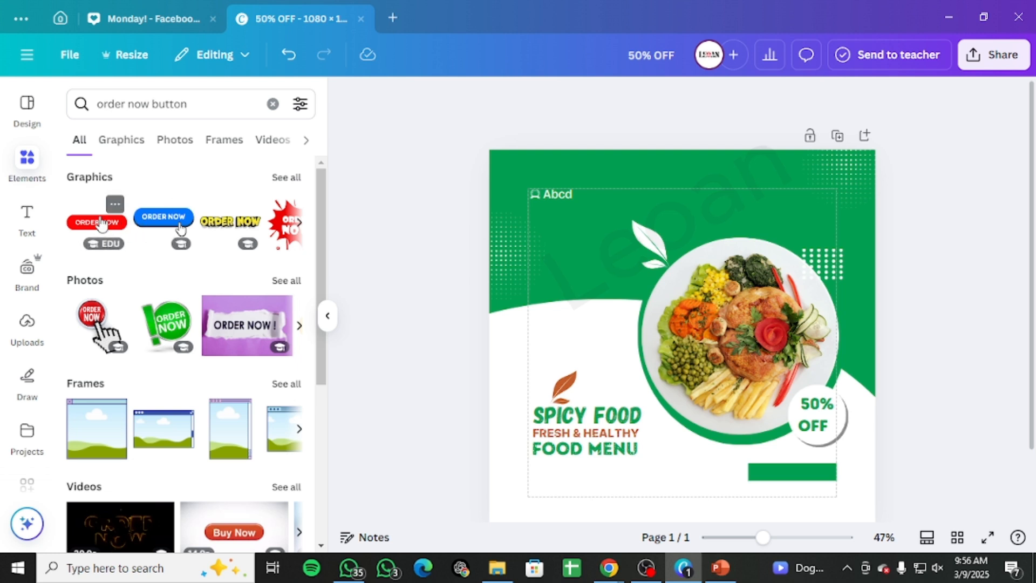
pyautogui.click(143, 148)
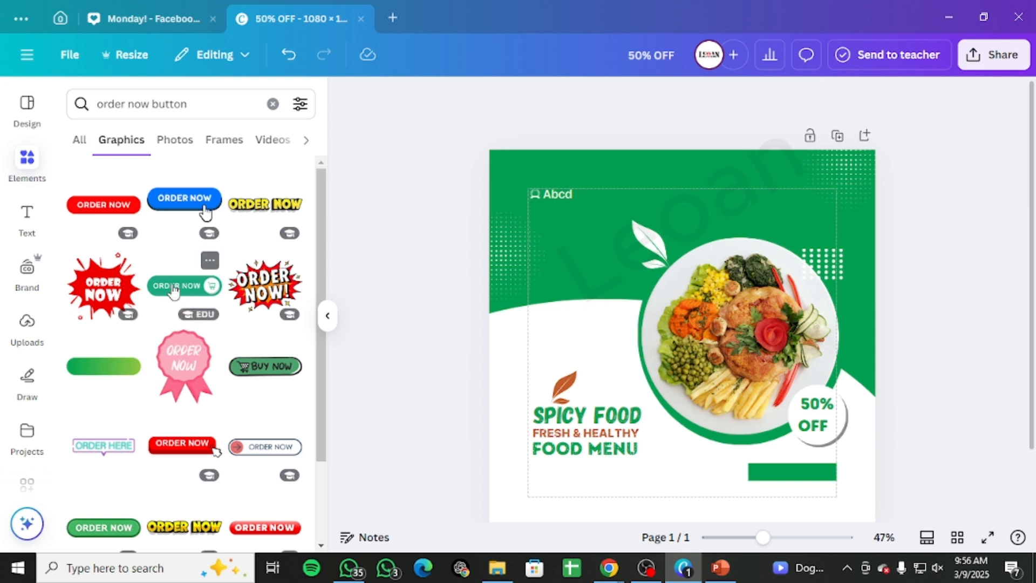
# Step: Browse through the order now button graphics in the results
pyautogui.scroll(-2, 205, 280)
pyautogui.scroll(1, 186, 260)
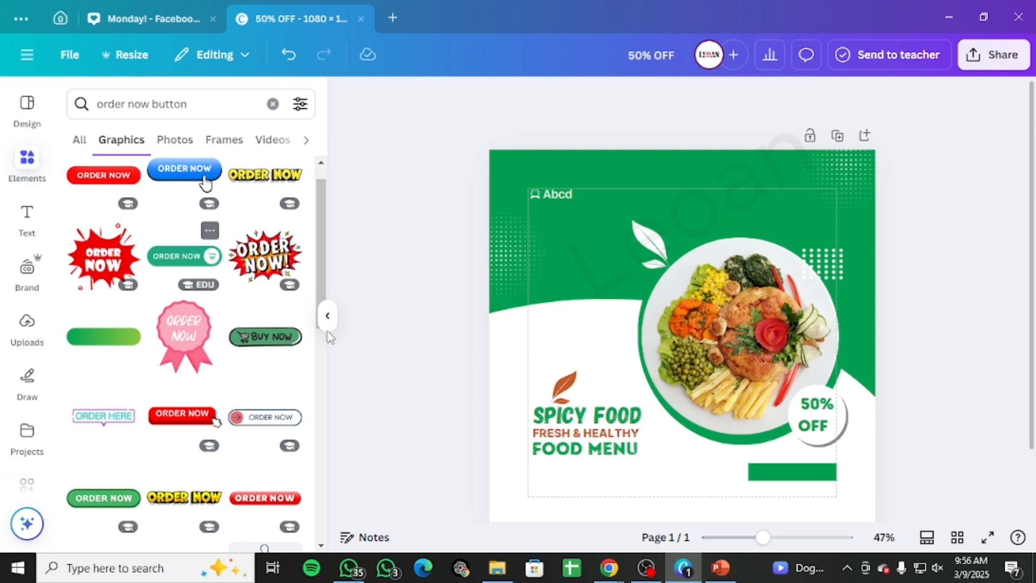
pyautogui.scroll(1, 328, 332)
pyautogui.scroll(-3, 250, 342)
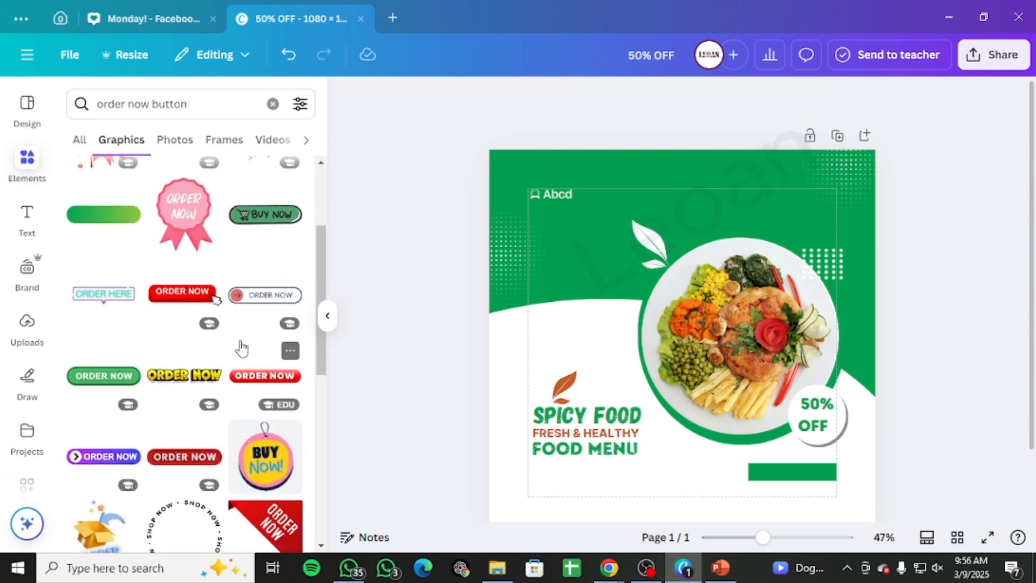
pyautogui.scroll(-4, 242, 348)
pyautogui.scroll(-3, 242, 348)
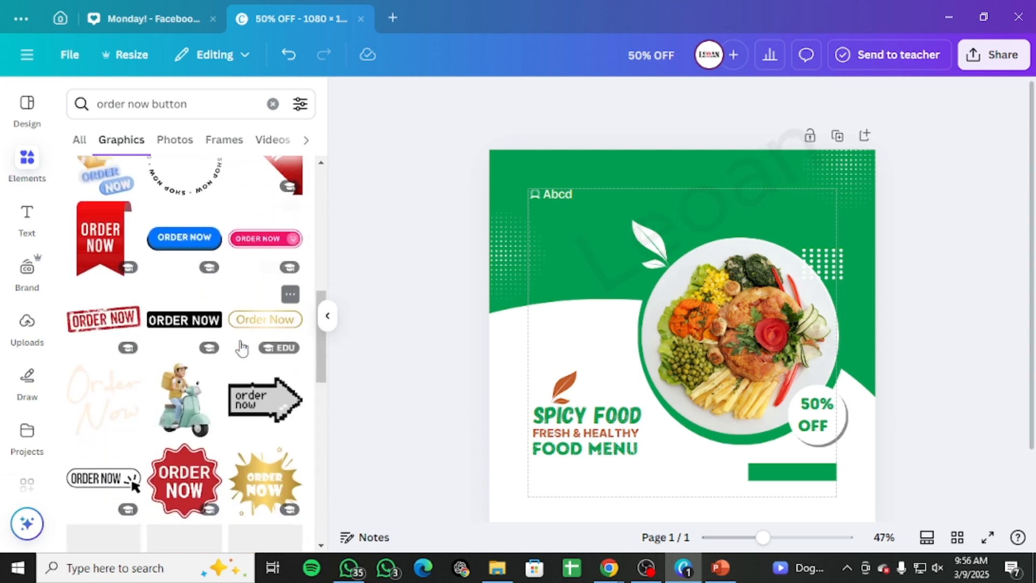
pyautogui.scroll(-2, 242, 348)
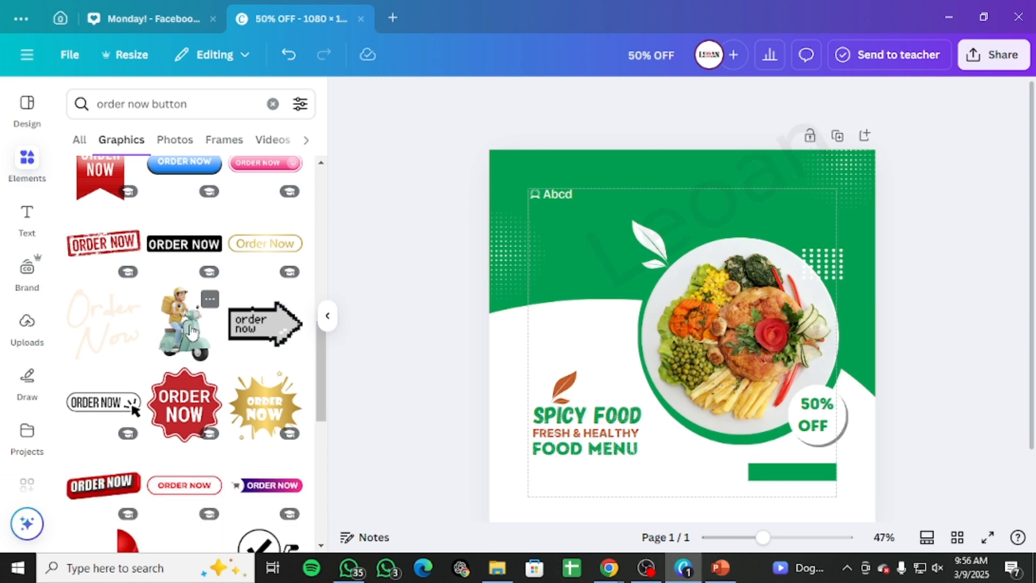
pyautogui.scroll(-5, 192, 331)
pyautogui.scroll(4, 191, 330)
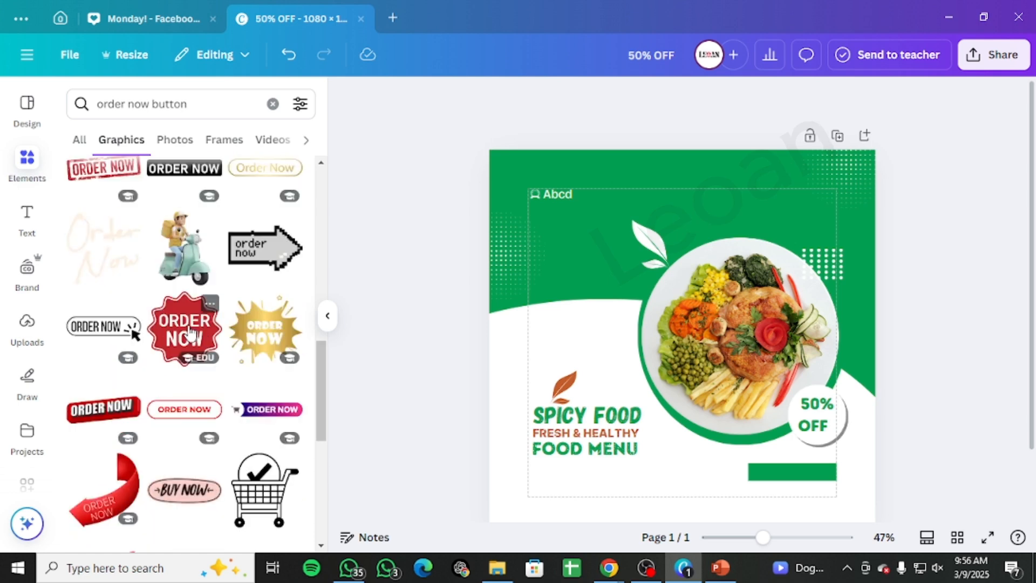
pyautogui.scroll(-7, 189, 332)
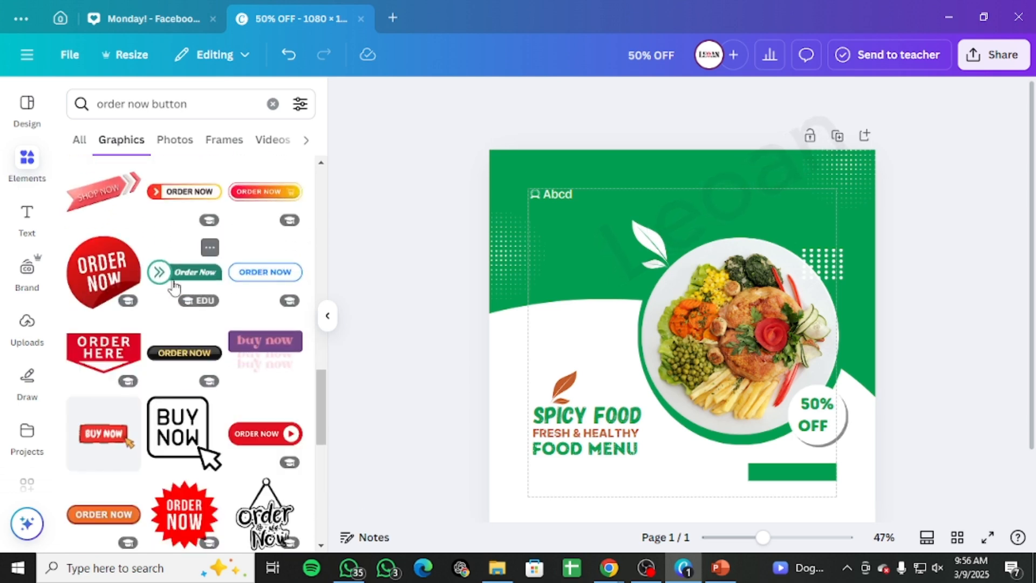
pyautogui.scroll(-5, 178, 292)
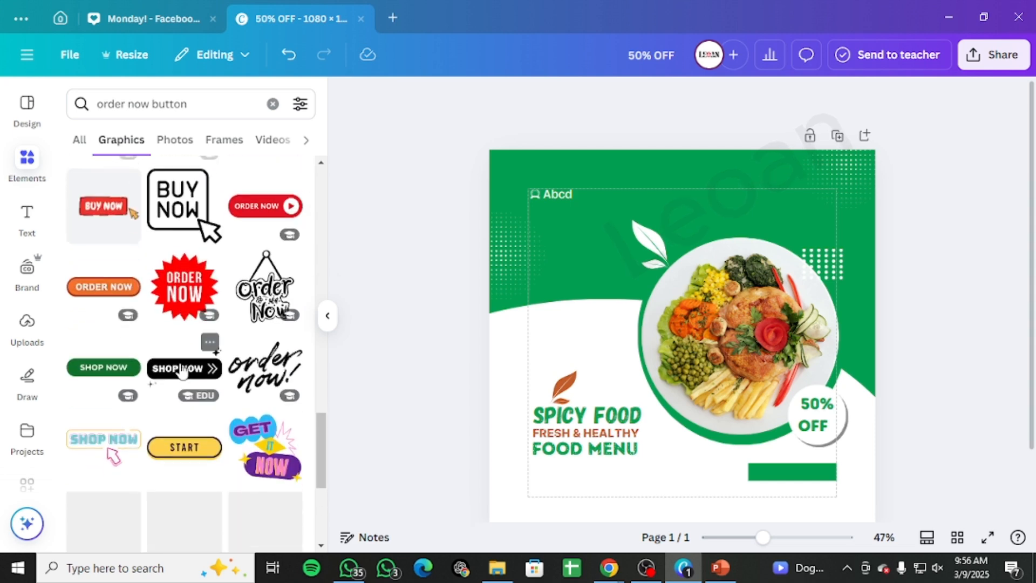
# Step: Delete the old green button bar, then add the chevron Order Now button graphic and shift it left
pyautogui.click(799, 479)
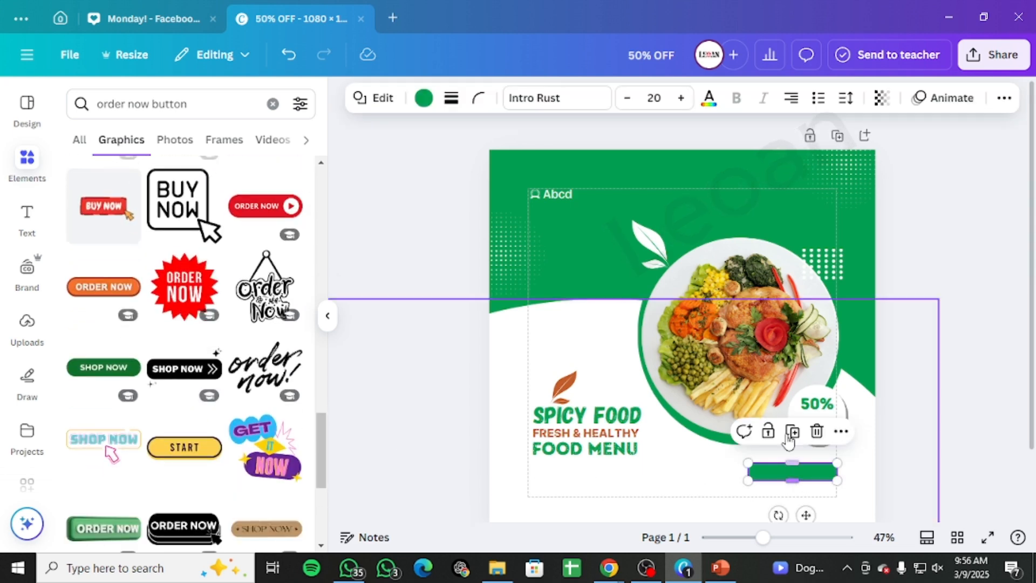
pyautogui.click(816, 433)
pyautogui.scroll(-6, 166, 436)
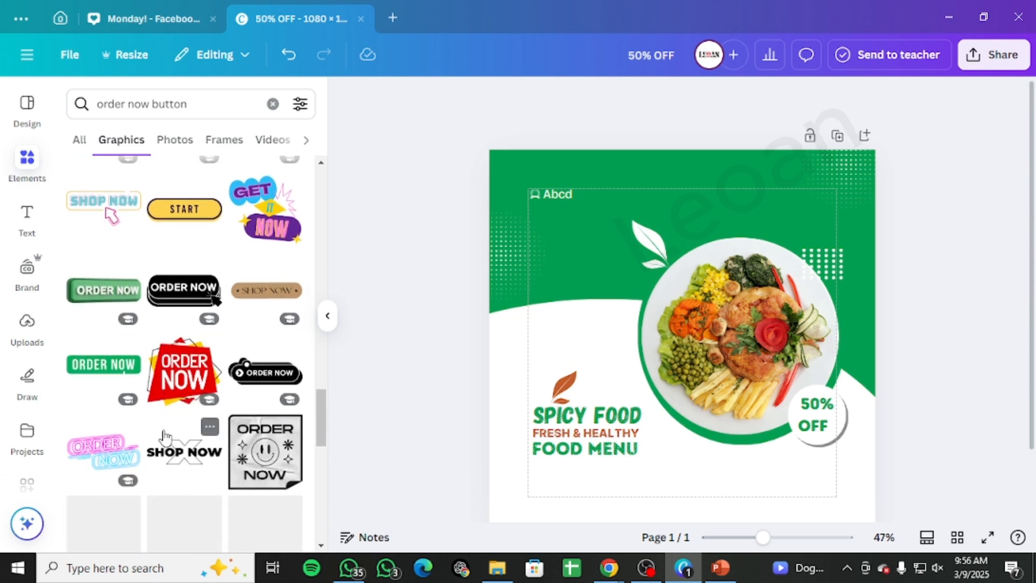
pyautogui.scroll(-5, 166, 437)
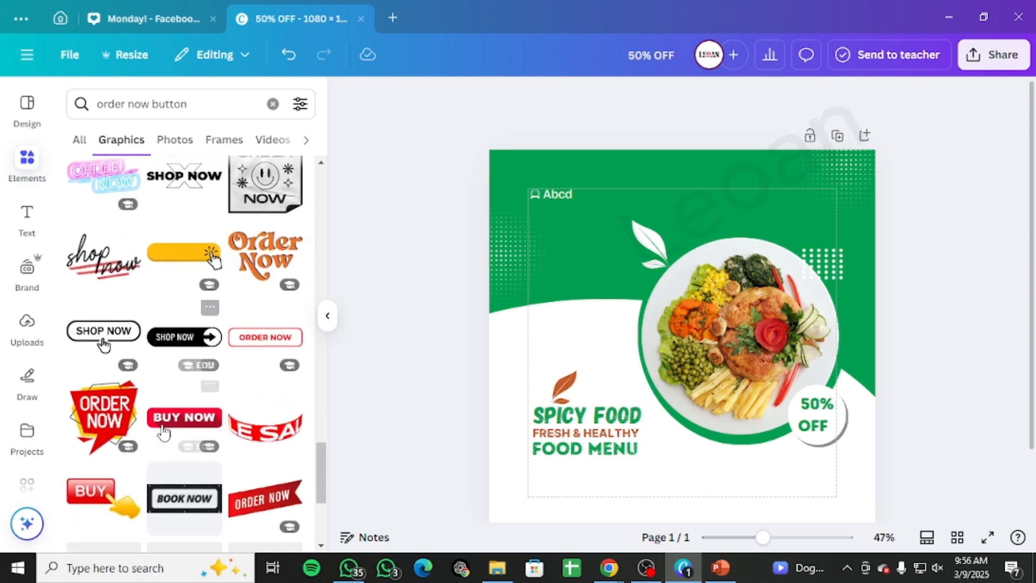
pyautogui.scroll(-5, 164, 433)
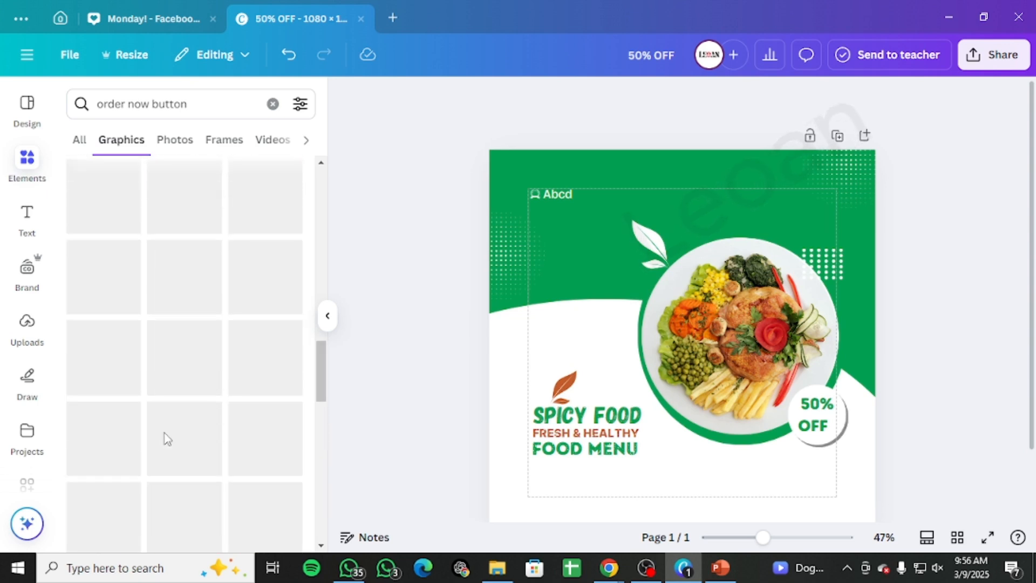
pyautogui.scroll(5, 164, 437)
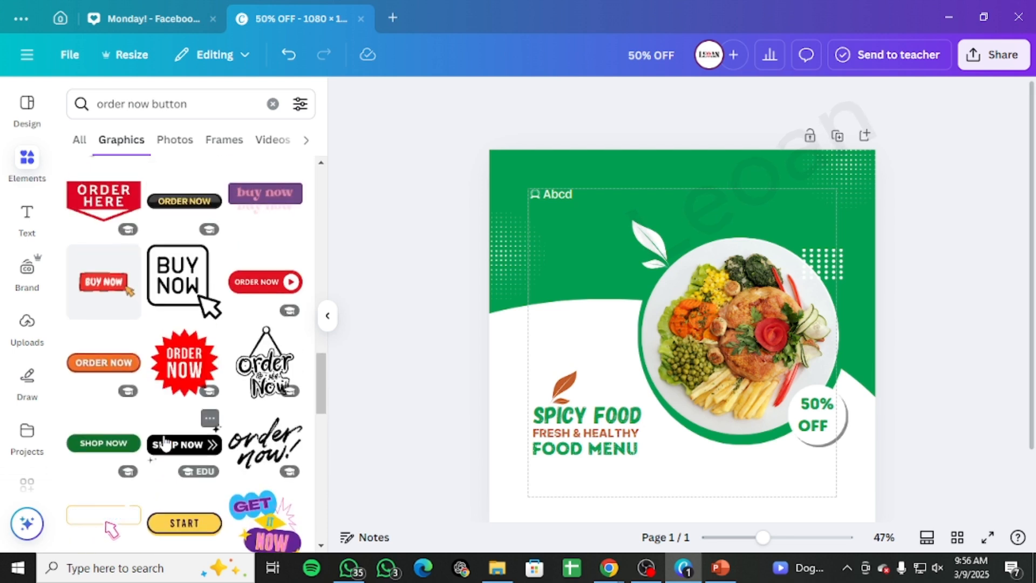
pyautogui.click(181, 272)
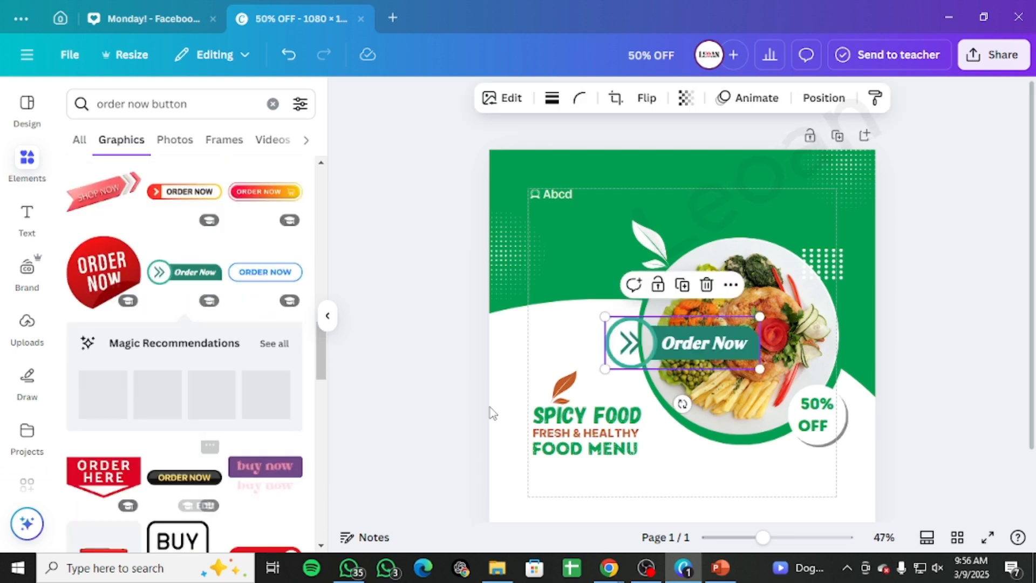
pyautogui.moveTo(737, 345); pyautogui.dragTo(676, 345)
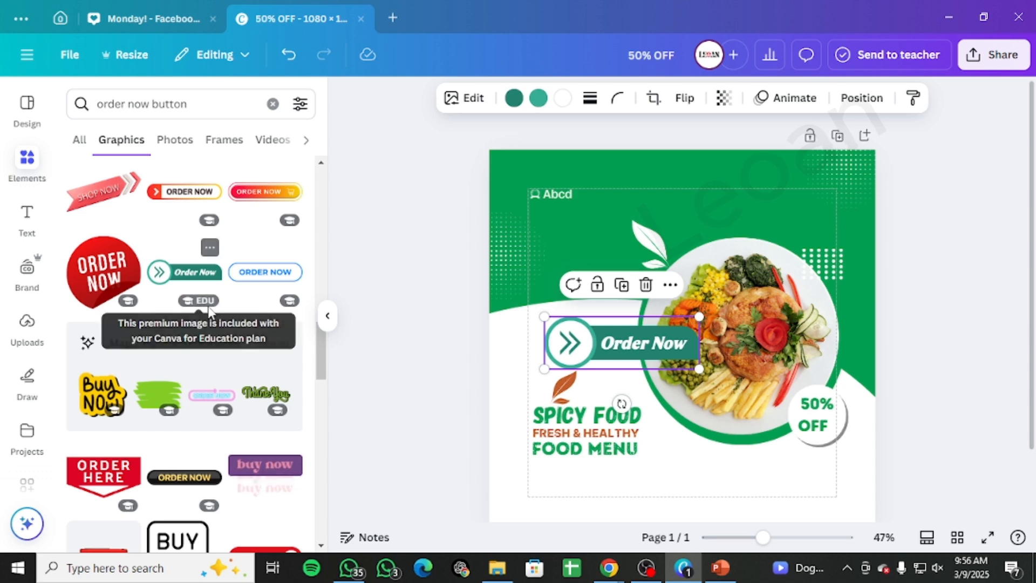
pyautogui.scroll(5, 208, 350)
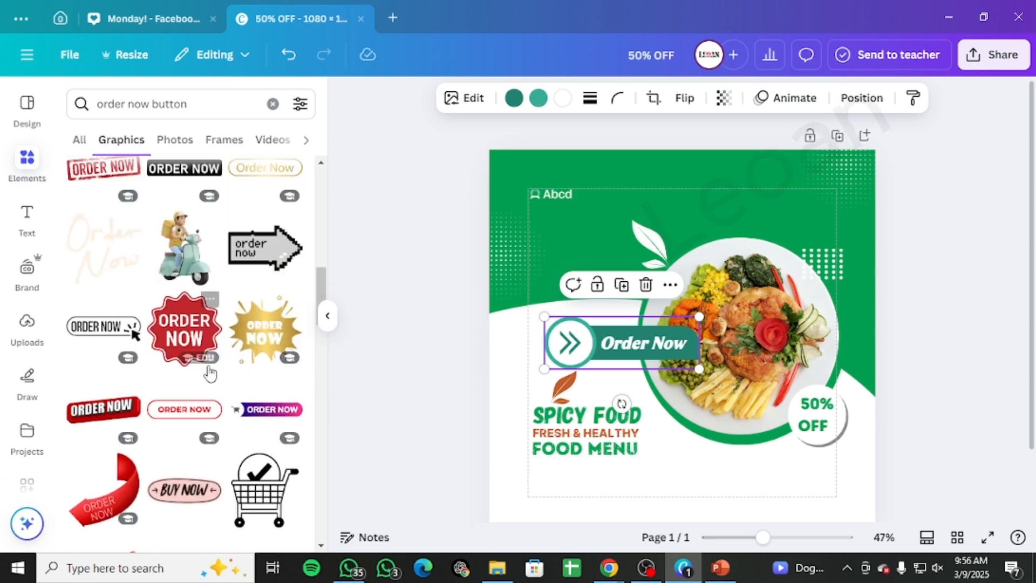
pyautogui.click(183, 247)
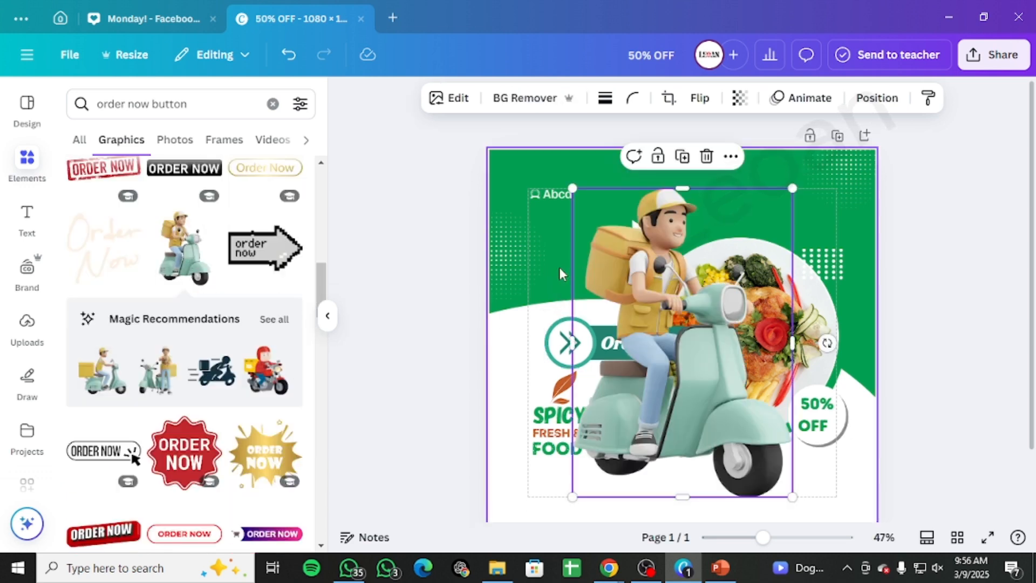
pyautogui.scroll(-2, 195, 385)
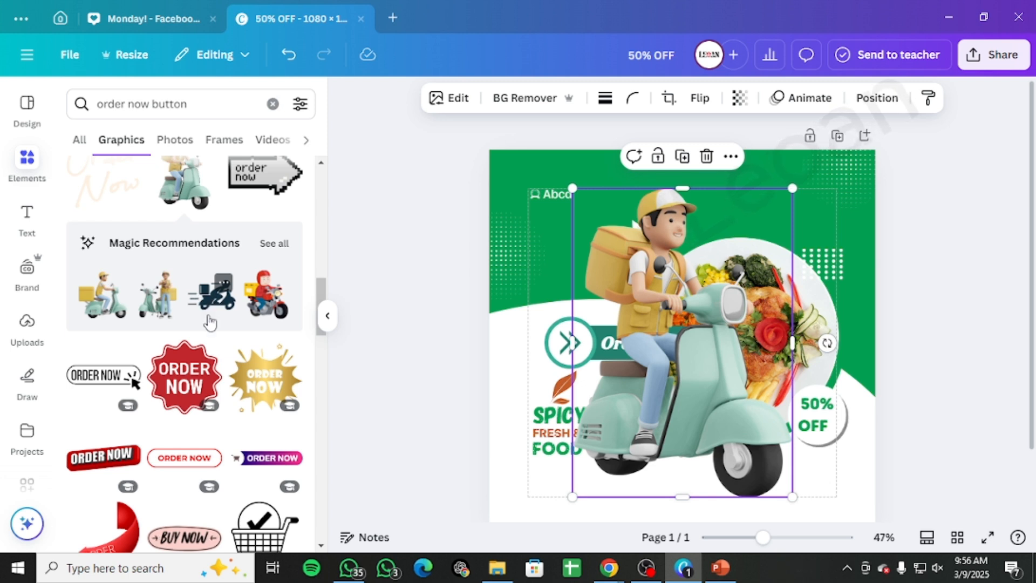
pyautogui.scroll(-10, 210, 323)
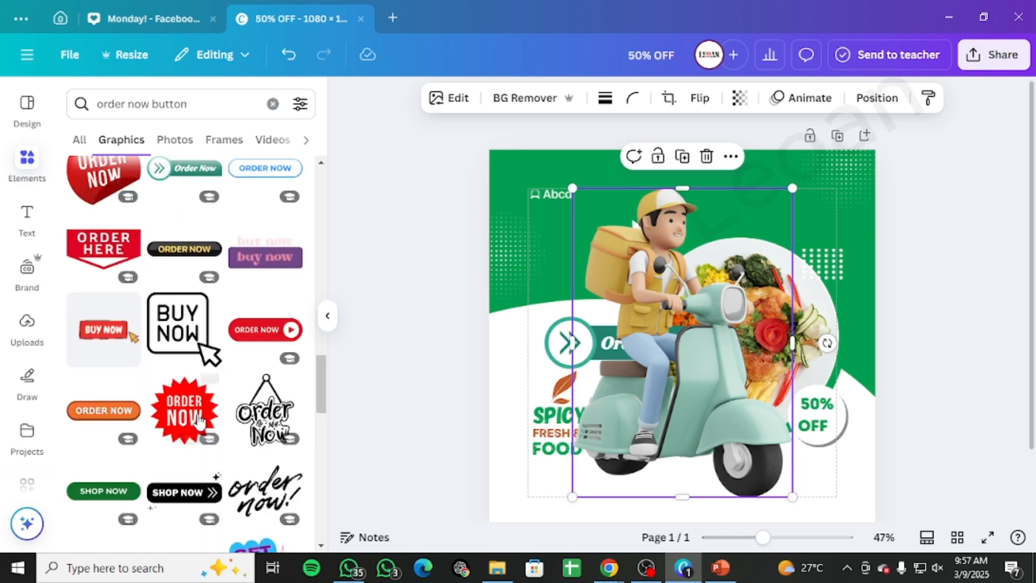
pyautogui.scroll(-7, 200, 421)
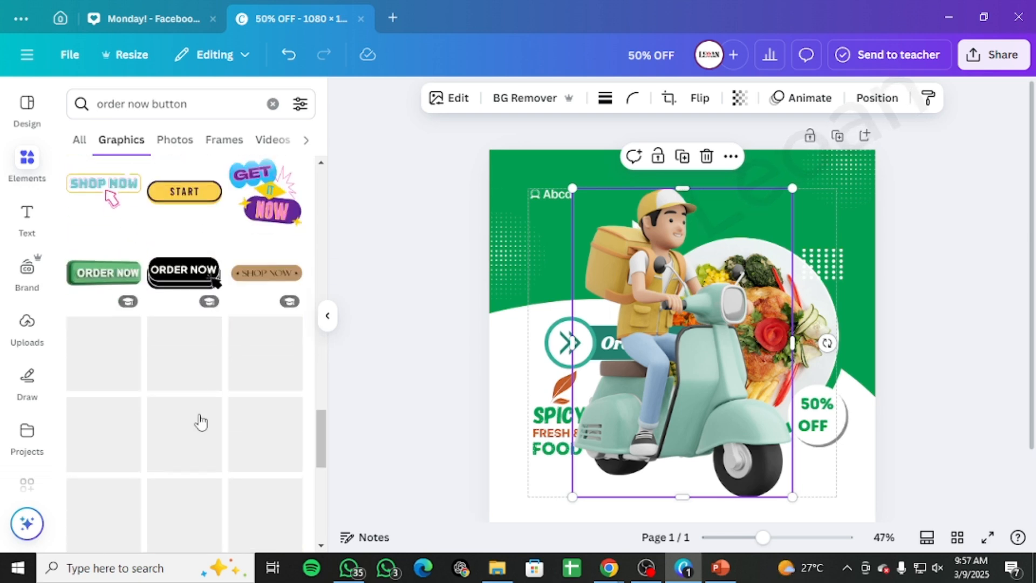
pyautogui.scroll(-8, 201, 422)
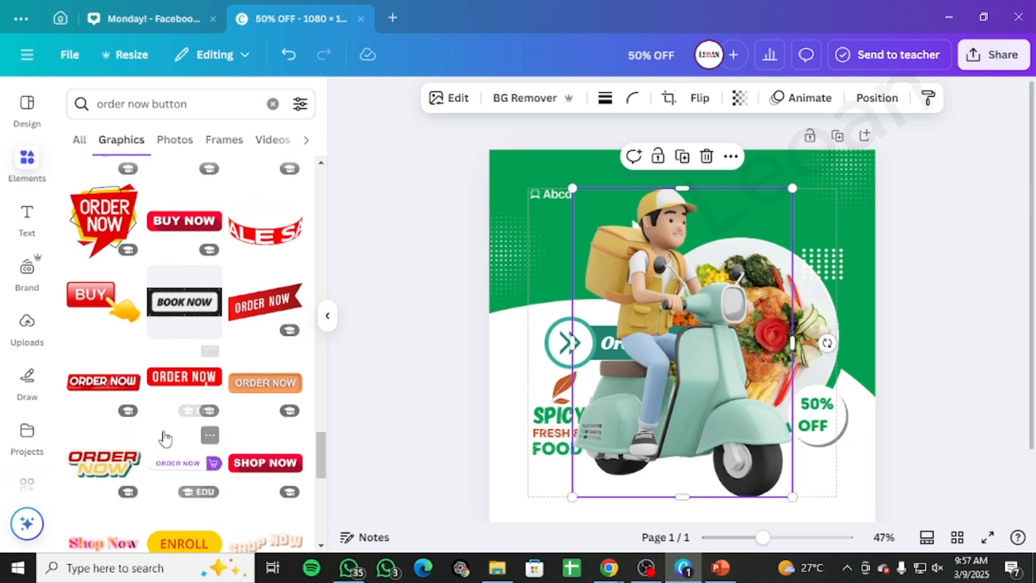
pyautogui.moveTo(573, 188); pyautogui.dragTo(764, 482)
pyautogui.click(899, 433)
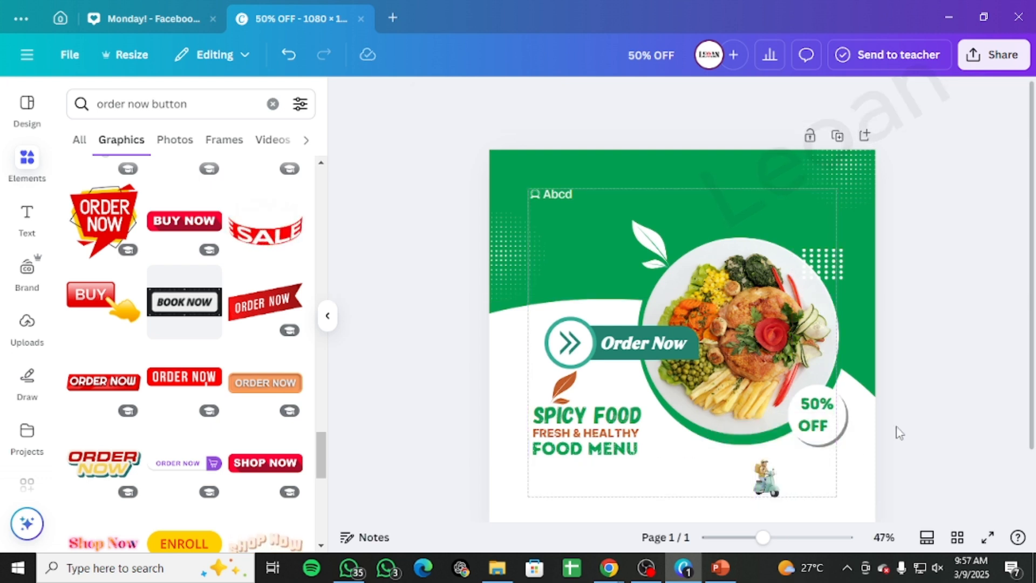
pyautogui.click(764, 483)
pyautogui.click(791, 428)
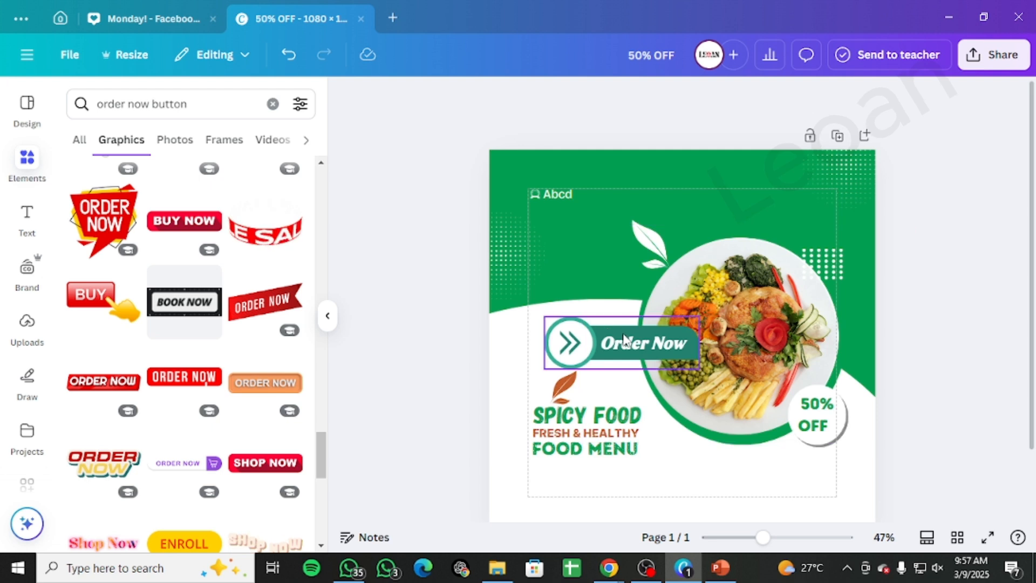
# Step: Move the Order Now button to the lower-right corner of the design and shrink it to about bar size
pyautogui.moveTo(624, 340); pyautogui.dragTo(761, 476)
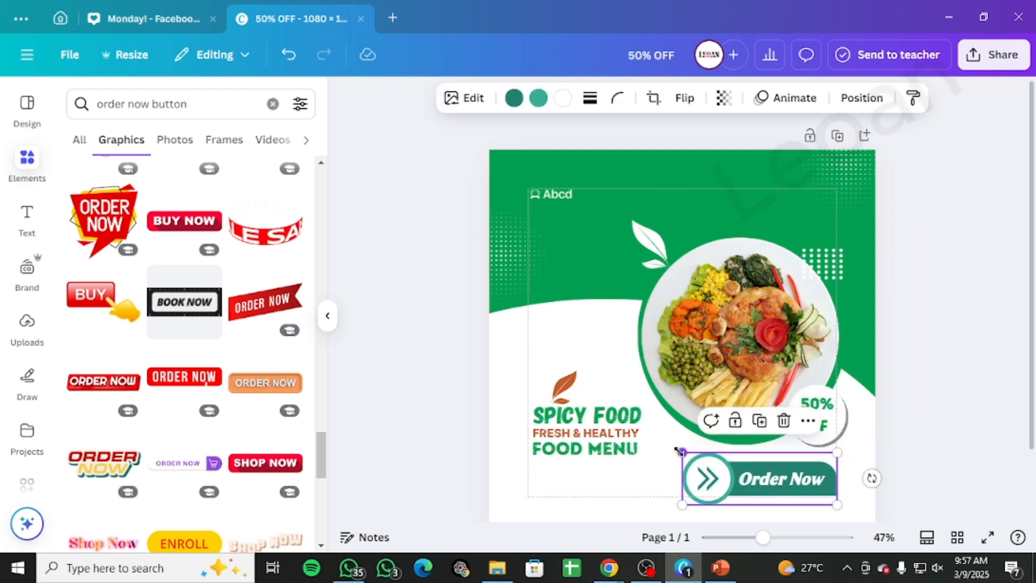
pyautogui.moveTo(682, 451); pyautogui.dragTo(779, 472)
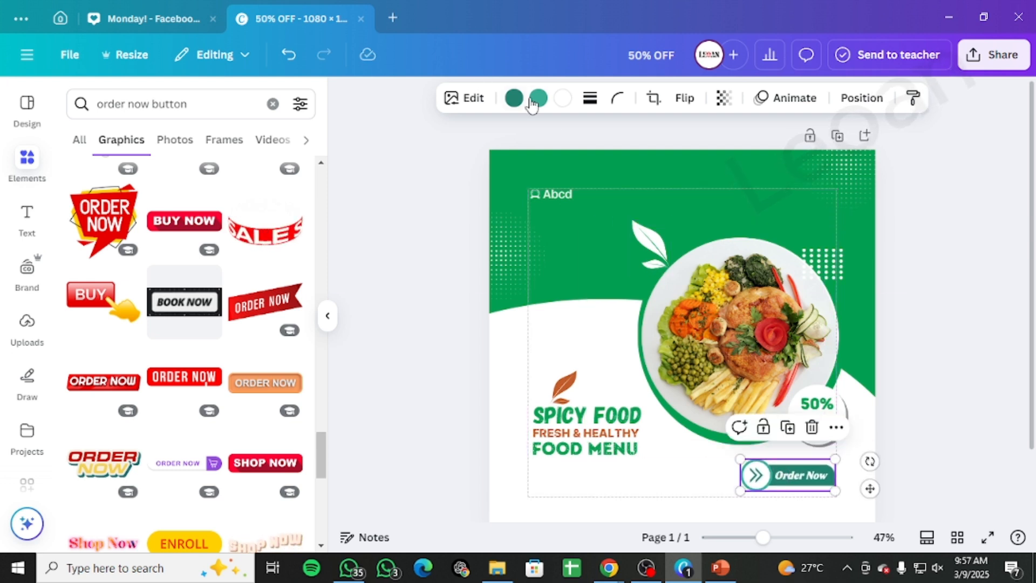
# Step: Recolour the Order Now button, setting its dark fill to the document green and its teal fill to black
pyautogui.click(514, 97)
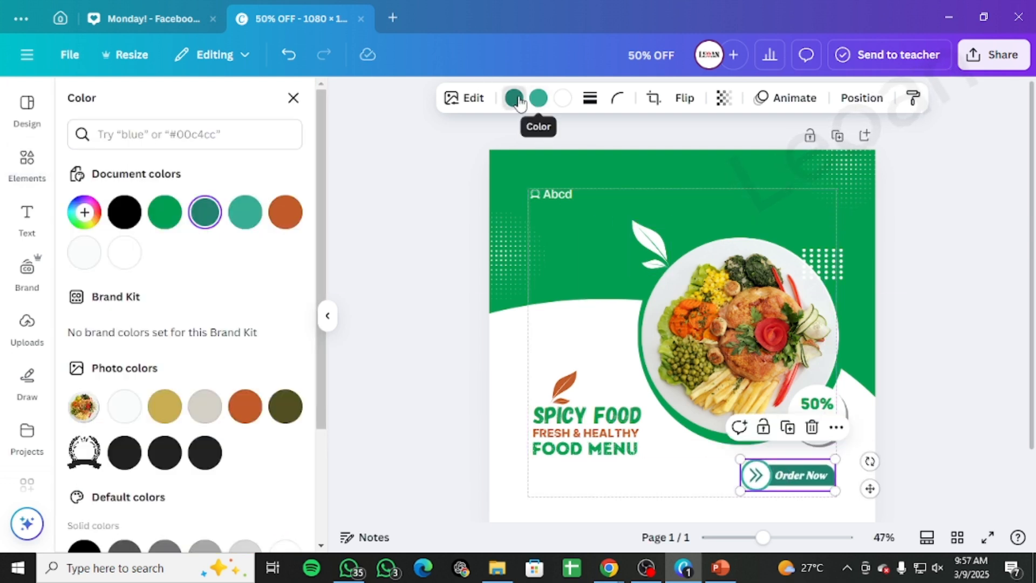
pyautogui.click(171, 214)
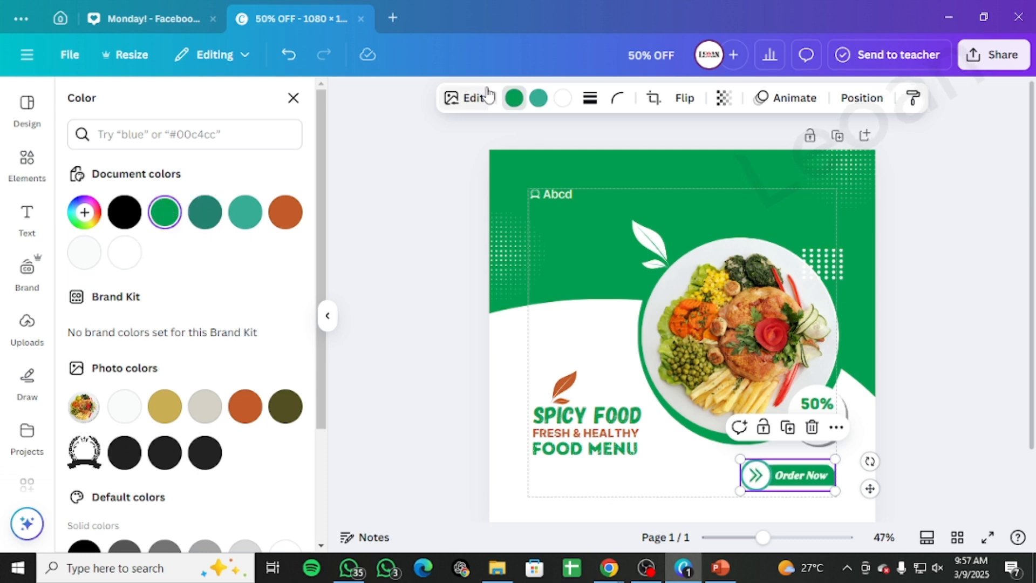
pyautogui.click(538, 99)
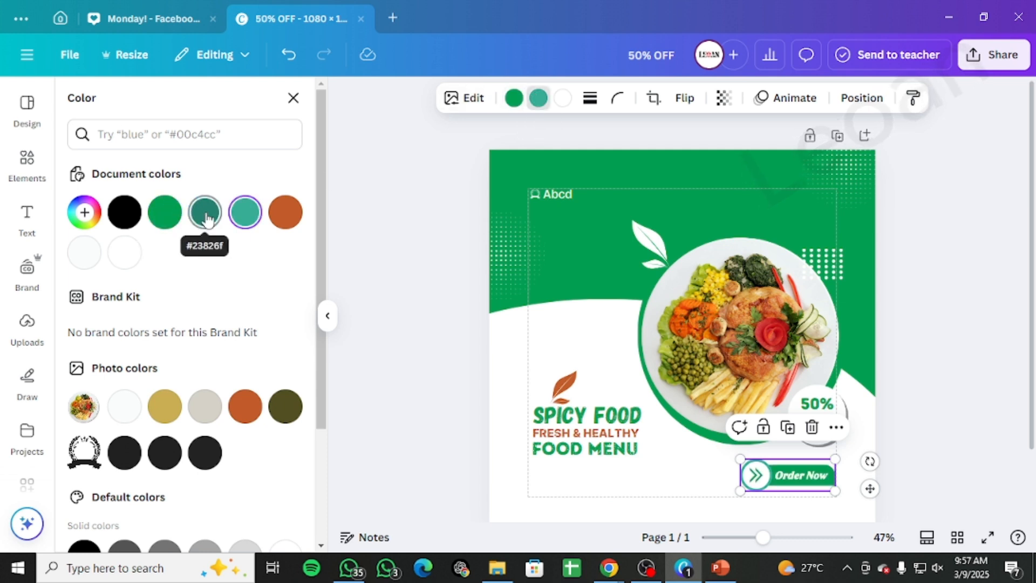
pyautogui.click(124, 213)
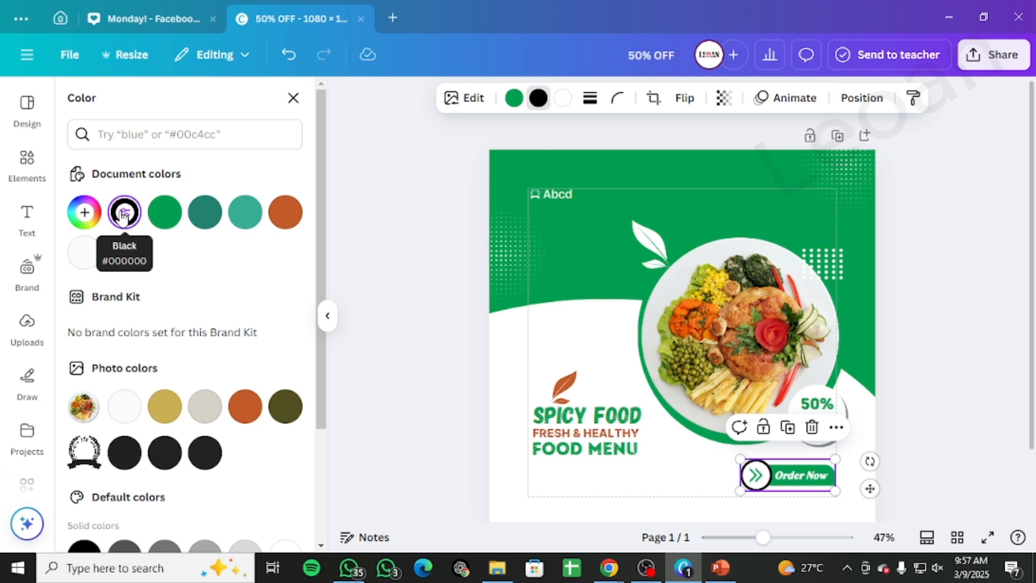
# Step: Recolour the Order Now button's black ring to the document orange #c25b2a
pyautogui.click(286, 213)
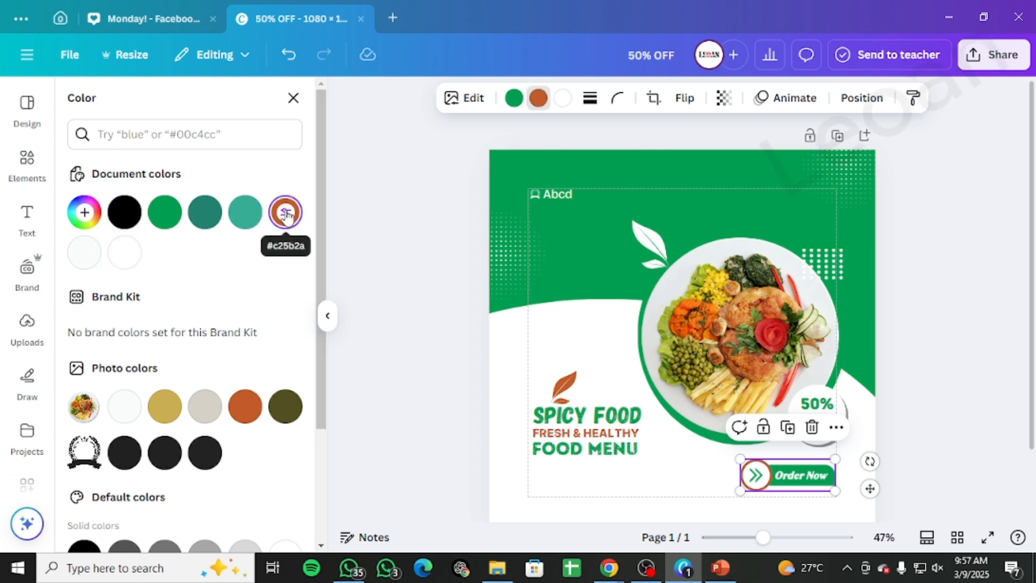
pyautogui.press('Escape')
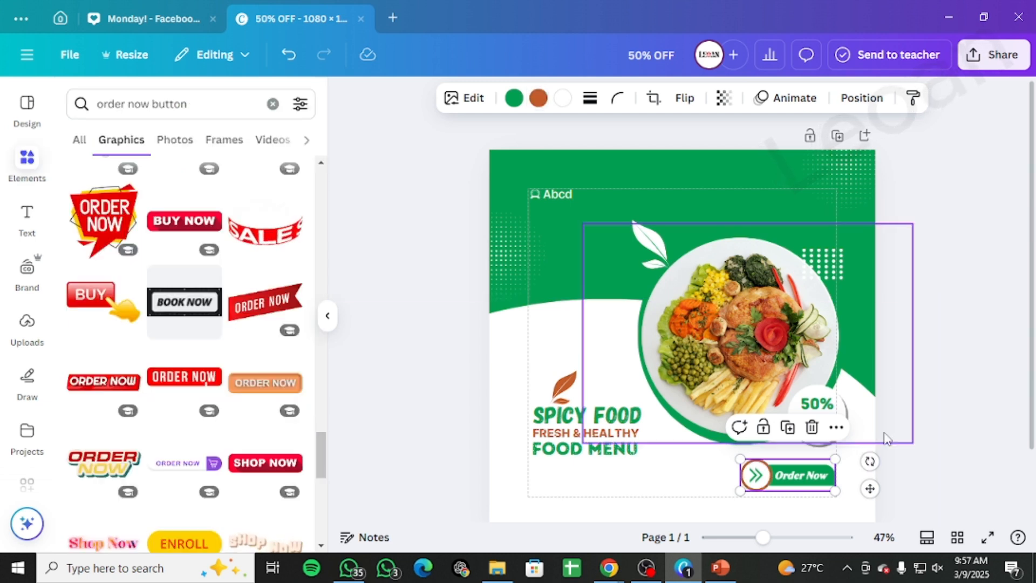
# Step: Move the Order Now button slightly right, closer to the design's lower-right corner
pyautogui.moveTo(747, 464); pyautogui.dragTo(809, 477)
pyautogui.click(977, 436)
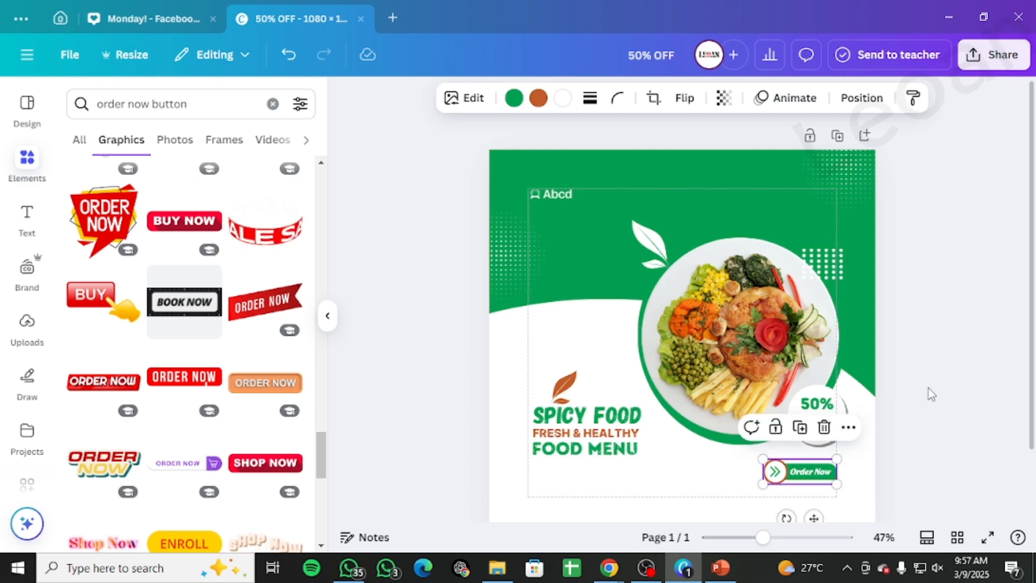
pyautogui.click(929, 388)
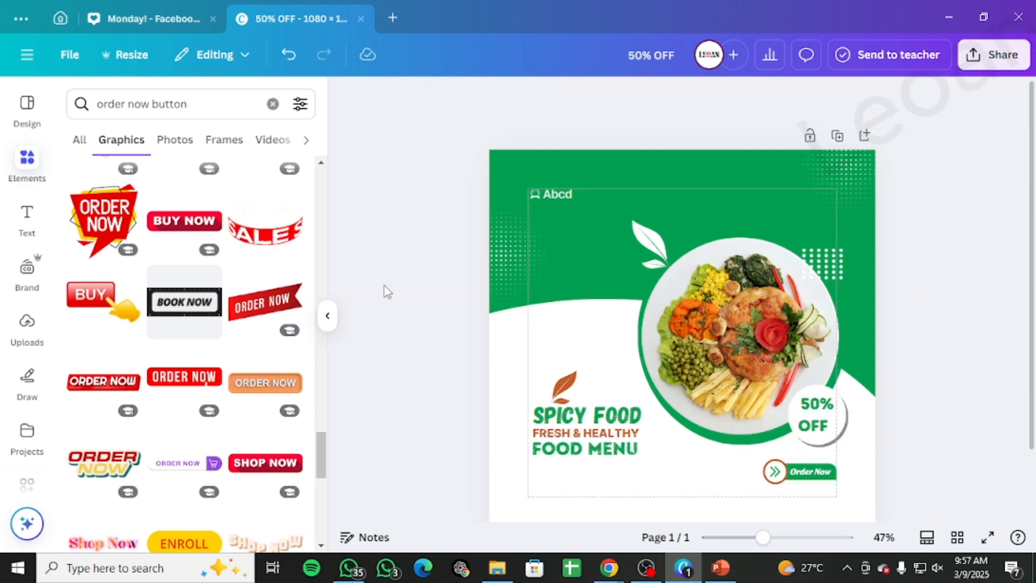
# Step: Search the graphics for "call button" instead of order now button
pyautogui.moveTo(189, 104); pyautogui.dragTo(47, 106)
pyautogui.click(129, 101)
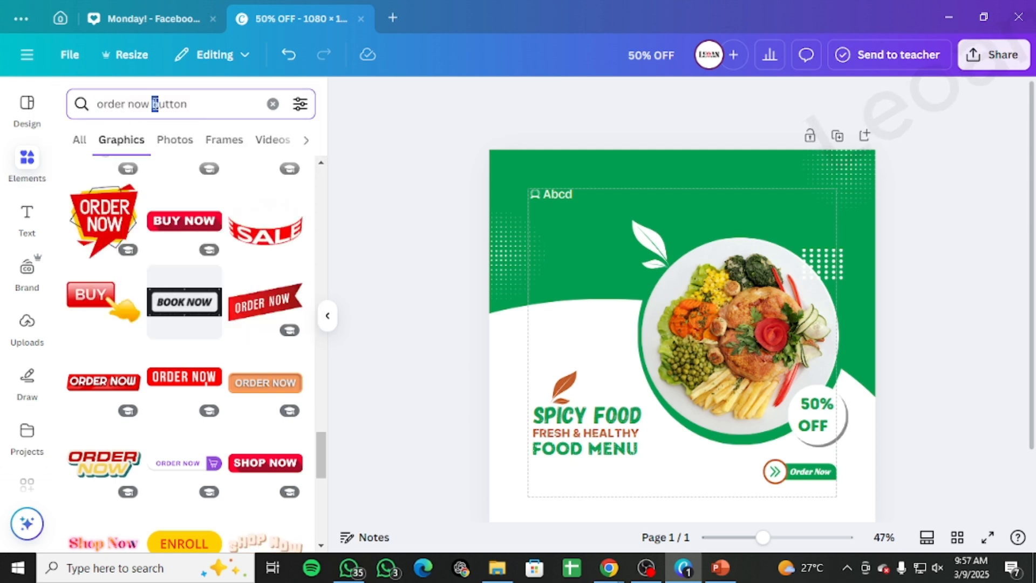
pyautogui.moveTo(145, 102); pyautogui.dragTo(90, 104)
pyautogui.press('BackSpace')
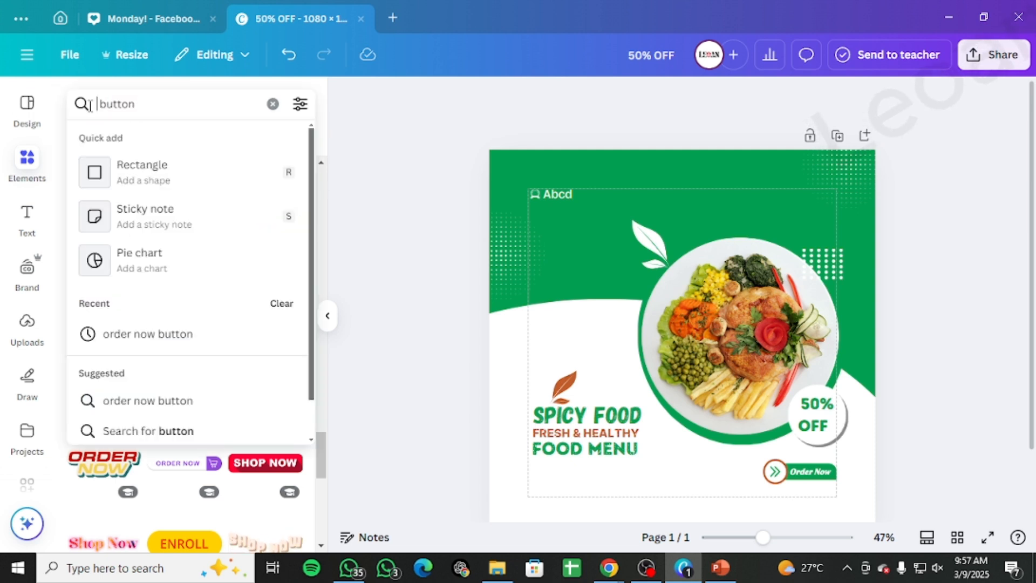
pyautogui.write('call')
pyautogui.press('Return')
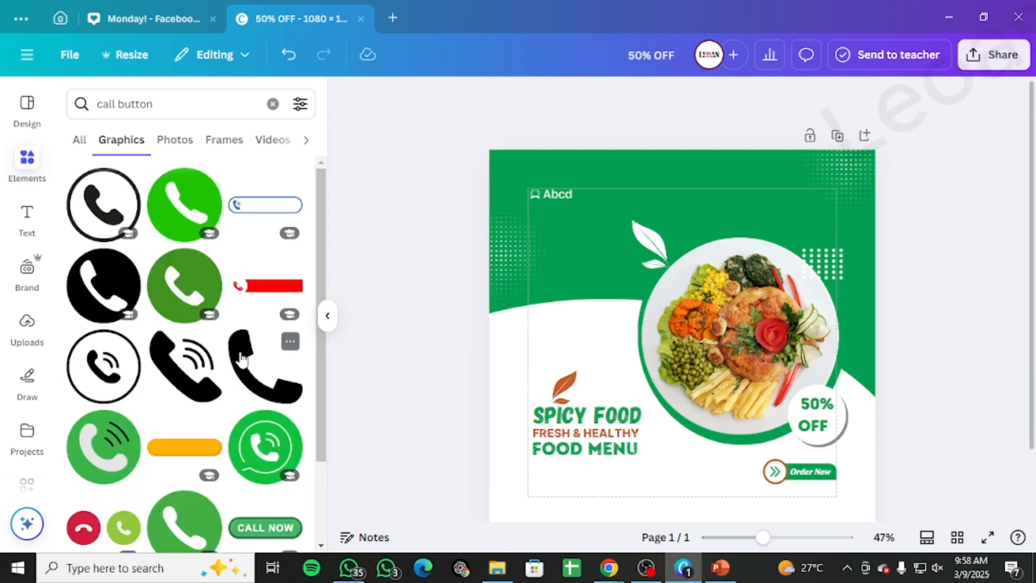
# Step: Add the black phone handset graphic, shrink it and place it near the bottom of the design
pyautogui.click(186, 367)
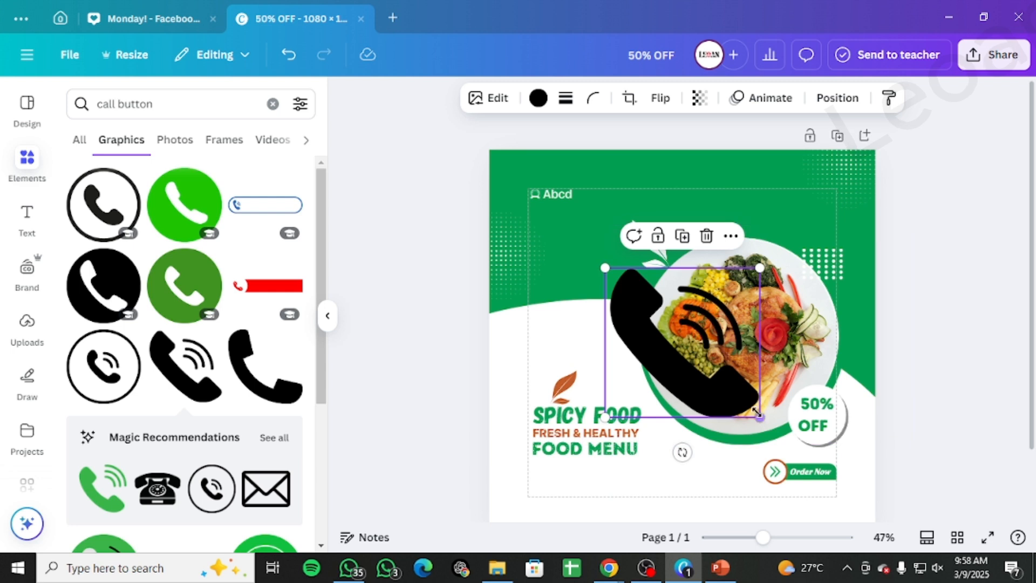
pyautogui.moveTo(760, 418); pyautogui.dragTo(696, 490)
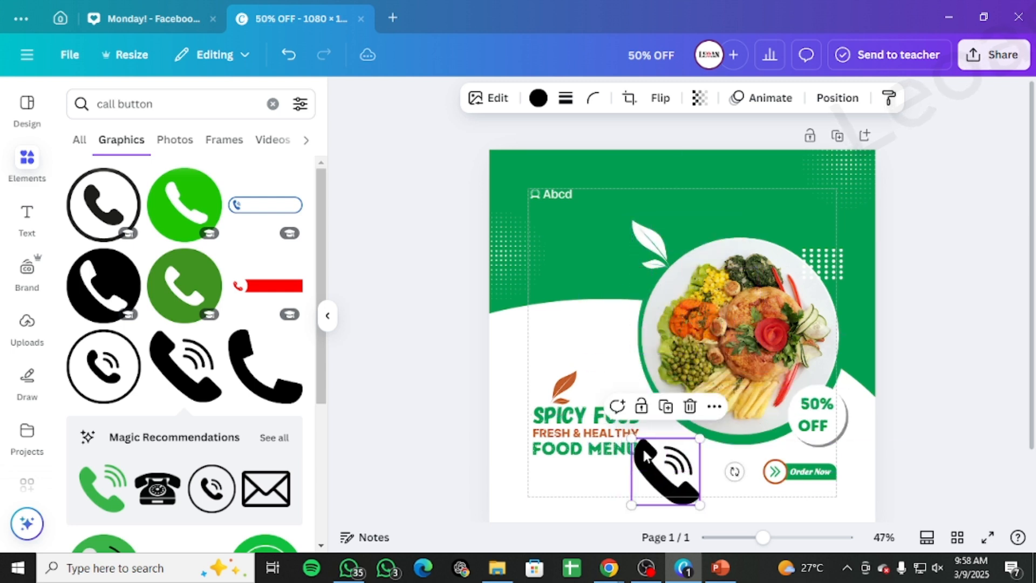
pyautogui.moveTo(630, 436); pyautogui.dragTo(667, 482)
pyautogui.click(538, 98)
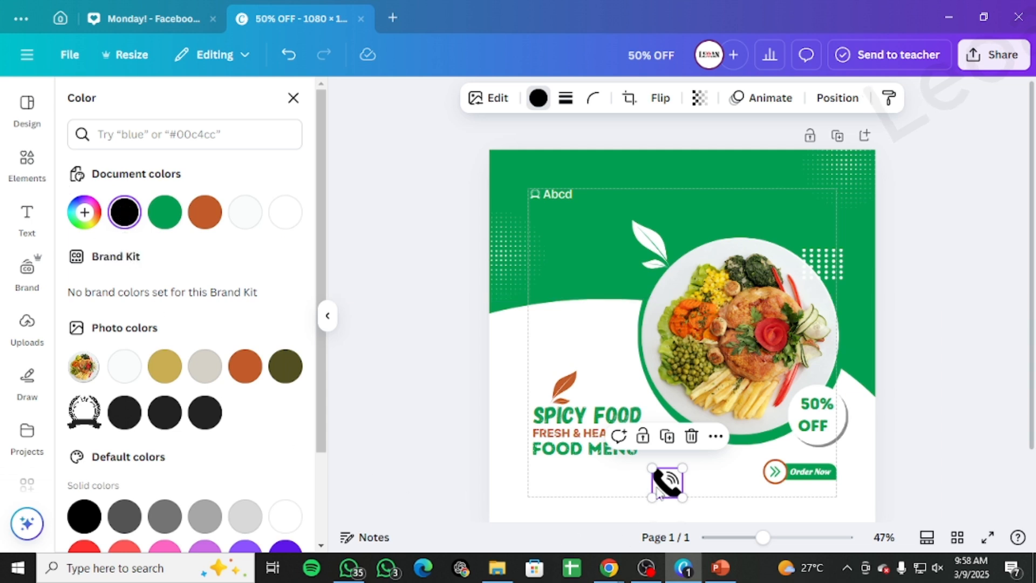
pyautogui.moveTo(653, 470); pyautogui.dragTo(662, 477)
pyautogui.click(684, 493)
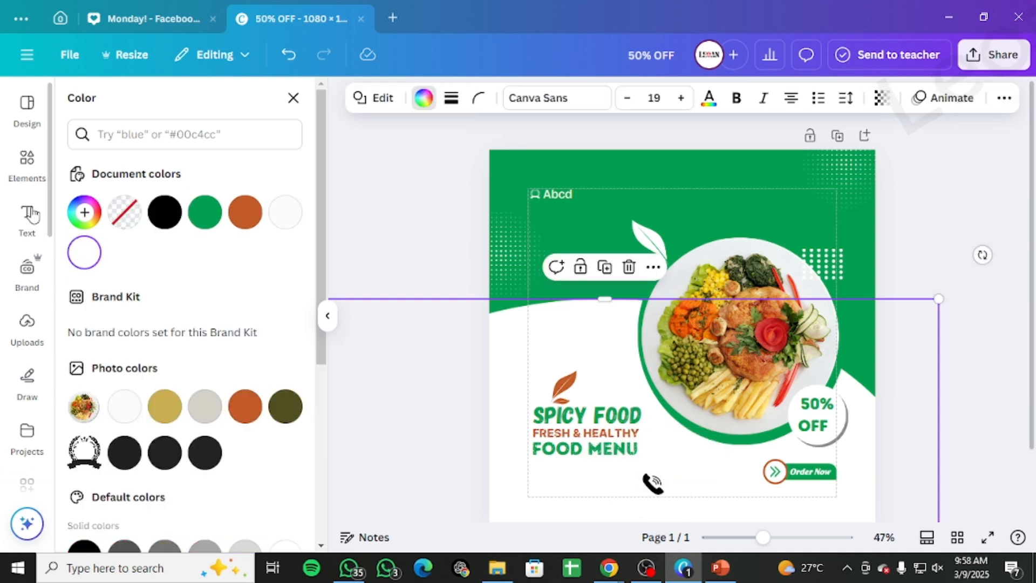
# Step: Add a subheading text box and enter the contact phone number
pyautogui.click(27, 221)
pyautogui.click(148, 321)
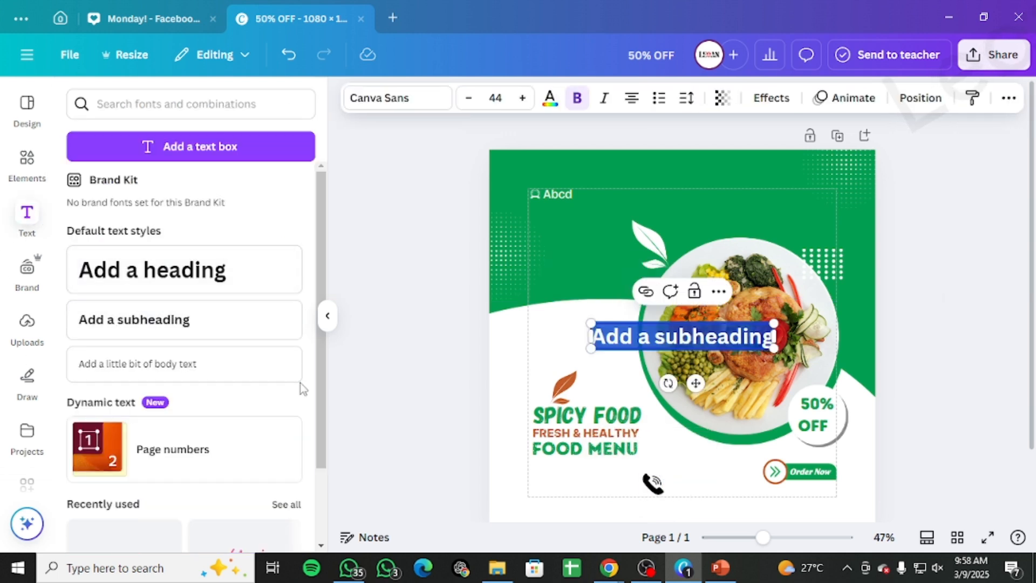
pyautogui.press('BackSpace')
pyautogui.write('+91')
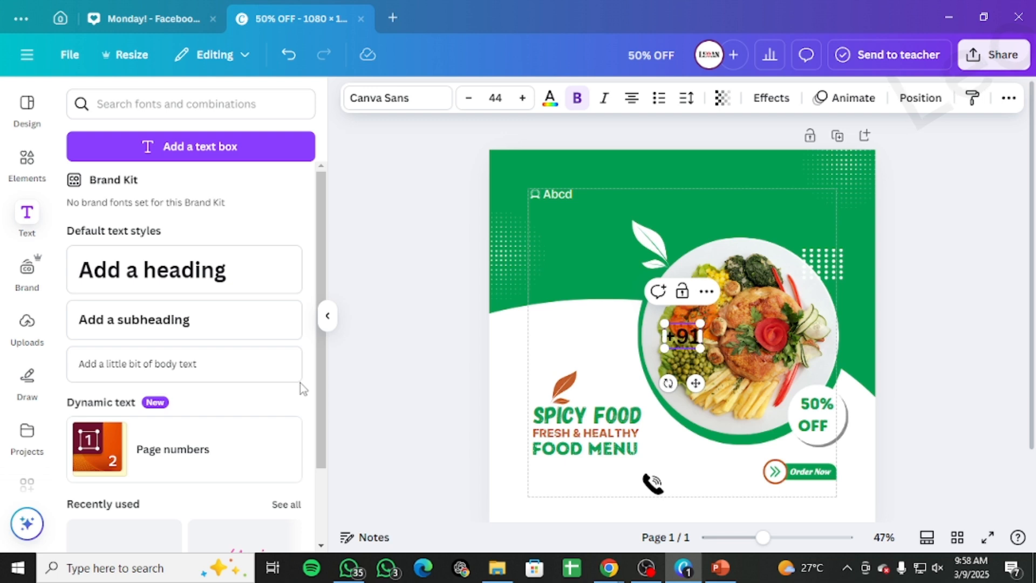
pyautogui.write(' 123456789')
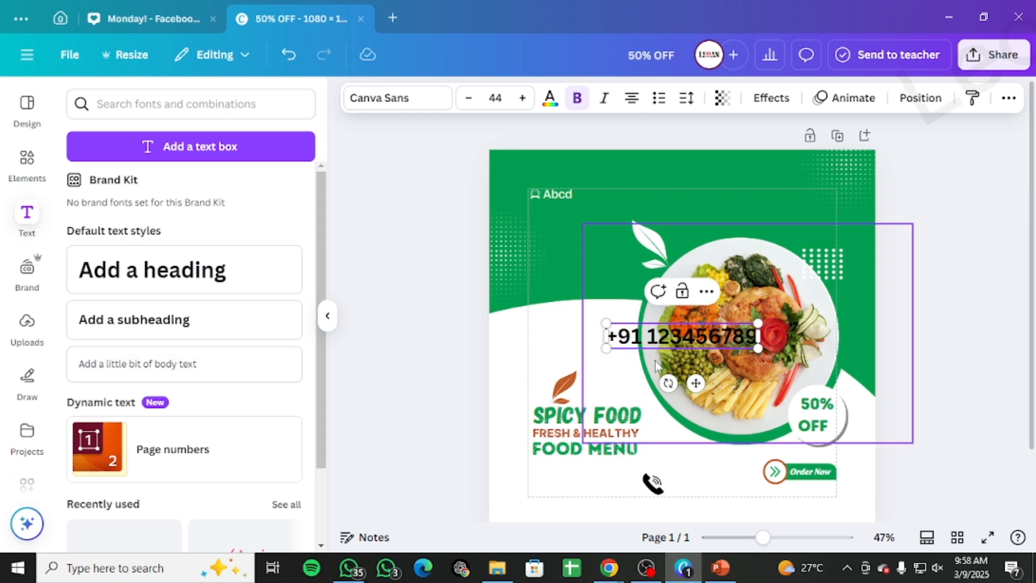
# Step: Shrink the phone number text and place it beneath the Order Now button
pyautogui.moveTo(703, 393); pyautogui.dragTo(783, 542)
pyautogui.moveTo(684, 472); pyautogui.dragTo(775, 496)
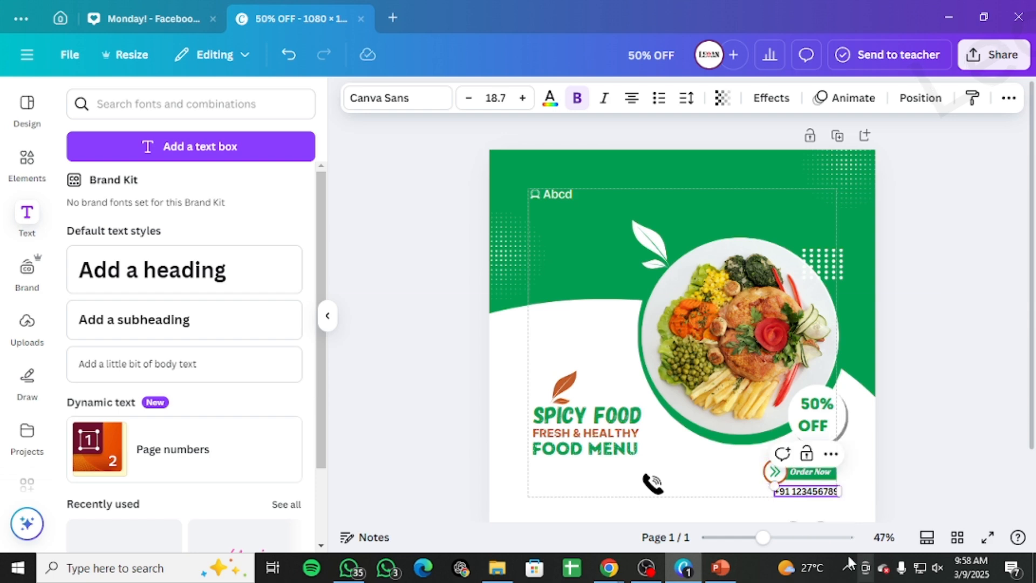
# Step: Resize the phone number text to 16.1 and align it with the Order Now button's right edge
pyautogui.moveTo(763, 537); pyautogui.dragTo(961, 517)
pyautogui.scroll(-10, 872, 387)
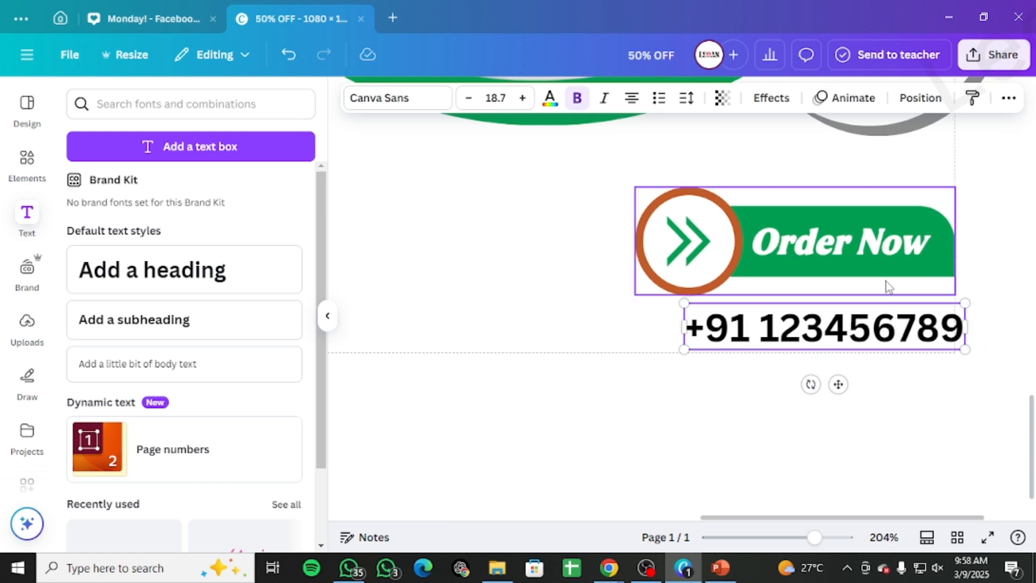
pyautogui.click(907, 330)
pyautogui.moveTo(892, 309); pyautogui.dragTo(877, 312)
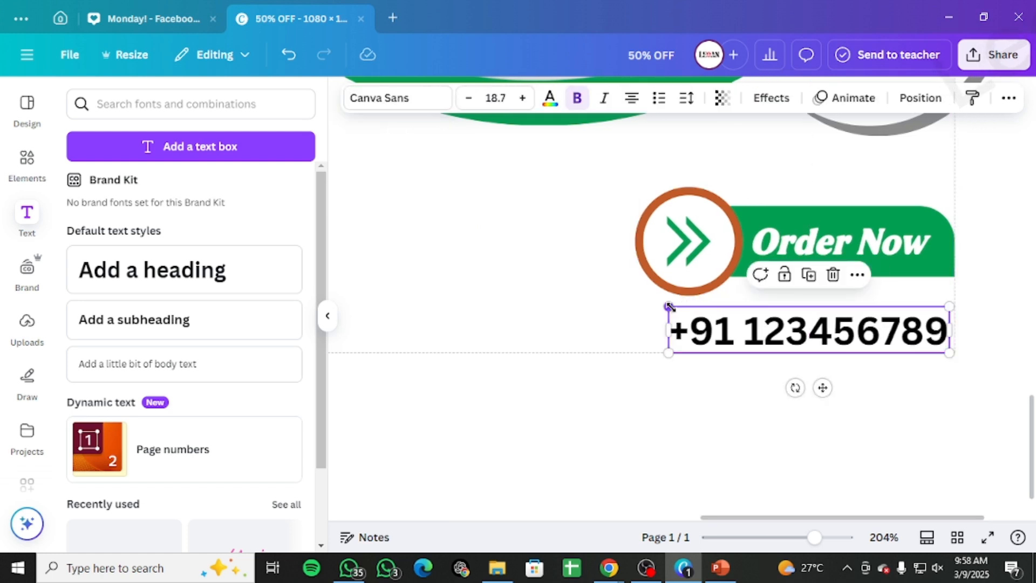
pyautogui.moveTo(670, 306); pyautogui.dragTo(709, 312)
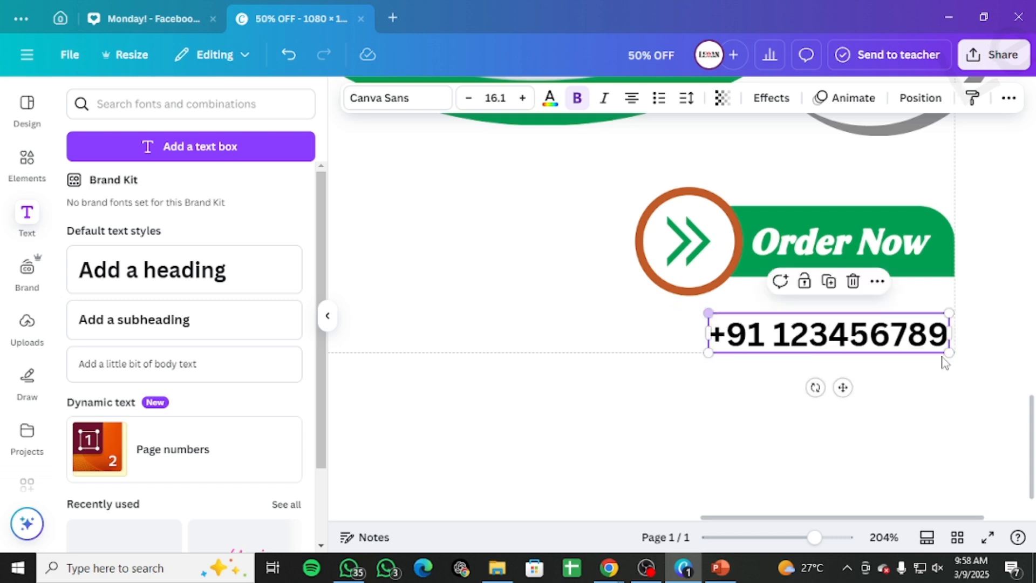
pyautogui.moveTo(857, 331); pyautogui.dragTo(863, 331)
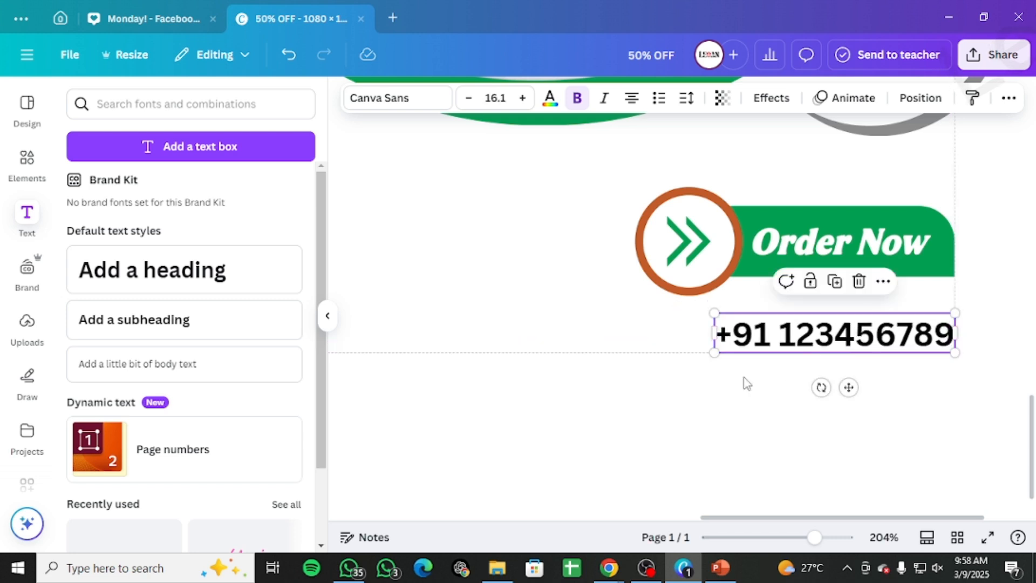
# Step: Move the phone handset icon next to the phone number under the Order Now button
pyautogui.moveTo(732, 519); pyautogui.dragTo(574, 510)
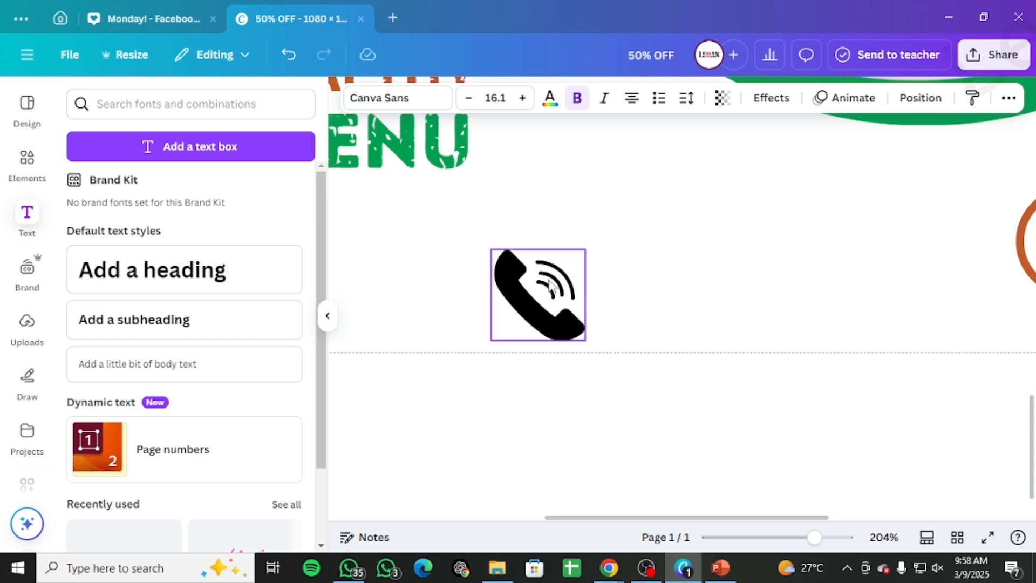
pyautogui.moveTo(551, 286); pyautogui.dragTo(989, 310)
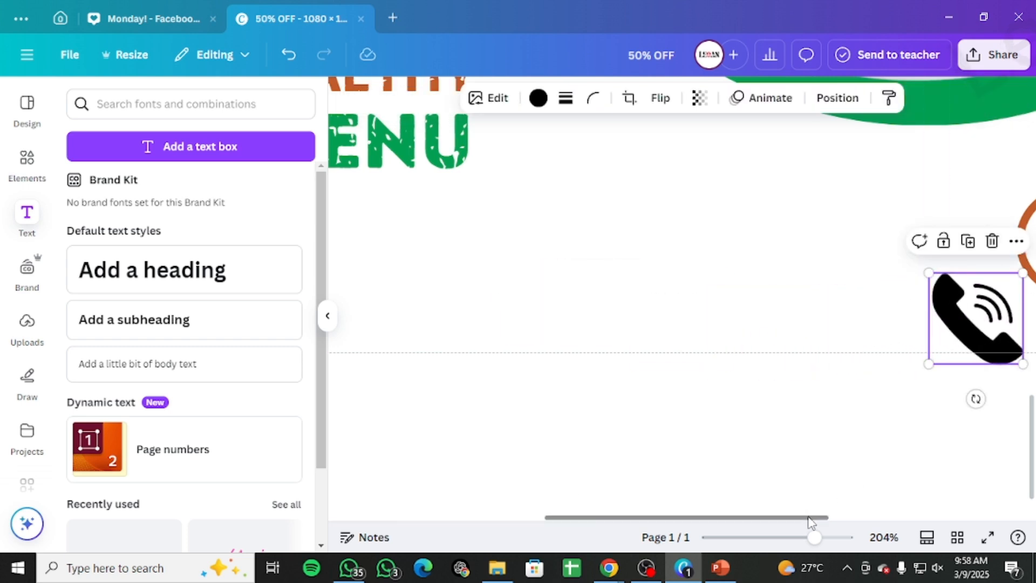
pyautogui.moveTo(811, 519); pyautogui.dragTo(930, 517)
pyautogui.moveTo(641, 272); pyautogui.dragTo(702, 297)
pyautogui.moveTo(733, 335); pyautogui.dragTo(790, 322)
pyautogui.moveTo(750, 517); pyautogui.dragTo(809, 471)
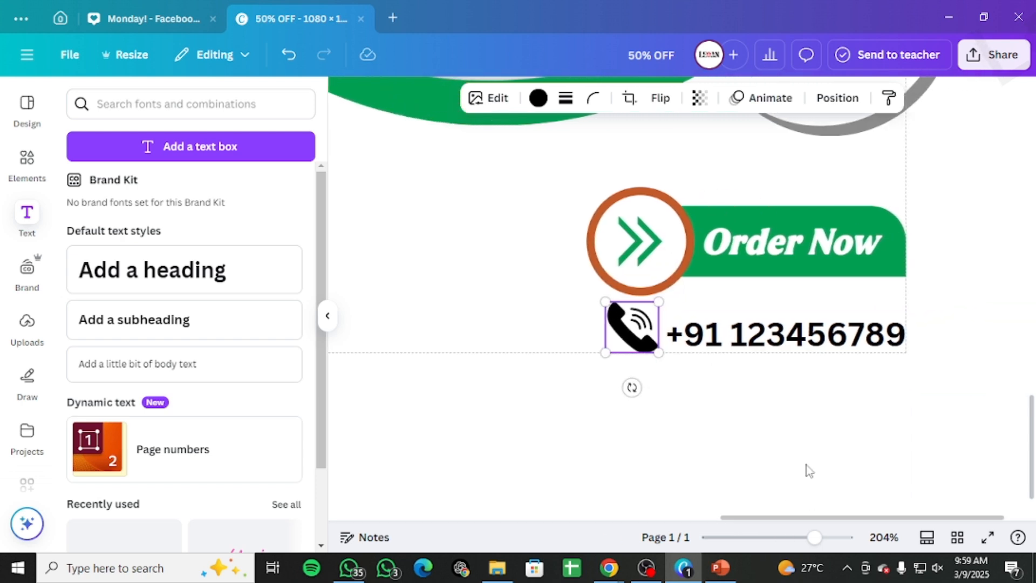
# Step: Resize the phone icon and align it just left of the phone number text
pyautogui.click(792, 344)
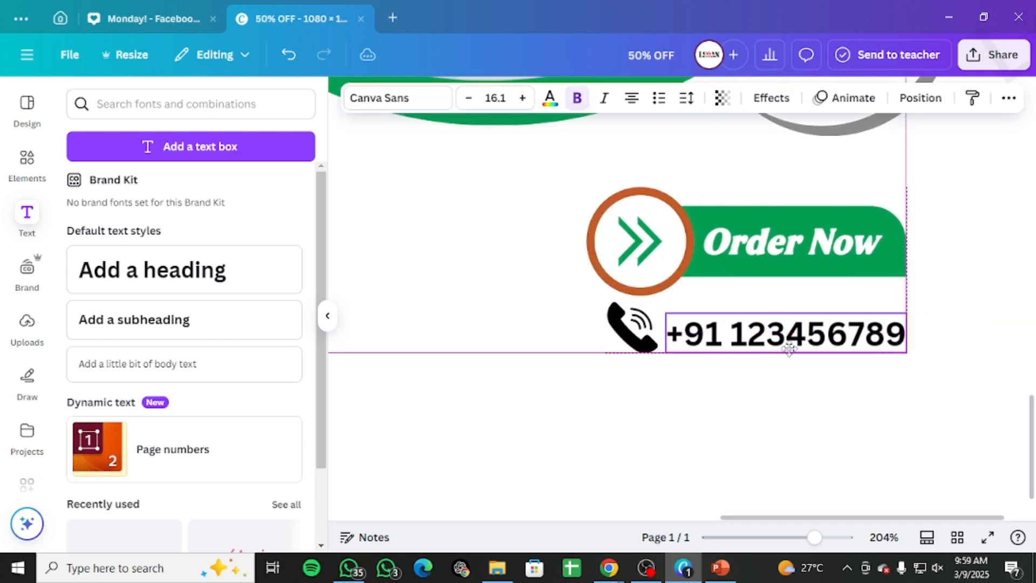
pyautogui.click(606, 303)
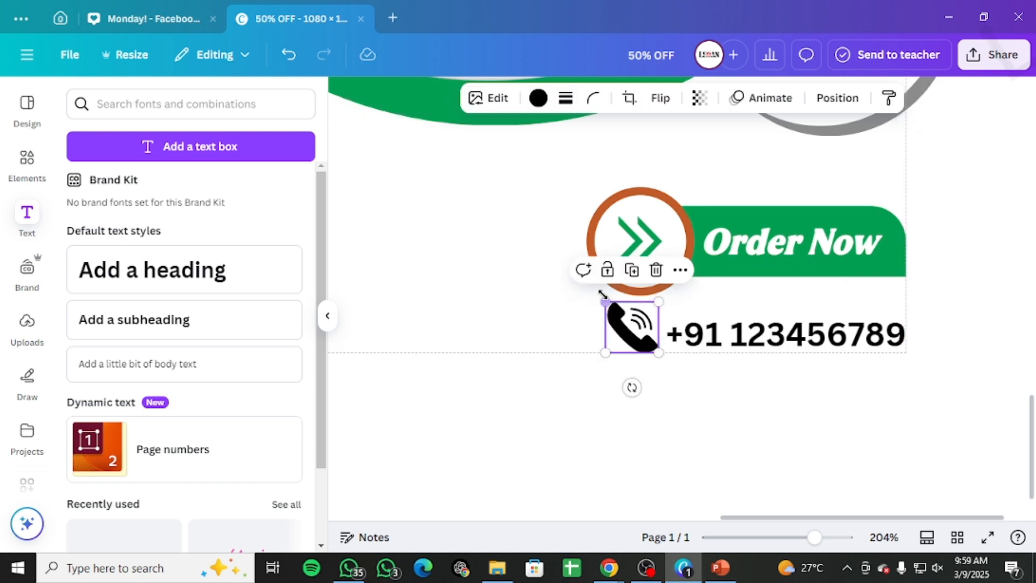
pyautogui.moveTo(603, 301); pyautogui.dragTo(615, 335)
pyautogui.click(675, 333)
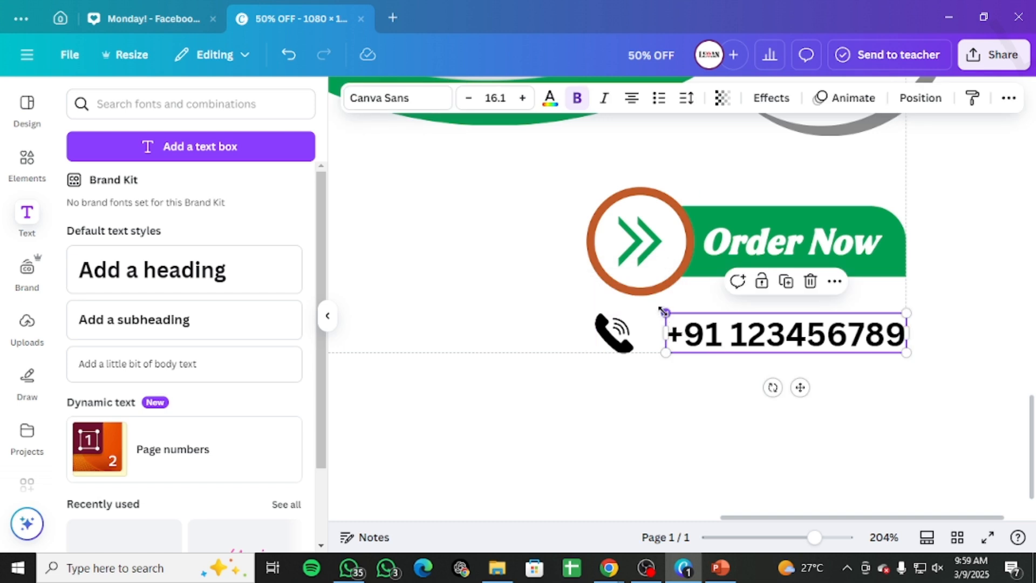
pyautogui.moveTo(666, 312)
pyautogui.mouseDown()
pyautogui.moveTo(641, 306)
pyautogui.moveTo(658, 311)
pyautogui.mouseUp()
pyautogui.click(599, 327)
pyautogui.moveTo(591, 312); pyautogui.dragTo(624, 333)
pyautogui.click(981, 316)
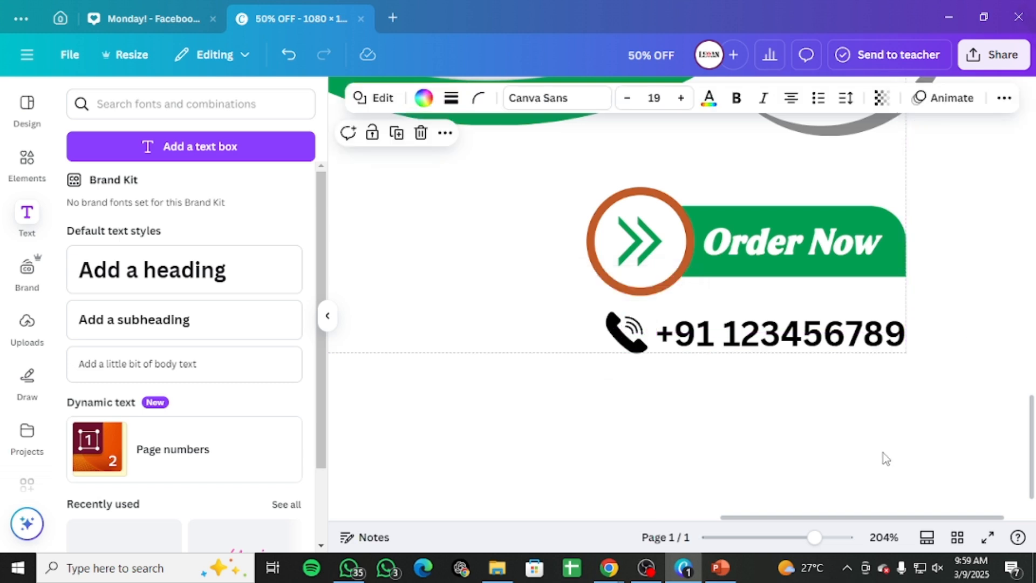
# Step: Nudge the Order Now button slightly upward above the phone number
pyautogui.moveTo(814, 537); pyautogui.dragTo(767, 537)
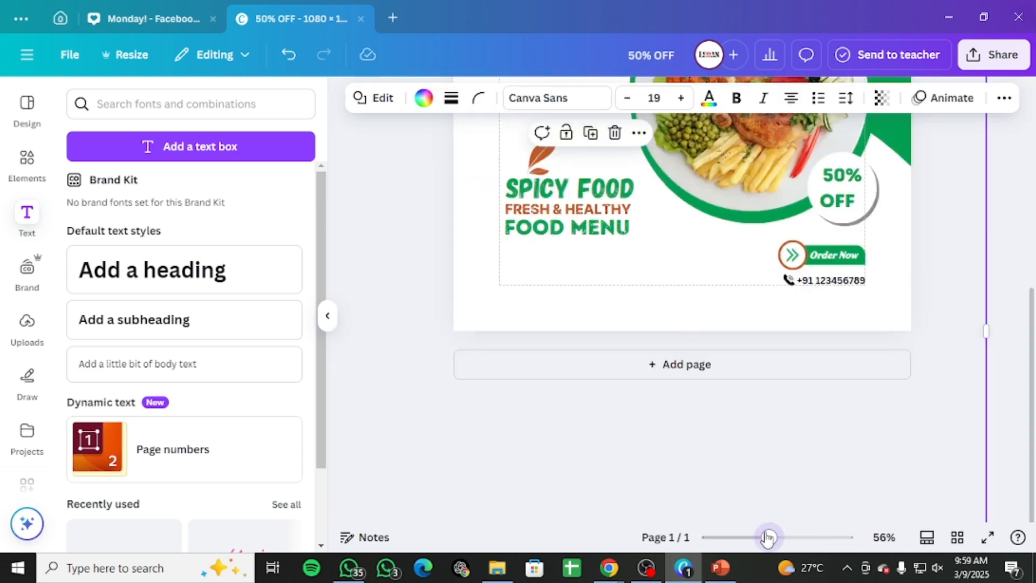
pyautogui.scroll(3, 844, 259)
pyautogui.click(824, 387)
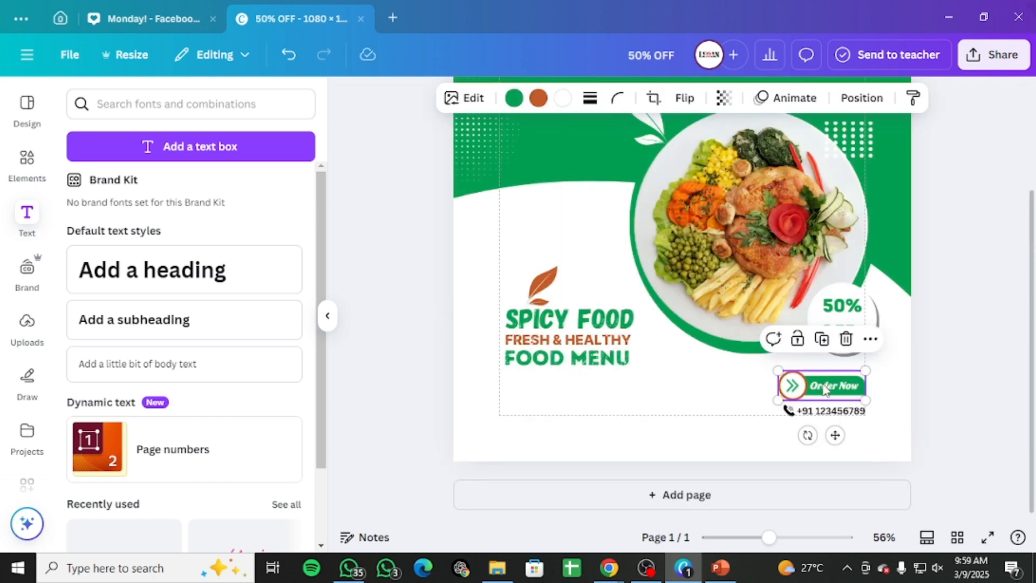
pyautogui.moveTo(824, 387); pyautogui.dragTo(820, 387)
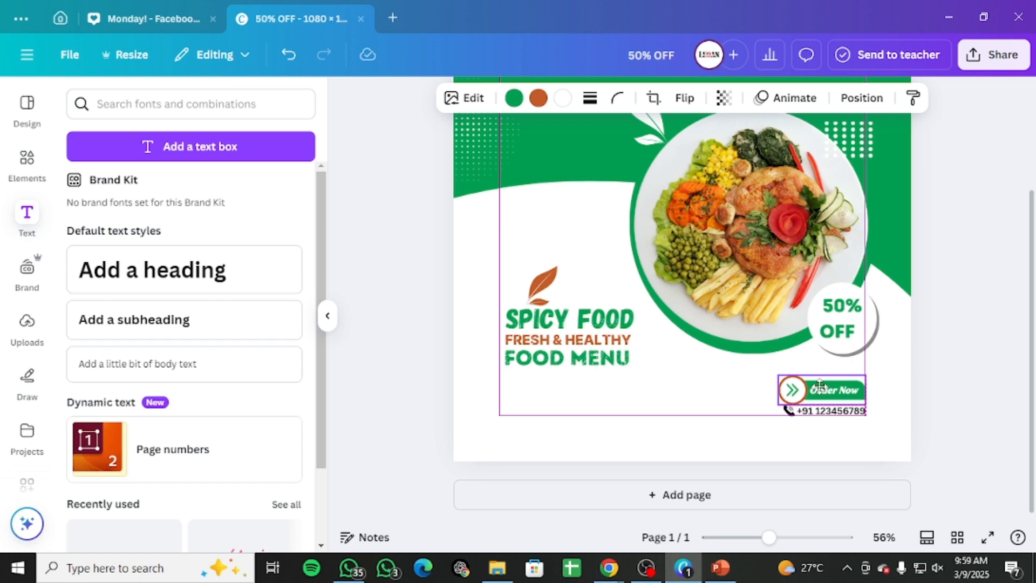
pyautogui.click(966, 366)
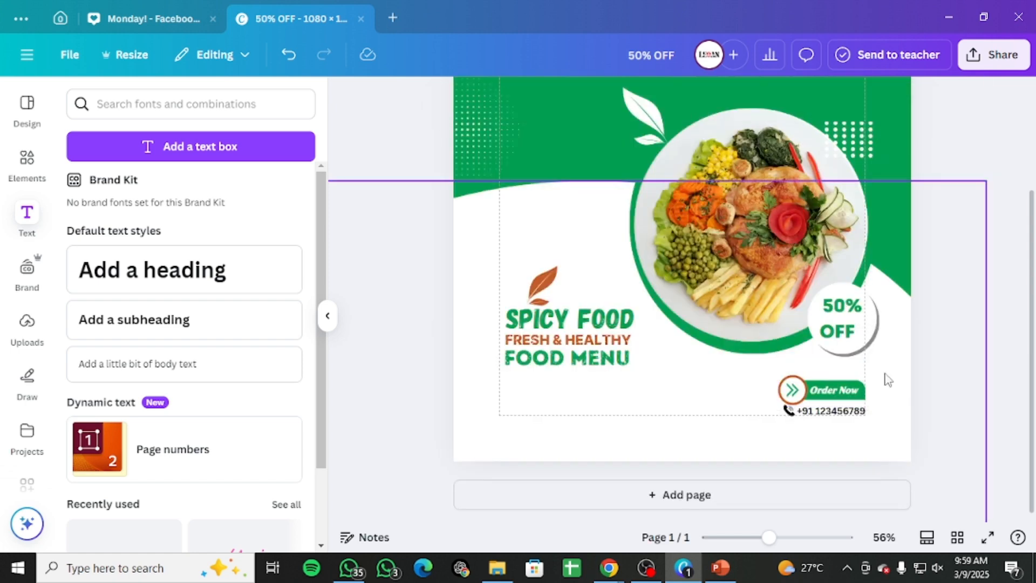
pyautogui.click(842, 389)
pyautogui.press('Up')
pyautogui.press('Up')
pyautogui.press('Up')
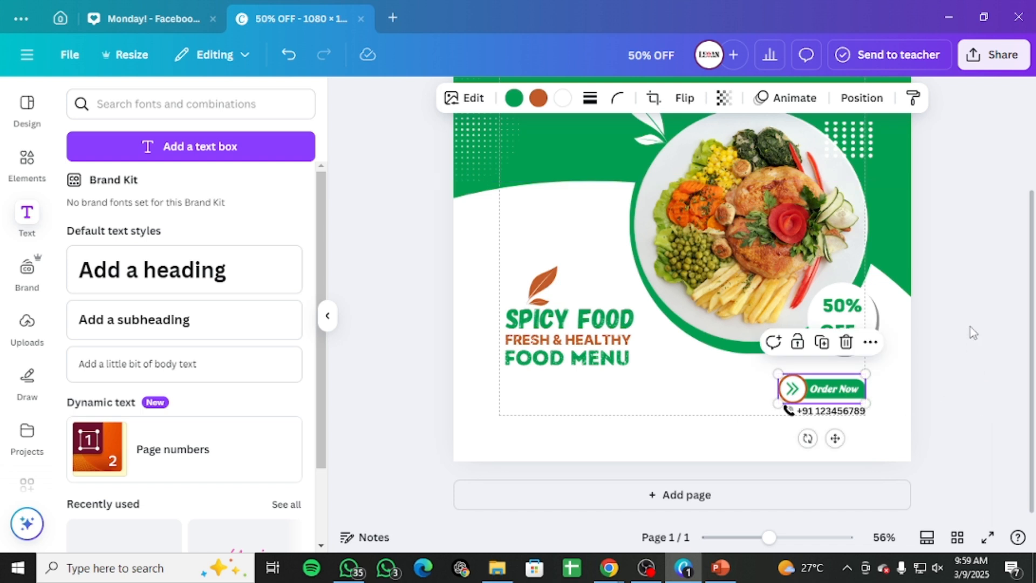
# Step: Review the complete design layout
pyautogui.scroll(3, 971, 330)
pyautogui.moveTo(769, 537); pyautogui.dragTo(756, 537)
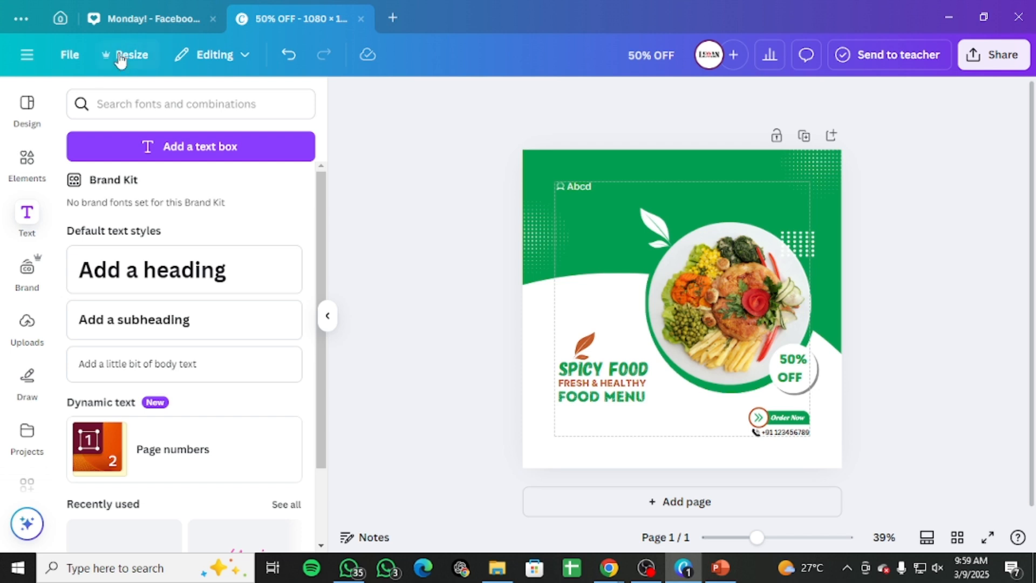
pyautogui.click(69, 54)
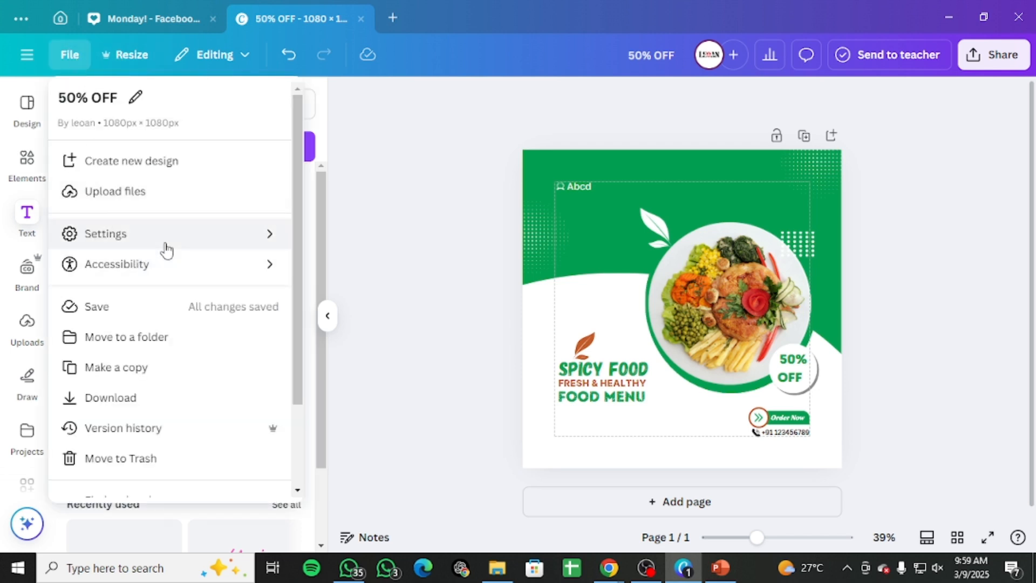
pyautogui.moveTo(164, 245)
pyautogui.click(461, 311)
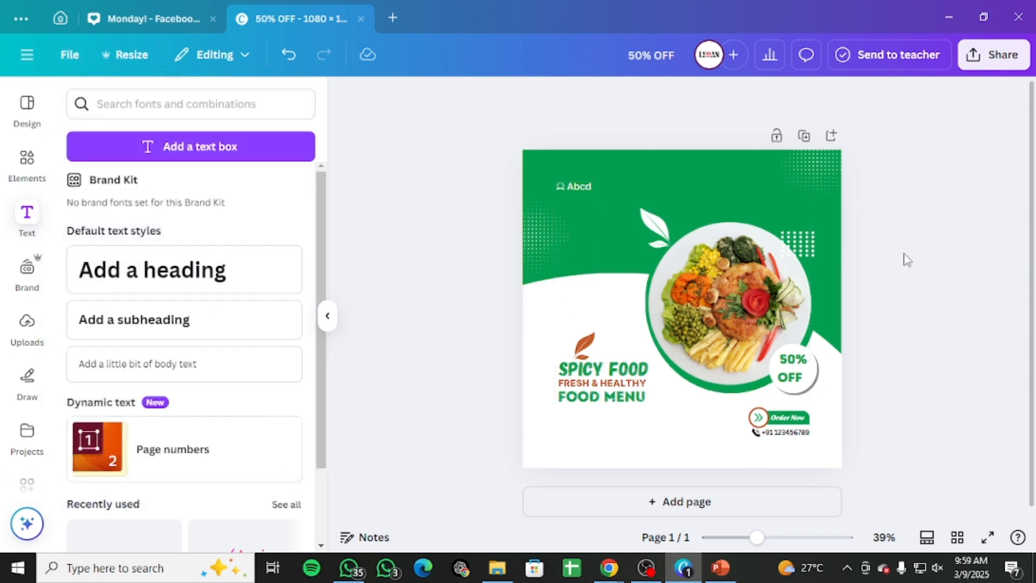
pyautogui.moveTo(758, 537); pyautogui.dragTo(768, 537)
pyautogui.scroll(-2, 676, 389)
pyautogui.scroll(3, 675, 390)
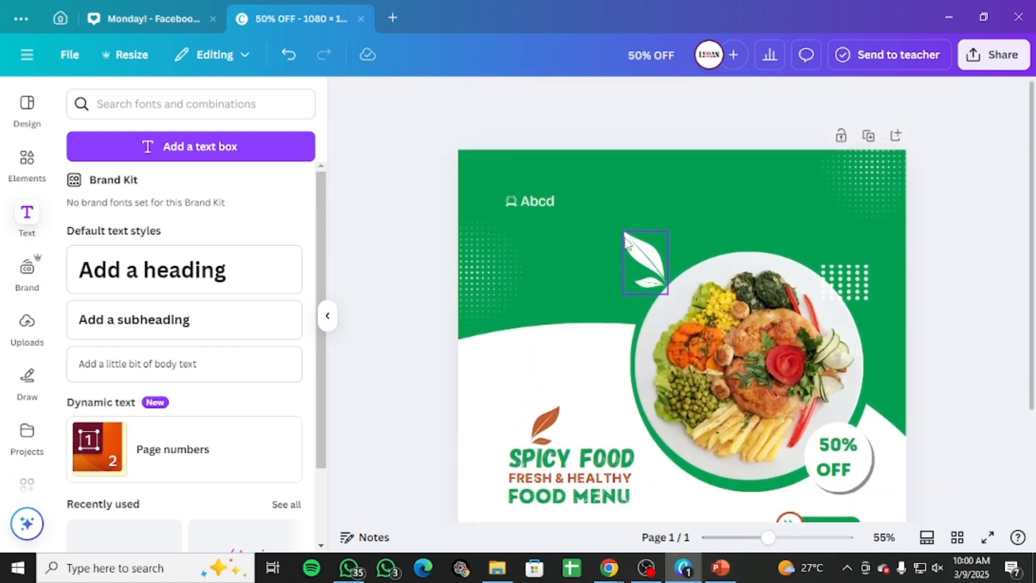
# Step: Scroll over the whole post and inspect the logo, leaf and plate element placements
pyautogui.scroll(-3, 891, 337)
pyautogui.scroll(3, 890, 337)
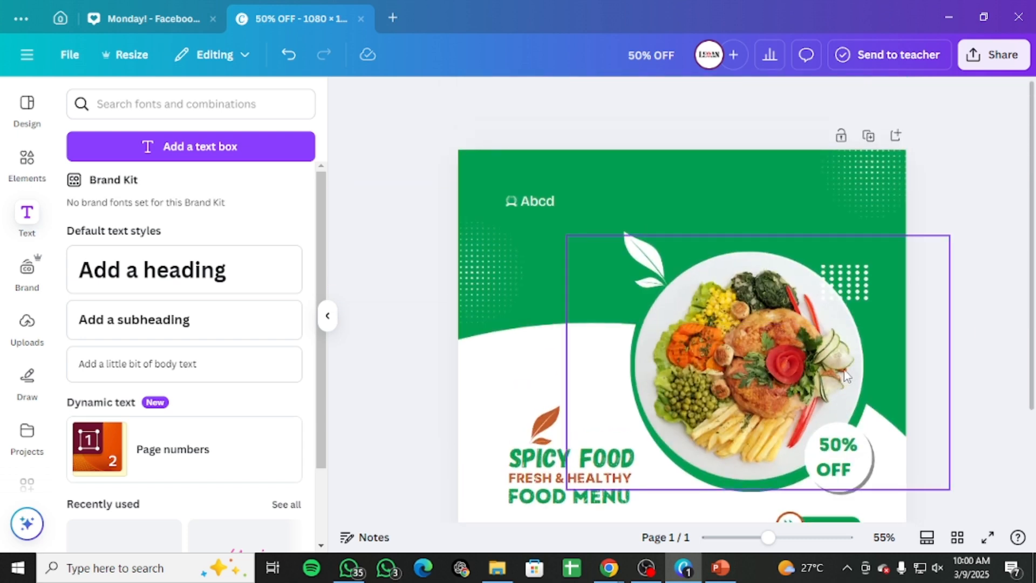
pyautogui.scroll(-2, 847, 376)
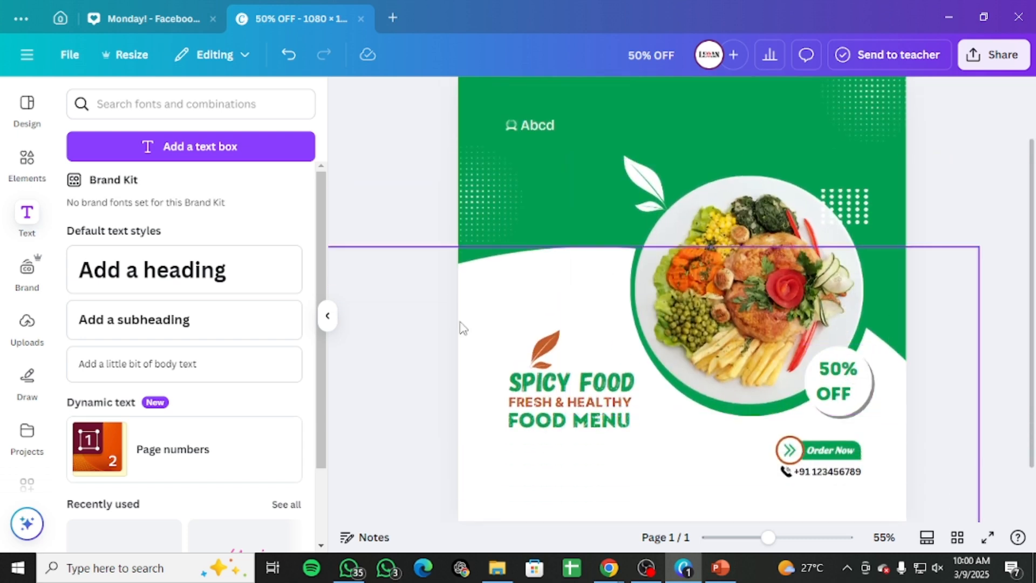
pyautogui.scroll(2, 502, 462)
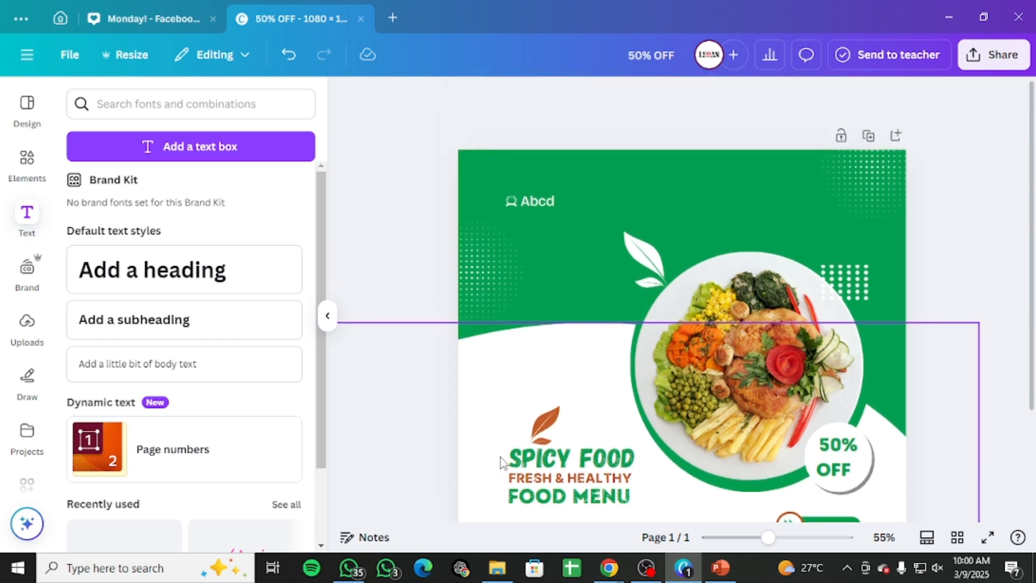
pyautogui.scroll(-2, 566, 419)
pyautogui.click(566, 421)
pyautogui.click(932, 309)
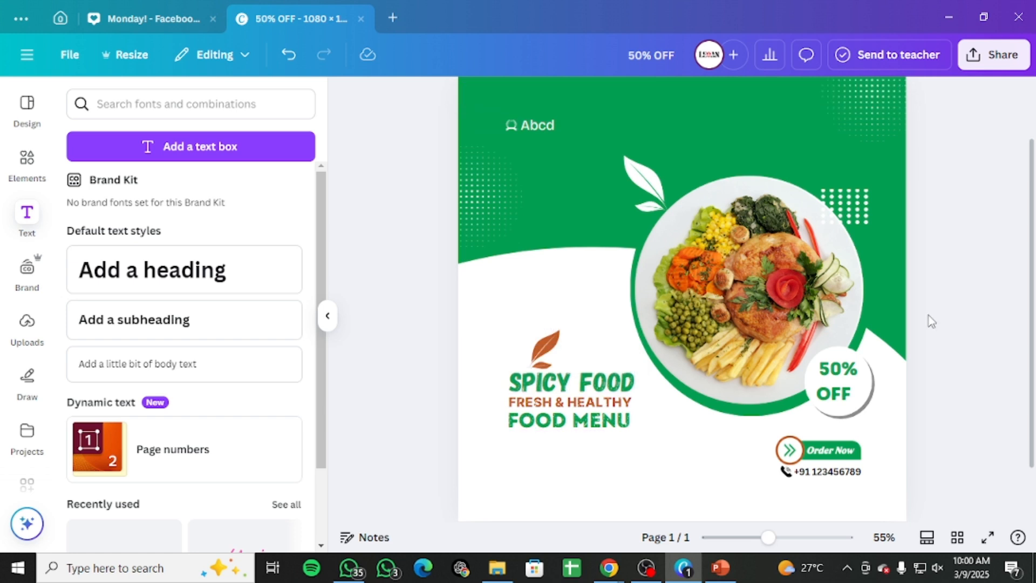
pyautogui.scroll(2, 927, 337)
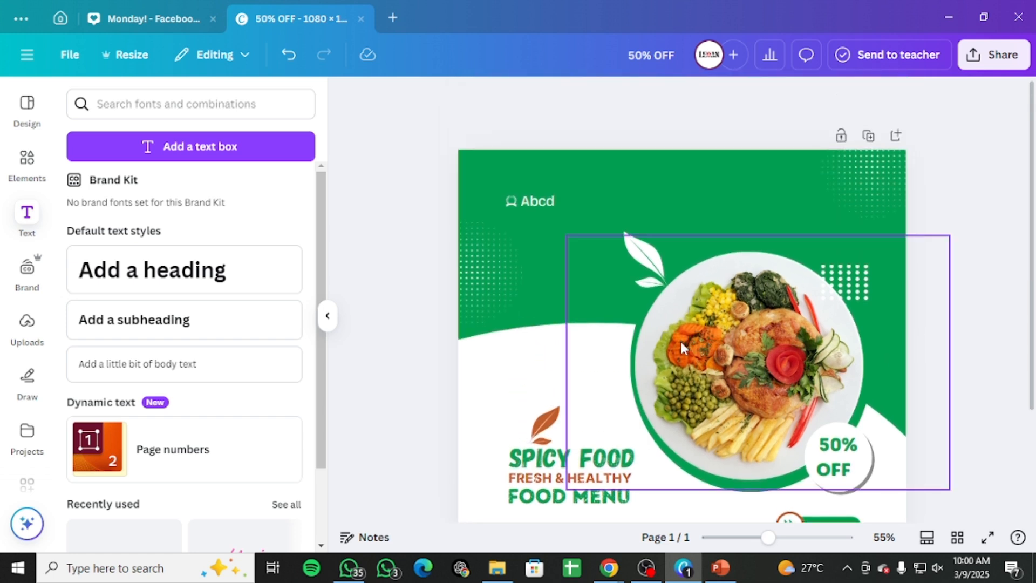
pyautogui.scroll(-2, 681, 343)
pyautogui.scroll(2, 682, 343)
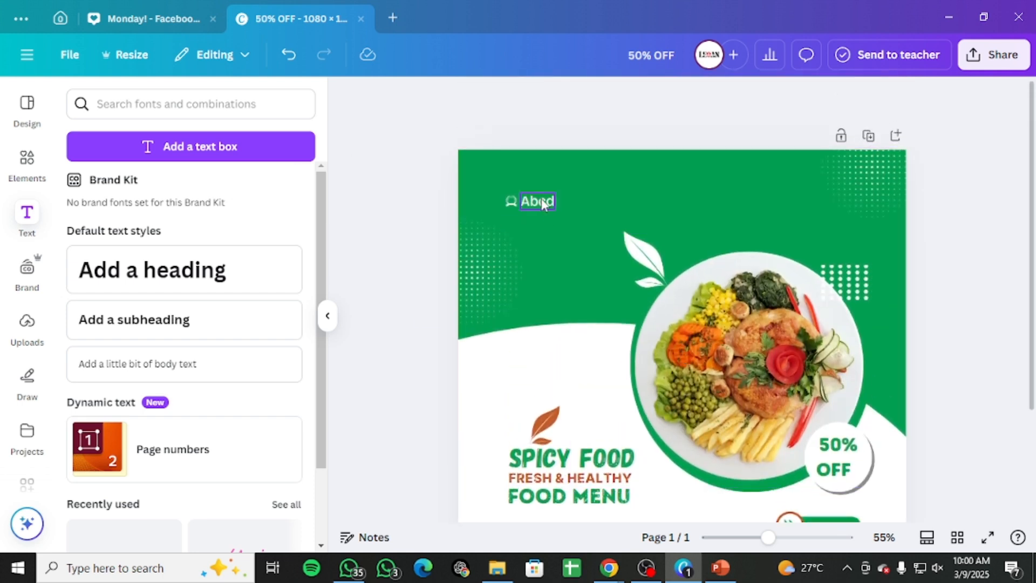
pyautogui.click(513, 204)
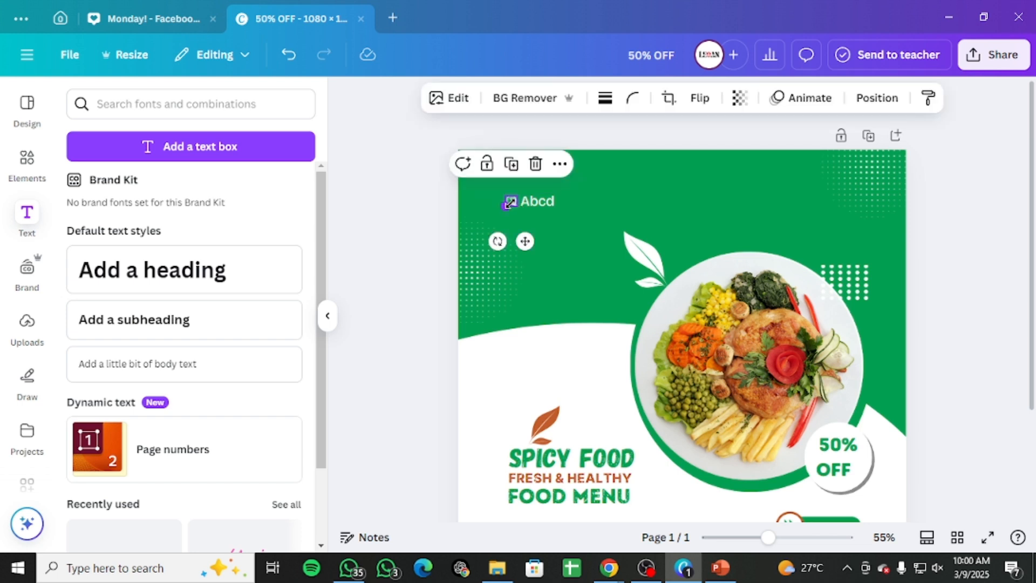
pyautogui.click(533, 221)
pyautogui.click(546, 202)
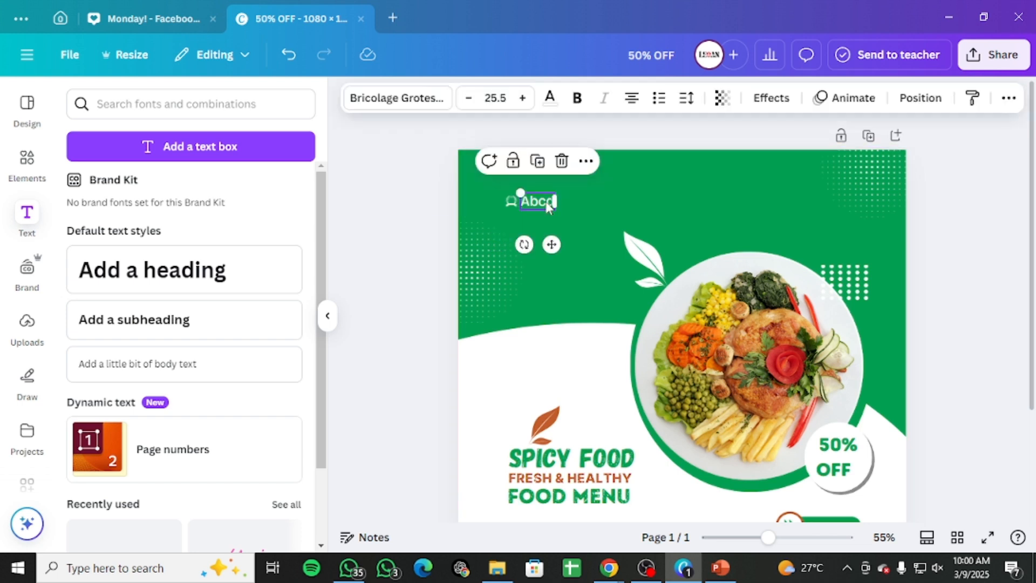
pyautogui.click(556, 232)
pyautogui.scroll(-3, 866, 276)
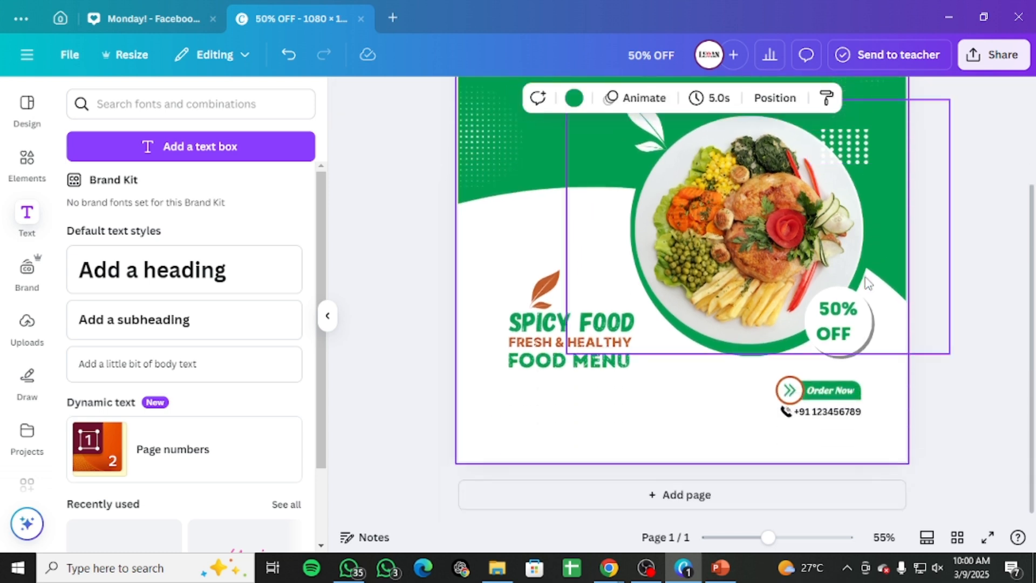
pyautogui.scroll(2, 866, 278)
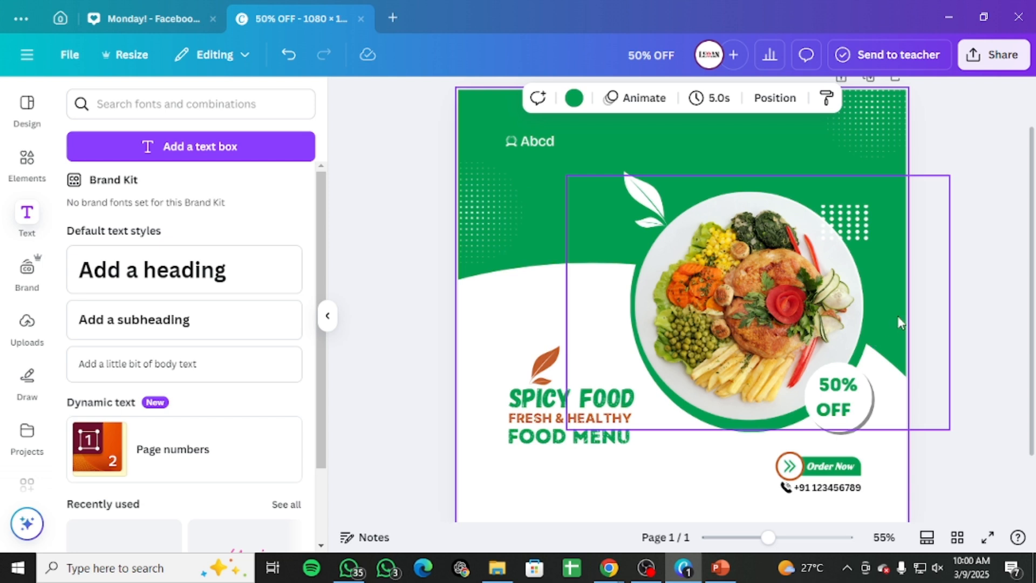
pyautogui.scroll(-2, 901, 316)
pyautogui.scroll(2, 903, 318)
# Step: Nudge the plate photo slightly upward within the post
pyautogui.moveTo(768, 538); pyautogui.dragTo(758, 537)
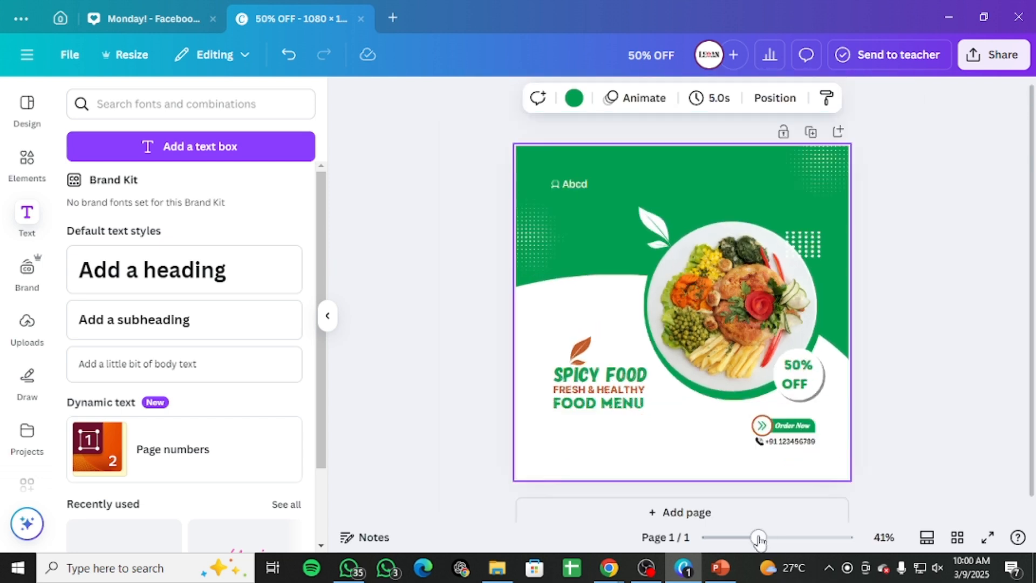
pyautogui.click(919, 411)
pyautogui.moveTo(736, 333); pyautogui.dragTo(739, 330)
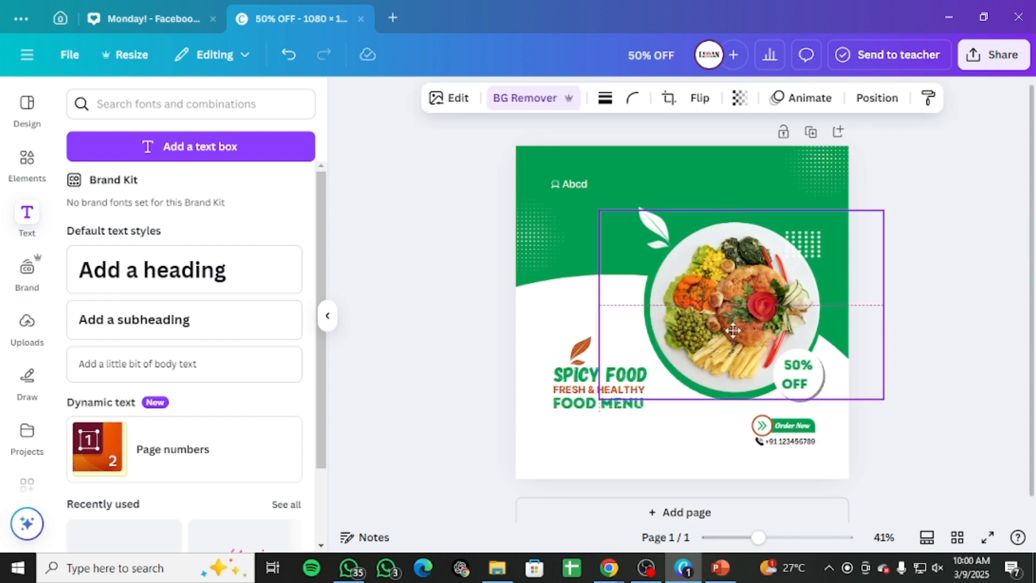
pyautogui.moveTo(732, 331); pyautogui.dragTo(732, 332)
pyautogui.click(955, 310)
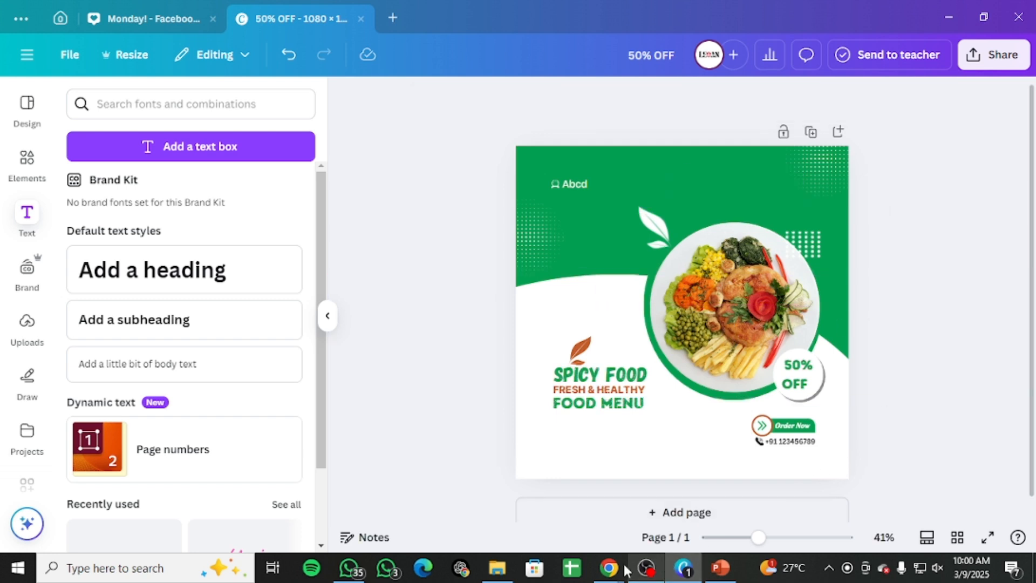
# Step: Switch to the PowerPoint slide show listing the basic level practical class projects, then return to Canva
pyautogui.moveTo(620, 571)
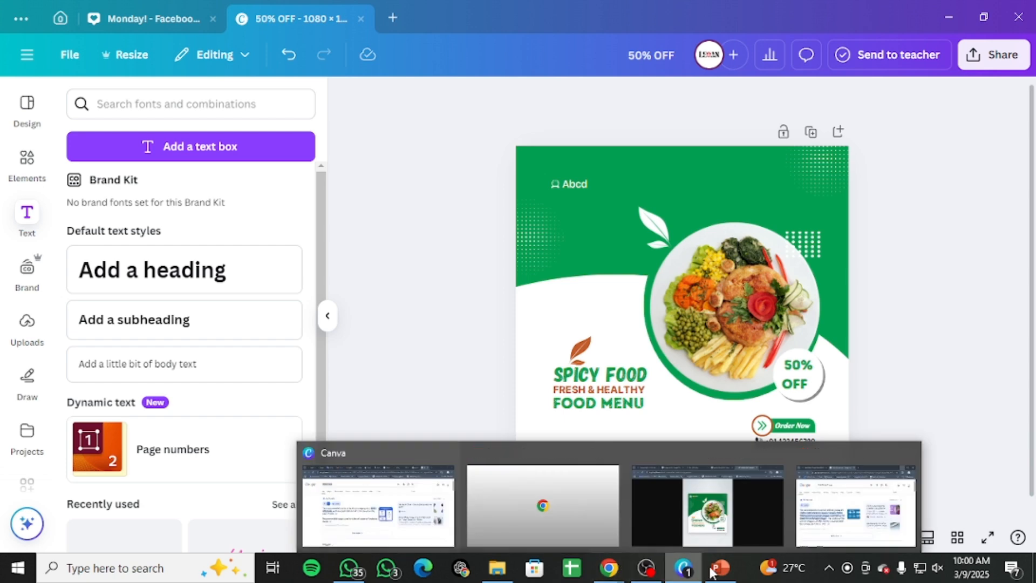
pyautogui.click(701, 513)
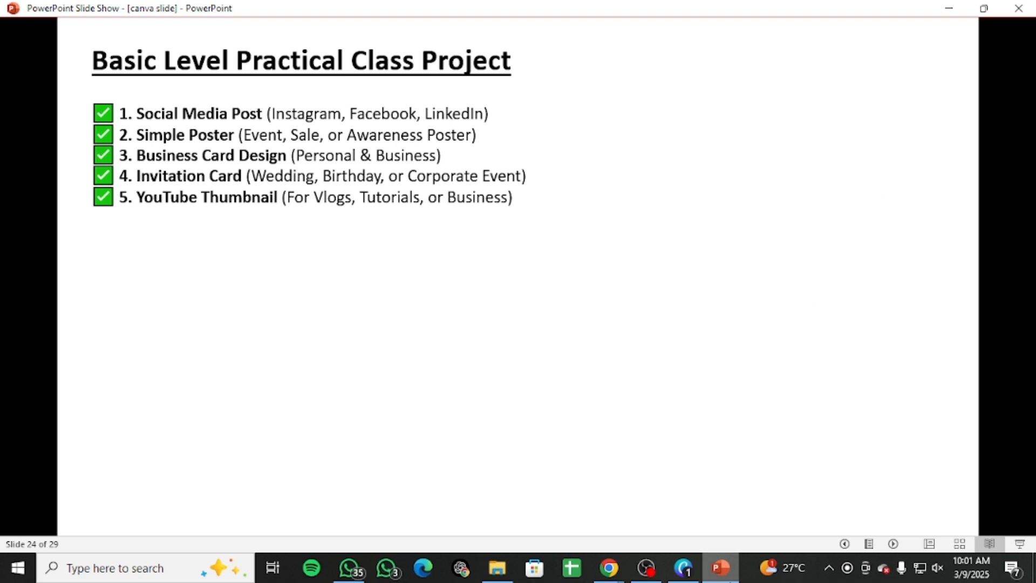
pyautogui.moveTo(683, 567)
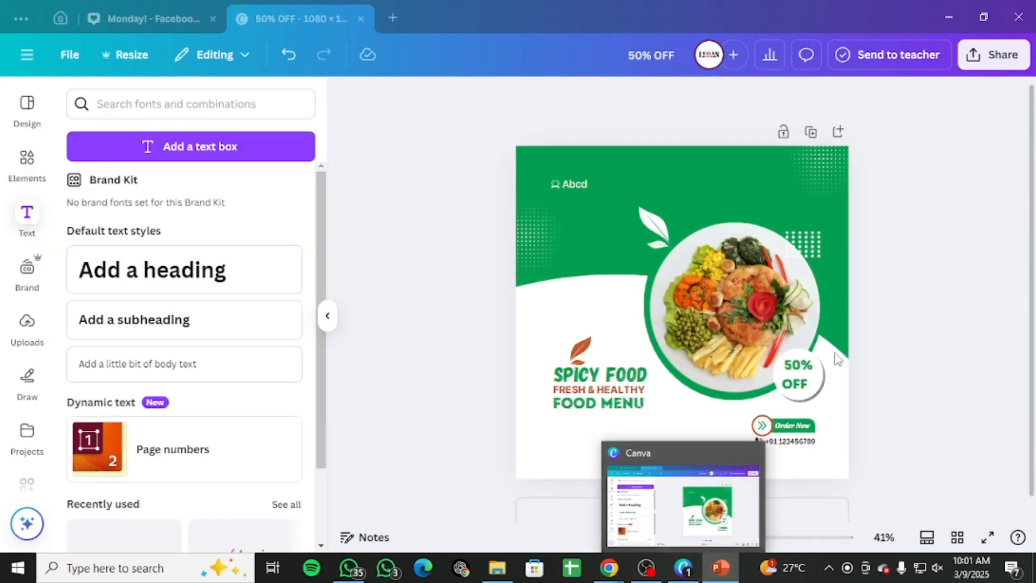